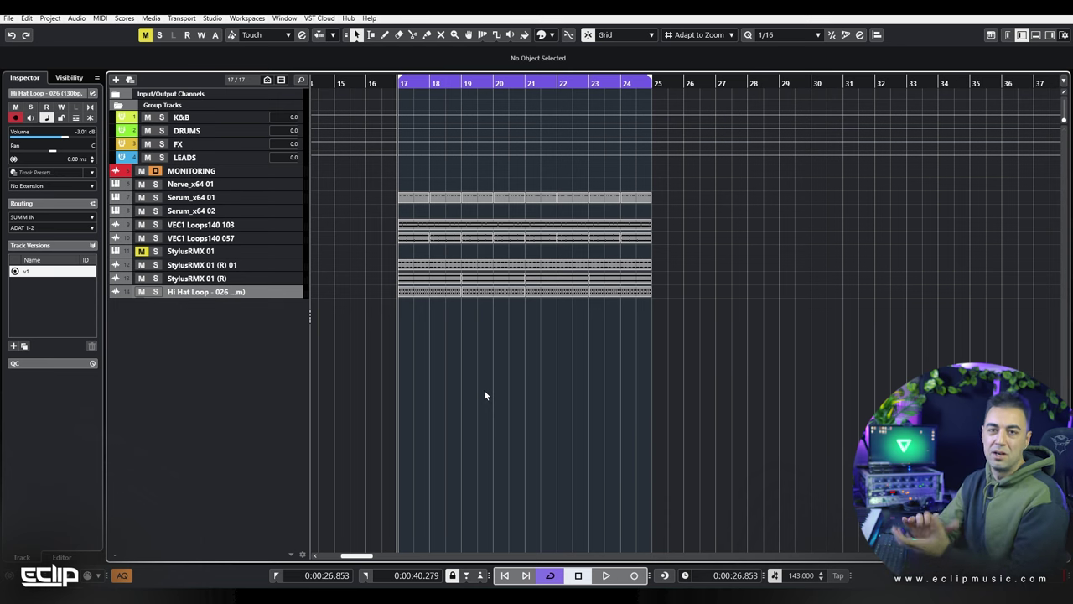
Step: Solo the Nerve_x64 01 track and audition it in short playbacks from bar 17
click(257, 184)
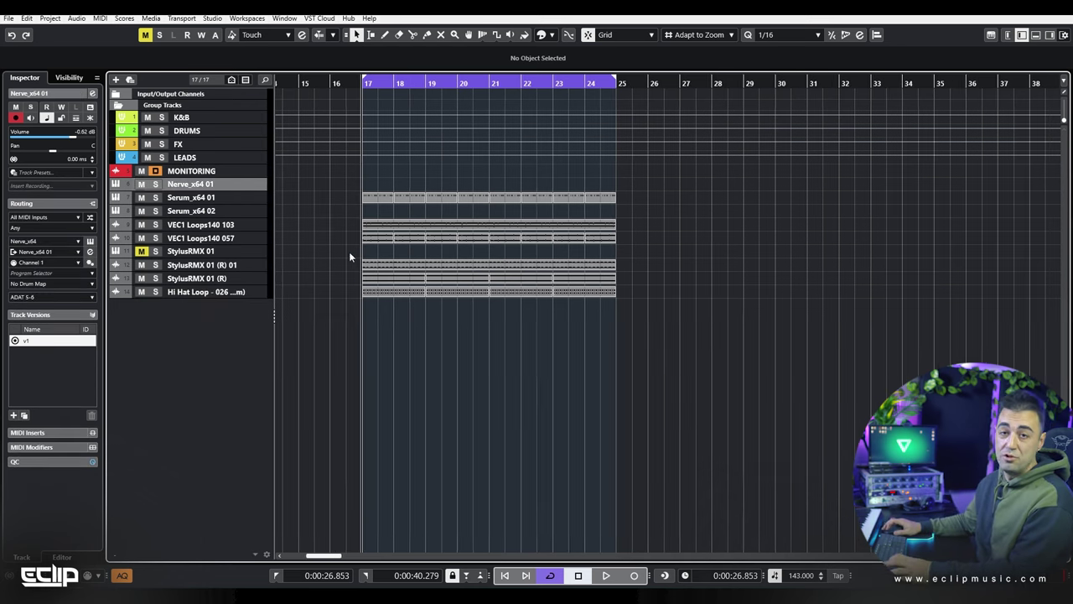
key(s)
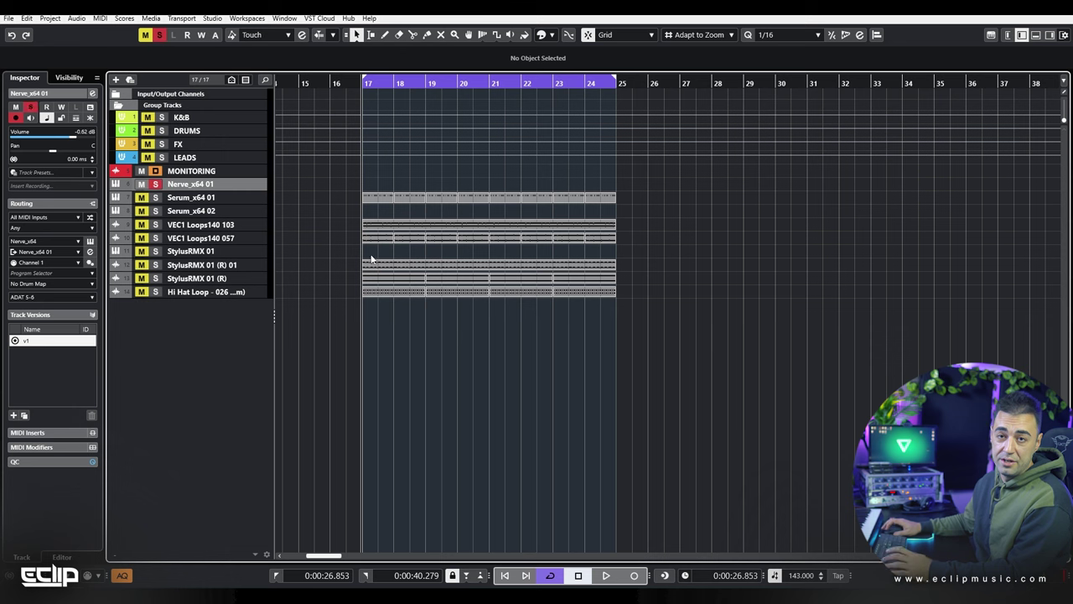
key(space)
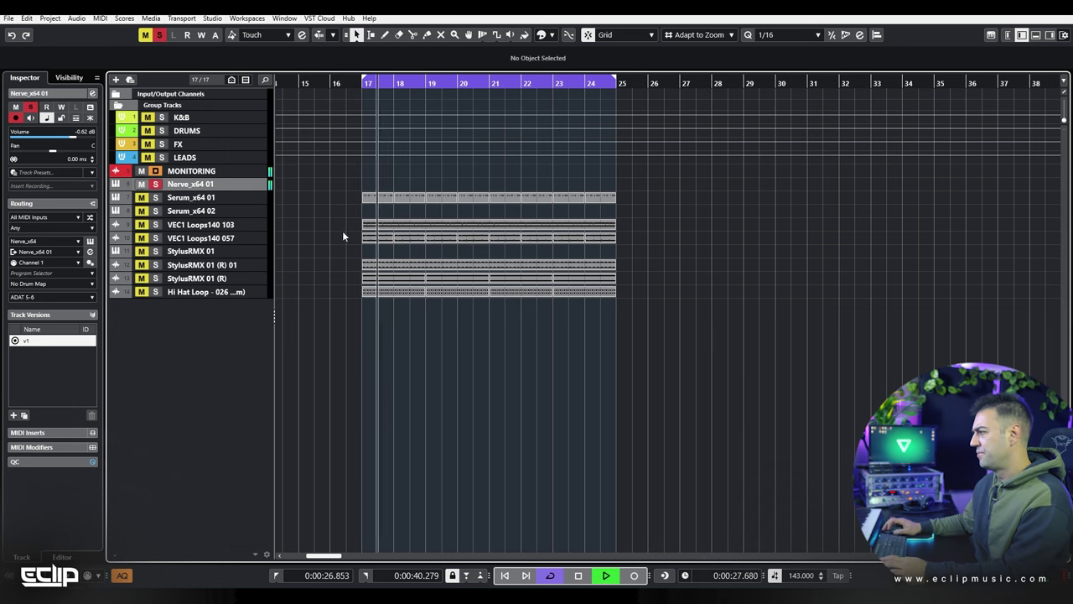
key(space)
key(space)
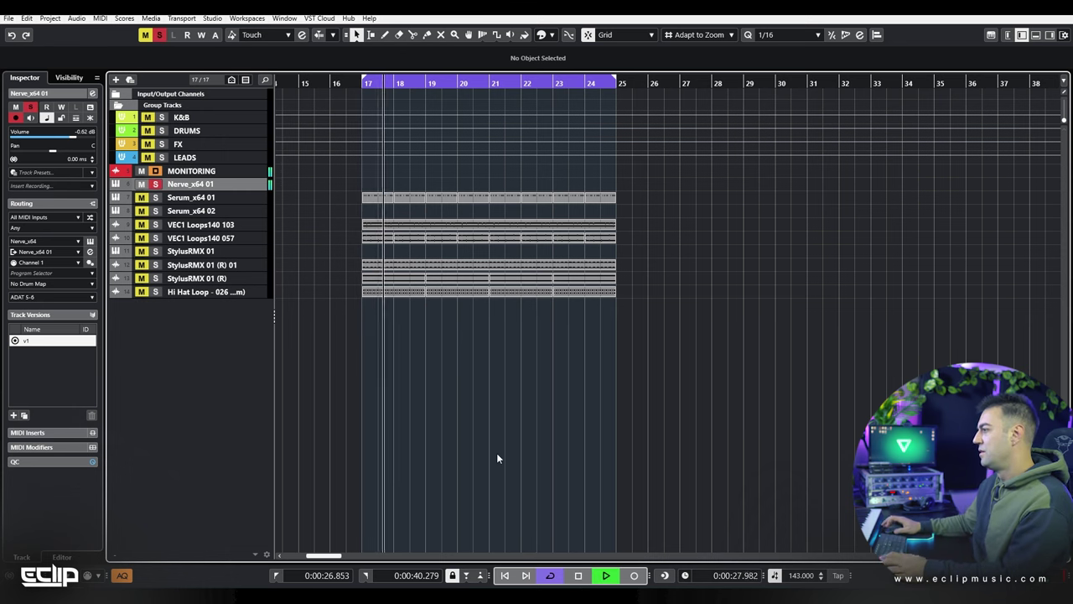
key(space)
Step: Audition Nerve_x64 01 with its LFOTool_x64 insert bypassed, and switch the insert back on
key(e)
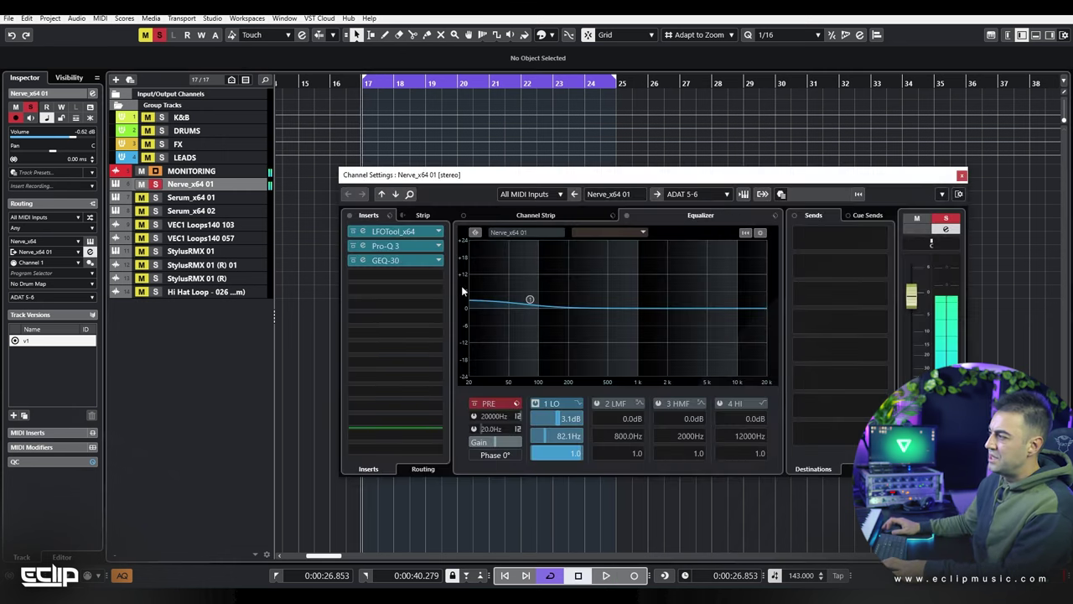
click(353, 232)
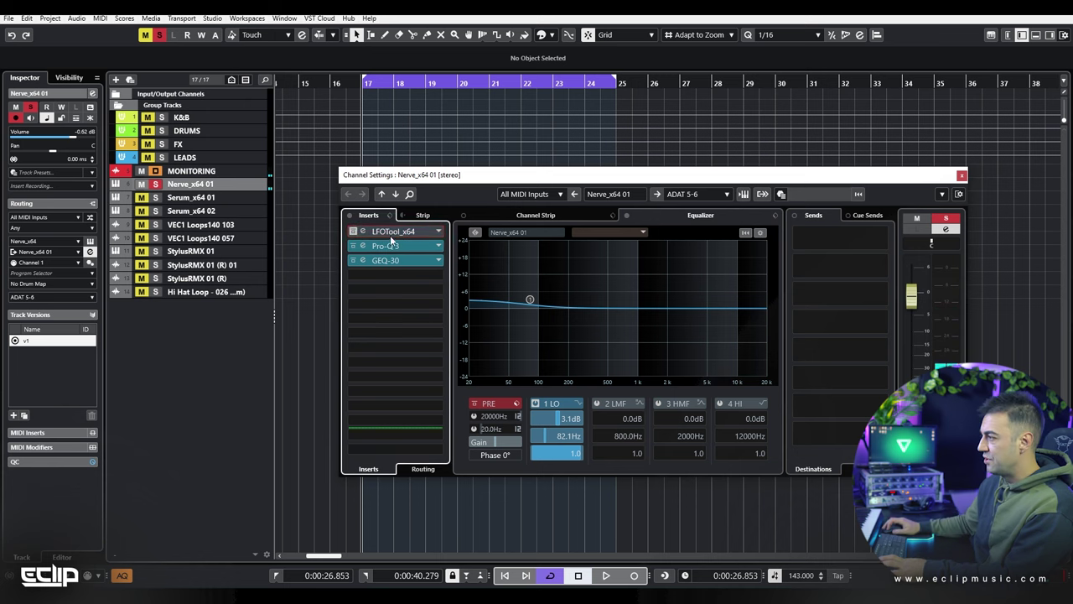
key(space)
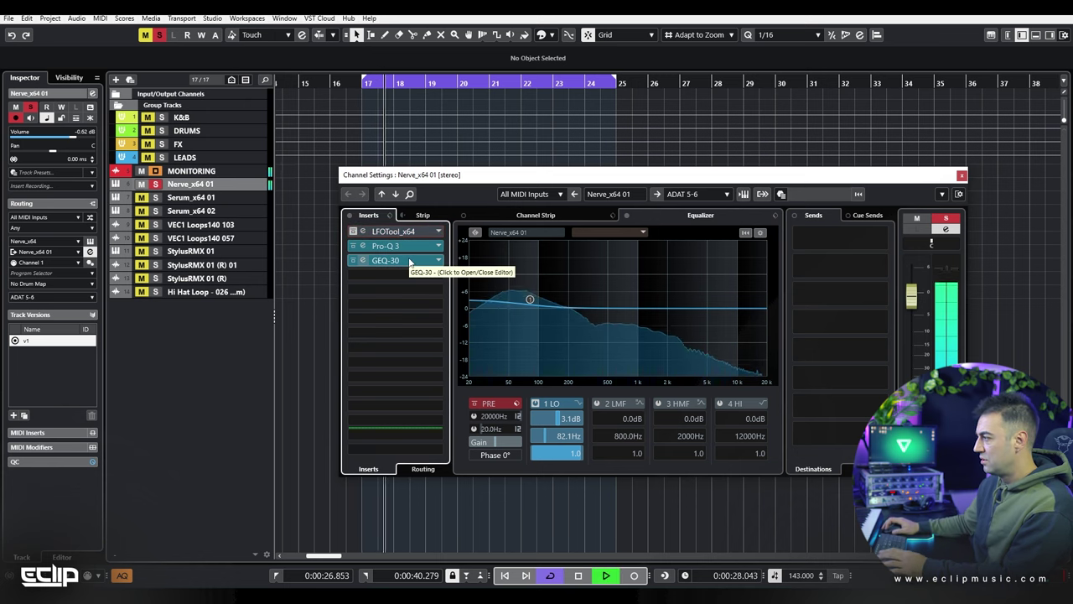
key(space)
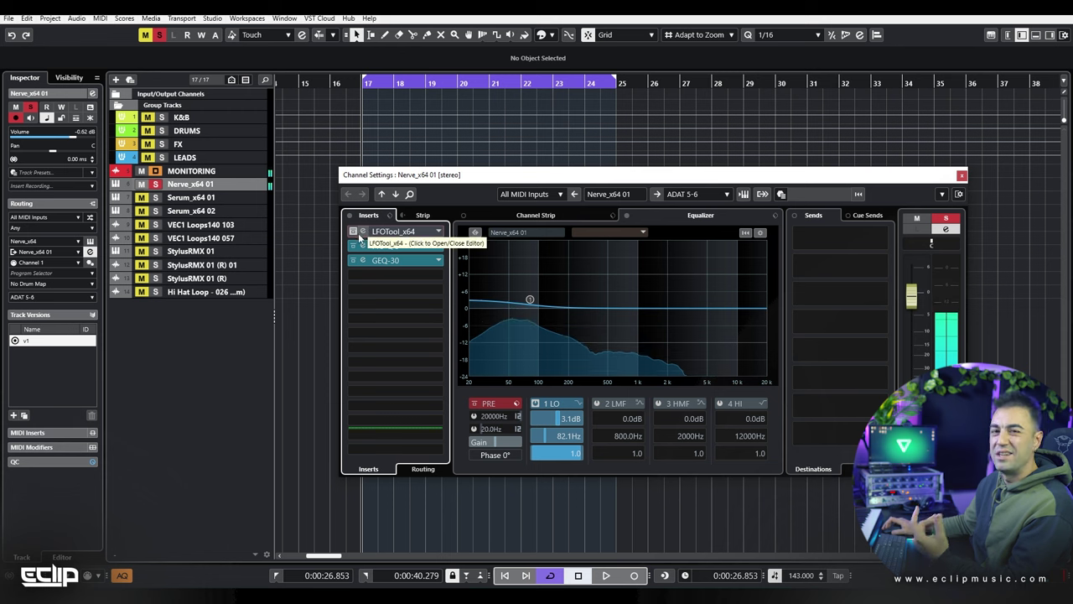
click(353, 232)
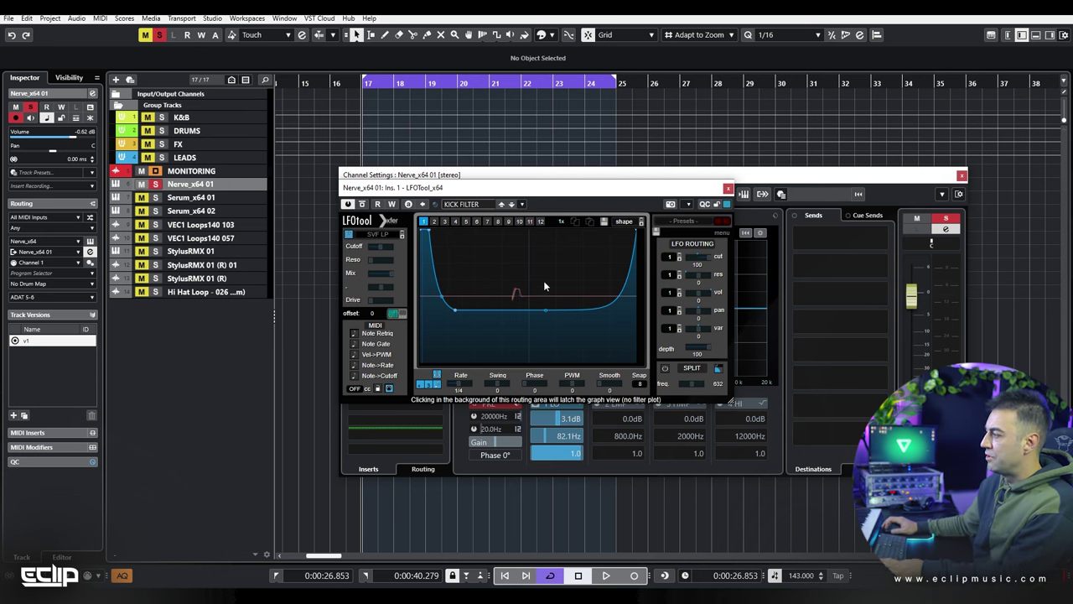
Step: Add a lower midpoint to the LFOTool curve during playback, bend the rising end segment downward, and close the plugin
key(space)
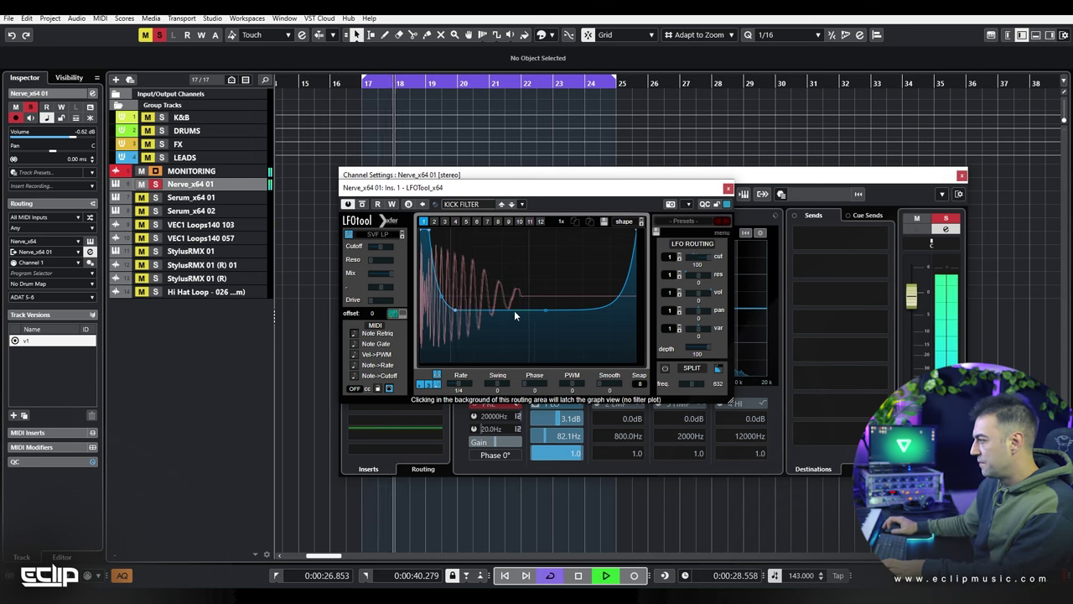
drag(513, 310, 502, 380)
key(space)
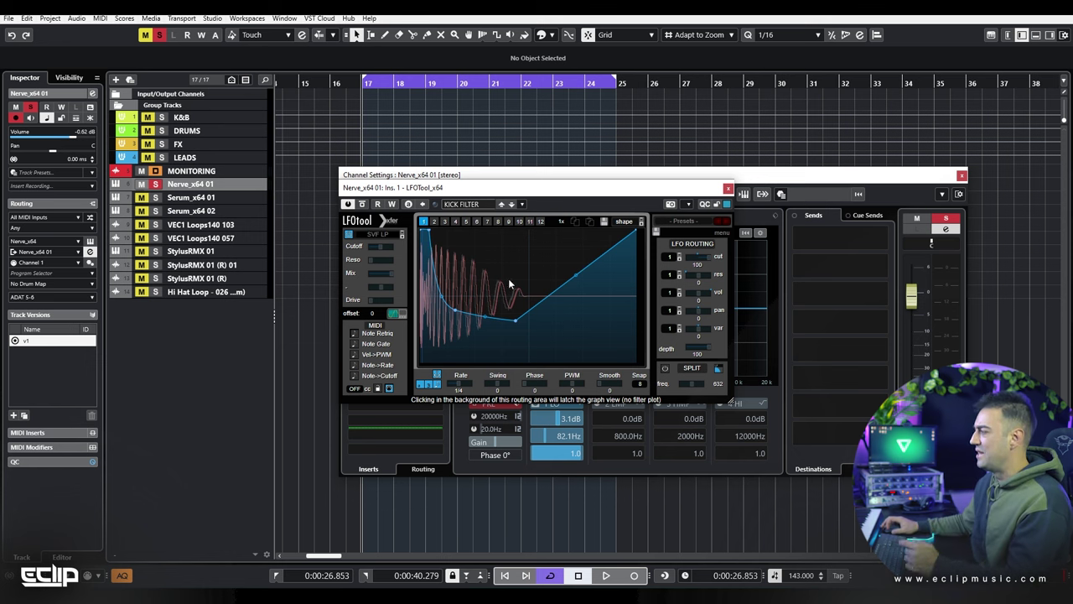
drag(575, 275, 595, 316)
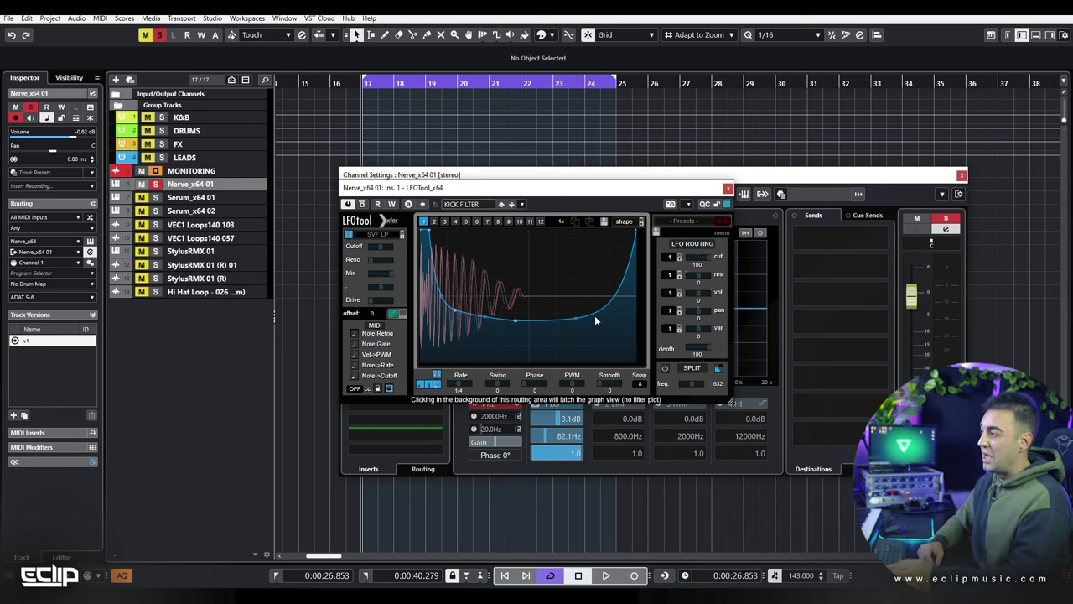
click(728, 188)
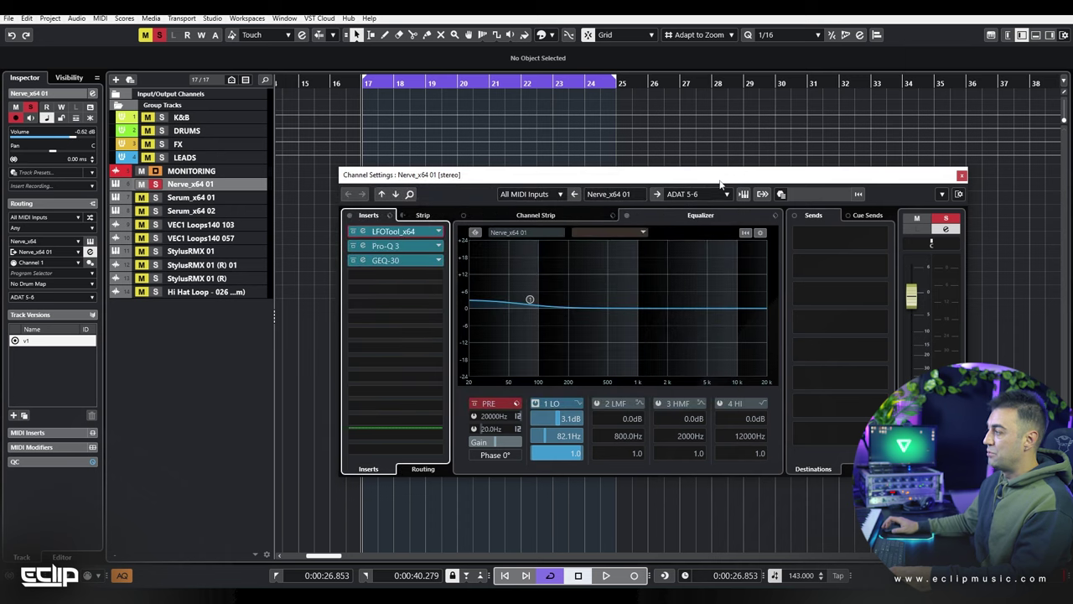
Step: Replay the soloed Nerve_x64 01 track and open its Pro-Q 3 equalizer for inspection
key(e)
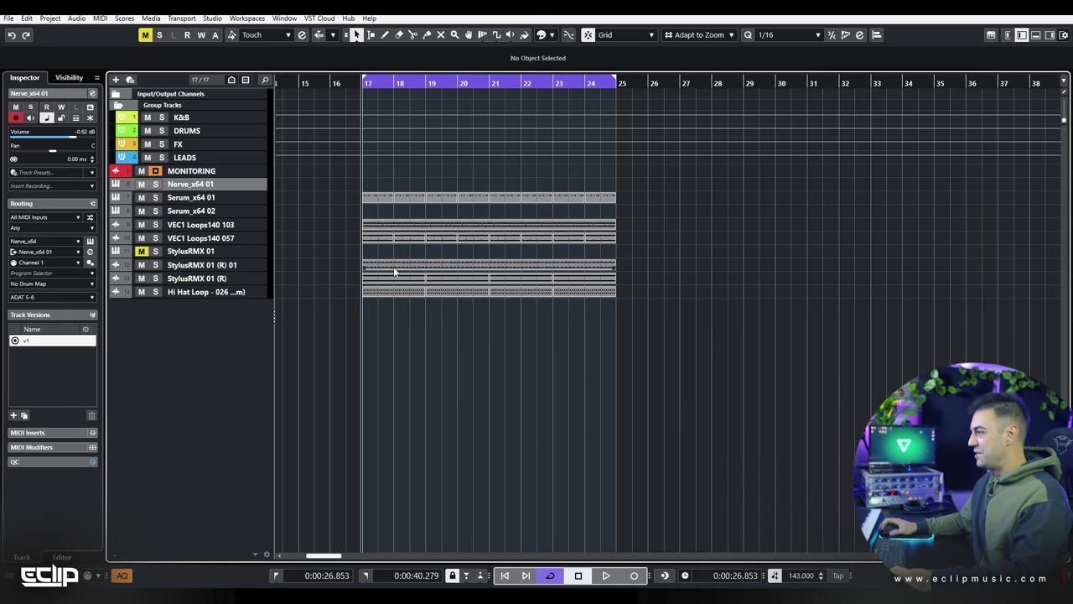
key(space)
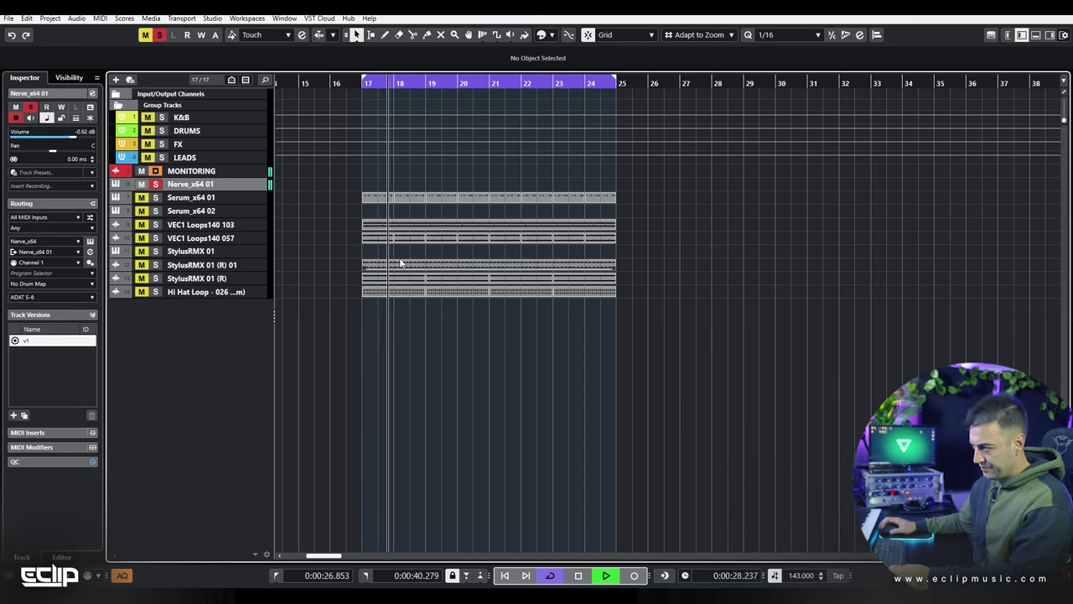
key(space)
key(e)
click(384, 245)
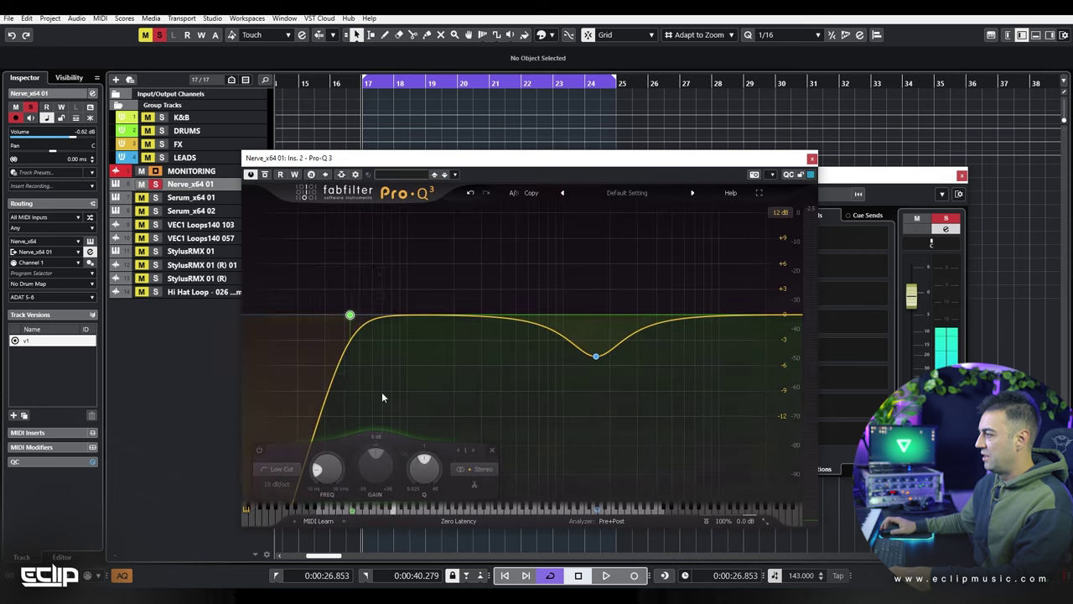
Step: Compare the Nerve_x64 01 sound with the 1633.2 Hz bell band in Pro-Q 3 bypassed and enabled
click(595, 355)
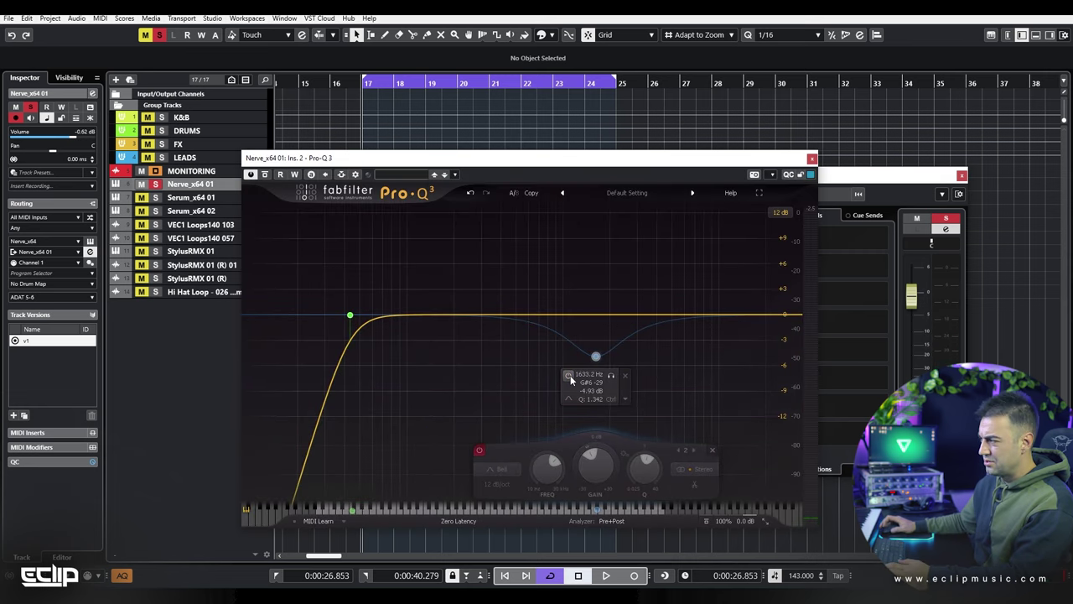
click(569, 376)
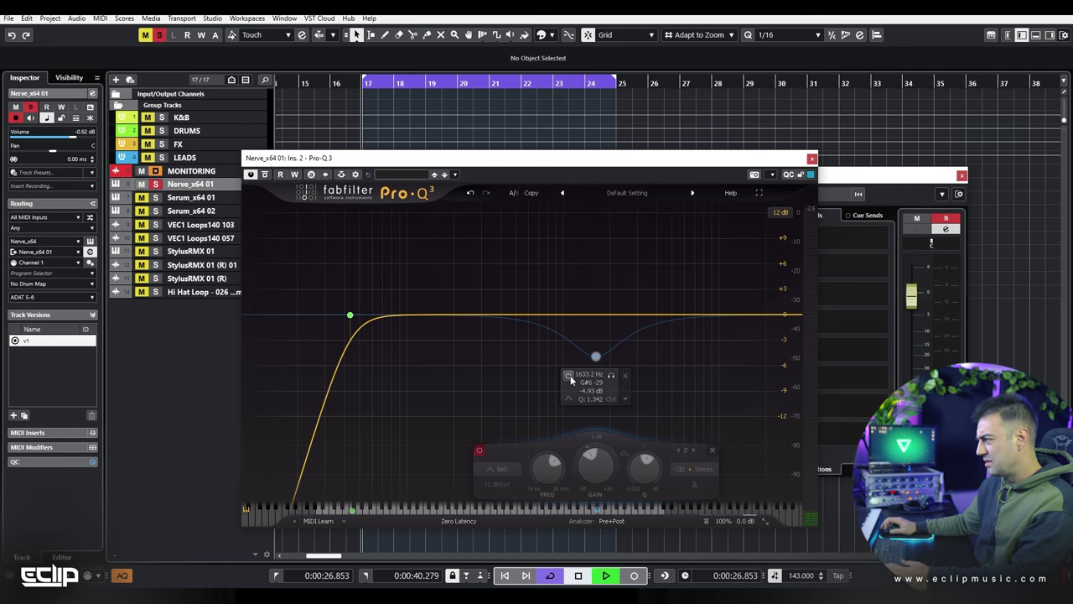
key(space)
click(569, 375)
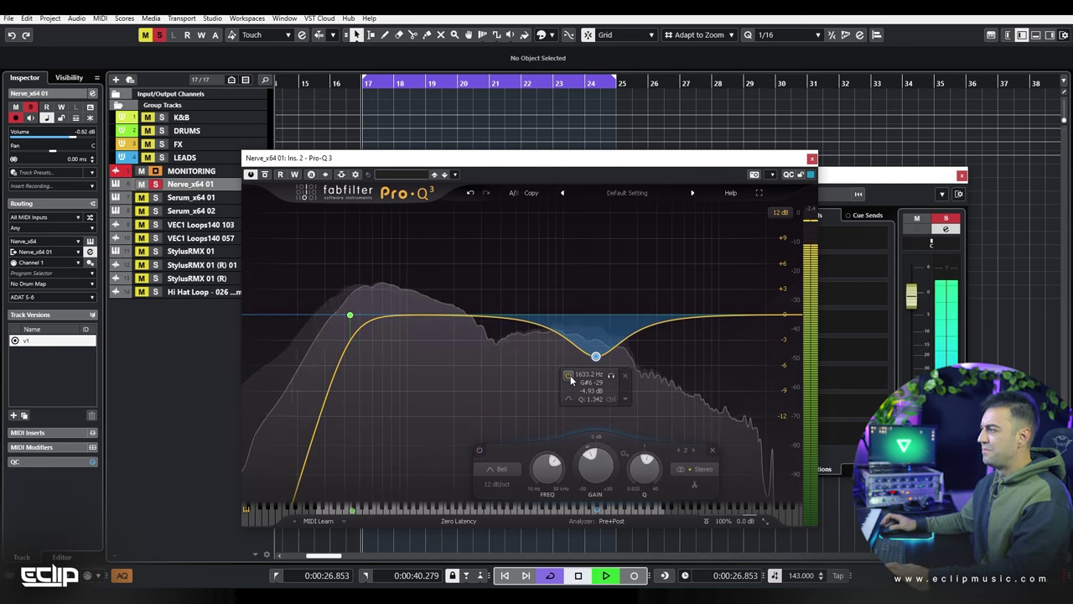
key(space)
click(89, 252)
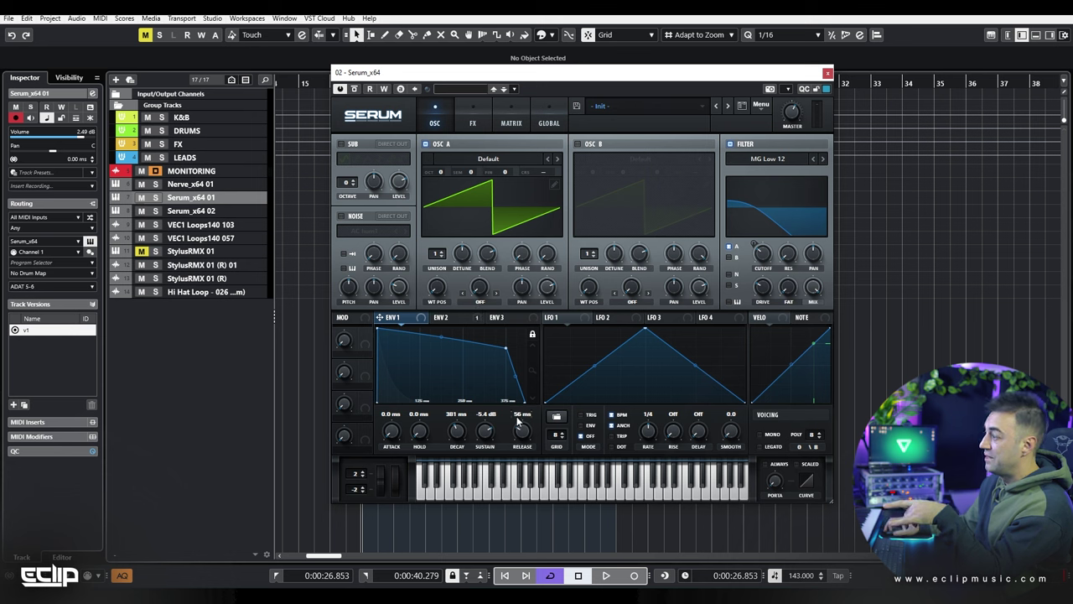
Step: Review Serum's ENV 2 envelope and the Serum_x64 01 channel's inserts and EQ, and close Serum
click(447, 319)
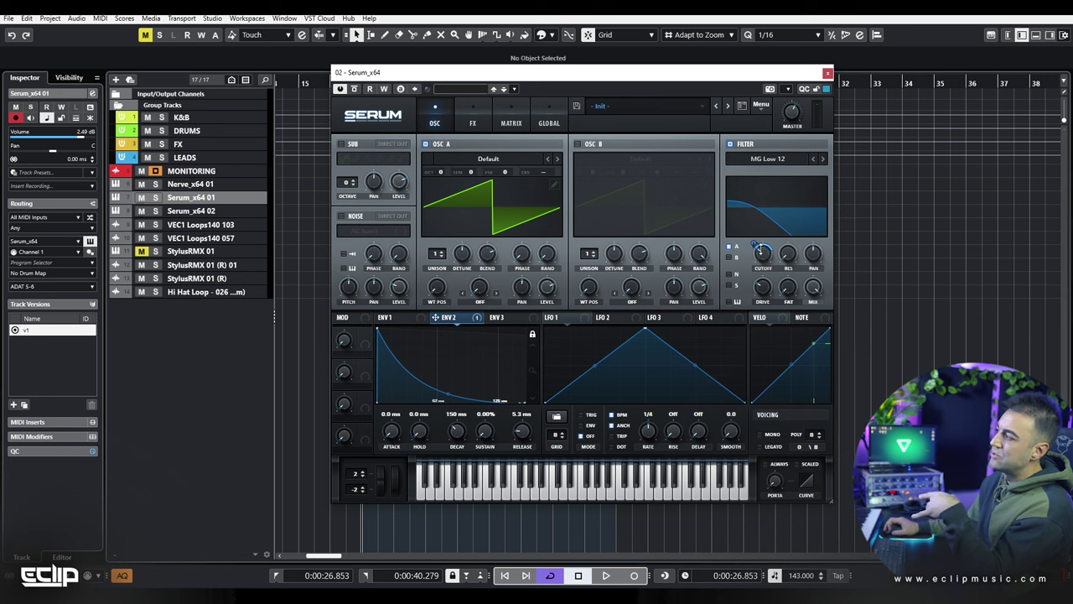
key(e)
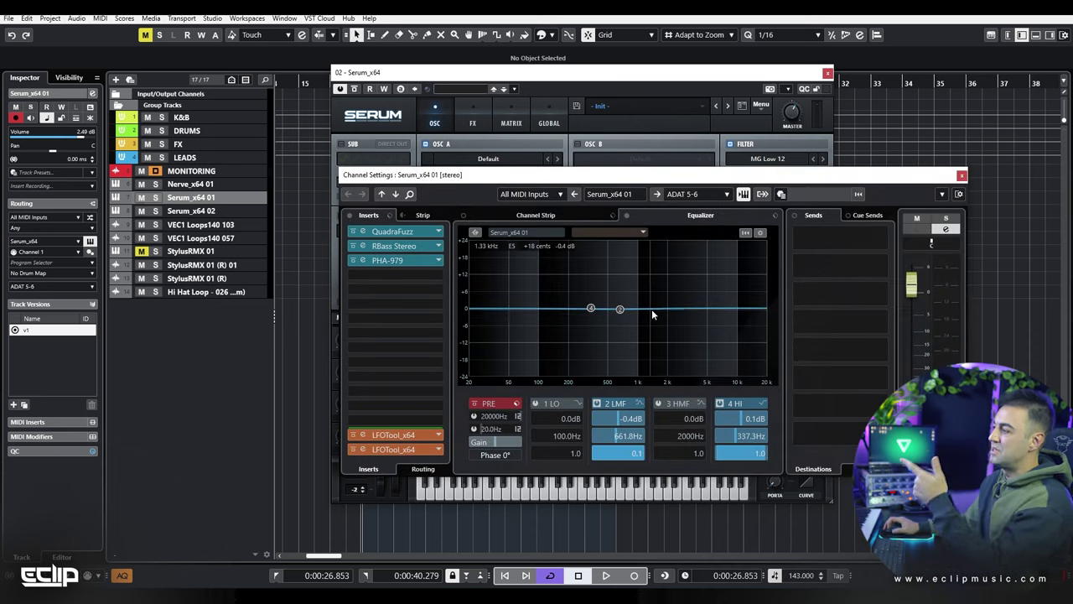
key(e)
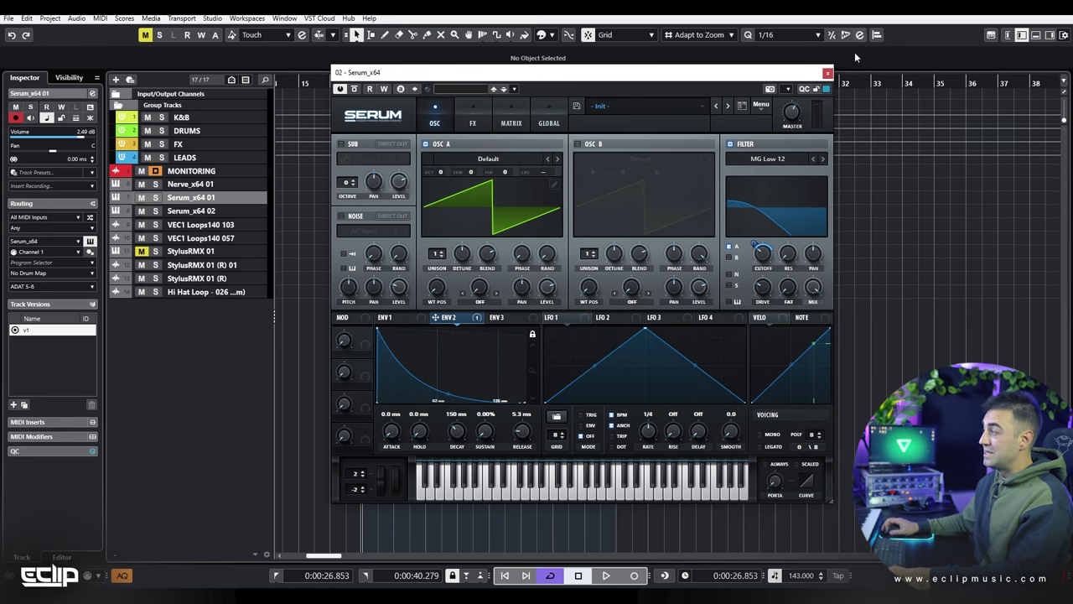
click(828, 73)
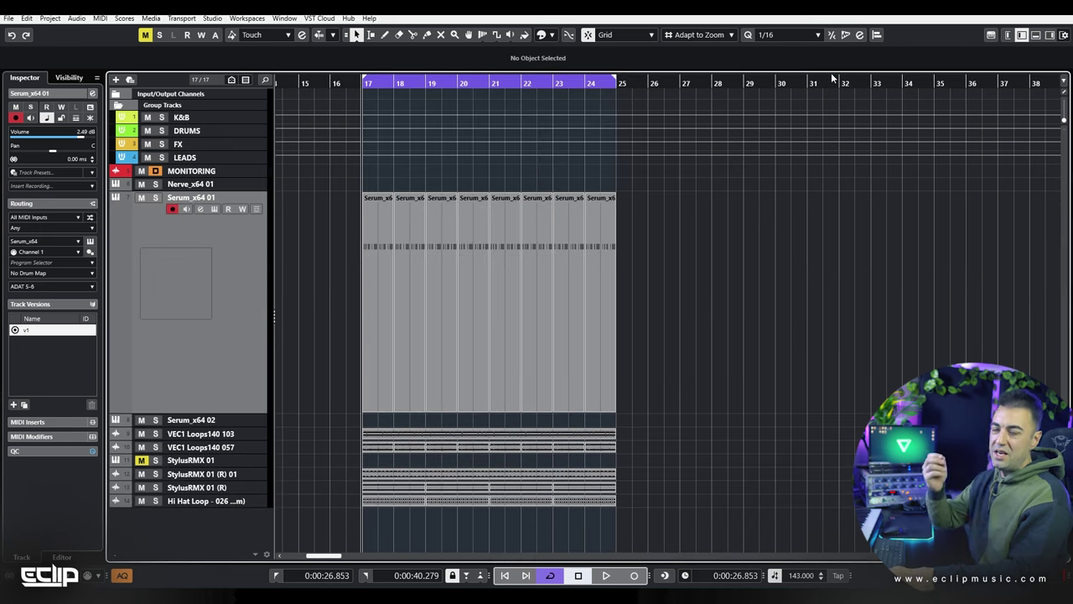
Step: Inspect the notes of the Serum_x64 01 part at bar 17 in the key editor, and close the editor
scroll(326, 270, up, 2)
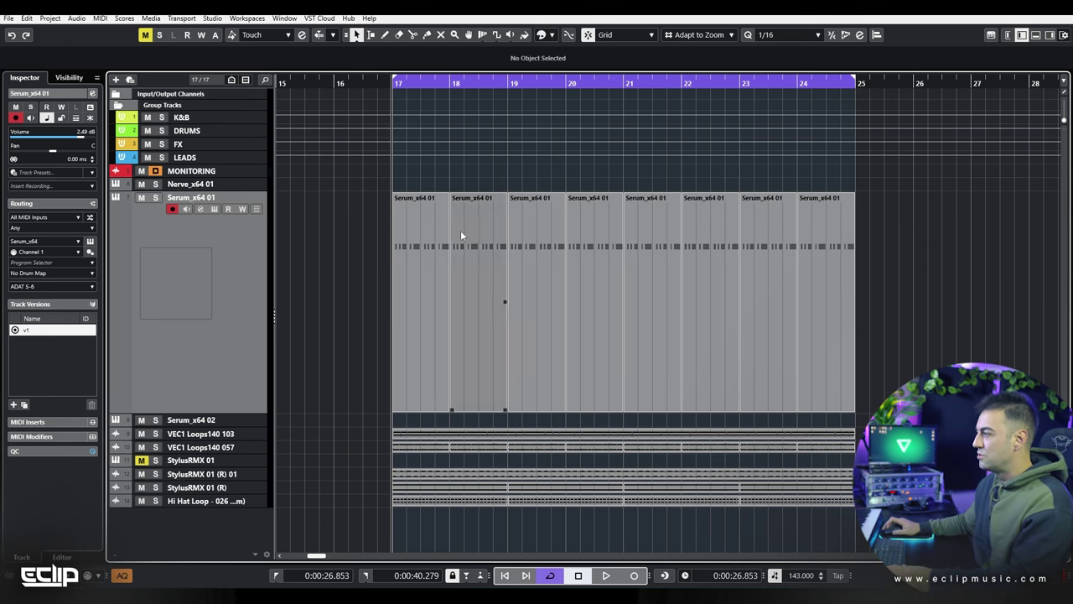
double_click(436, 244)
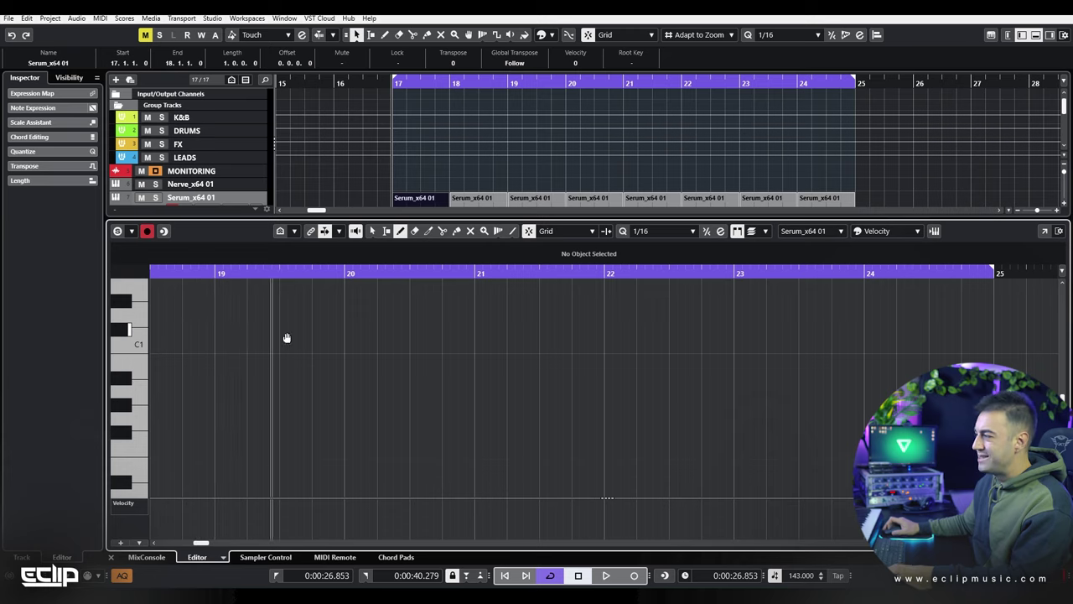
drag(284, 339, 577, 318)
scroll(295, 387, up, 4)
key(1)
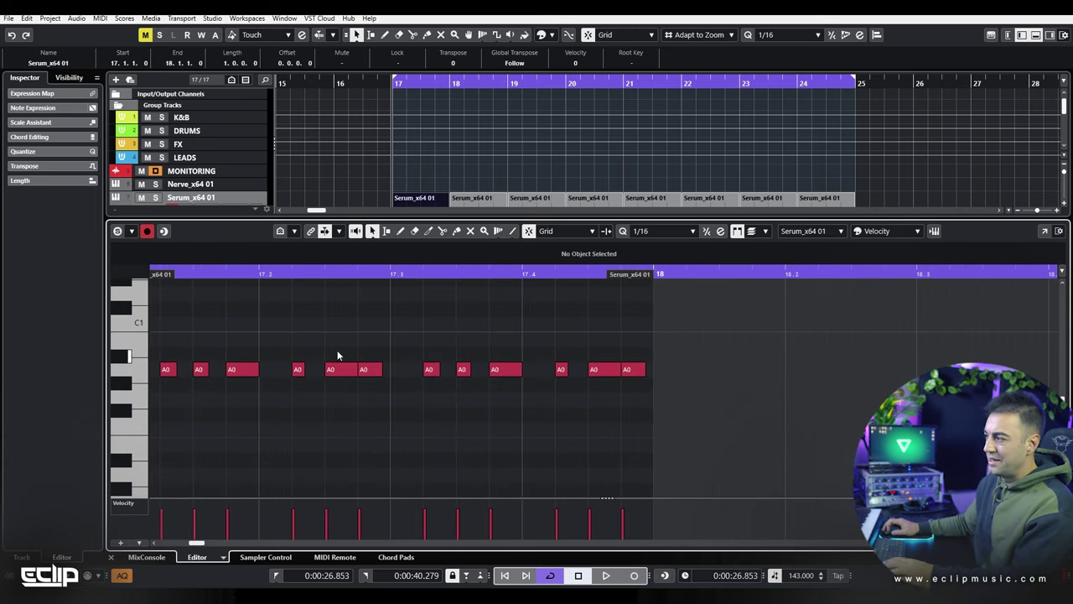
scroll(339, 342, down, 3)
key(ctrl+alt+e)
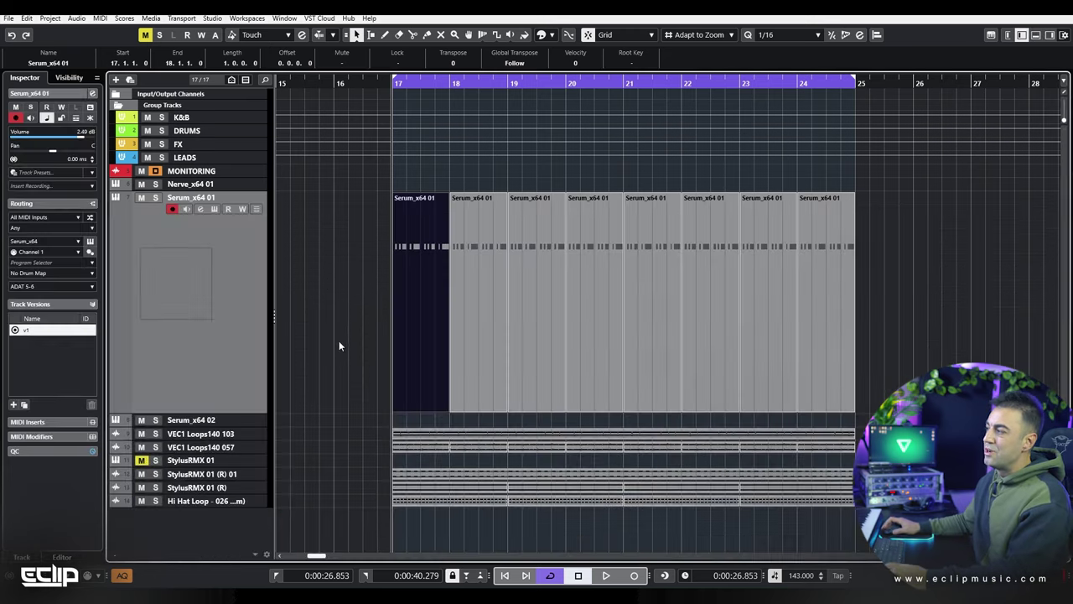
Step: Solo Nerve_x64 01 together with Serum_x64 01, restore the compact track height, and play the loop
click(234, 185)
key(s)
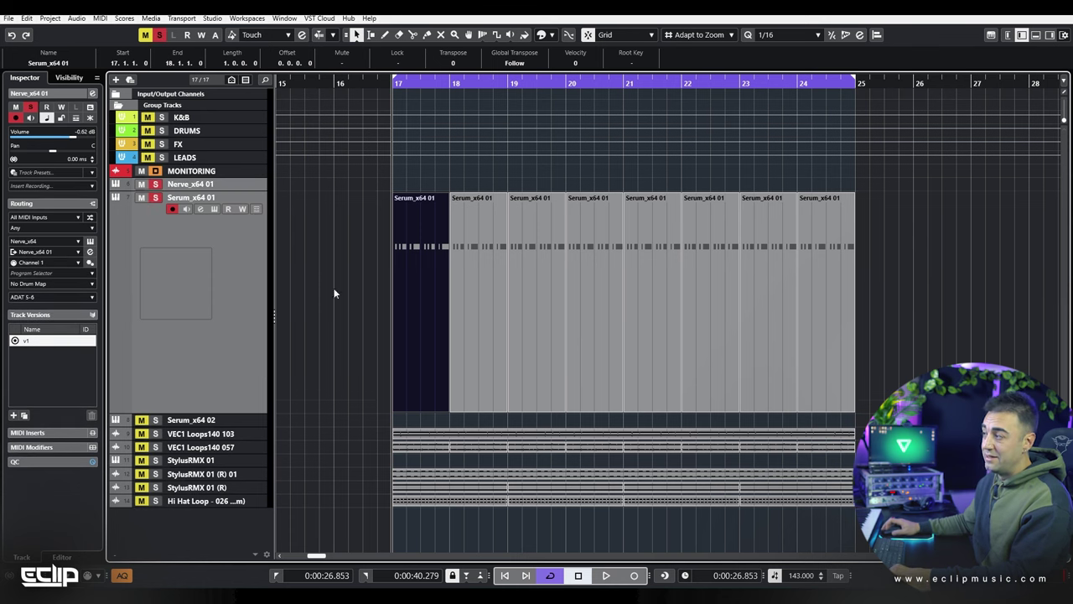
click(248, 275)
key(z)
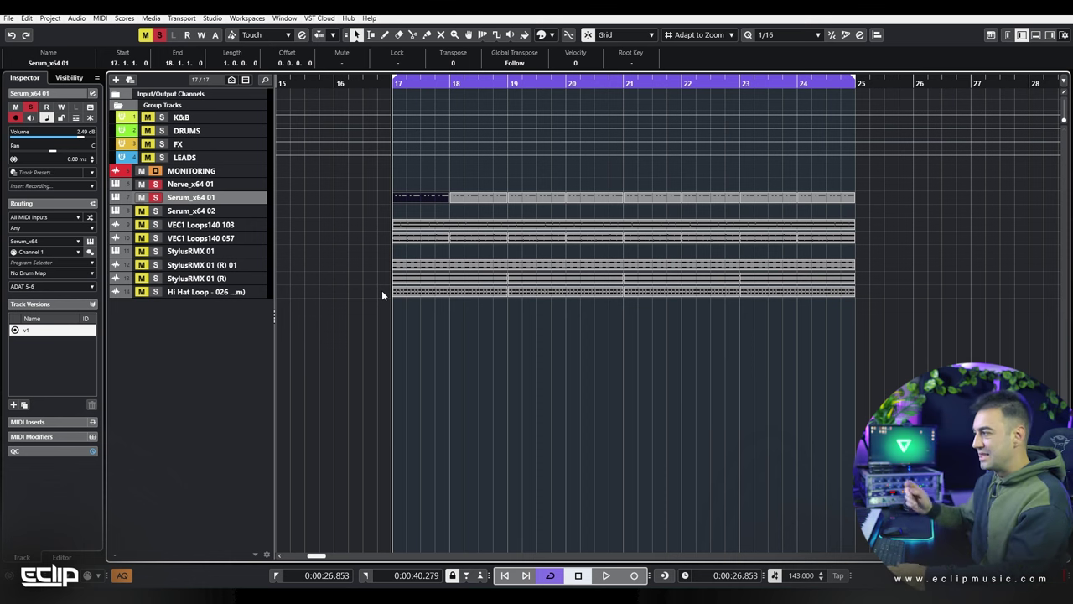
key(space)
click(362, 243)
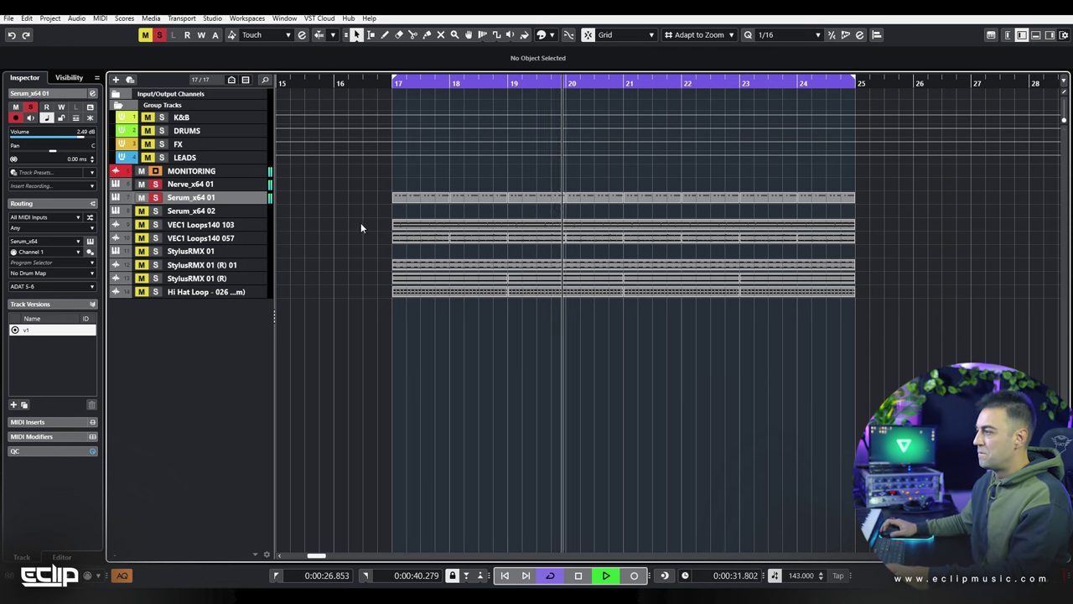
Step: Set the Serum_x64 01 channel's EQ band 2 to -2.2 dB at 552 Hz and band 4 to 0.2 dB at 394.1 Hz
key(e)
drag(754, 252, 752, 249)
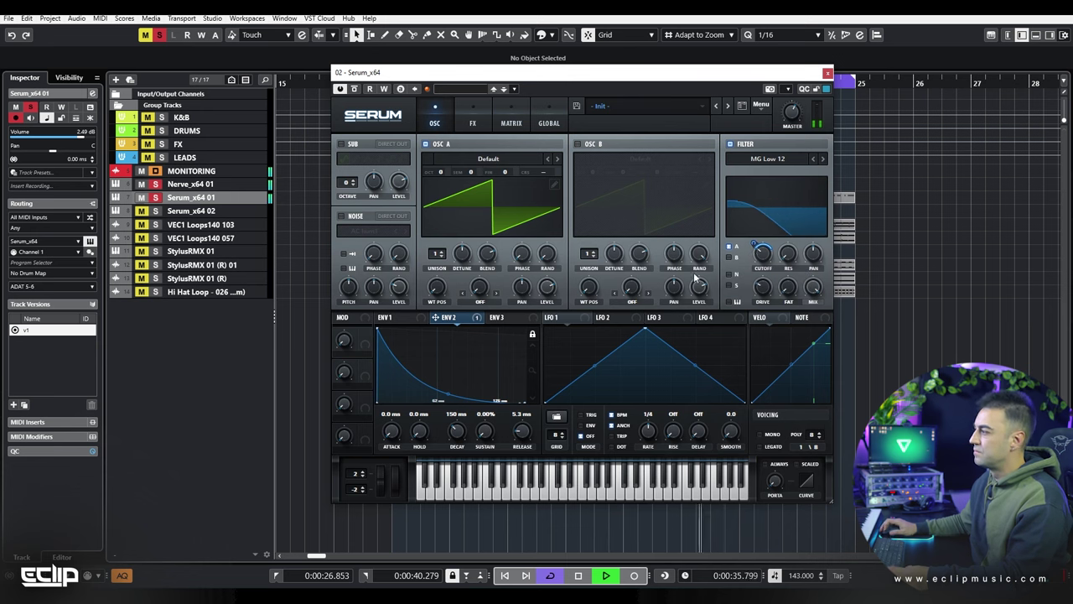
key(e)
drag(592, 309, 612, 314)
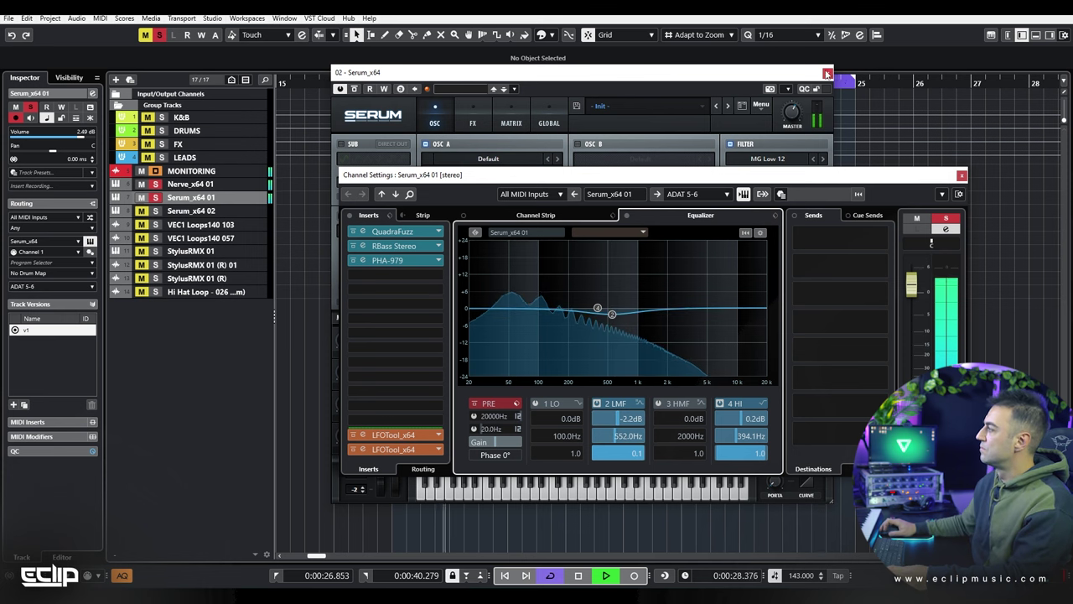
click(827, 73)
click(961, 176)
key(space)
Step: Solo the VEC1 Loops140 103 track and play its loop
click(190, 228)
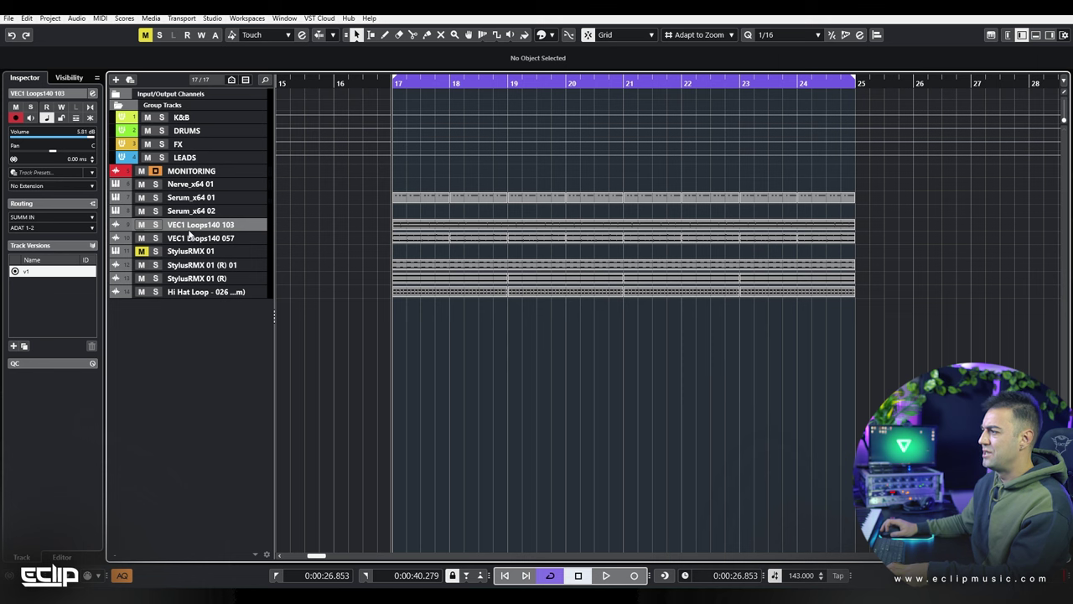
key(s)
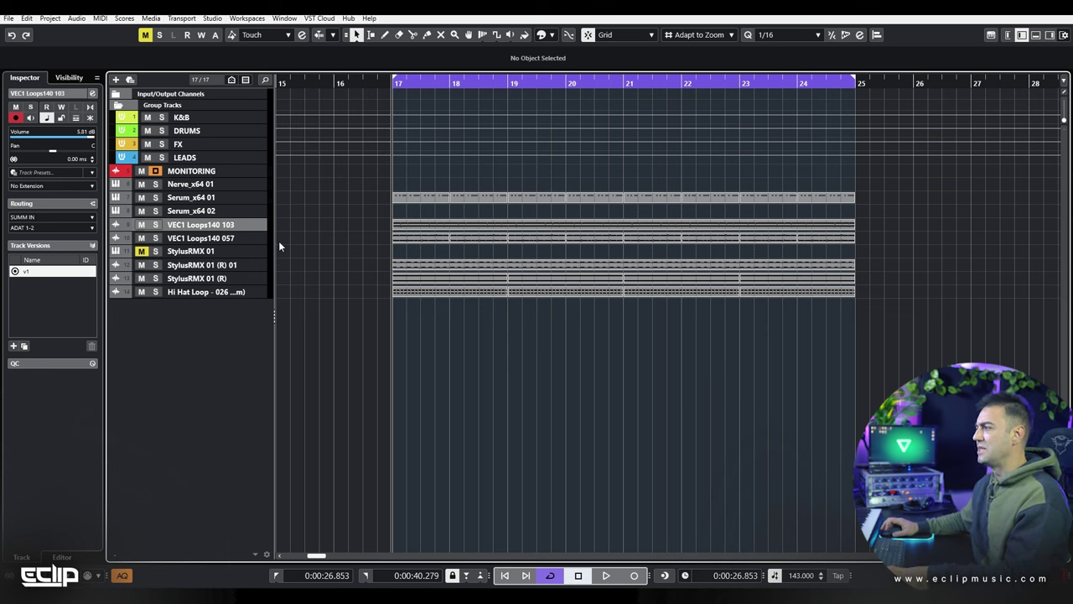
key(space)
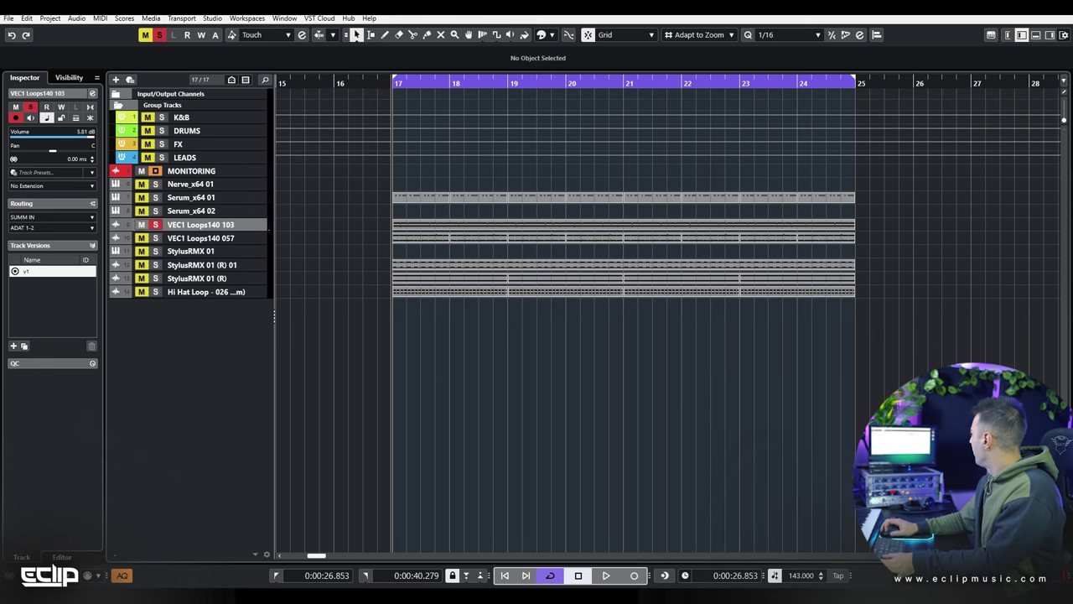
Step: Import the original VEC1 Loops140 103 sample onto a new track at bar 17, and unsolo the existing track of that name
drag(1024, 147, 414, 346)
click(311, 336)
click(156, 224)
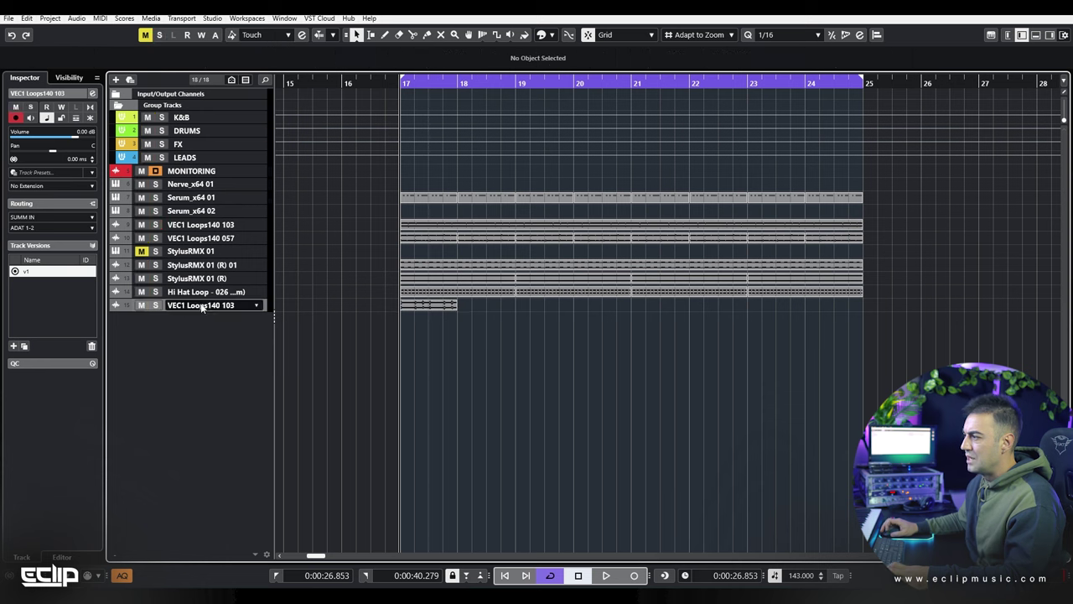
Step: Solo and play the new VEC1 Loops140 103 track, and repeat its one-bar loop up to bar 25
key(s)
key(space)
drag(447, 306, 803, 355)
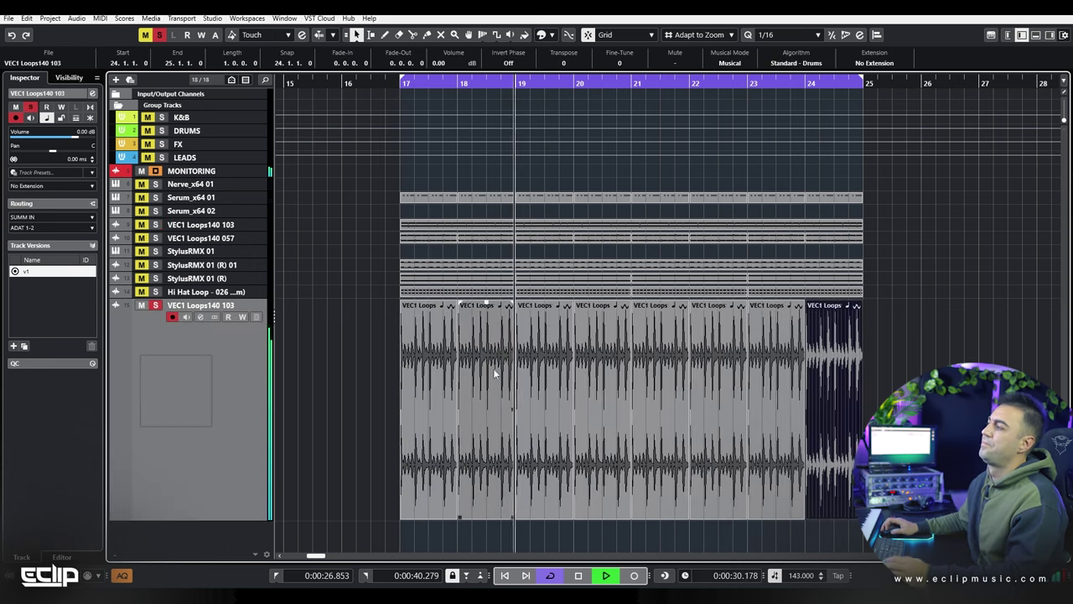
key(space)
Step: Transpose all the repeated loop events on the new track to -24, keeping the Standard - Drums algorithm
drag(371, 342, 876, 398)
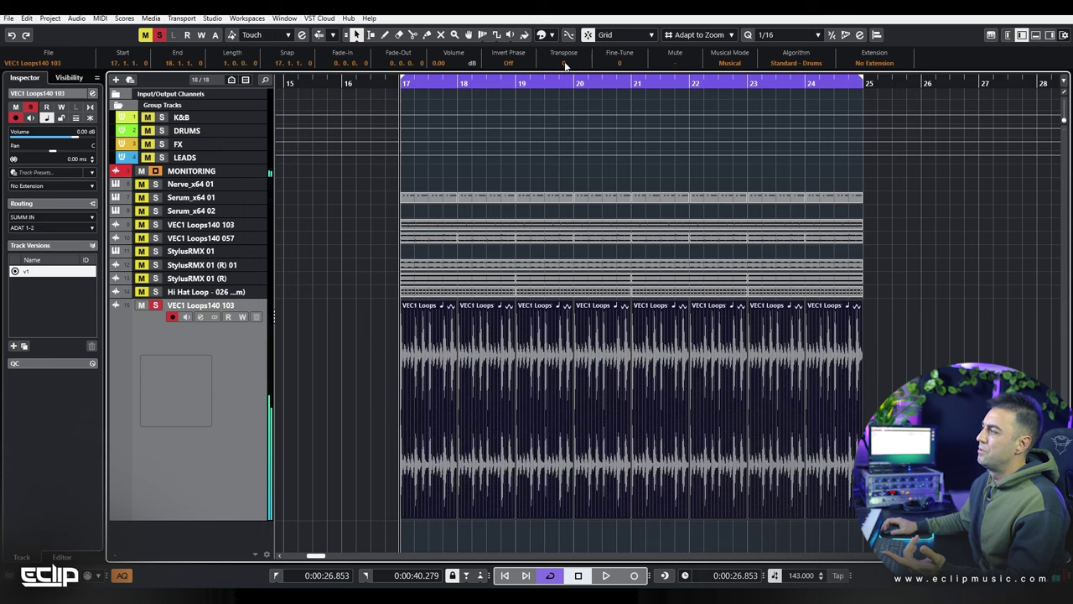
key(space)
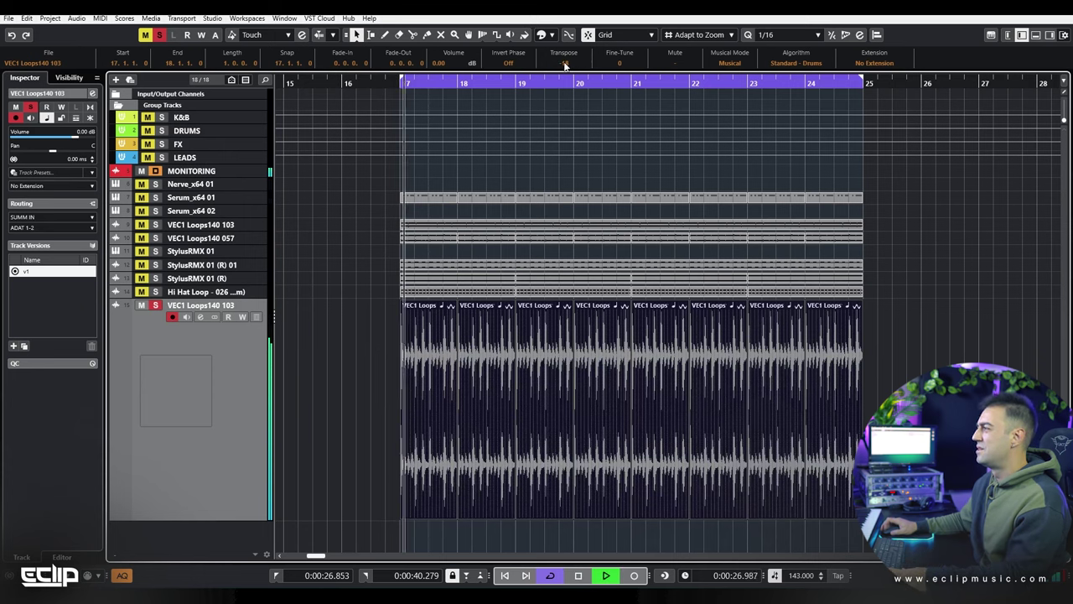
key(space)
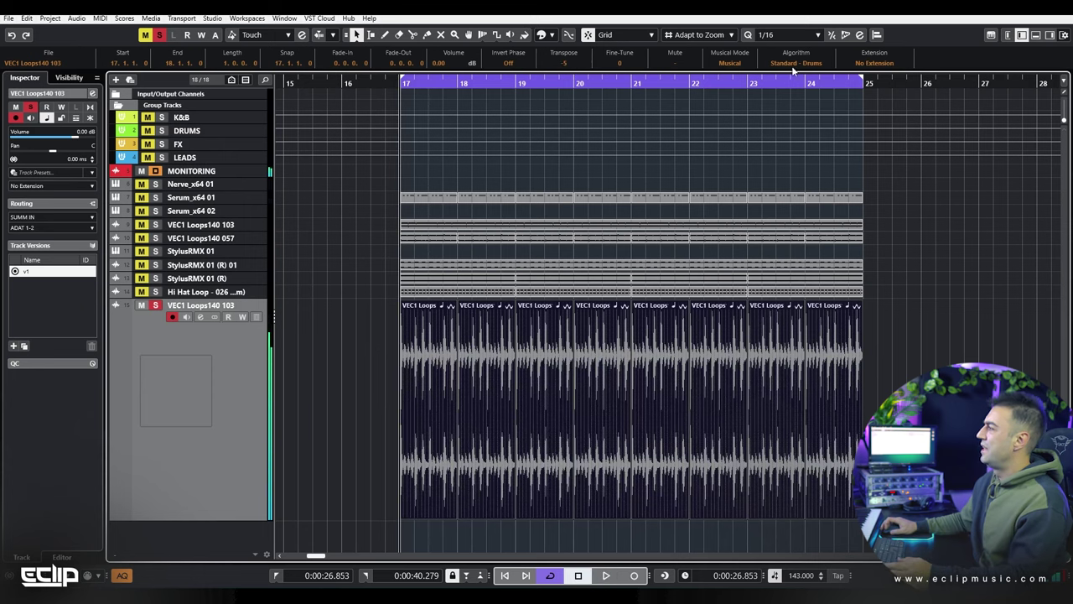
click(794, 66)
mouse_move(790, 88)
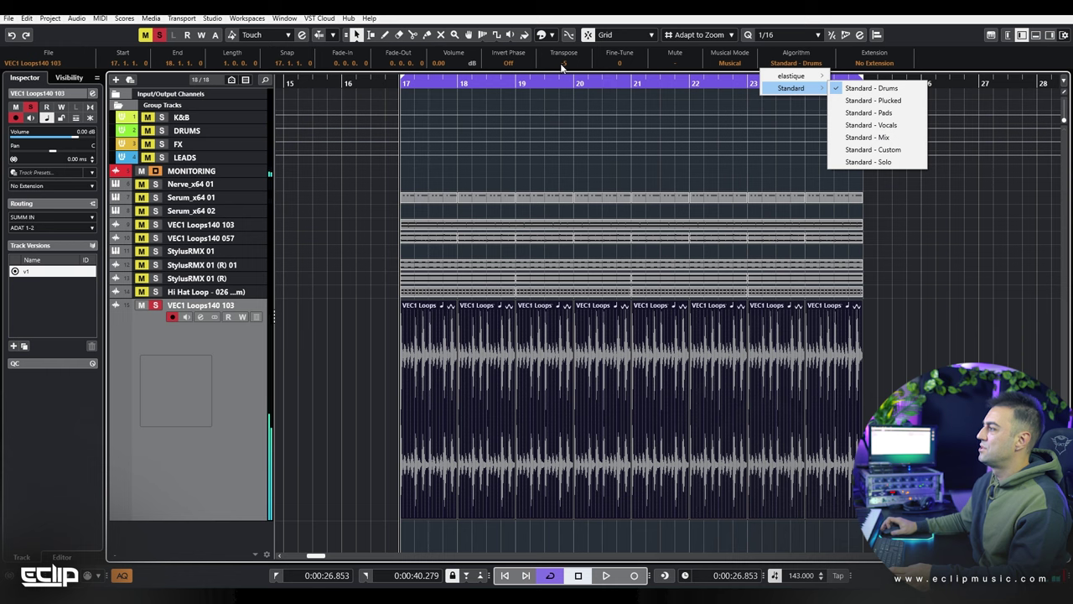
click(566, 67)
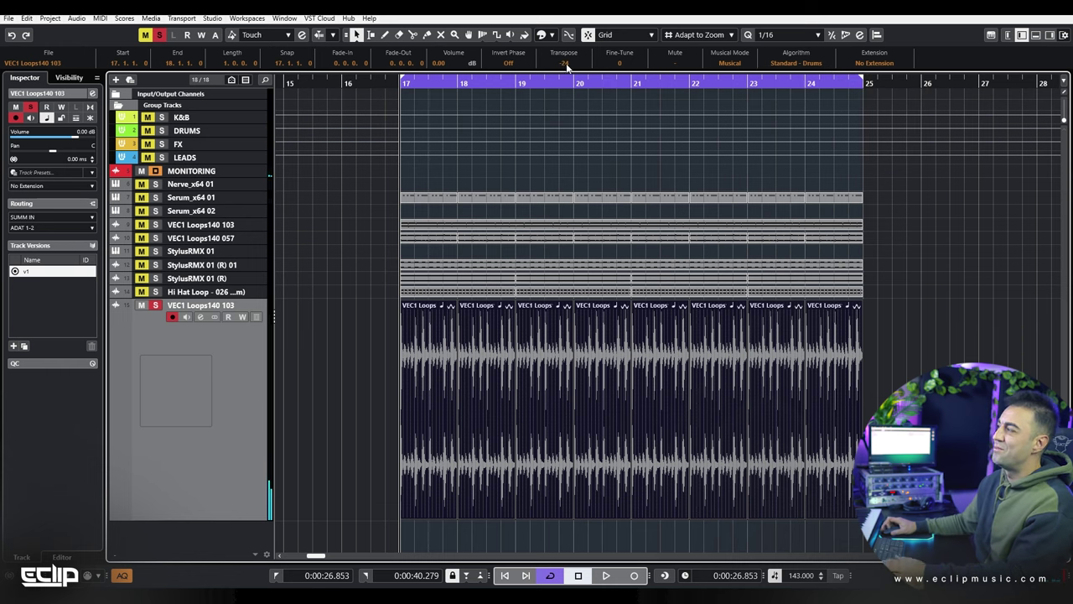
Step: Enable the low-cut filter on the new loop channel and set it to 878.4 Hz
click(199, 316)
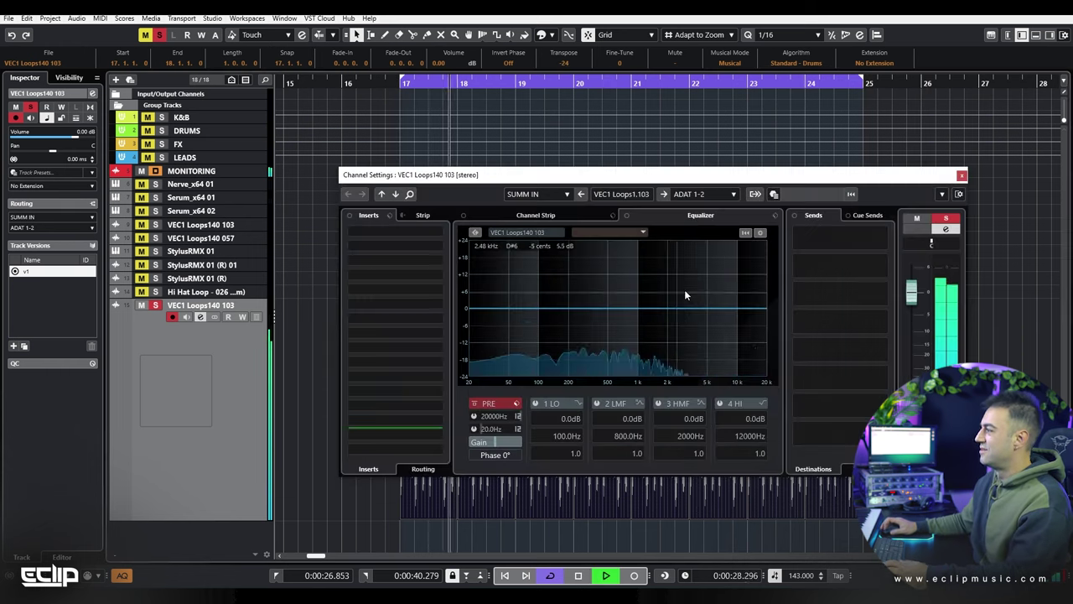
click(474, 429)
drag(491, 429, 540, 290)
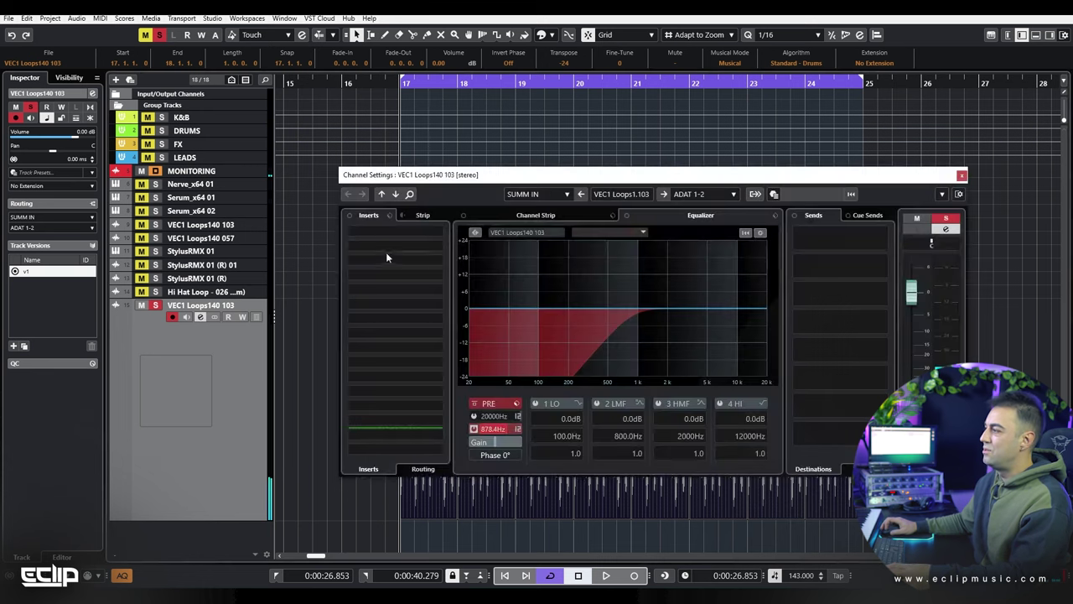
Step: Insert Saturn 2 in the new loop channel's first slot, set its Band 1 Drive to 30.5% during playback, and close it
click(362, 232)
text(vol)
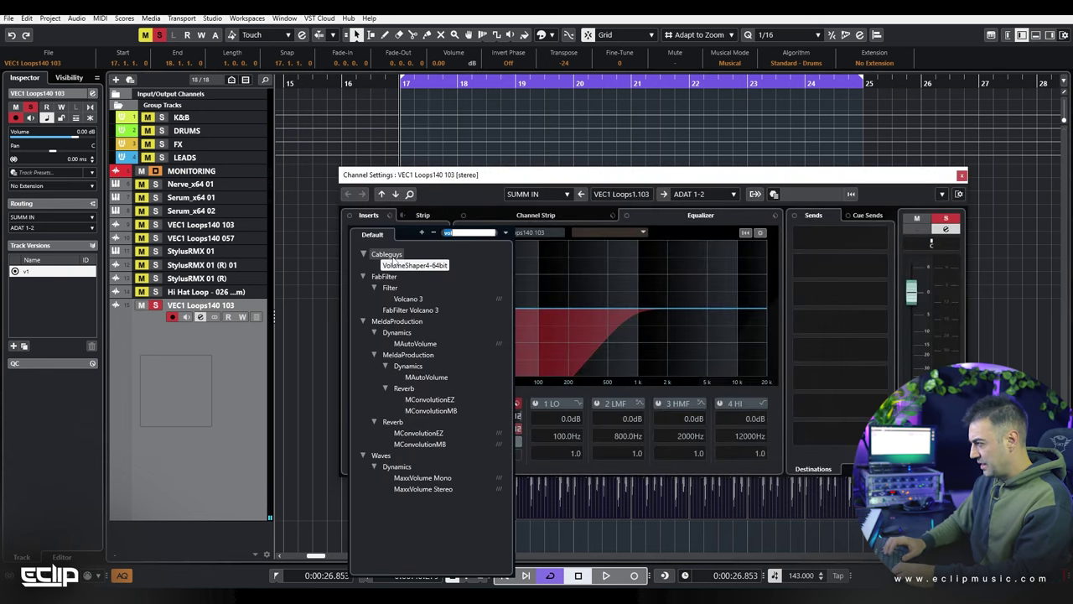
text(satur)
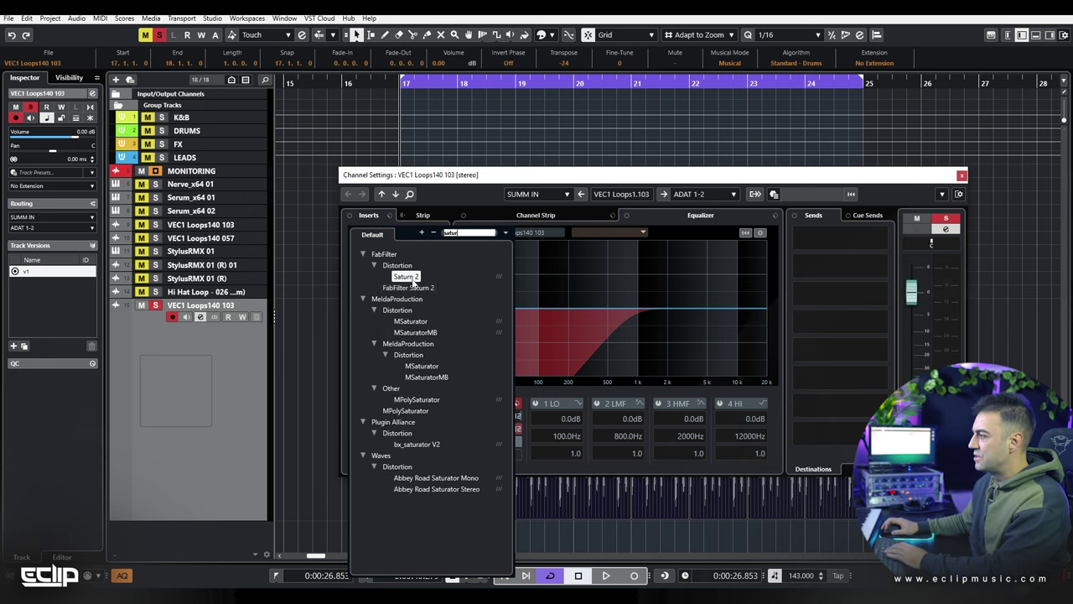
click(406, 277)
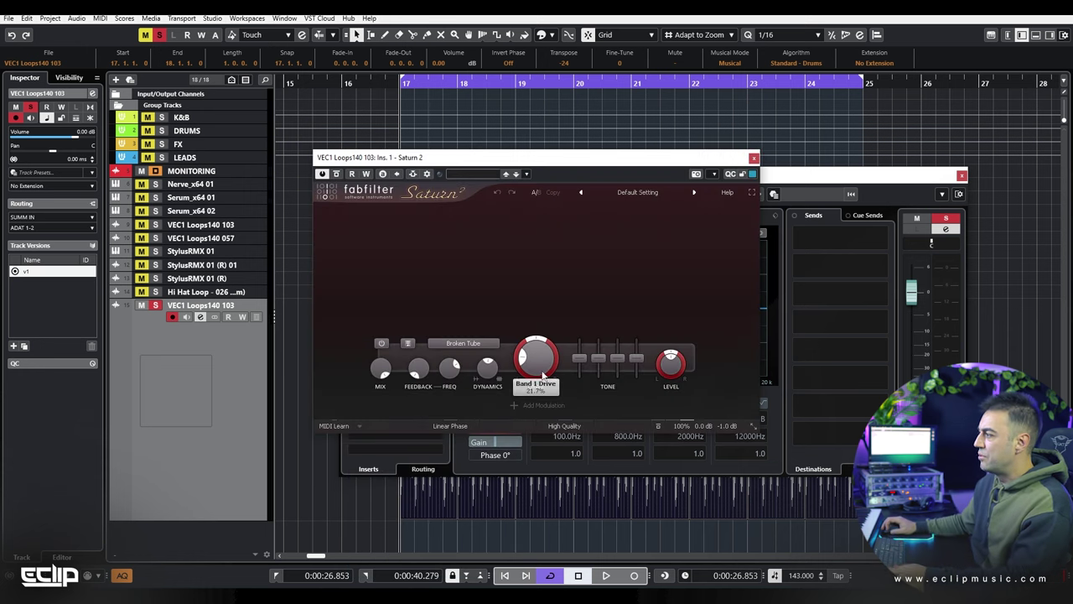
key(space)
drag(538, 366, 539, 354)
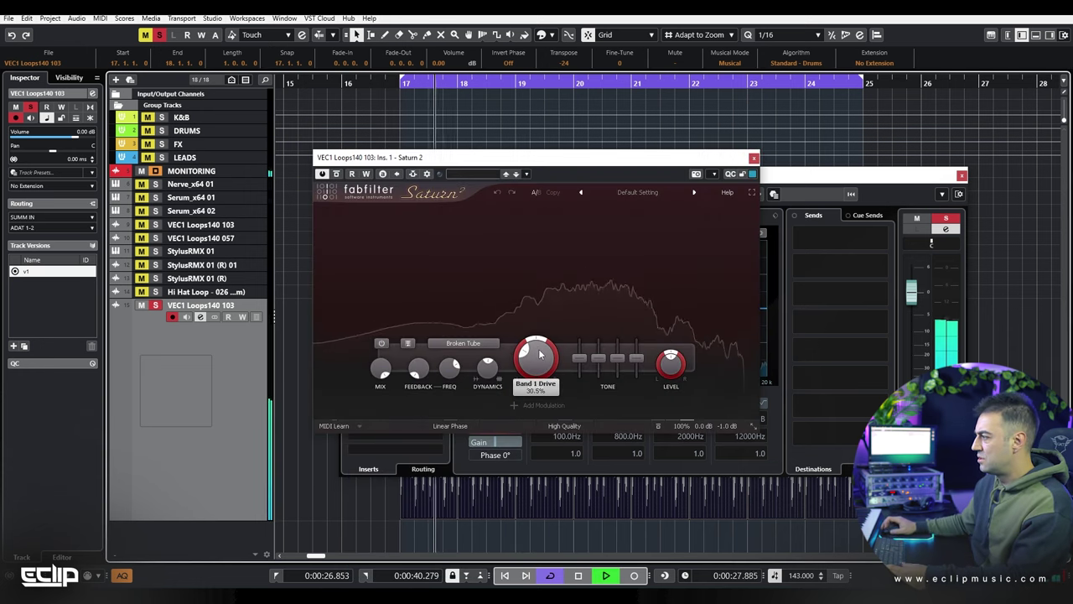
click(754, 159)
Step: Insert Volcano 3 in the new loop channel's second slot and set its filter style to Clean
click(363, 246)
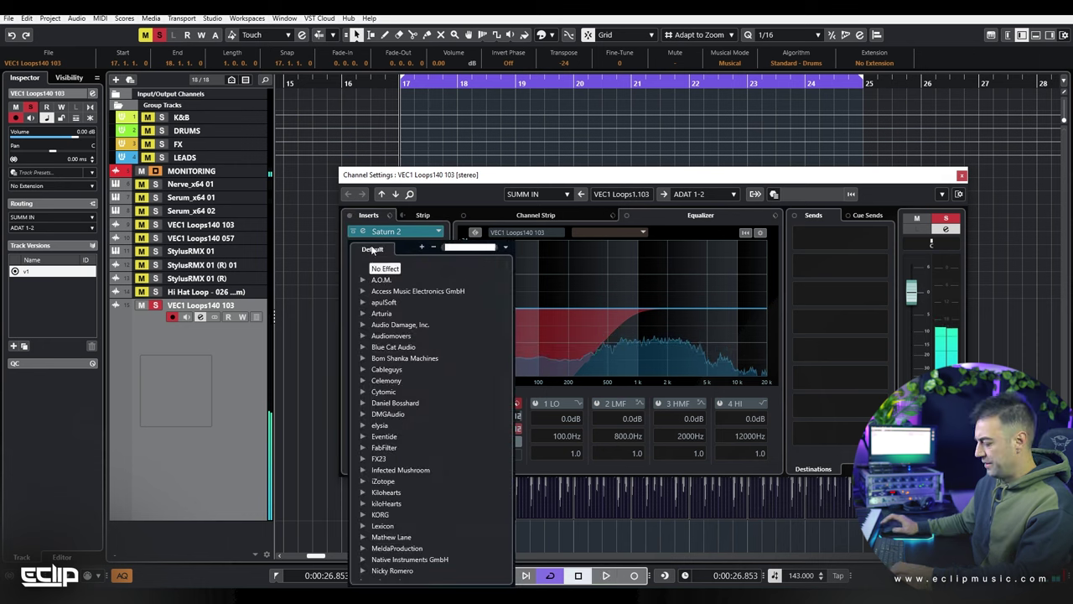
text(volc)
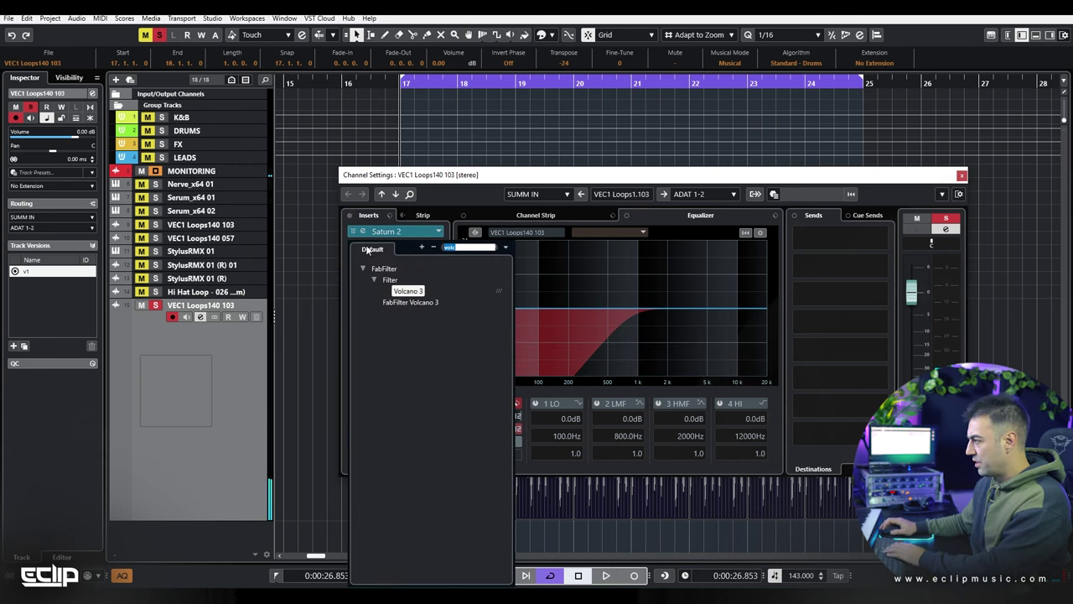
click(408, 290)
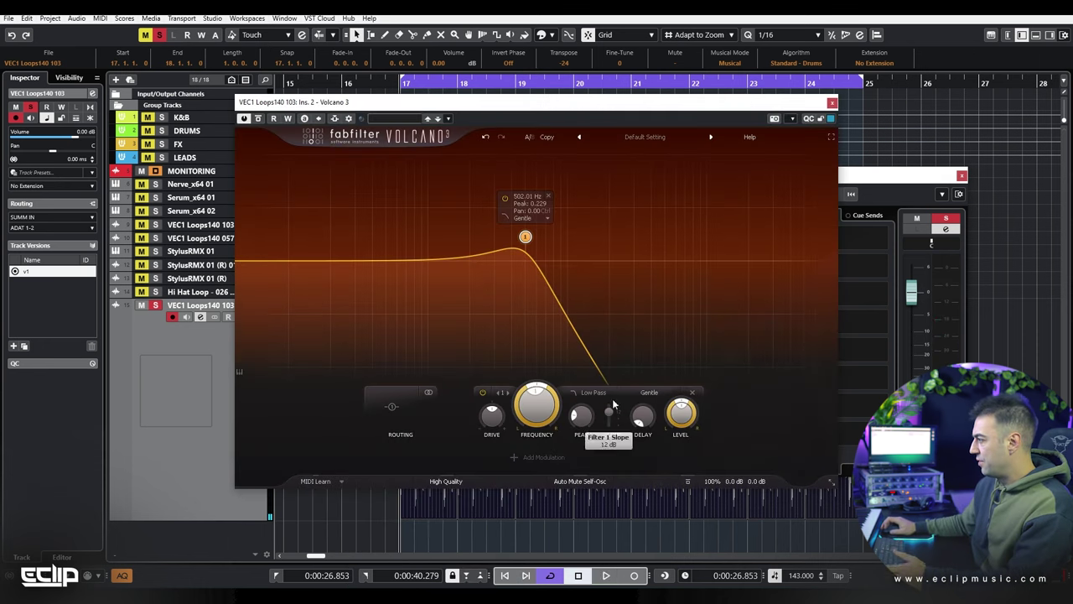
click(641, 392)
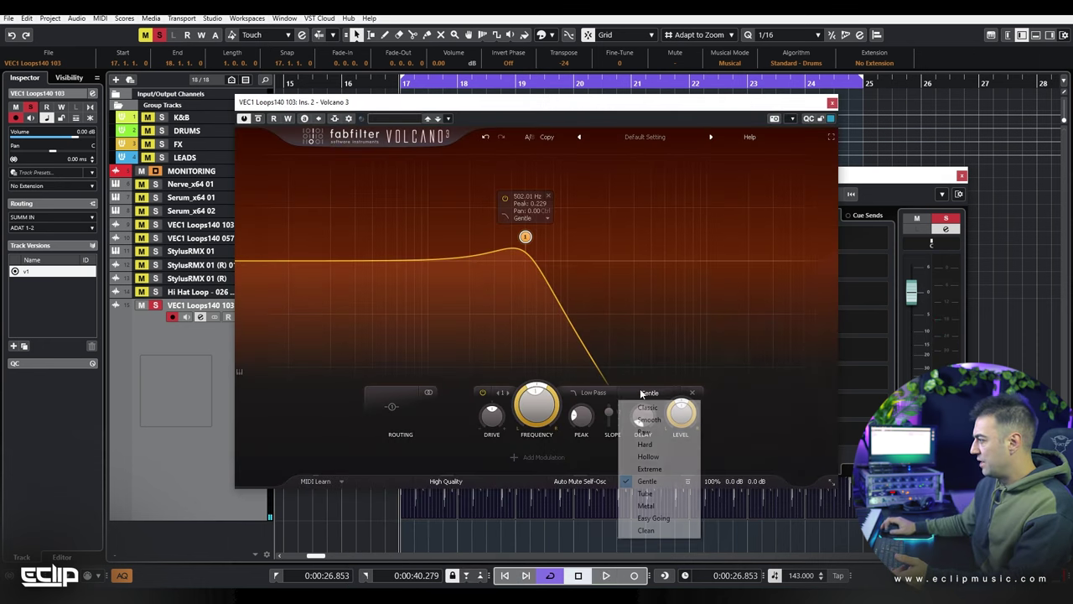
click(630, 529)
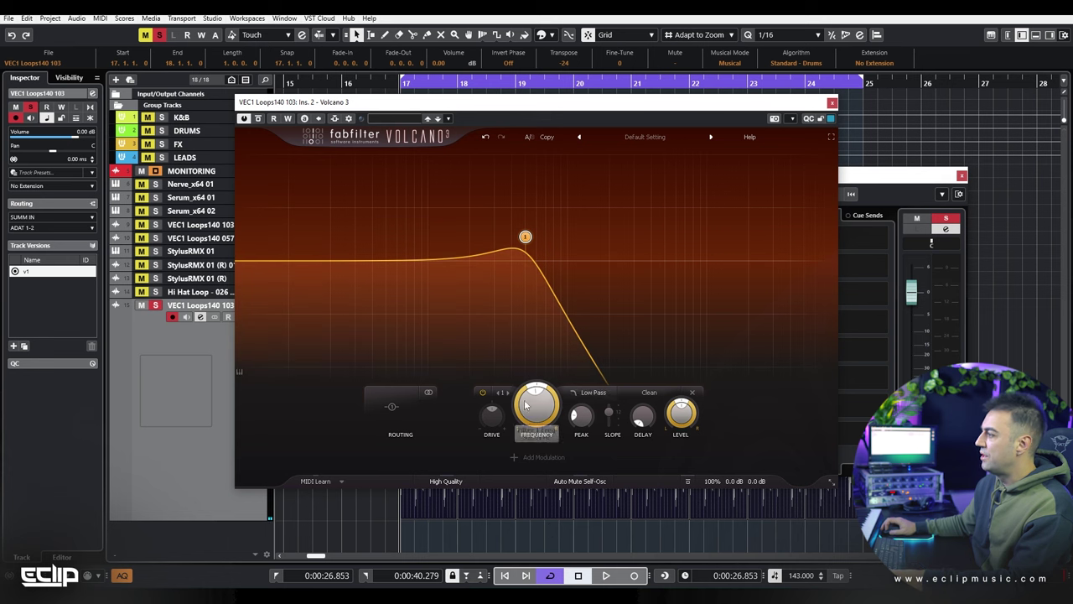
Step: Add an envelope generator modulating Volcano 3's Filter 1 frequency, lower its sustain to zero, and play the loop
click(527, 457)
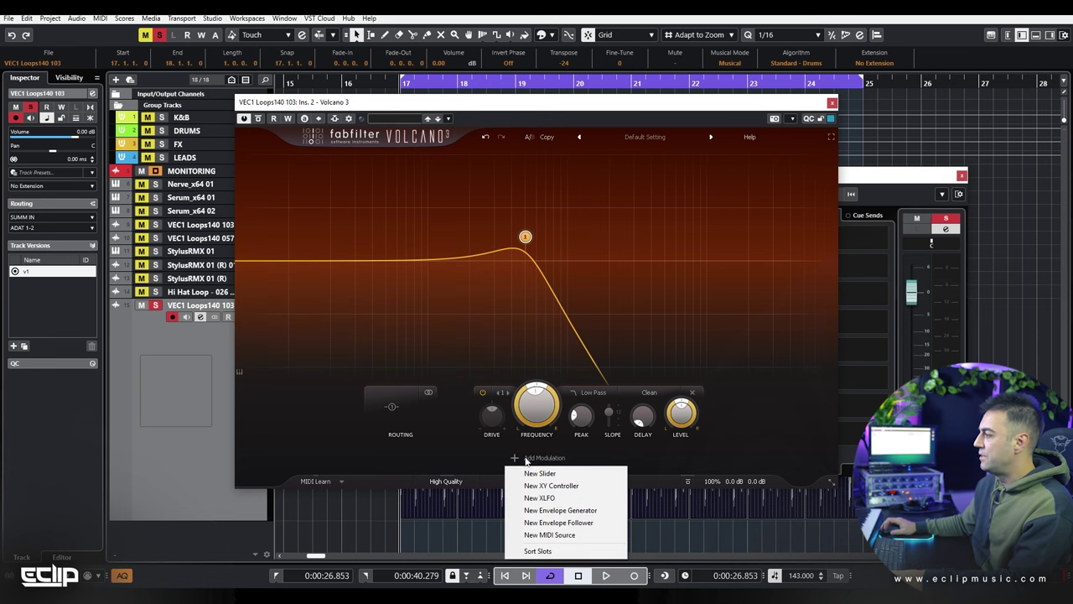
click(554, 527)
drag(512, 391, 541, 335)
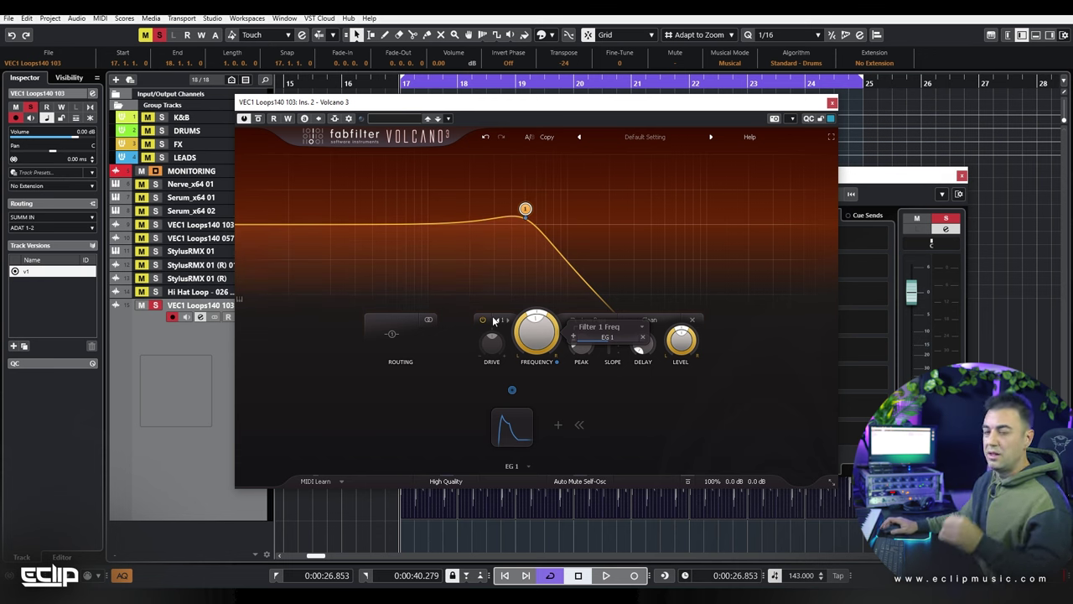
mouse_move(557, 229)
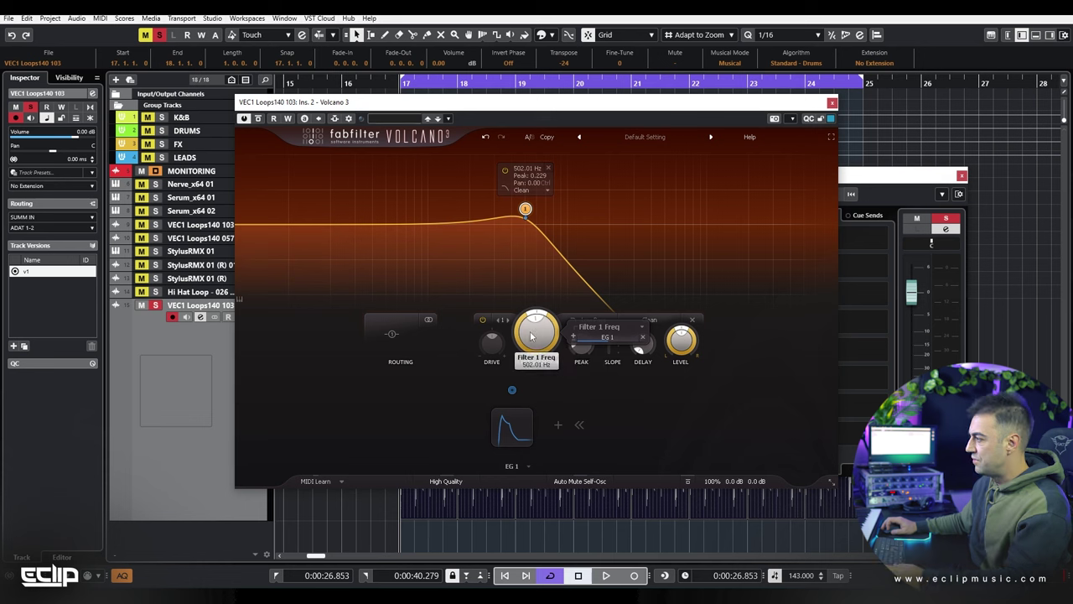
click(512, 426)
drag(527, 417, 526, 458)
key(space)
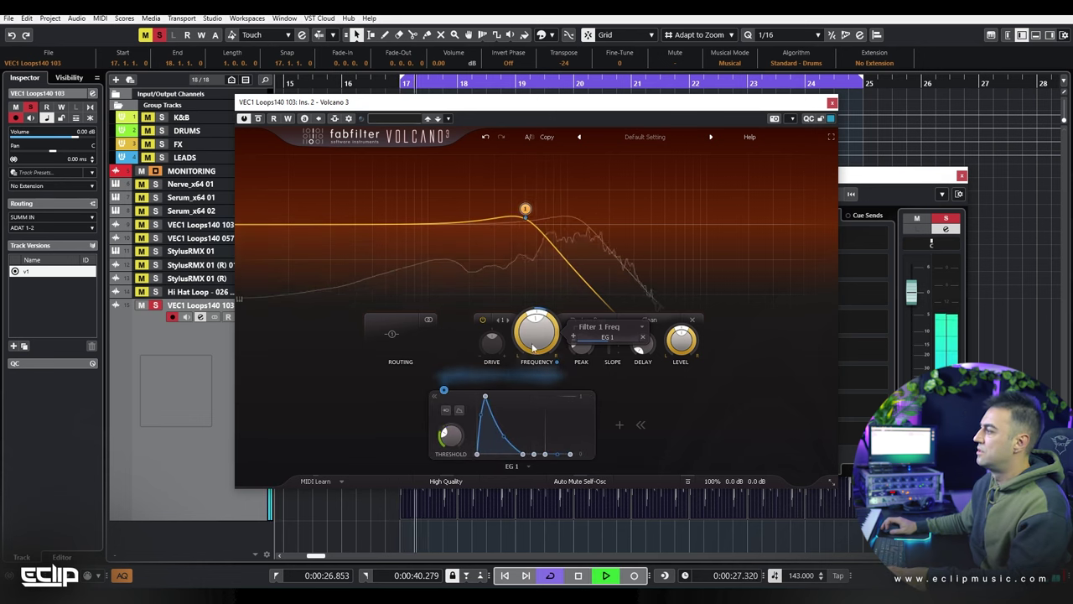
Step: Set the Filter 1 frequency to 620.44 Hz and the EG 1 modulation level to 0.160, and stop playback
click(641, 401)
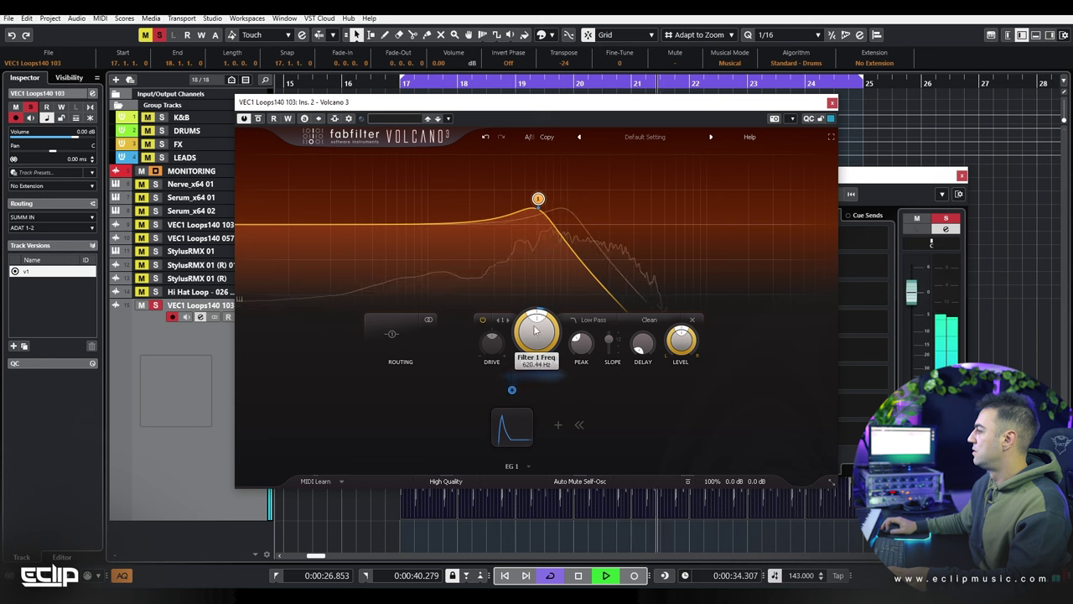
click(518, 433)
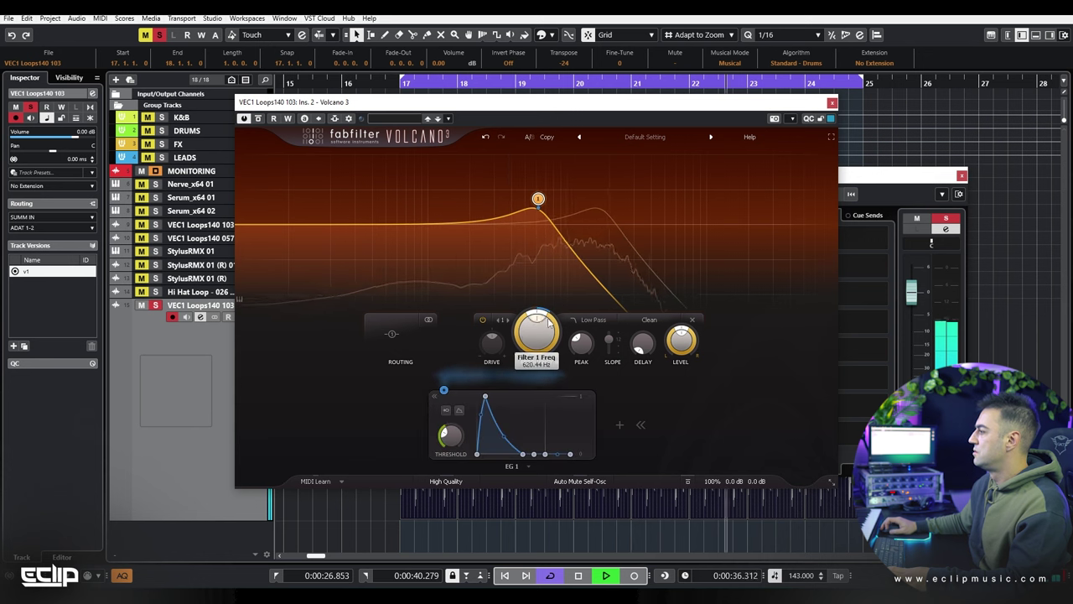
mouse_move(444, 390)
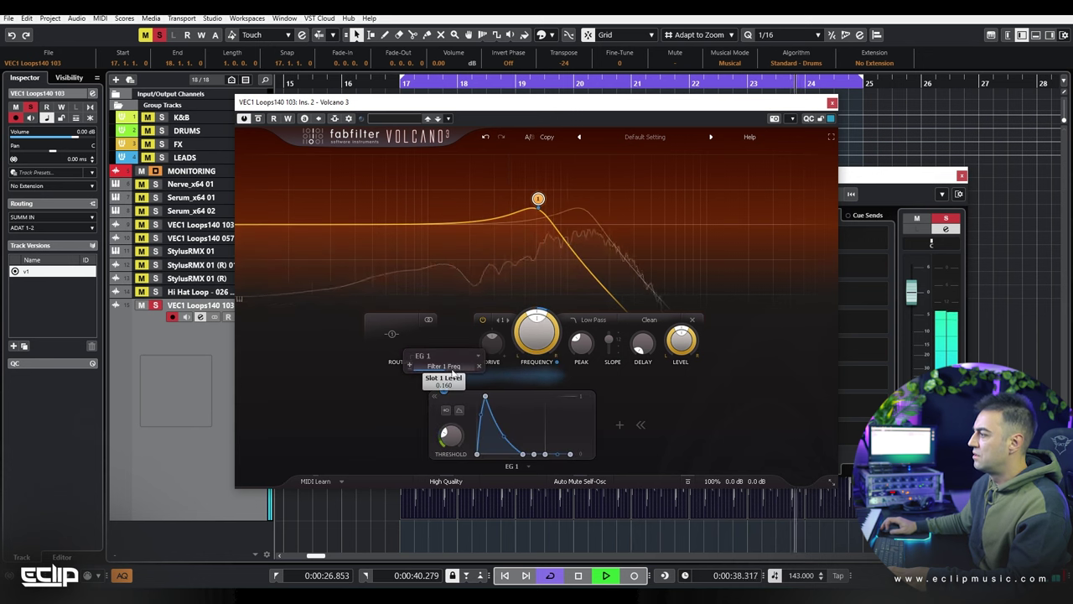
key(space)
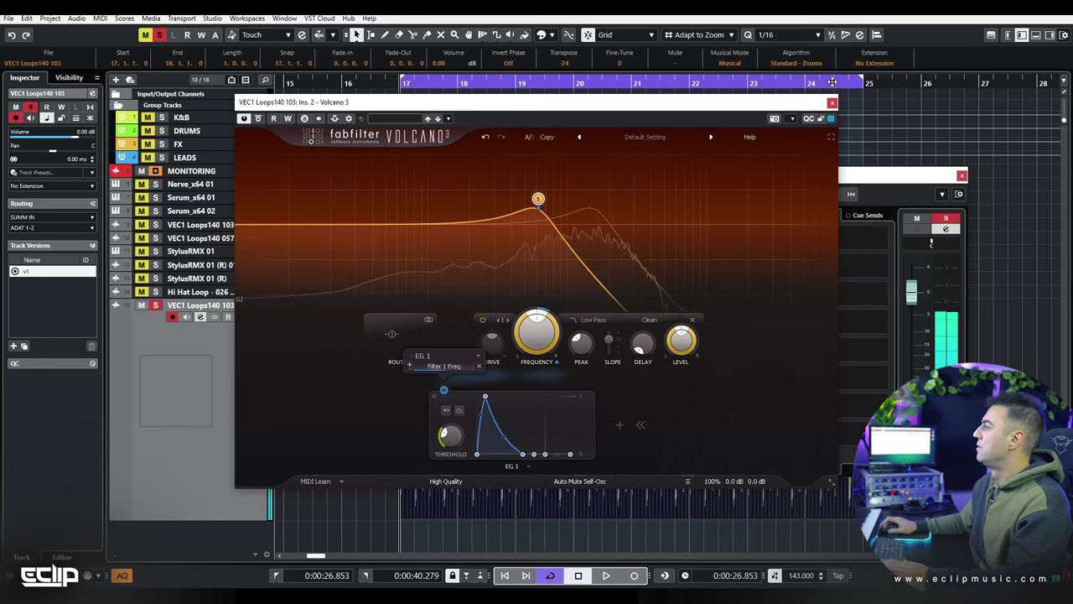
Step: Close Volcano 3 and the channel settings, and delete the duplicate VEC1 Loops140 103 events and their track
click(832, 102)
click(961, 175)
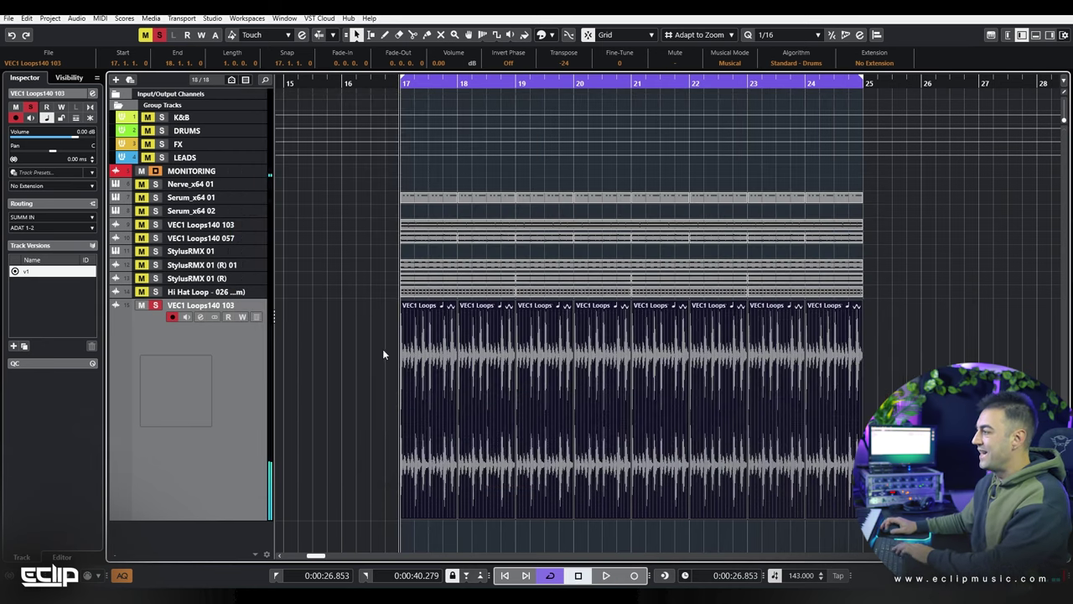
key(Delete)
key(shift+Delete)
Step: Inspect the waveform of the original VEC1 Loops140 103 event at bar 17 in the sample editor, and close the editor
double_click(442, 228)
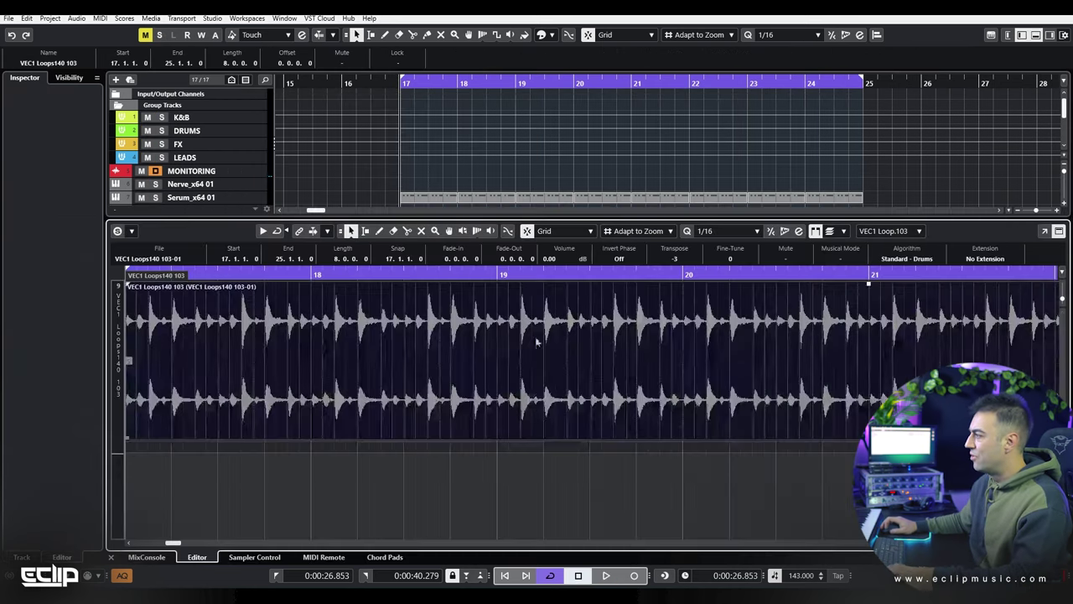
click(330, 528)
key(ctrl+alt+e)
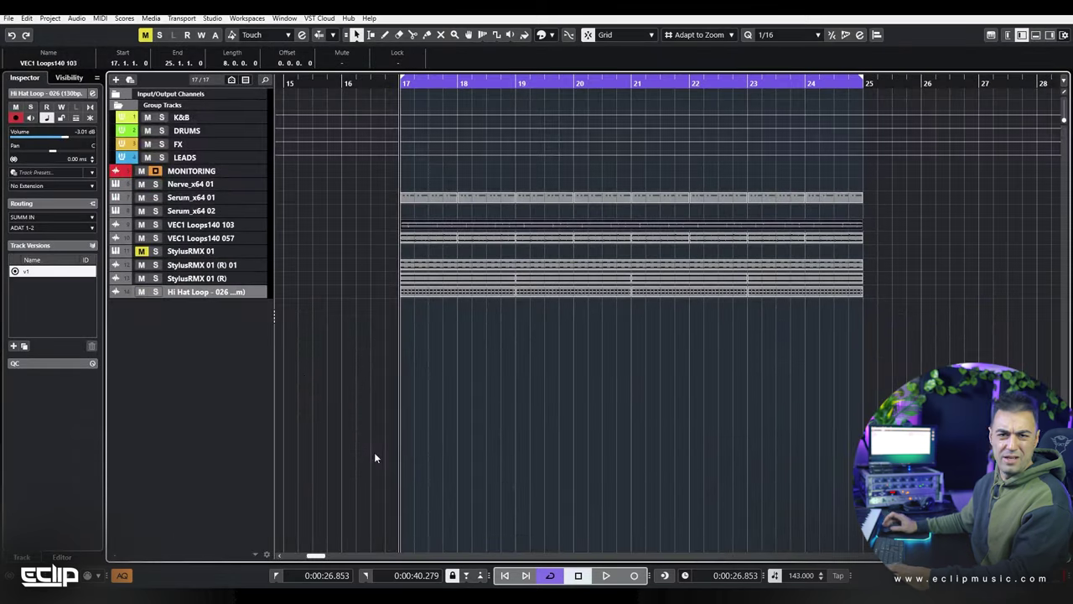
Step: Play the soloed original VEC1 Loops140 103 track, open its channel settings, and bypass all its inserts
click(228, 226)
key(space)
key(s)
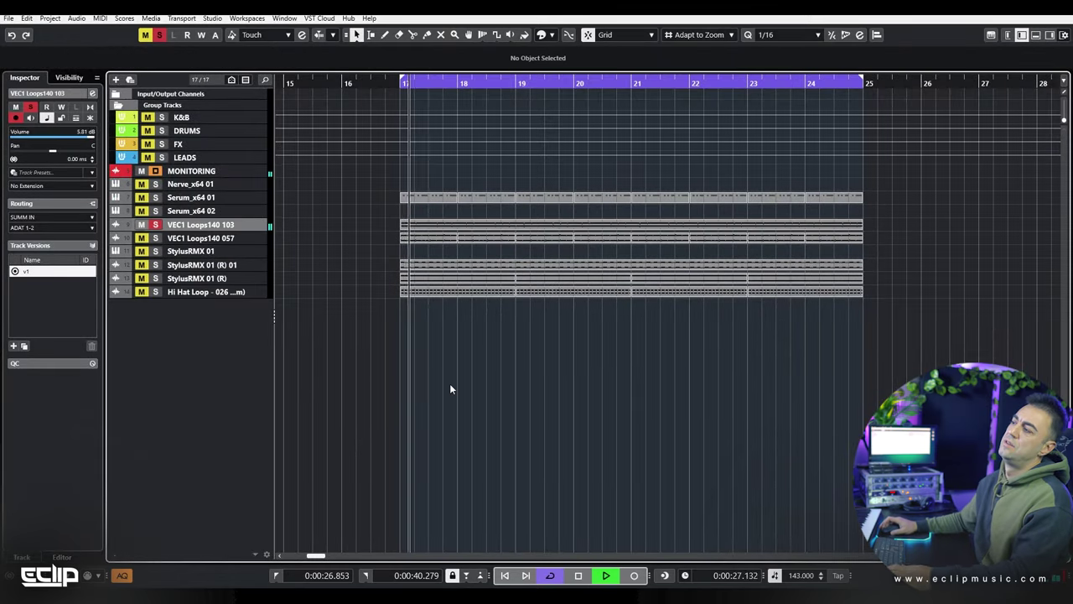
key(e)
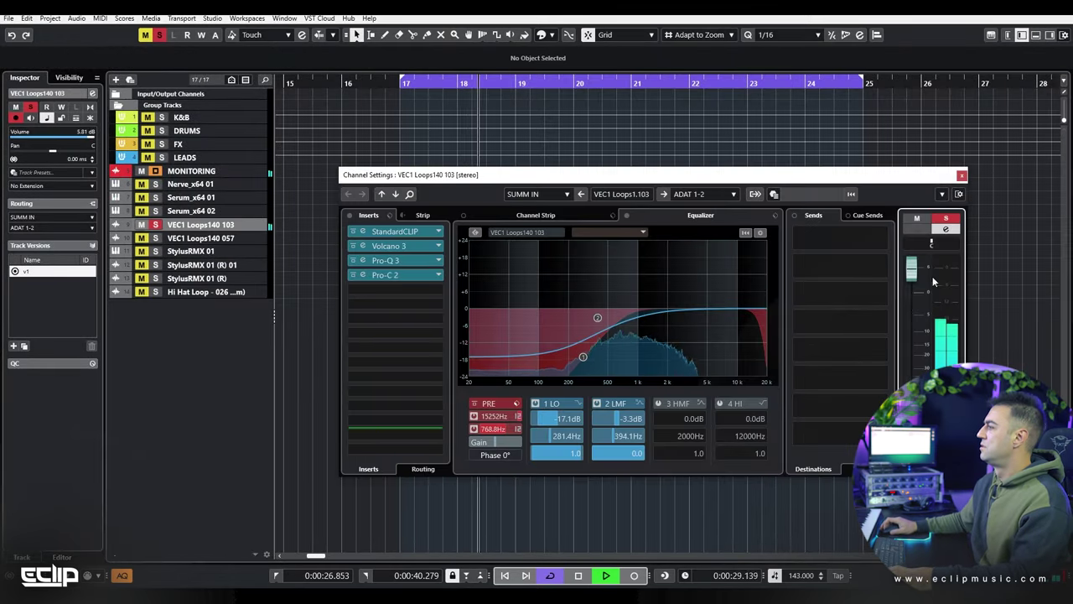
click(349, 215)
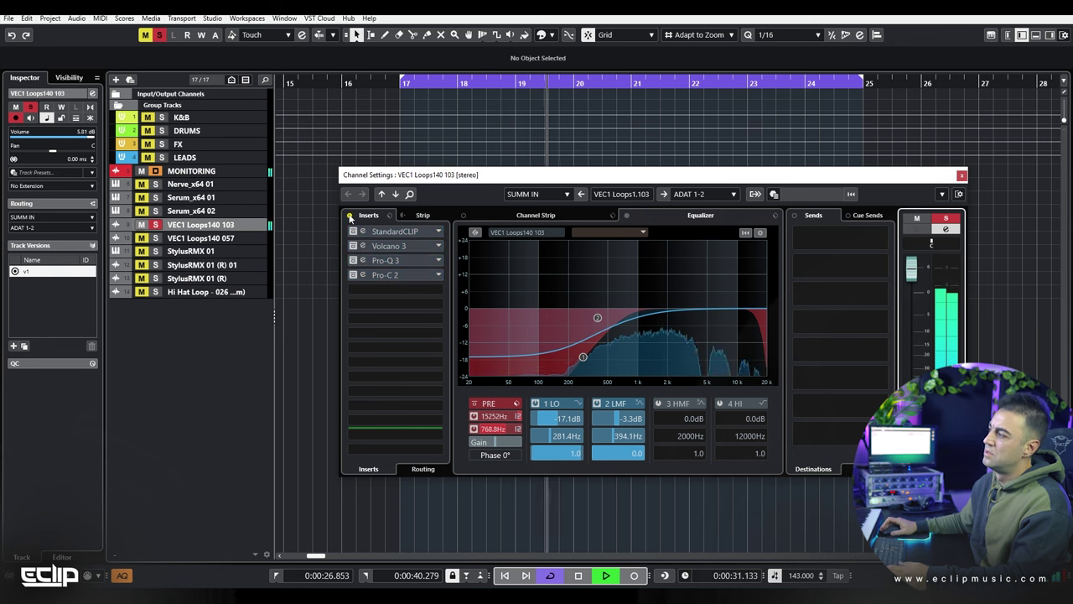
Step: Reactivate all inserts on the VEC1 Loops140 103 channel, stop playback, and open its Pro-C 2 compressor
click(349, 215)
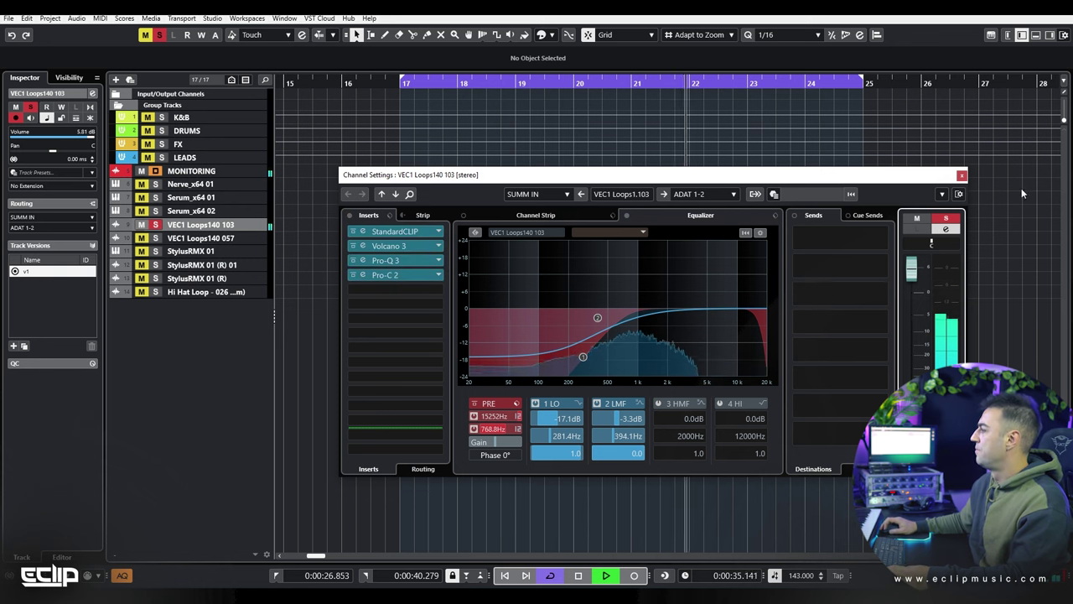
key(space)
click(368, 275)
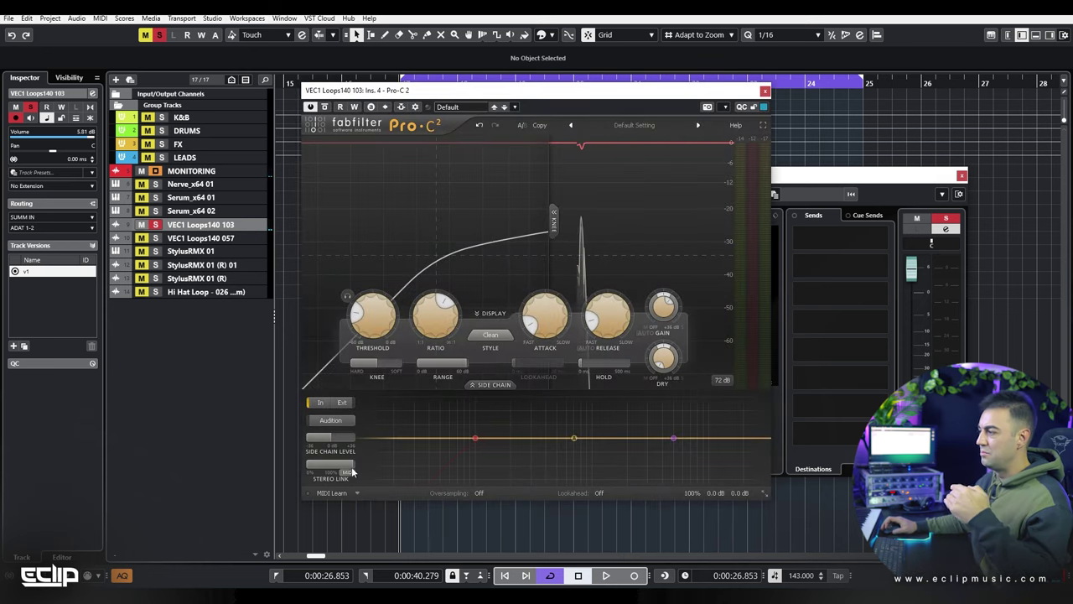
Step: Audition the VEC1 Loops140 103 loop while watching Pro-C 2, close the compressor and channel settings, and unsolo the track
key(space)
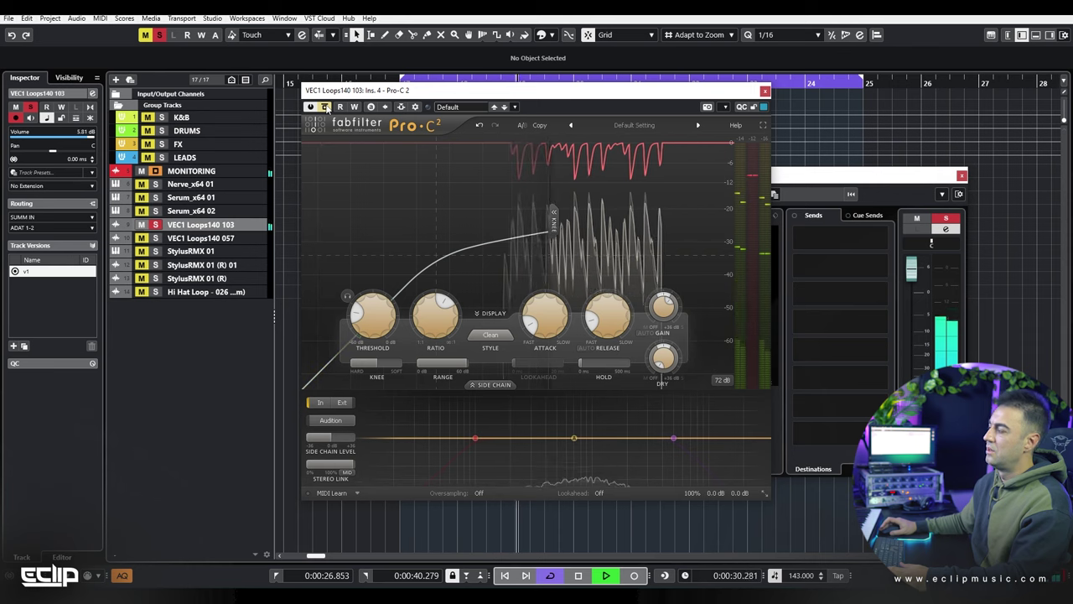
key(space)
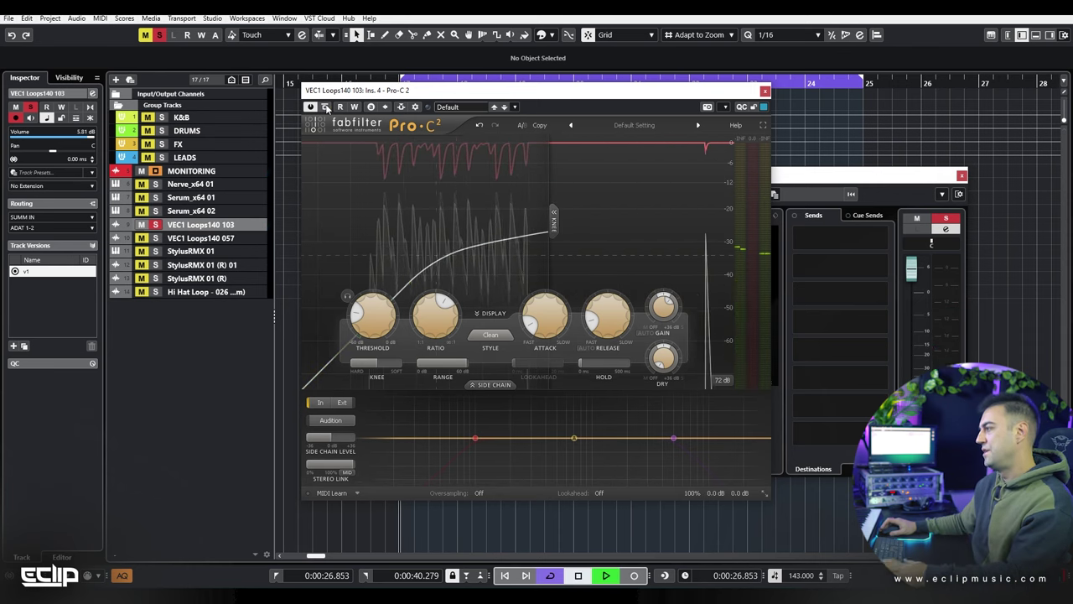
key(space)
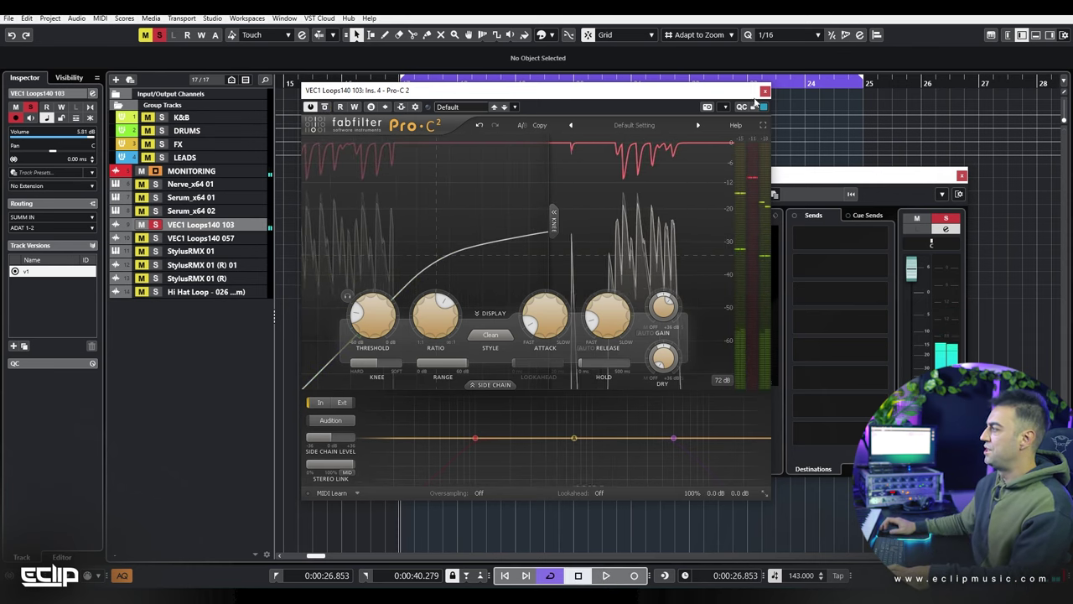
click(764, 90)
key(space)
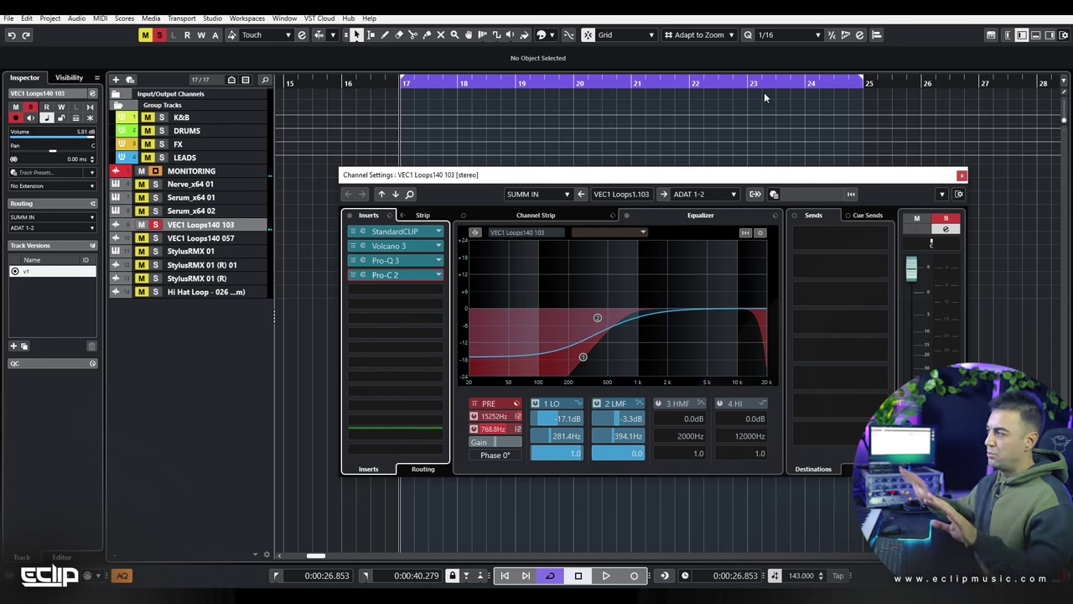
key(Escape)
key(s)
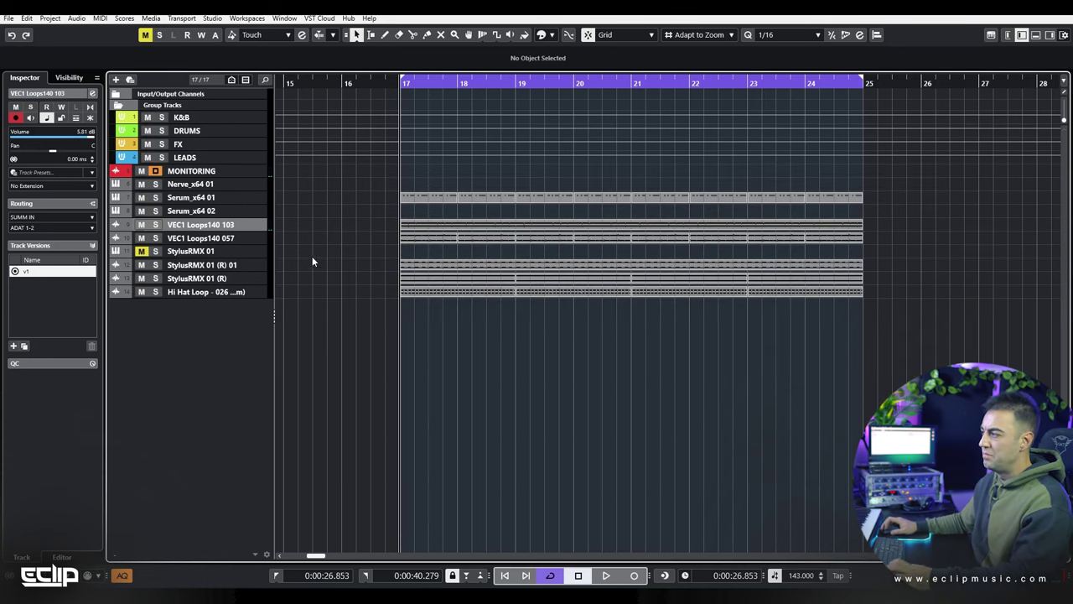
Step: Solo and play the VEC1 Loops140 057 track, and open its channel settings
click(209, 238)
key(s)
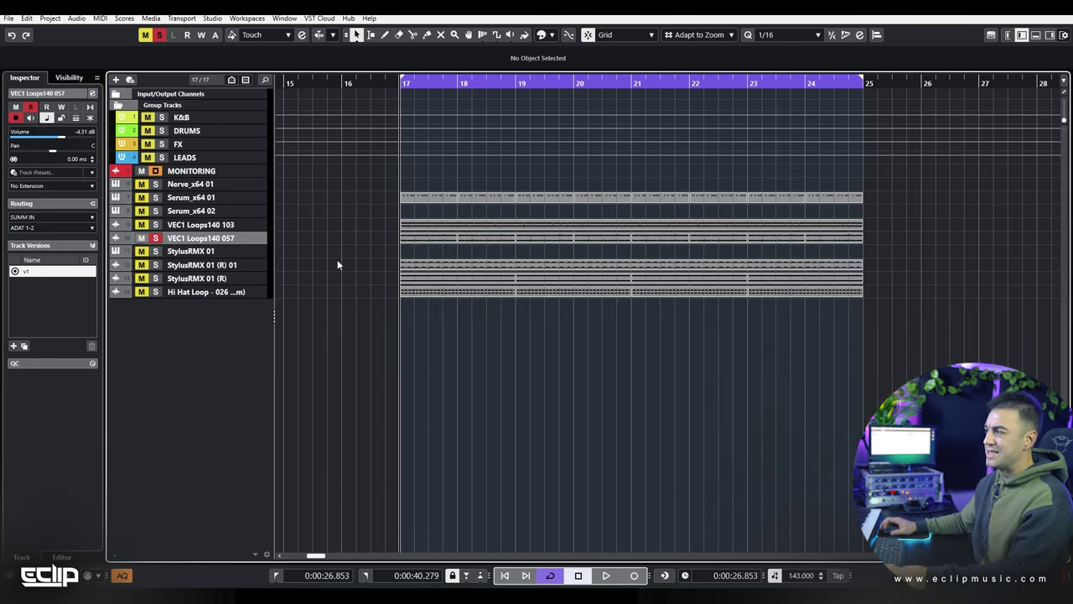
key(space)
key(e)
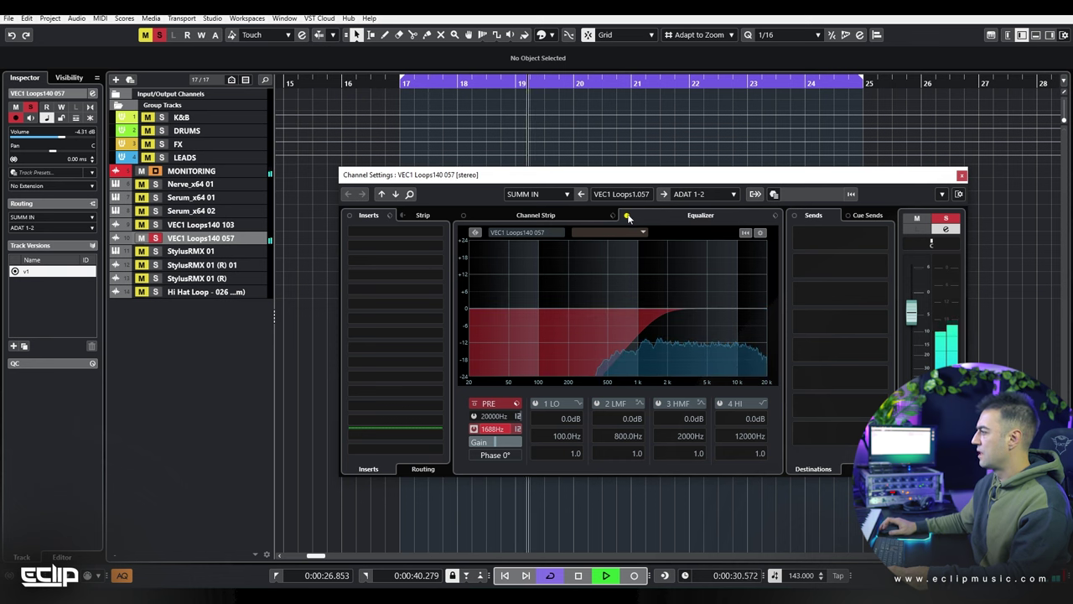
Step: Compare VEC1 Loops140 057 with its 1688 Hz low-cut filter off and on again, close the channel settings, and unsolo the track
click(473, 428)
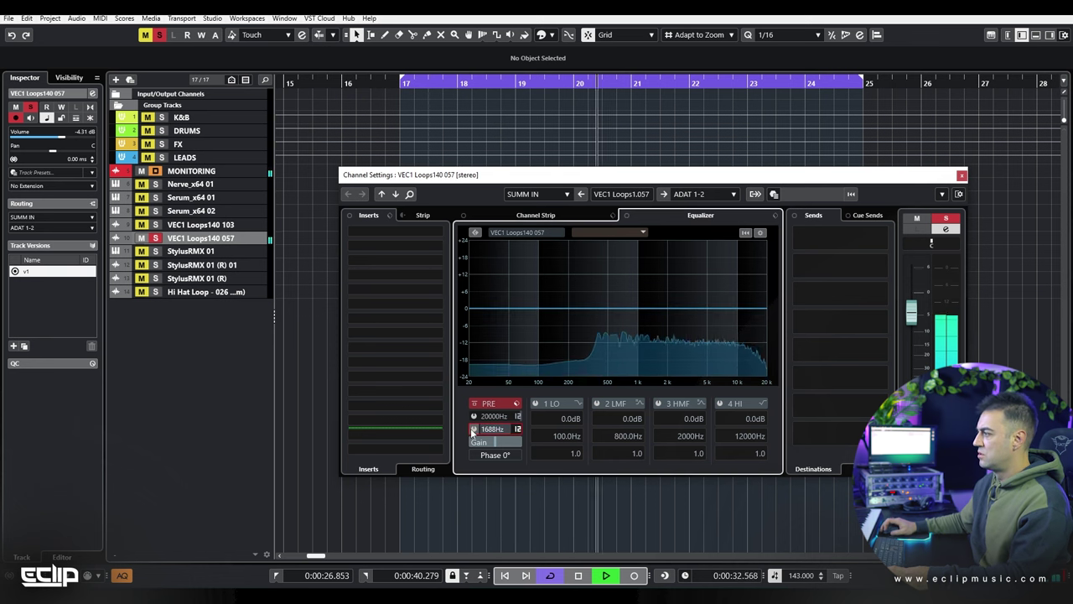
click(472, 428)
key(space)
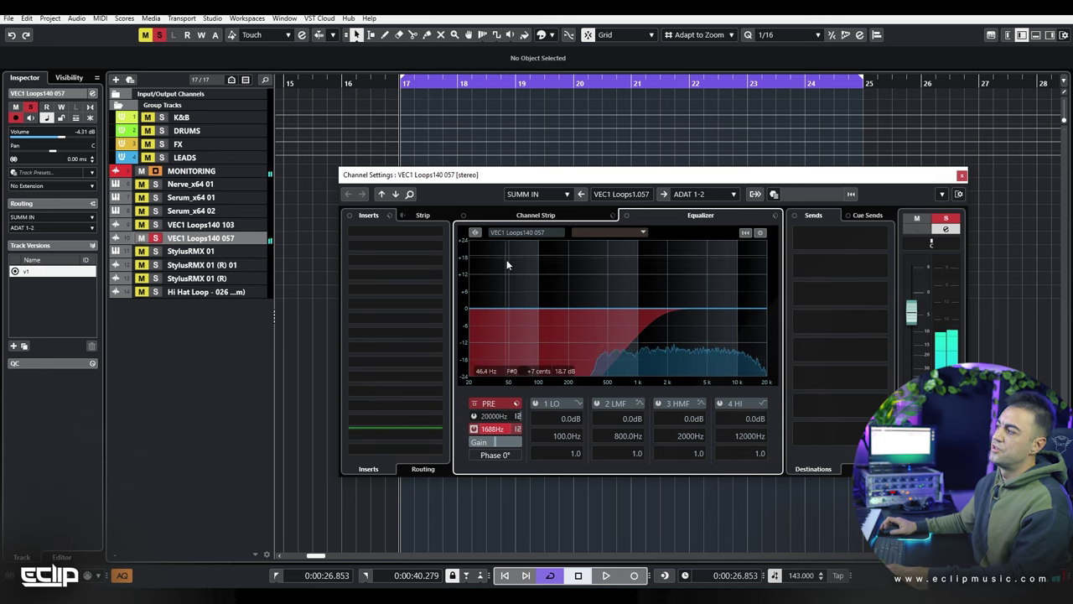
key(Escape)
key(s)
Step: Mute the StylusRMX 01 (R) 01, StylusRMX 01 (R) and Hi Hat Loop tracks, and play the remaining groove
key(space)
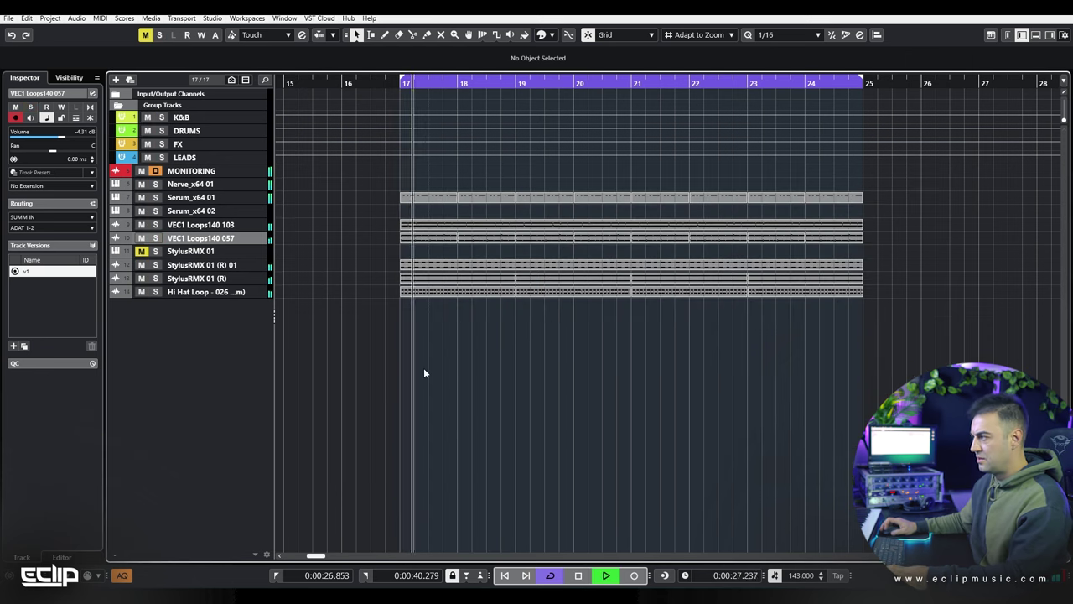
key(space)
click(214, 266)
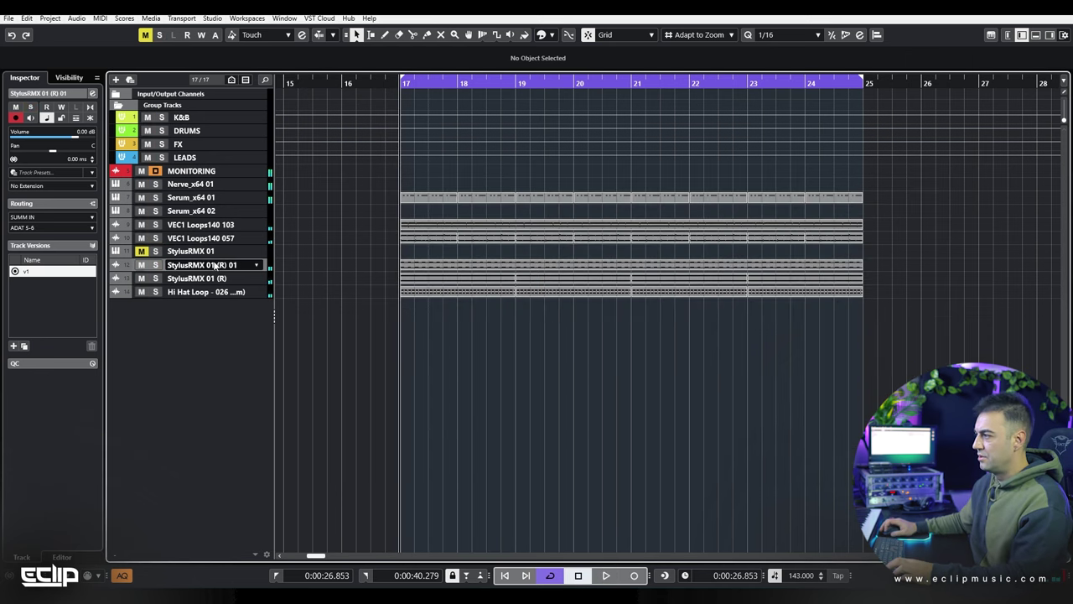
shift+click(226, 292)
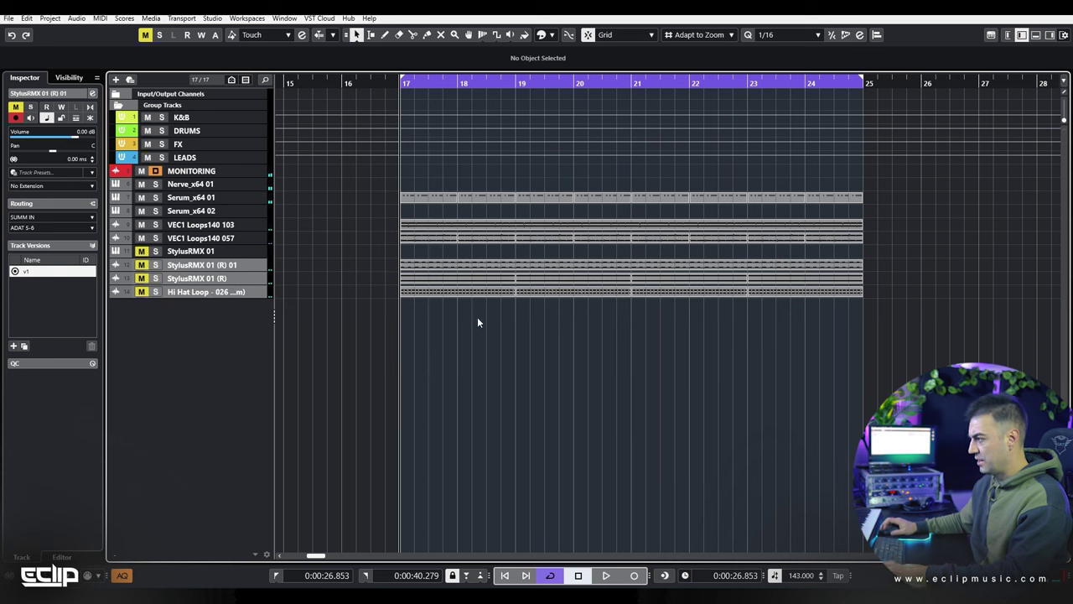
key(space)
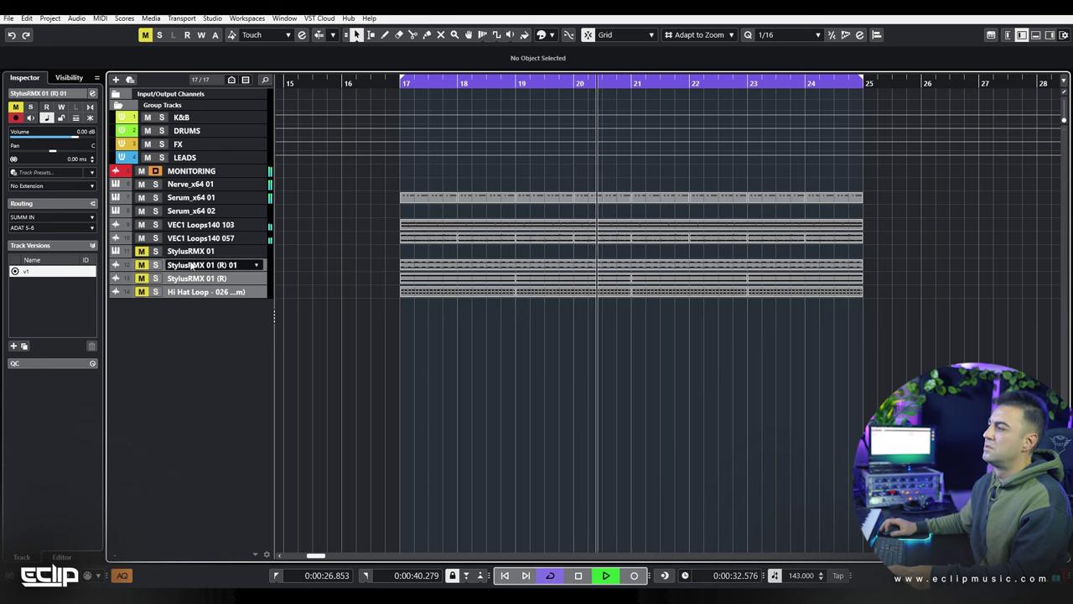
Step: Solo the StylusRMX 01 instrument track, stop playback, and open its Stylus RMX plugin
click(156, 250)
key(space)
click(214, 251)
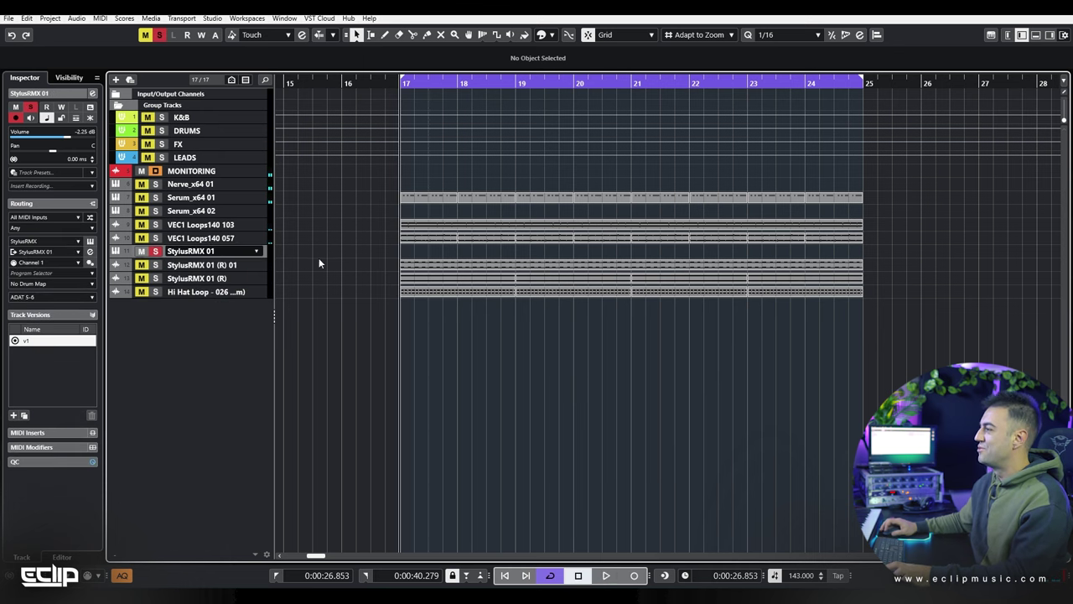
key(Return)
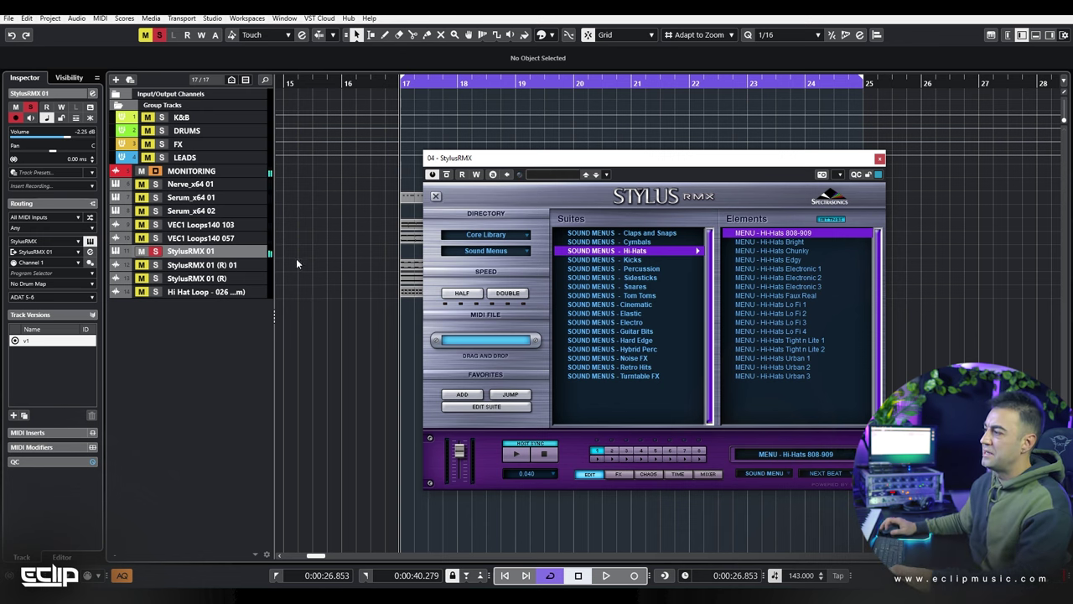
key(e)
Step: Audition the rendered StylusRMX 01 (R) track in solo, and unsolo it
click(214, 280)
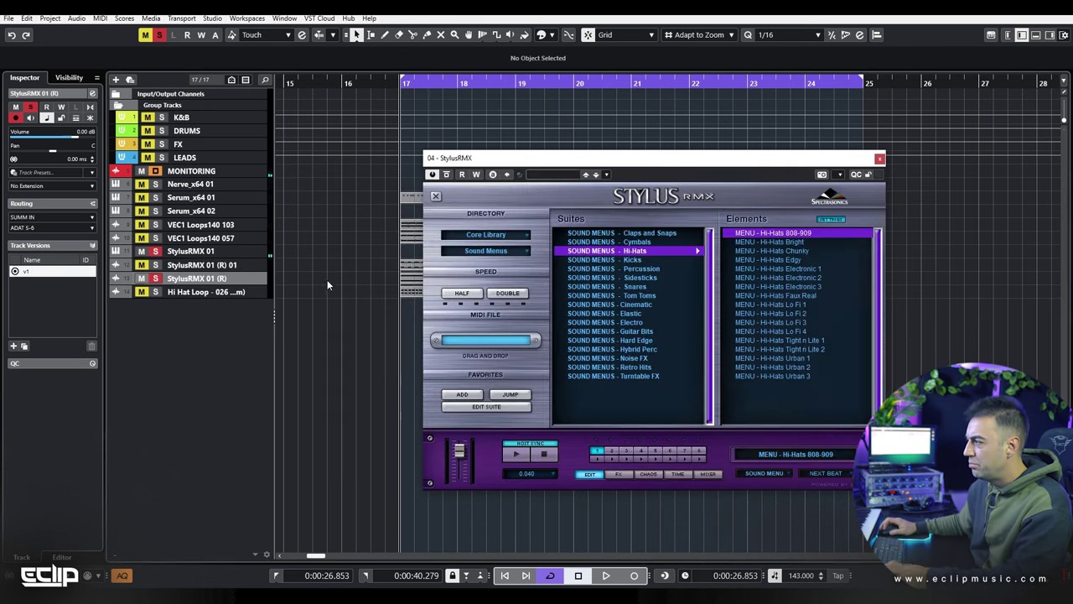
key(space)
key(space)
key(s)
Step: Audition StylusRMX 01 (R) 01 in solo, return it to unsoloed and muted, and close the Stylus RMX plugin
click(219, 263)
key(s)
key(space)
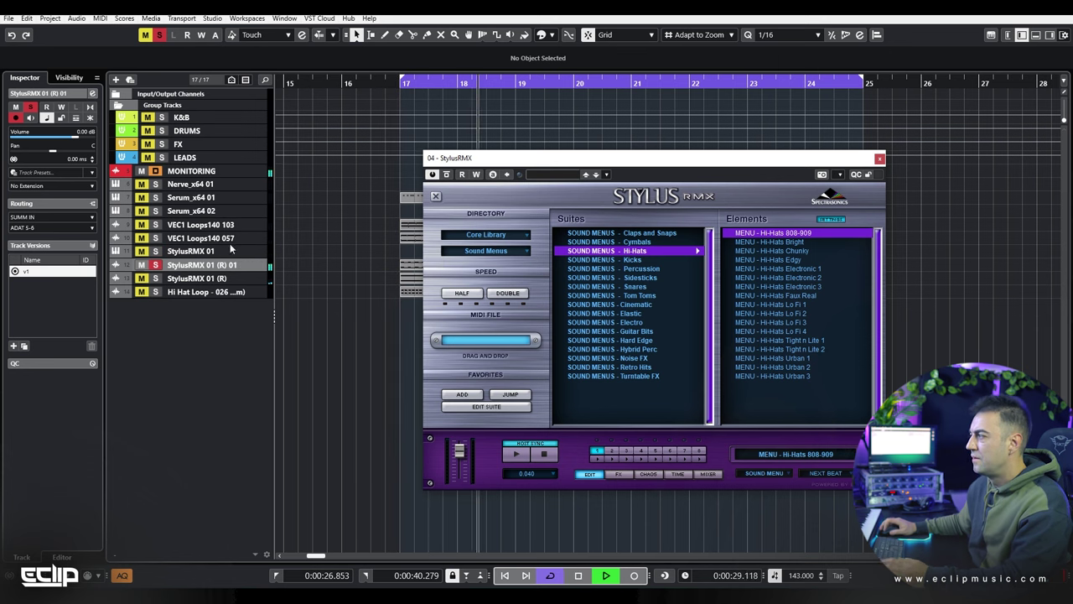
key(space)
key(s)
key(m)
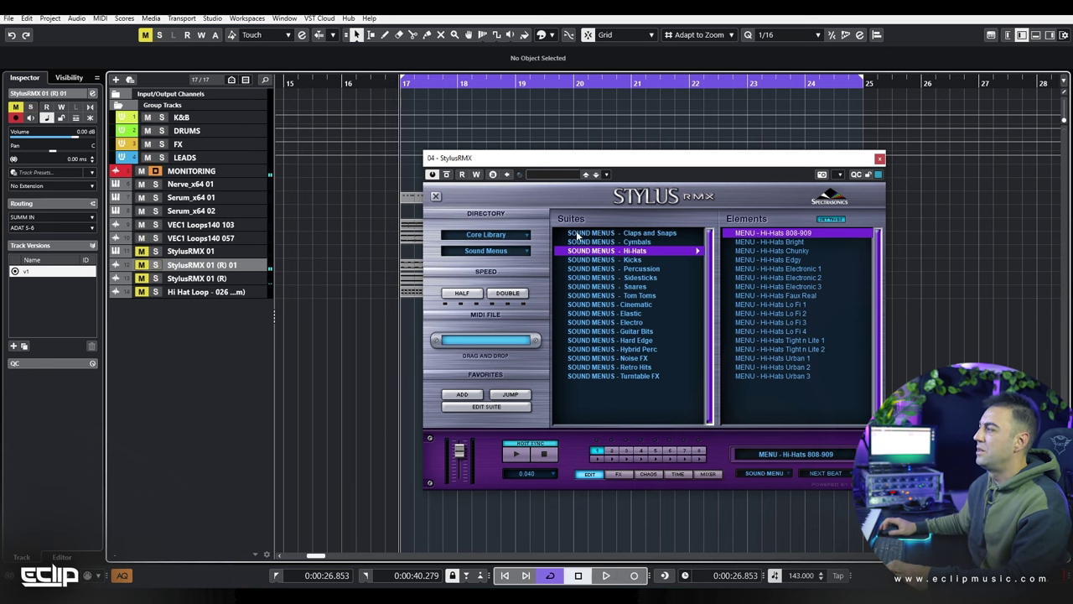
click(879, 158)
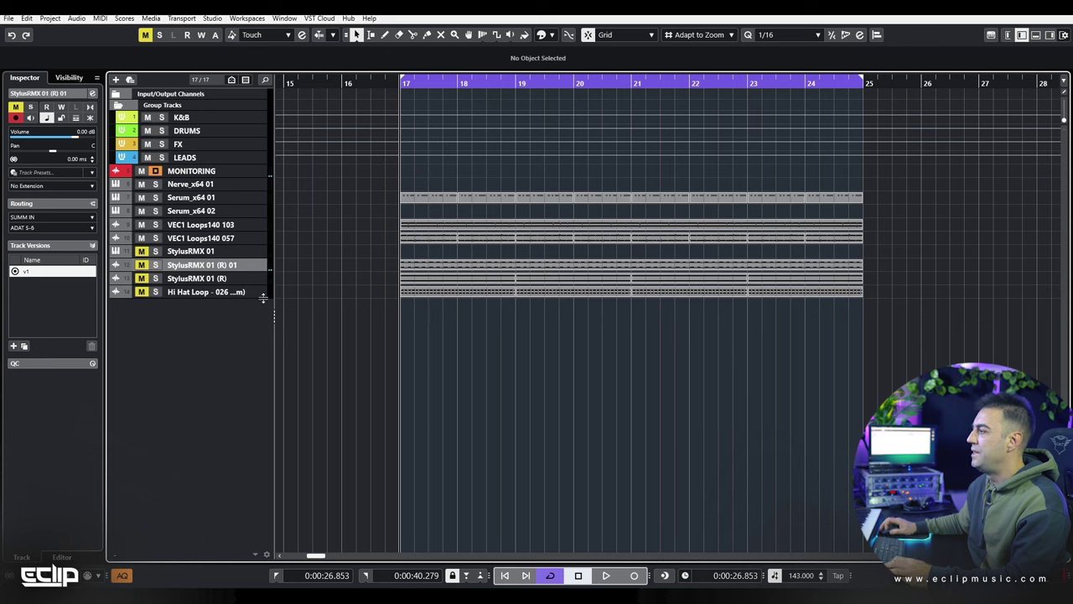
Step: Reopen Stylus RMX on the StylusRMX 01 track and switch its Core Library directory to Swing
key(Up)
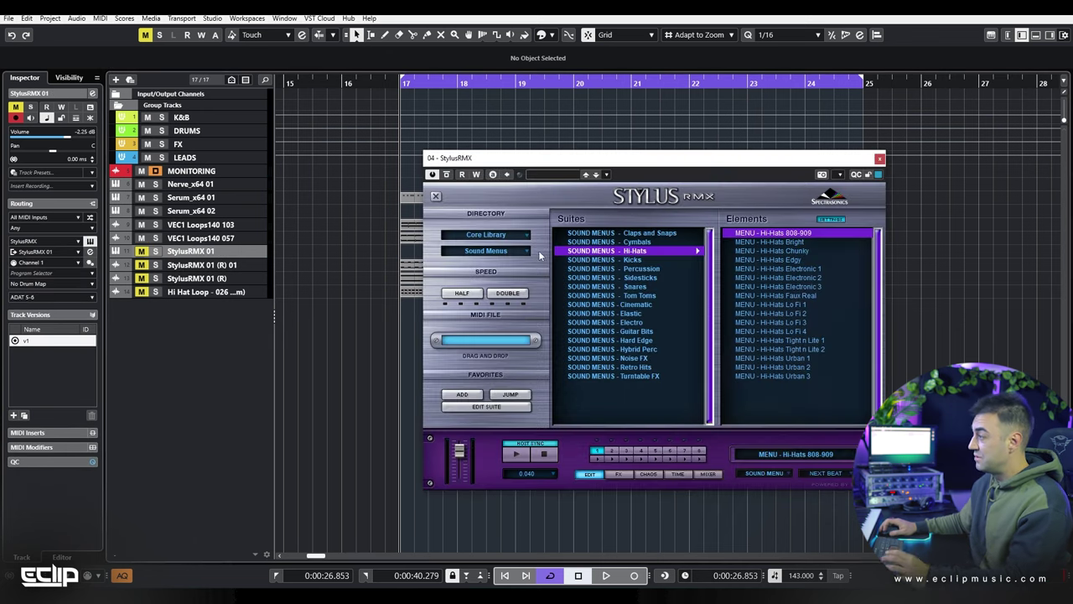
click(500, 252)
click(498, 254)
click(495, 252)
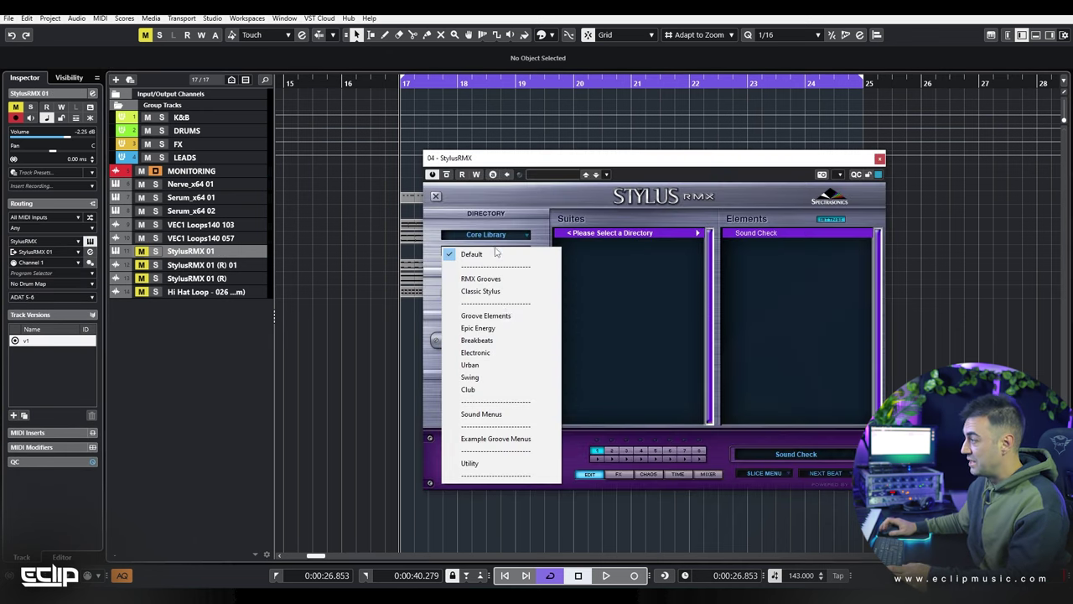
click(496, 377)
Step: Preview the 100-Raggastep, 100-Wuzzup a and 102-Cruz a grooves from the Swing suites, and stop the preview
scroll(625, 348, down, 3)
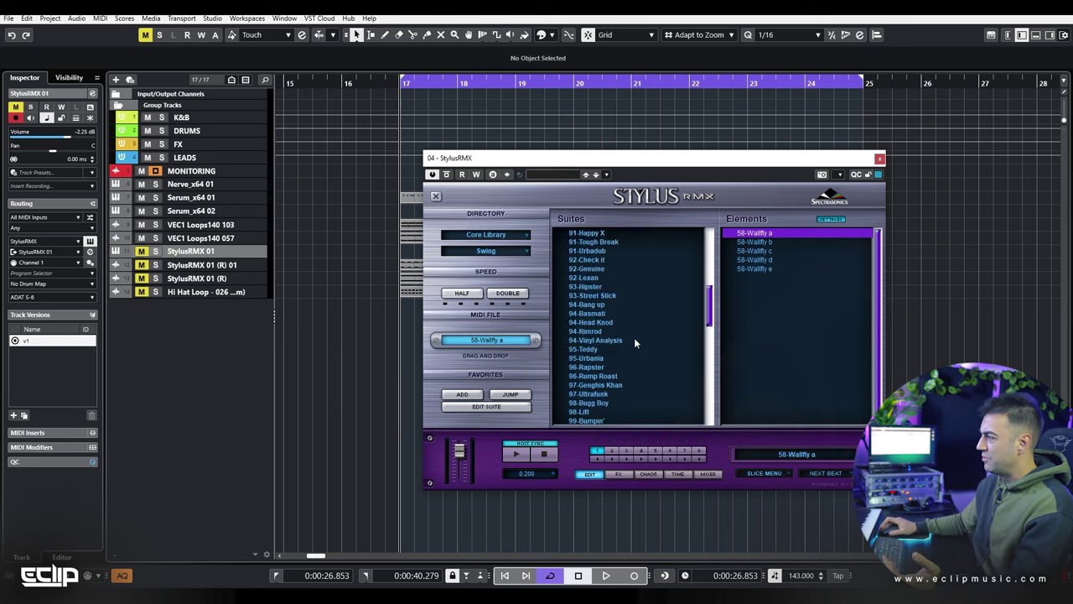
scroll(635, 343, down, 4)
click(634, 366)
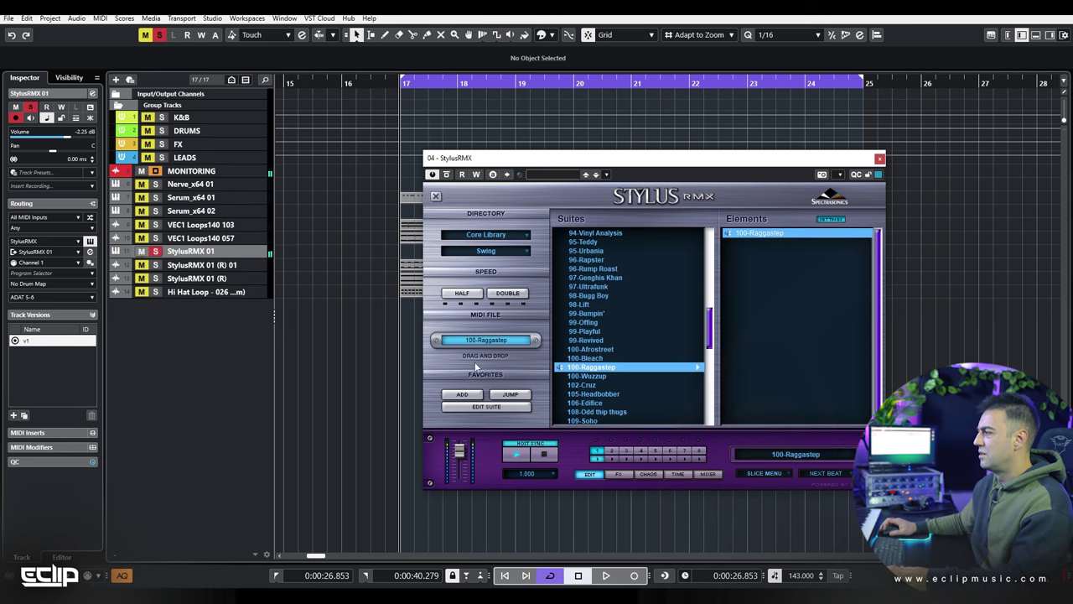
click(582, 376)
click(782, 234)
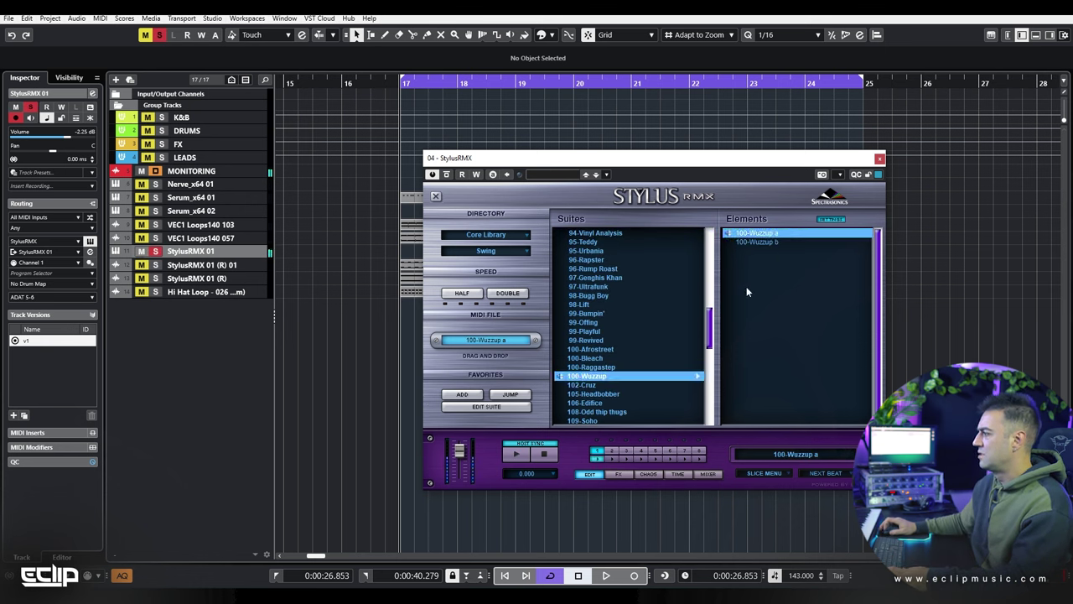
click(582, 384)
click(748, 234)
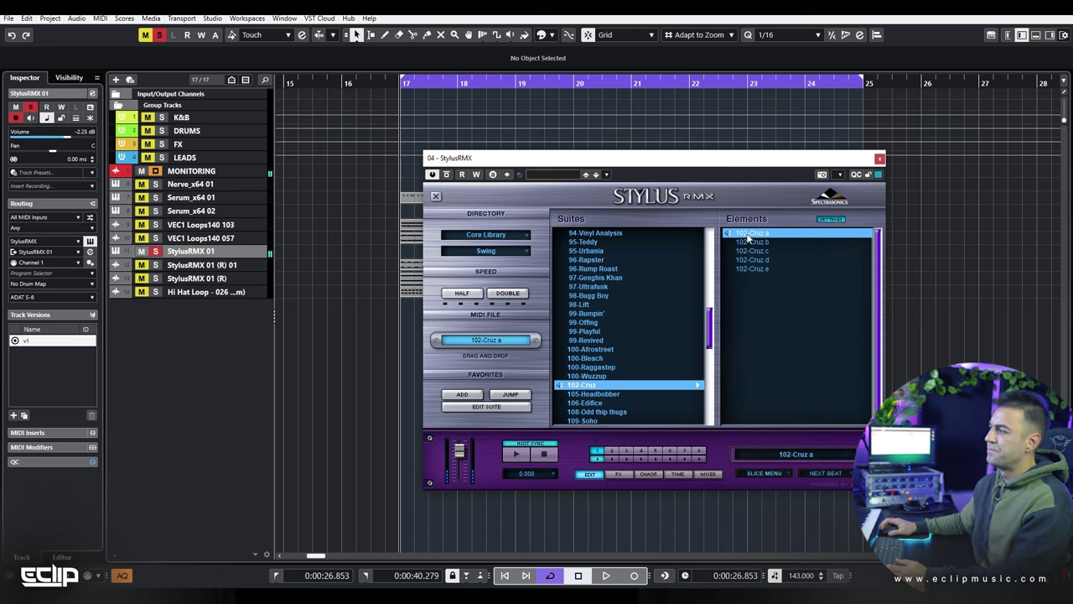
click(522, 456)
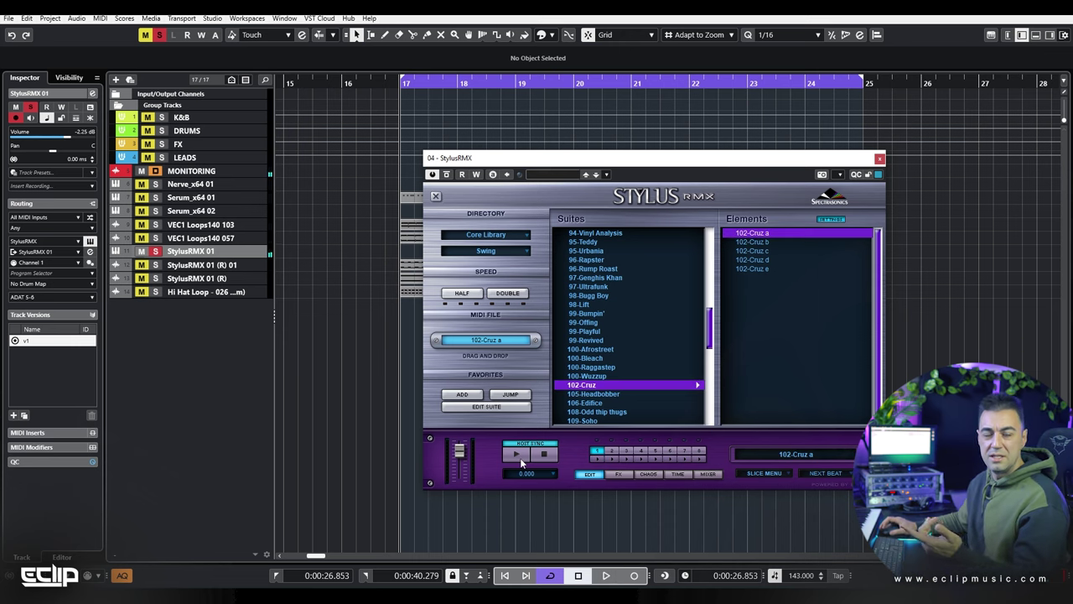
Step: Close Stylus RMX, and unsolo and mute the StylusRMX 01 track
click(880, 158)
key(s)
key(m)
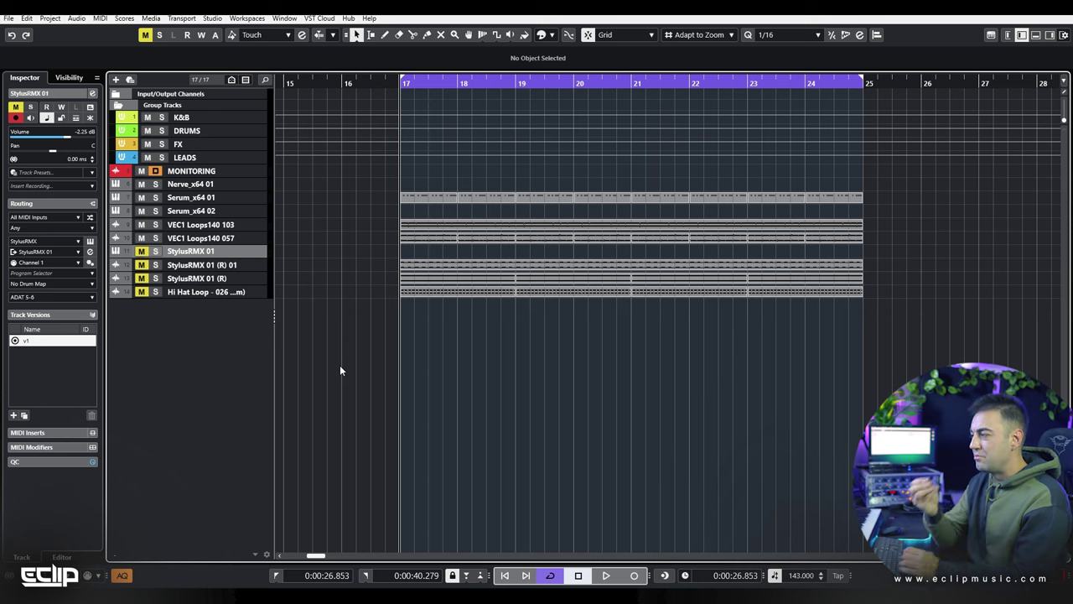
Step: Solo and play StylusRMX 01 (R), set its channel EQ's 3 HMF band to -3.1 dB at 857.6 Hz with Q 0.2, and stop playback
click(234, 281)
key(s)
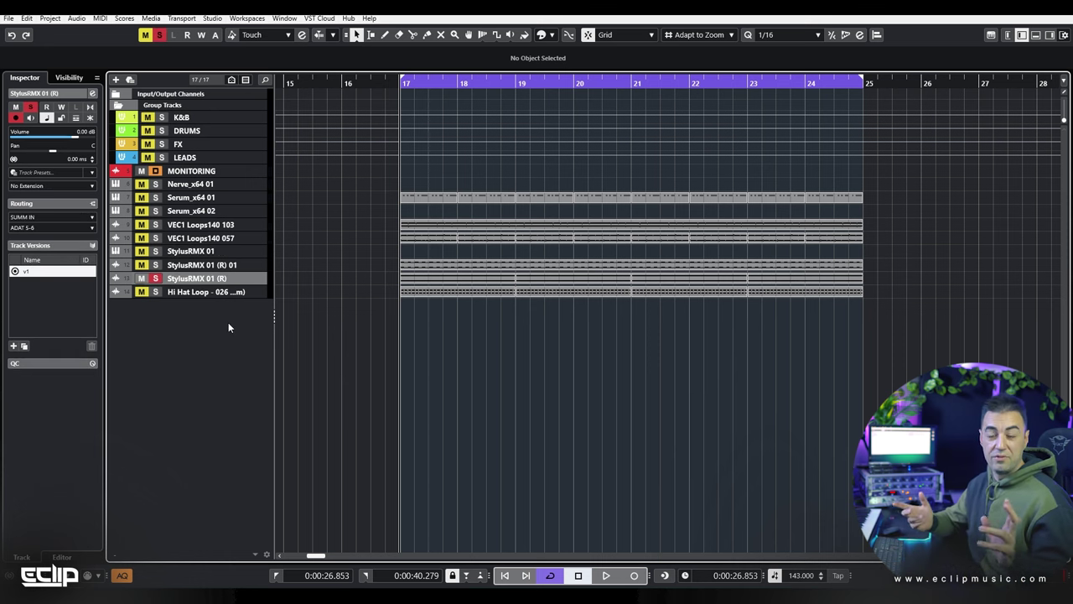
key(space)
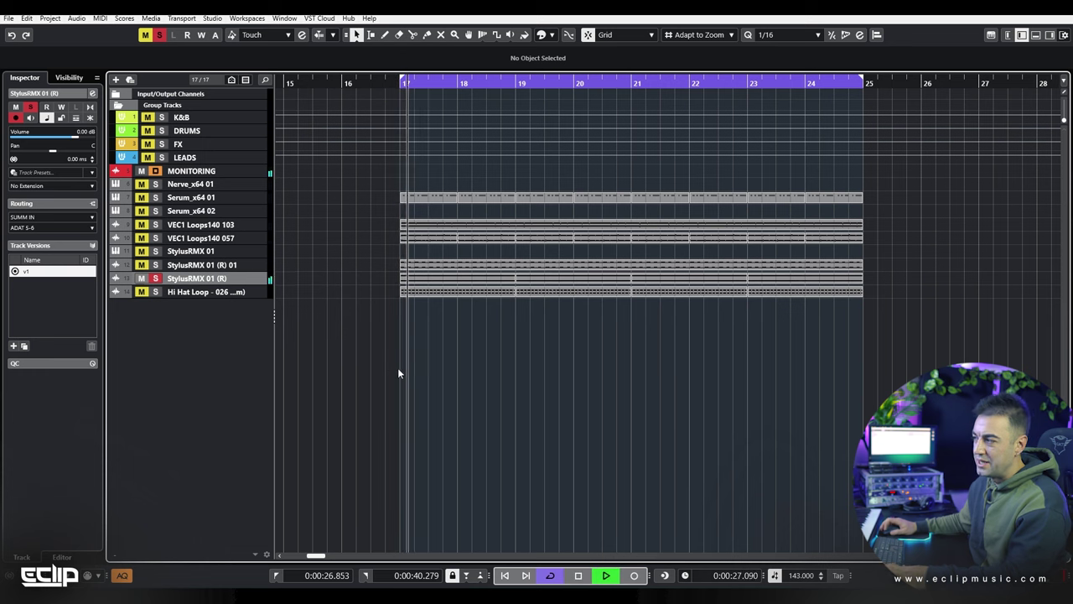
key(e)
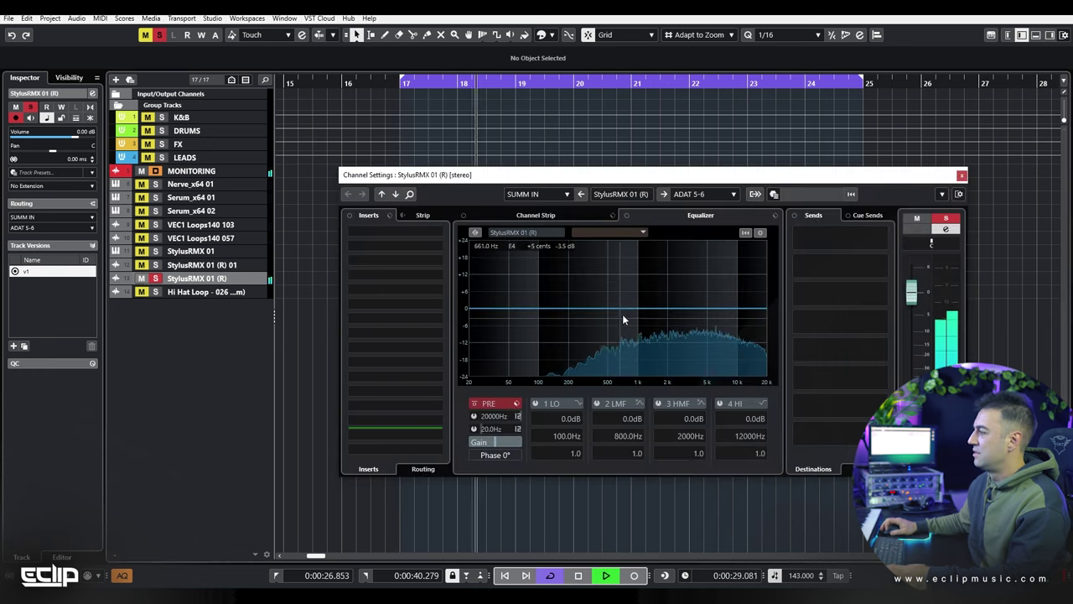
mouse_move(622, 314)
mouse_down()
mouse_move(630, 304)
mouse_move(631, 315)
mouse_up()
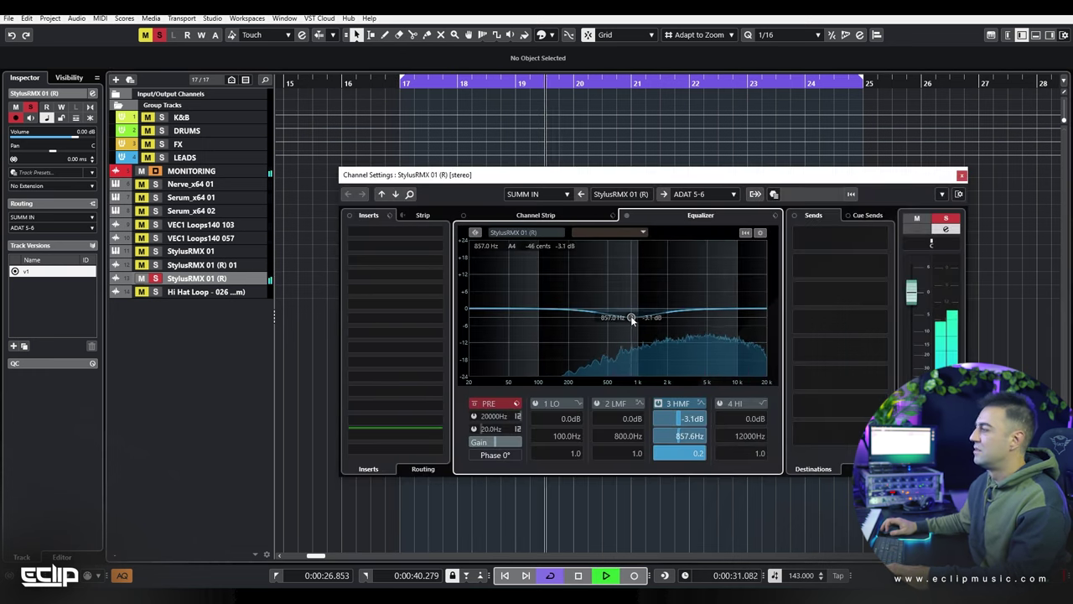
key(e)
key(space)
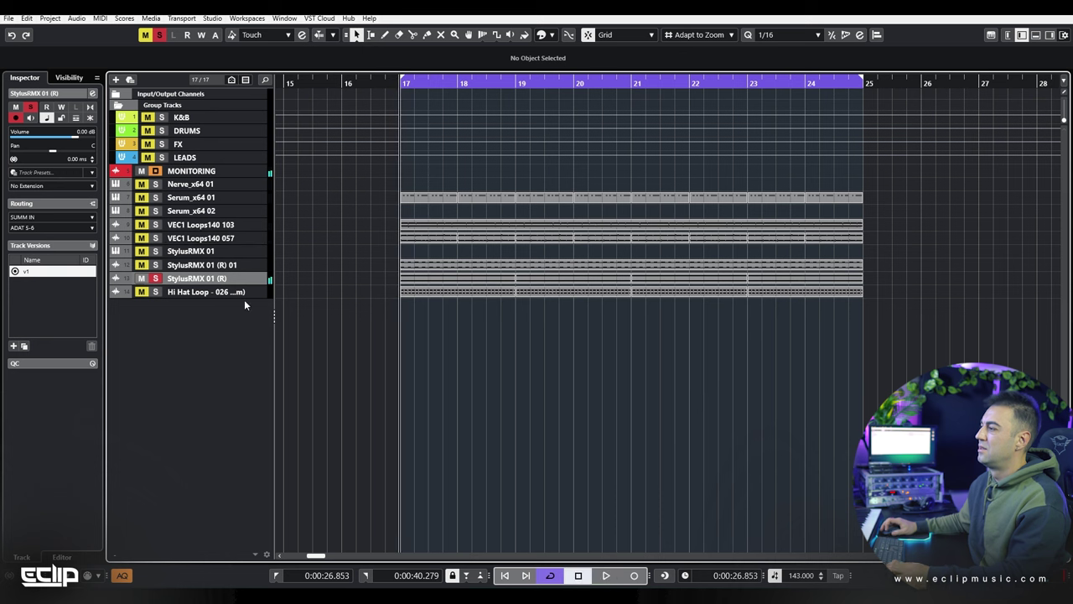
Step: Unsolo and mute StylusRMX 01 (R), and play the groove without the muted percussion loops
key(s)
click(142, 278)
key(space)
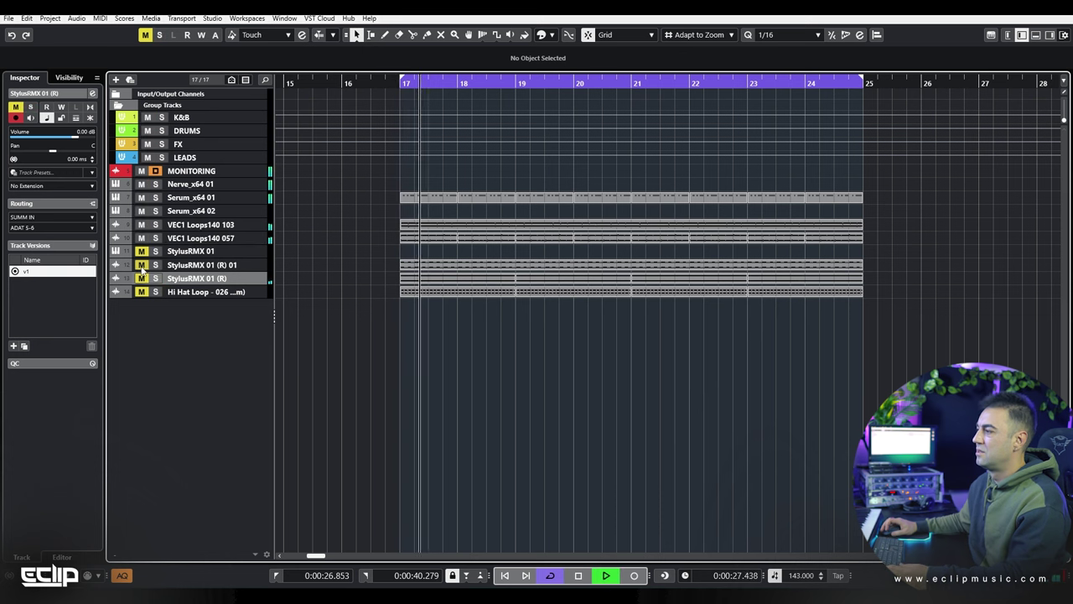
Step: Unmute StylusRMX 01 (R) 01 and StylusRMX 01 (R) while the groove plays, and stop playback
click(220, 266)
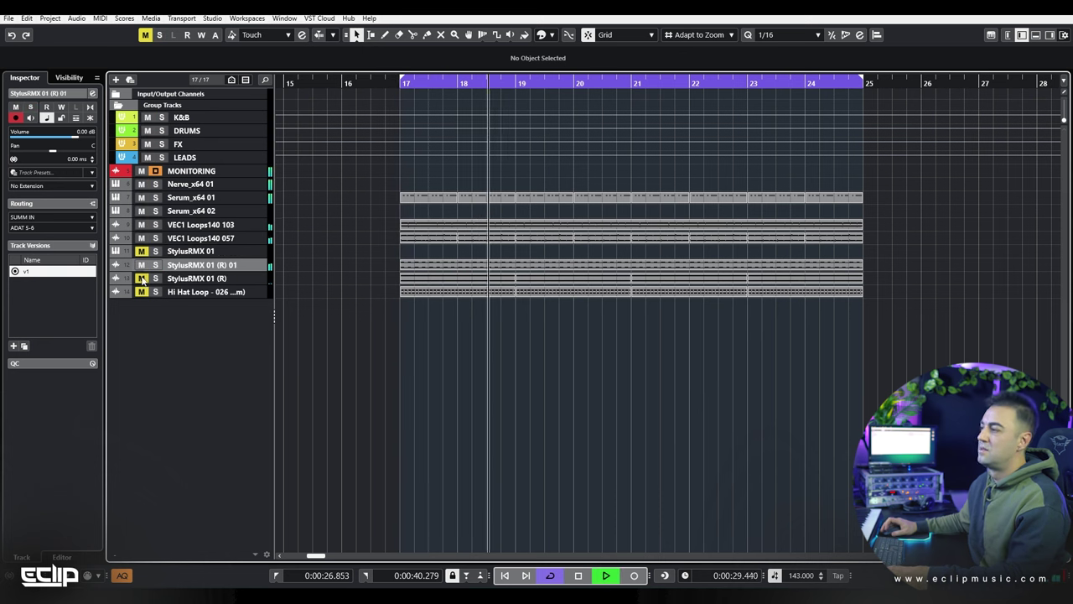
click(208, 280)
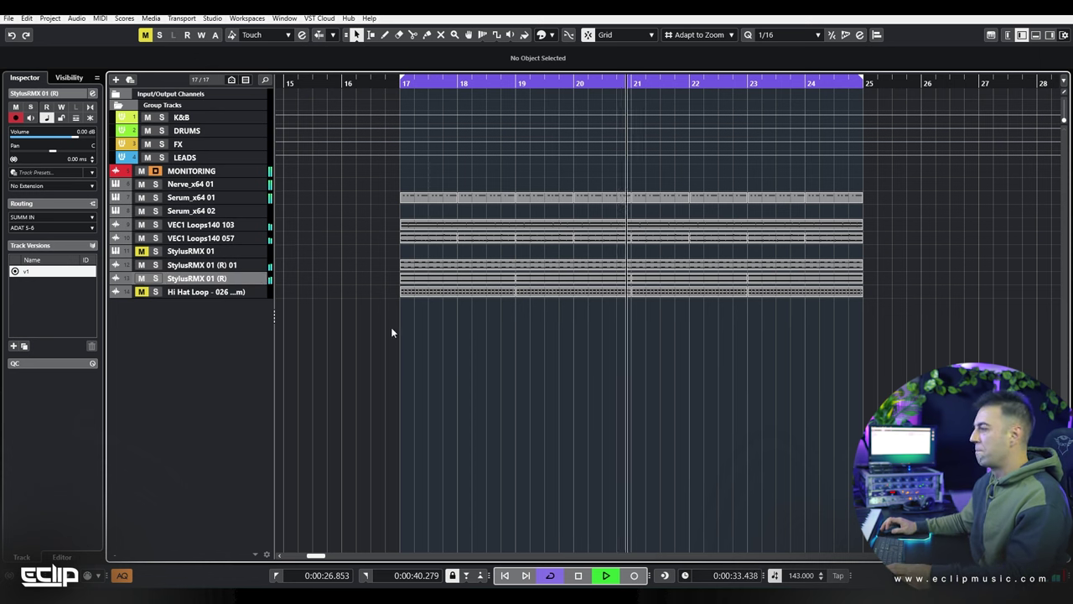
key(space)
Step: Solo the Hi Hat Loop - 026 track, play it on its own, and stop playback
click(201, 293)
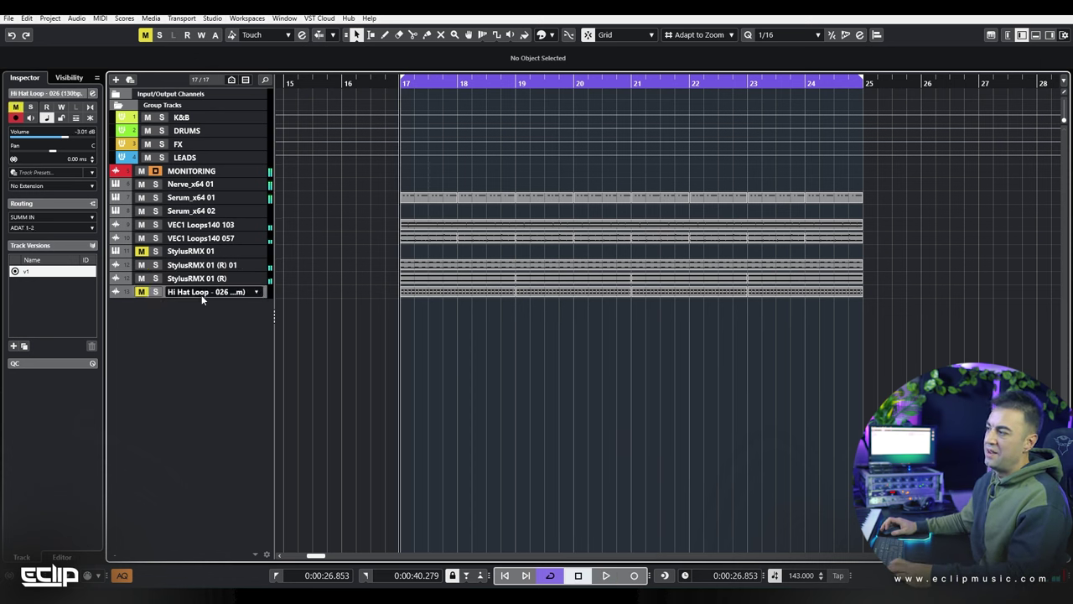
key(s)
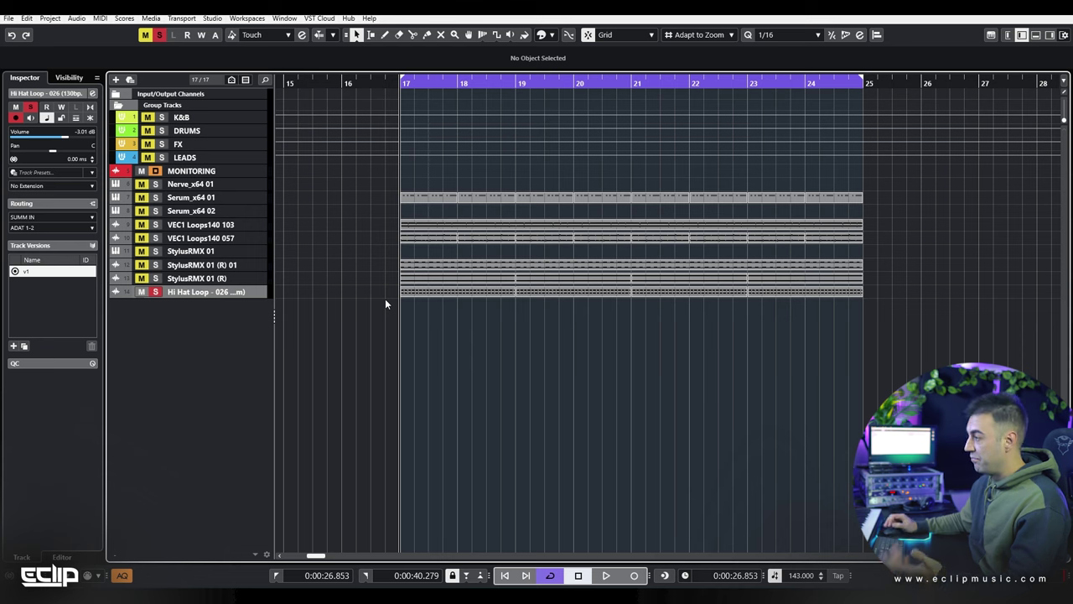
key(space)
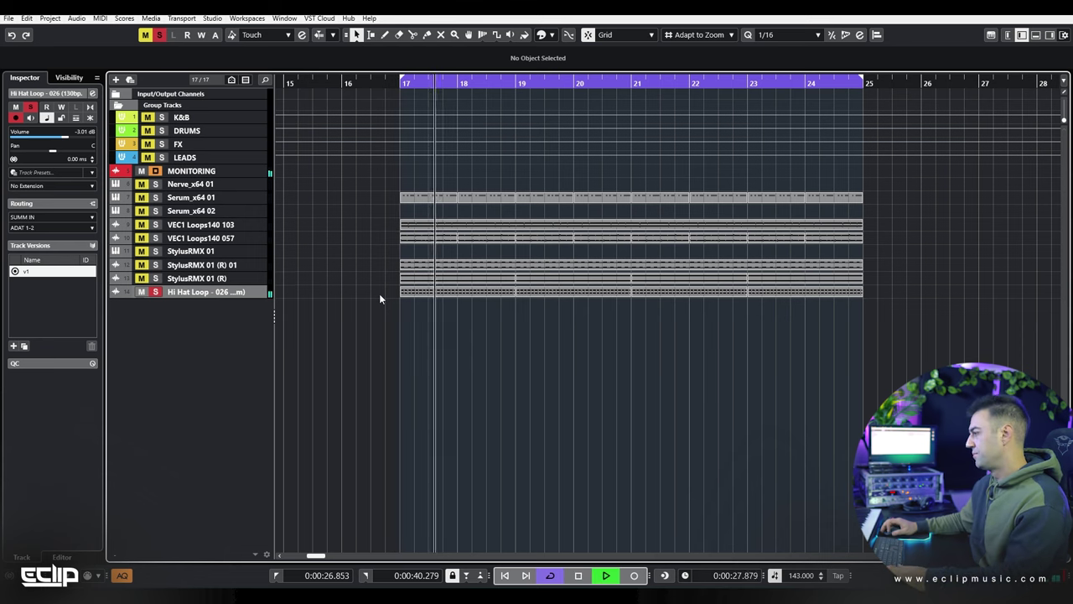
key(space)
Step: Examine the slices of the Hi Hat Loop - 026 (130bpm) part in the editor, close the editor, and unsolo the track
double_click(443, 292)
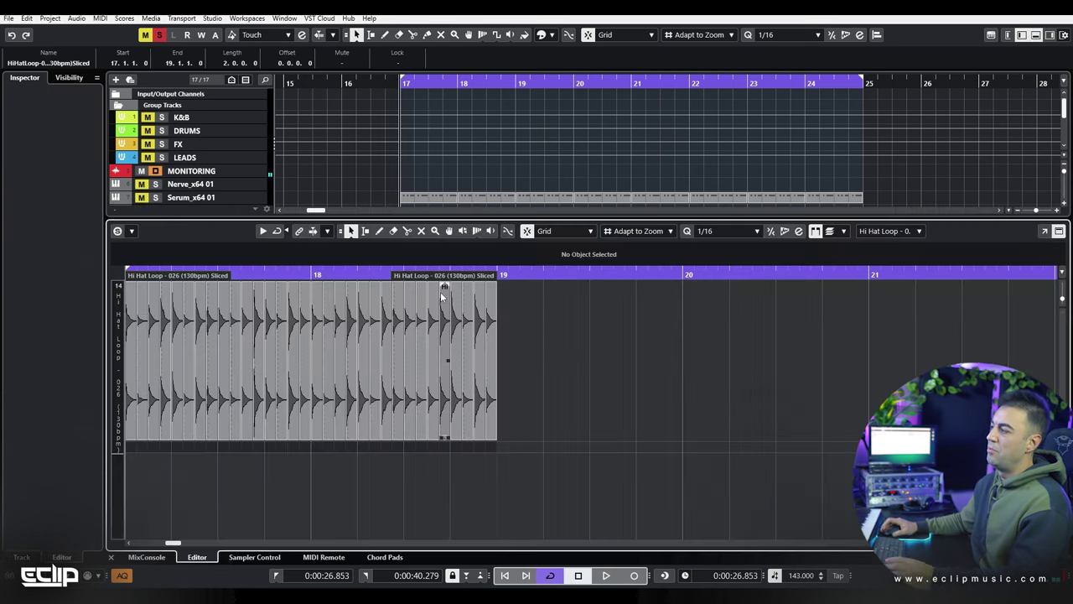
scroll(298, 324, up, 8)
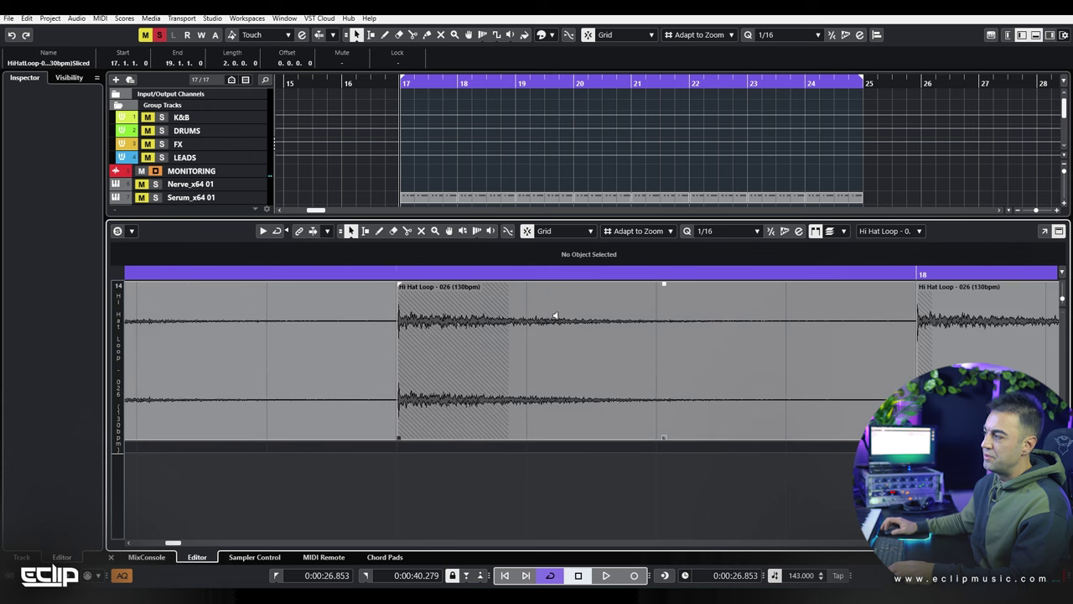
scroll(491, 362, down, 8)
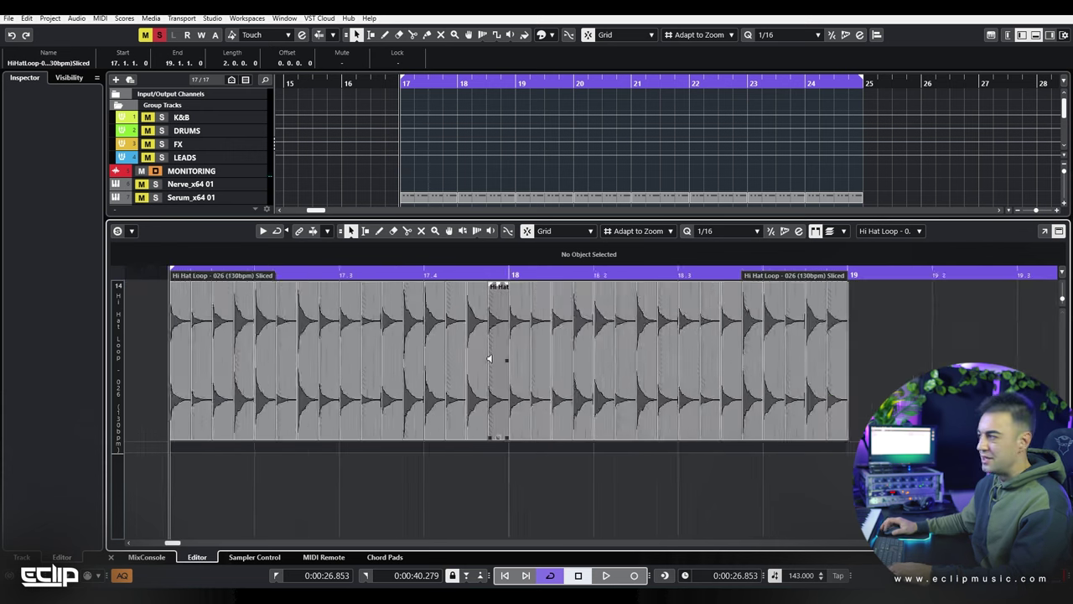
key(Return)
key(s)
click(396, 376)
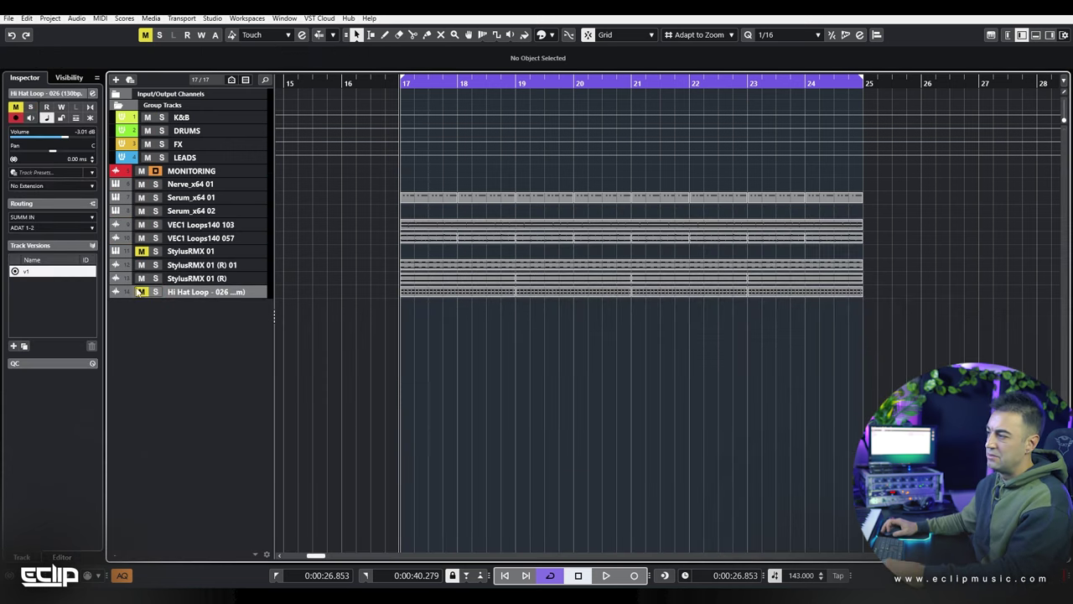
Step: Unmute the Hi Hat Loop track, play the groove, and set the loop's channel volume to -4.54 dB
key(space)
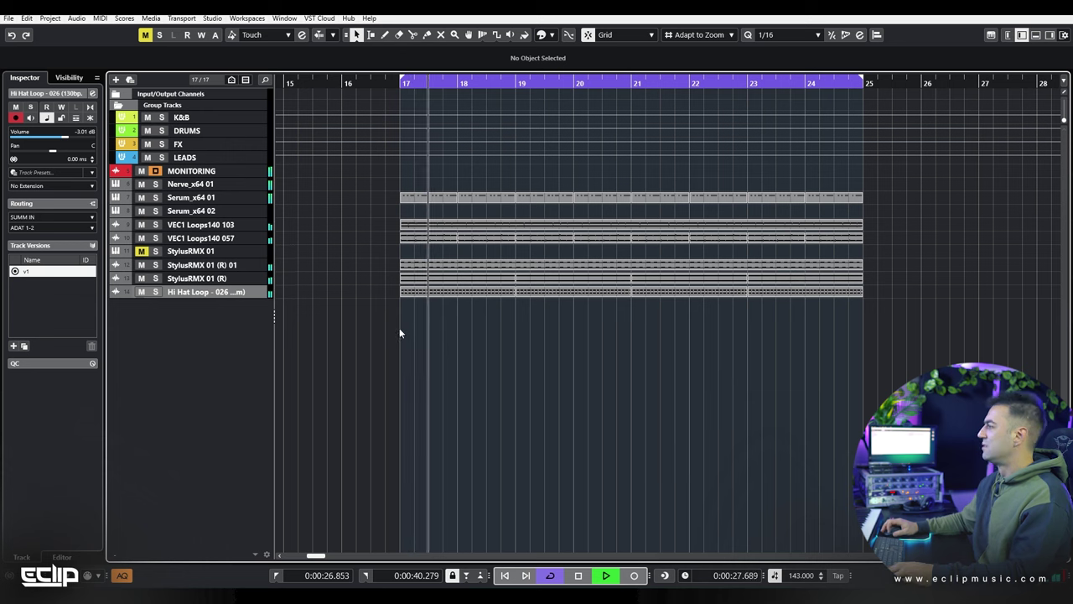
key(e)
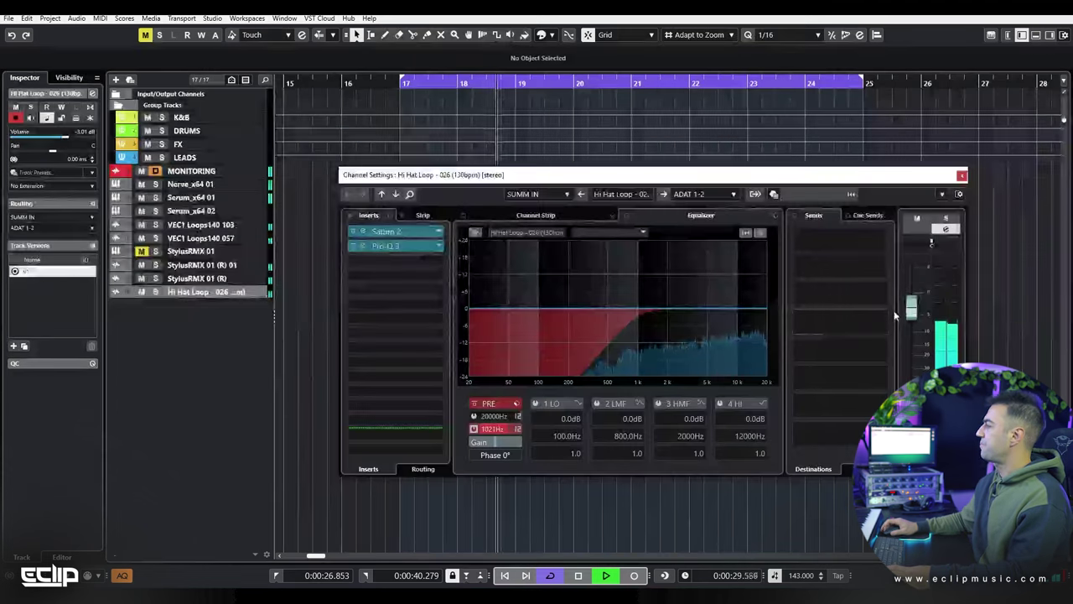
drag(908, 315, 908, 324)
Step: Set the Hi Hat Loop EQ's 1 LO band to -8.9 dB at 1478 Hz and its high cut to 15252 Hz, and stop playback
drag(562, 305, 656, 335)
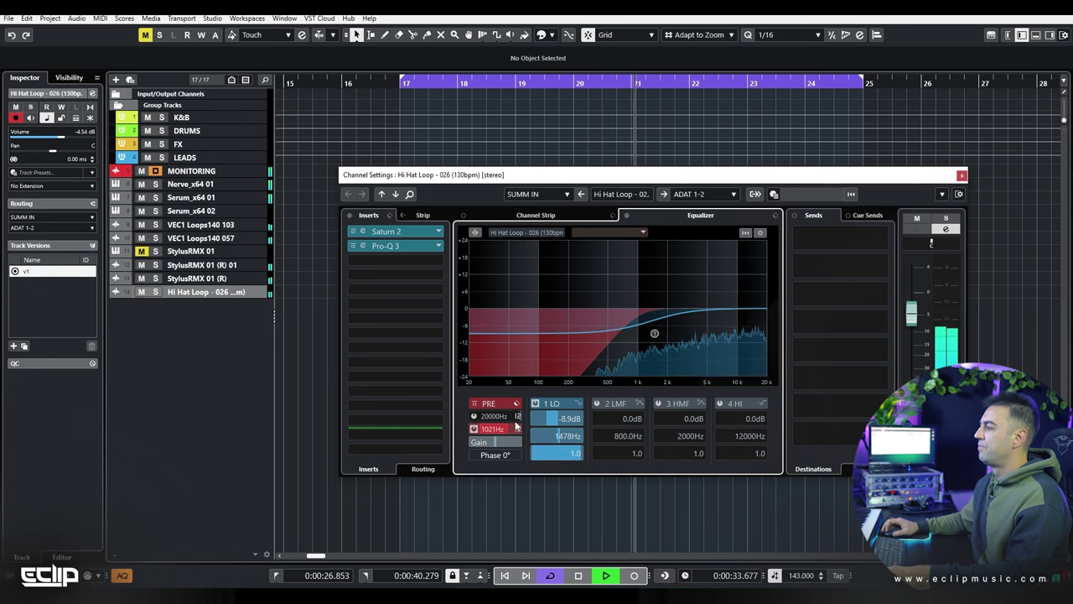
drag(496, 416, 491, 416)
scroll(492, 417, down, 2)
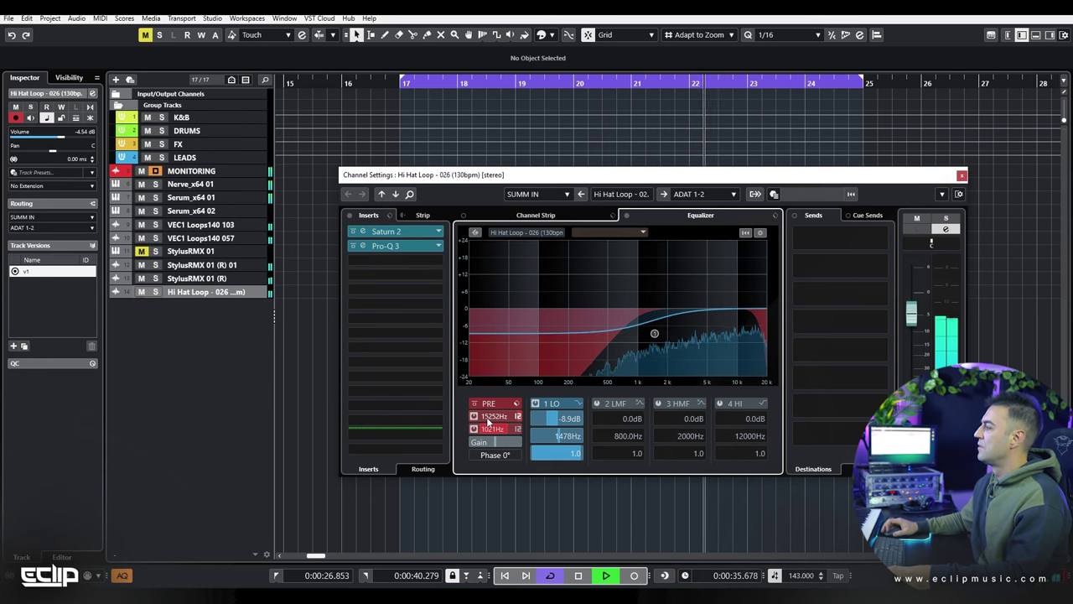
key(Escape)
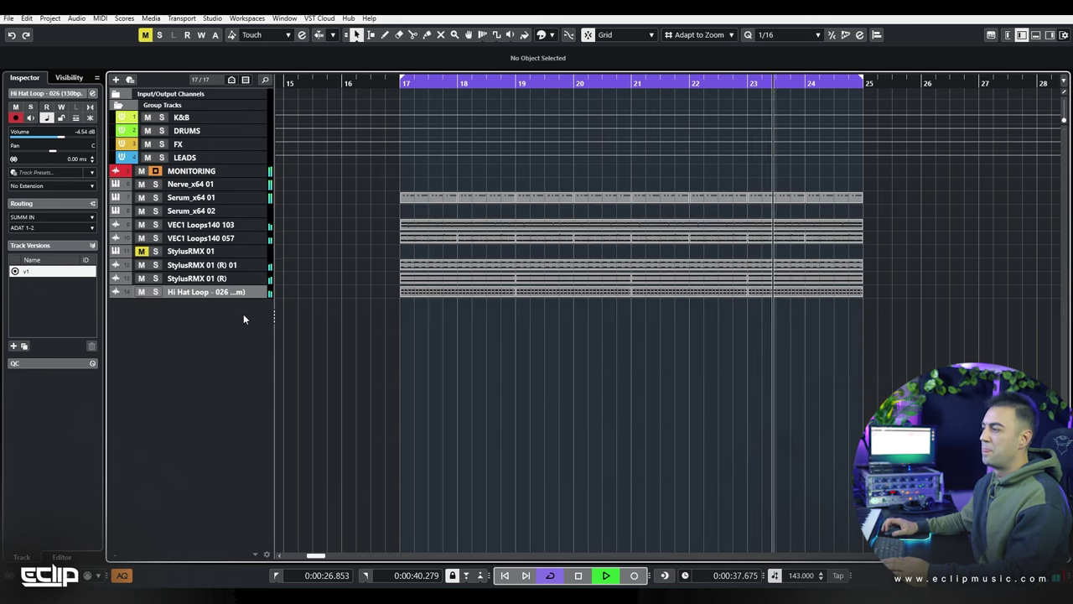
key(space)
Step: Add an instrument track with Omnisphere below the Hi Hat Loop track
right_click(222, 295)
mouse_move(311, 296)
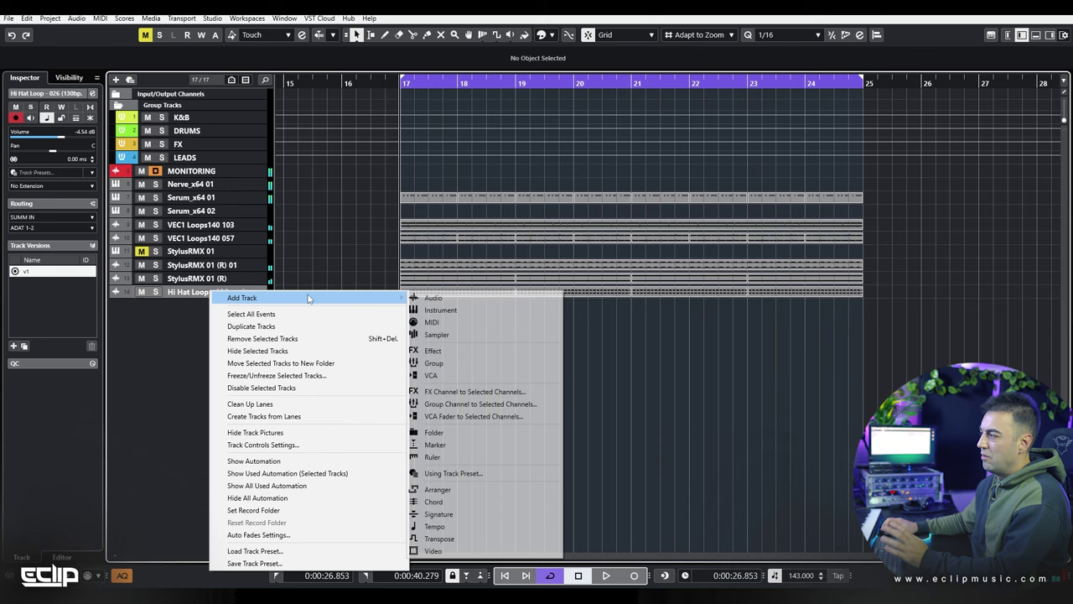
click(459, 311)
click(210, 283)
text(omnis)
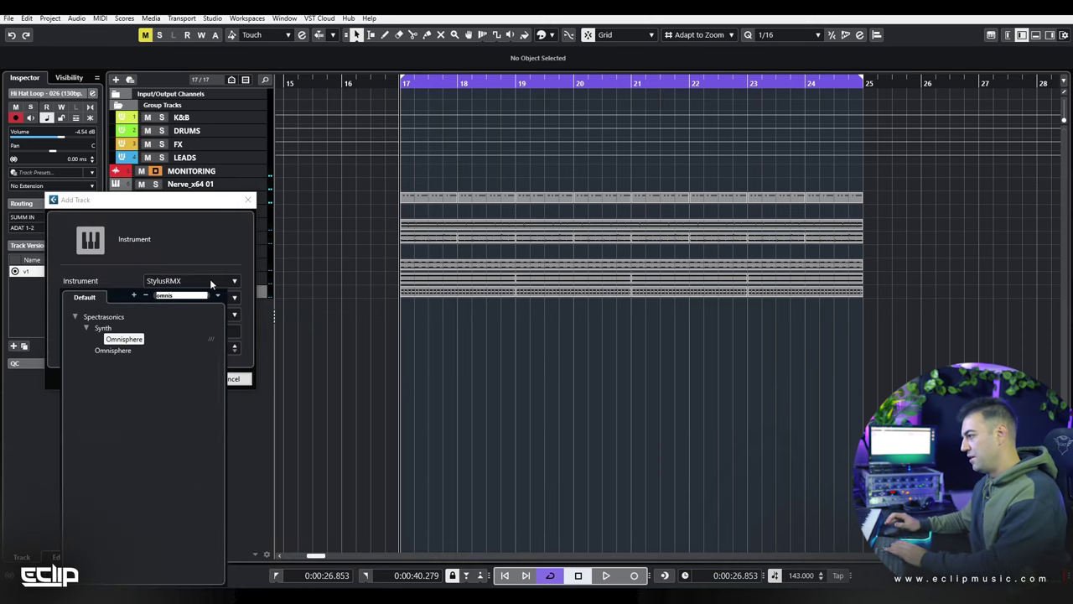
key(Return)
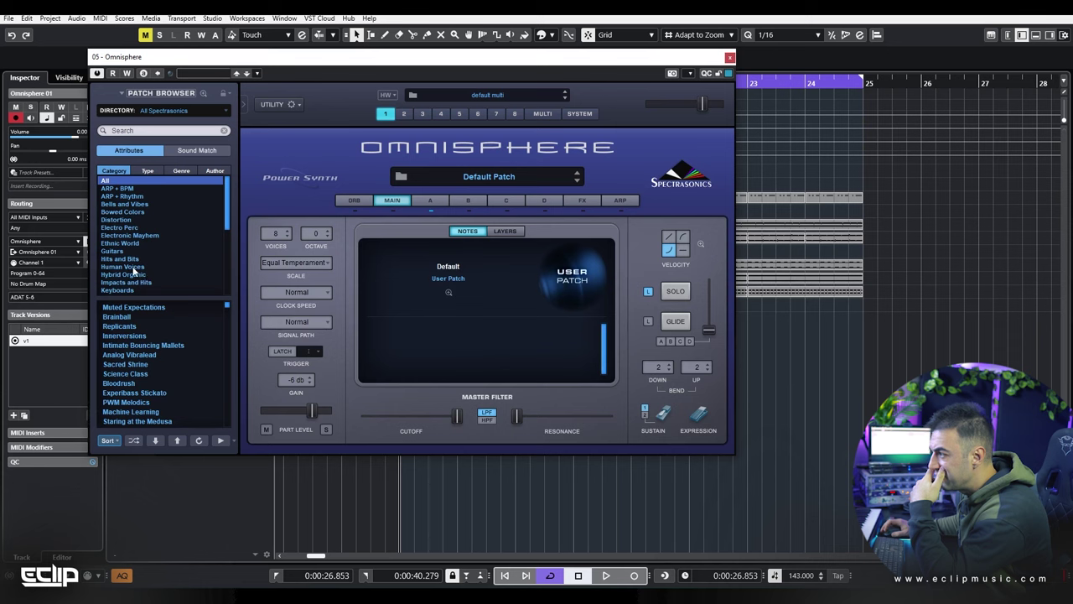
Step: Search Omnisphere's Human Voices category for "human noise", and clear the search
click(133, 269)
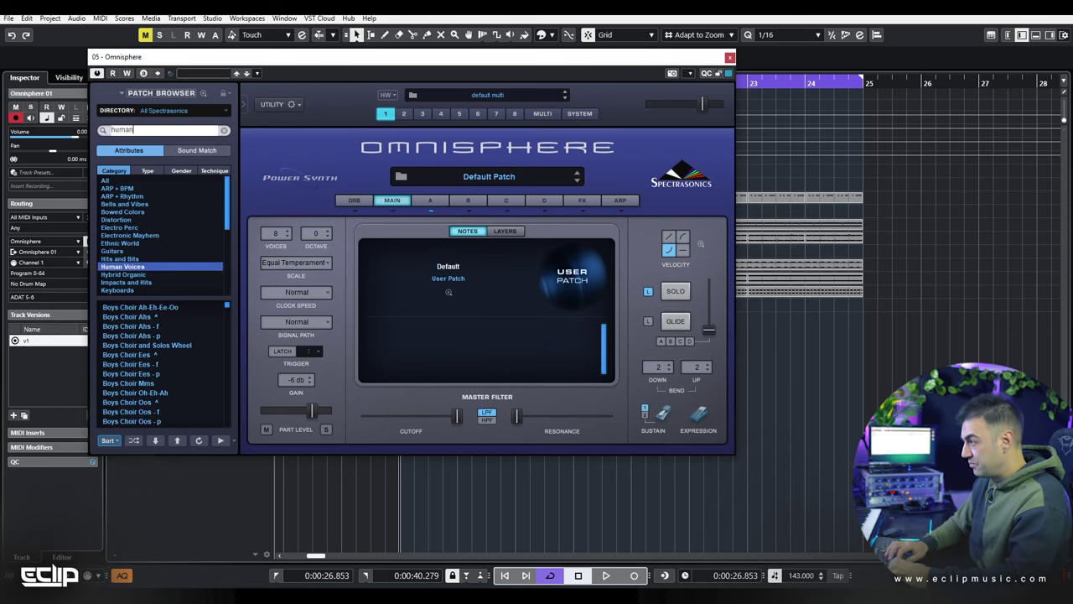
key(Return)
scroll(134, 236, down, 3)
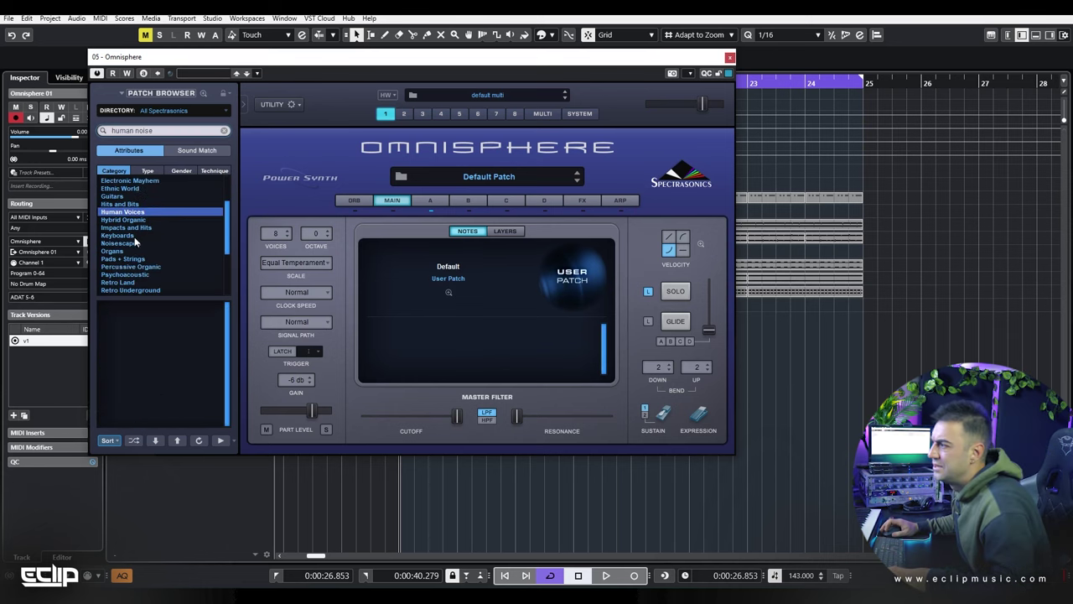
click(190, 132)
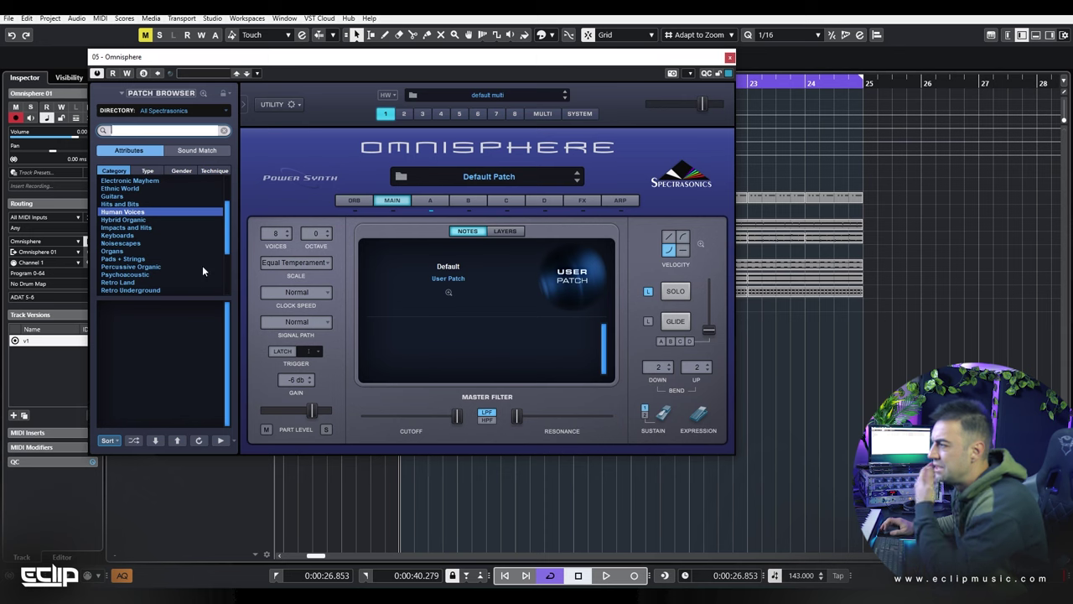
Step: Shuffle Omnisphere's Noisescapes patches, load Vinyl Rain, and play the groove with it
drag(396, 62, 472, 71)
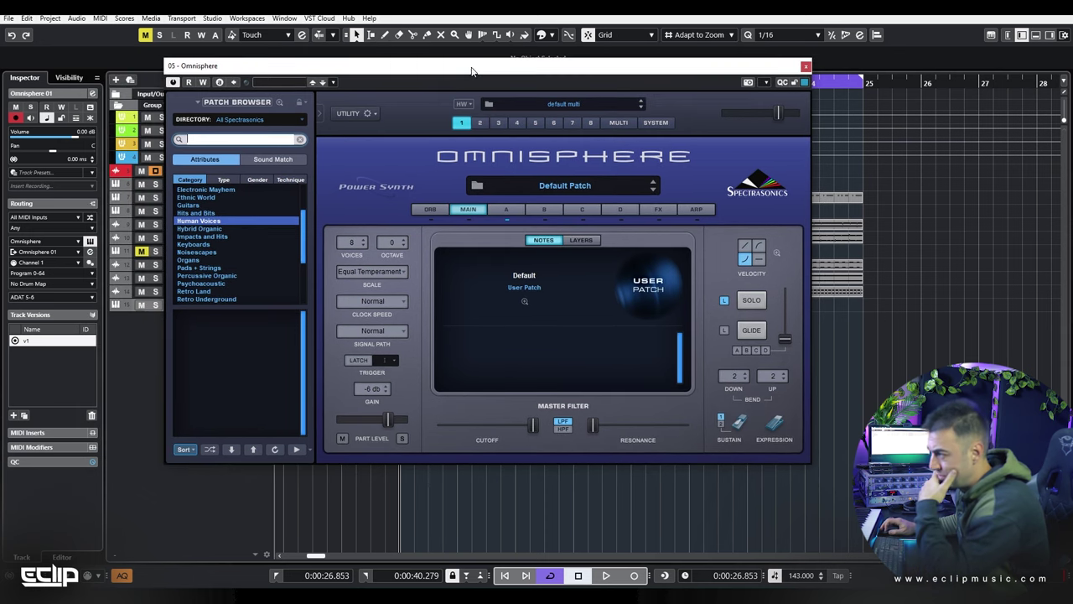
click(195, 251)
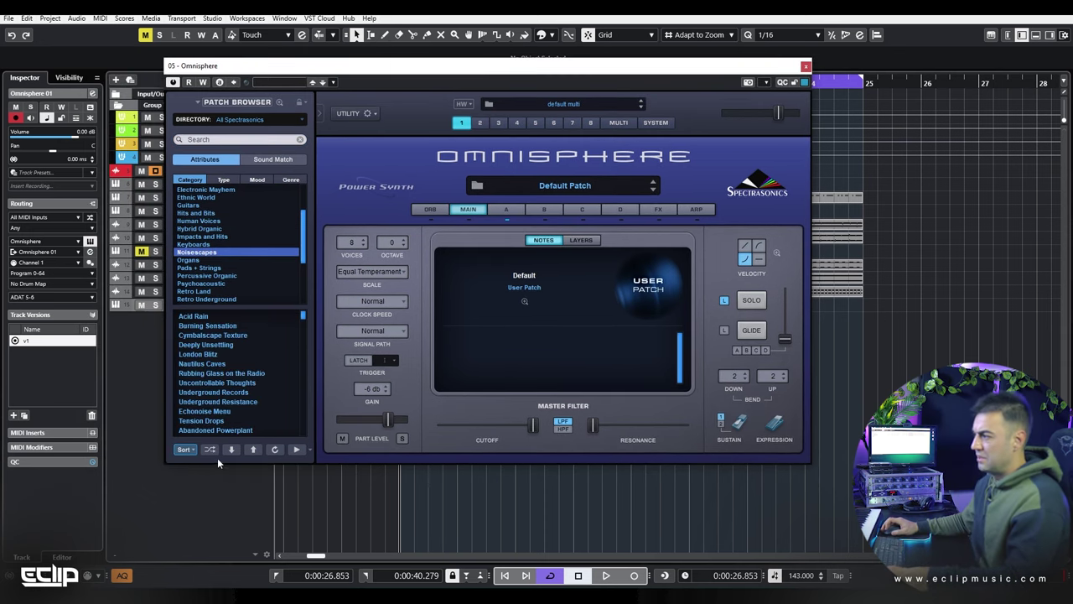
click(212, 449)
click(198, 363)
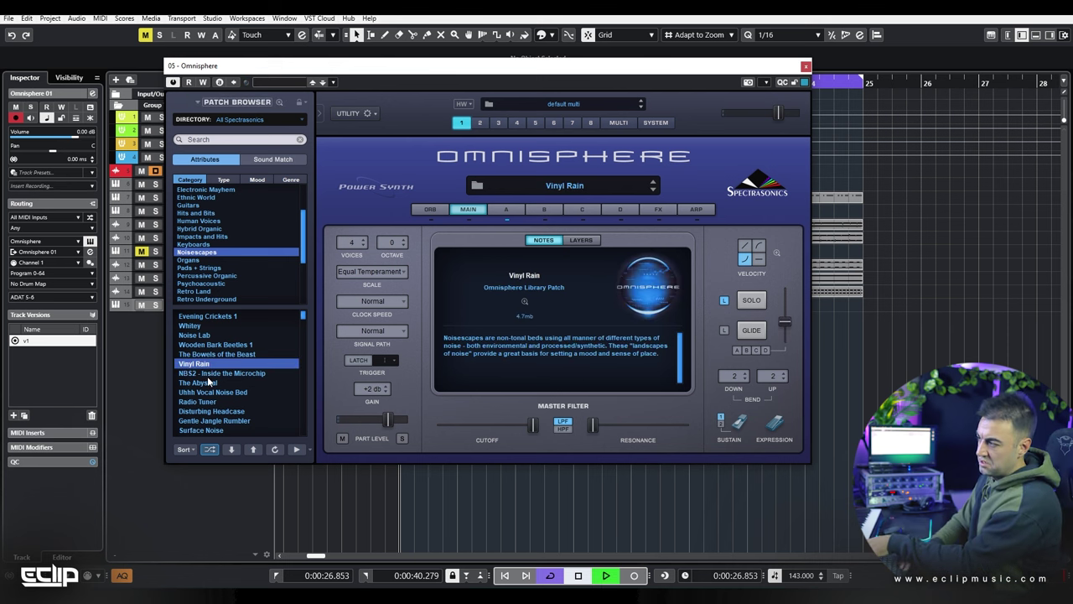
key(space)
key(space)
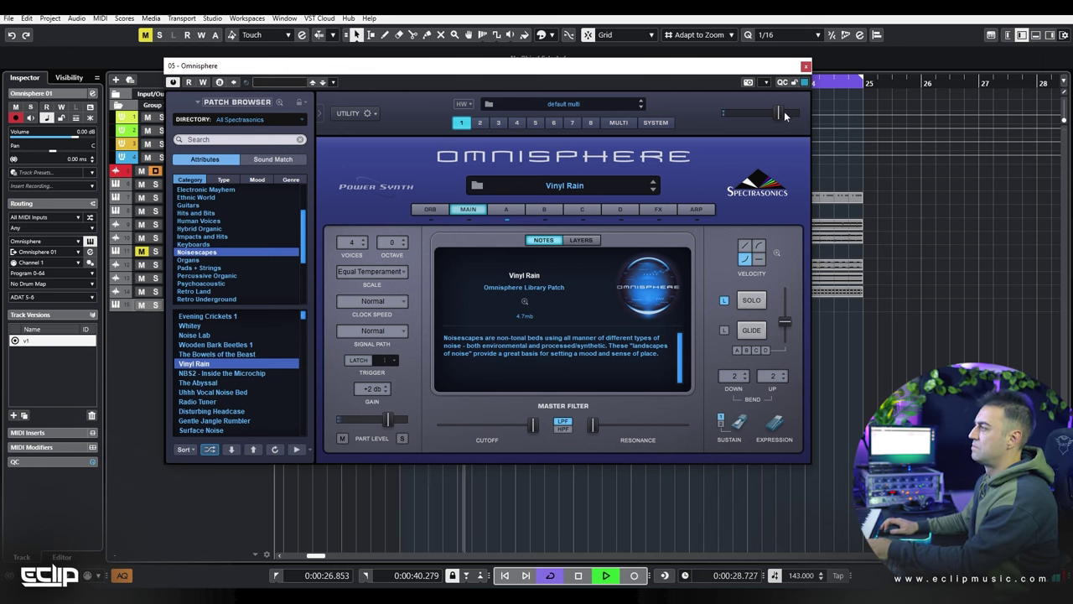
Step: Enable a low cut at 247.8 Hz on the Omnisphere 01 channel
key(e)
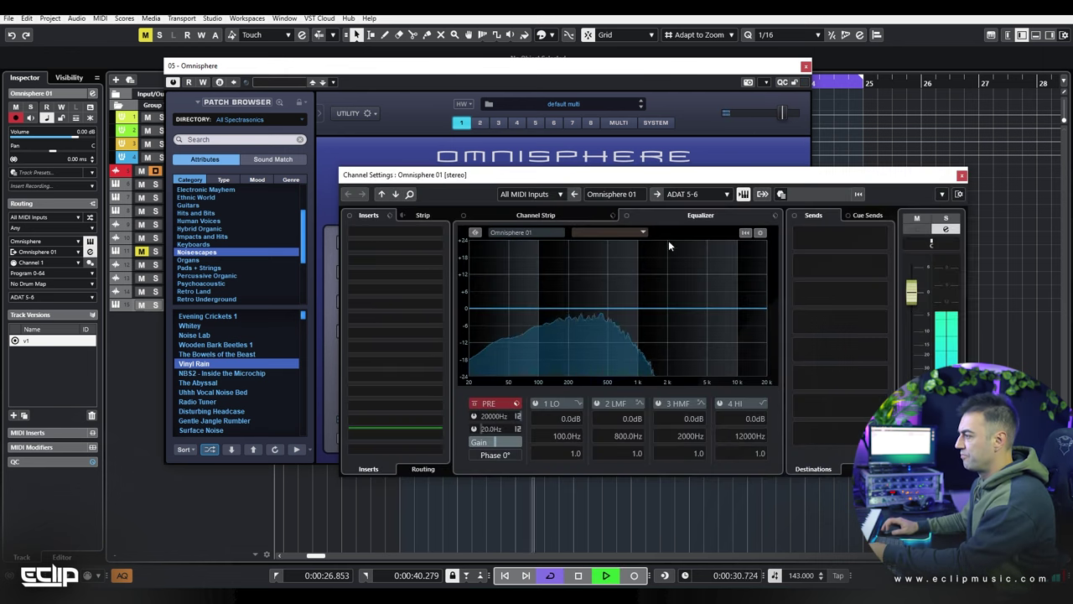
drag(480, 429, 507, 373)
click(474, 428)
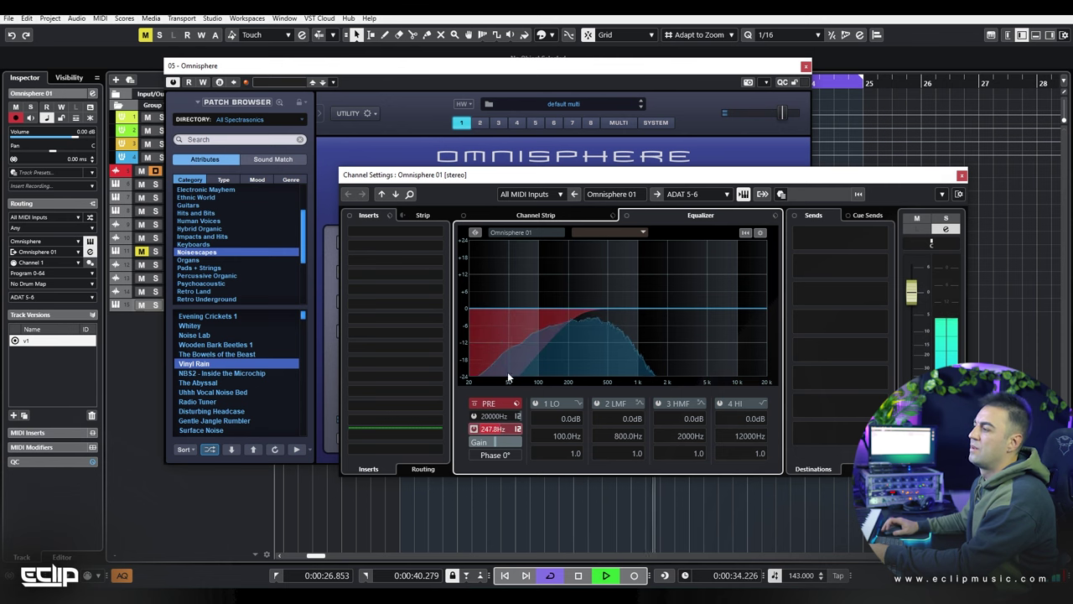
Step: Audition the NBS2 - Inside the Microchip patch, load The Abyssal instead, and set the Omnisphere 01 volume to 1.85 dB
click(235, 374)
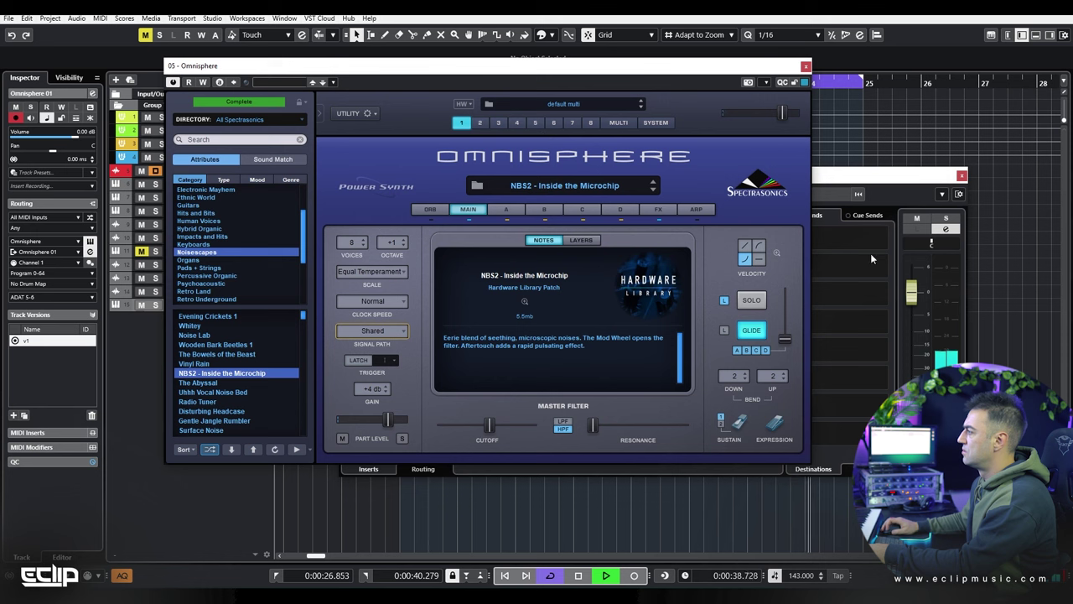
scroll(909, 290, up, 5)
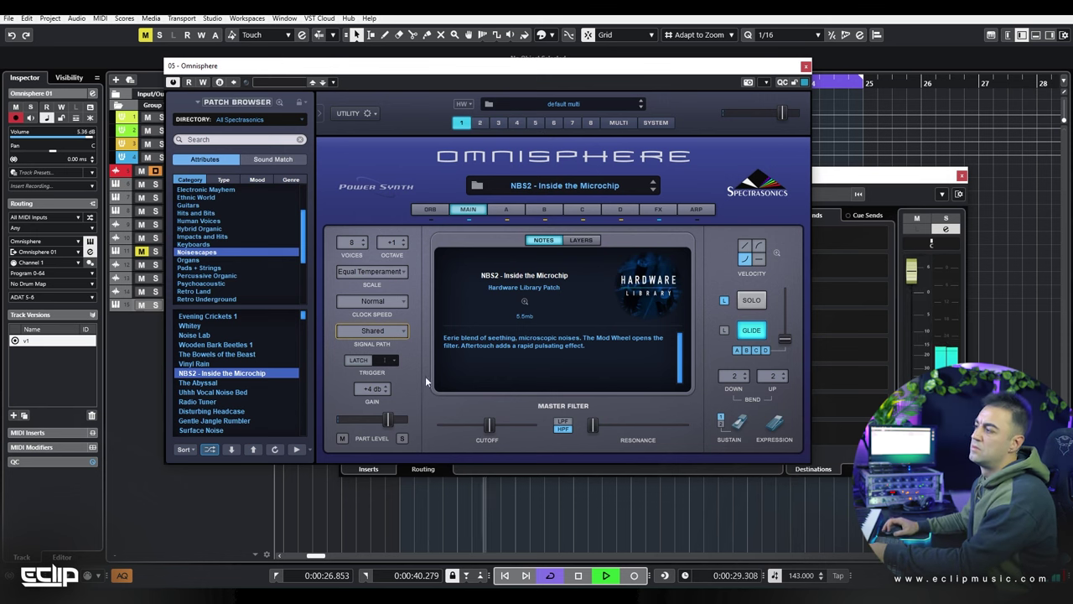
click(235, 383)
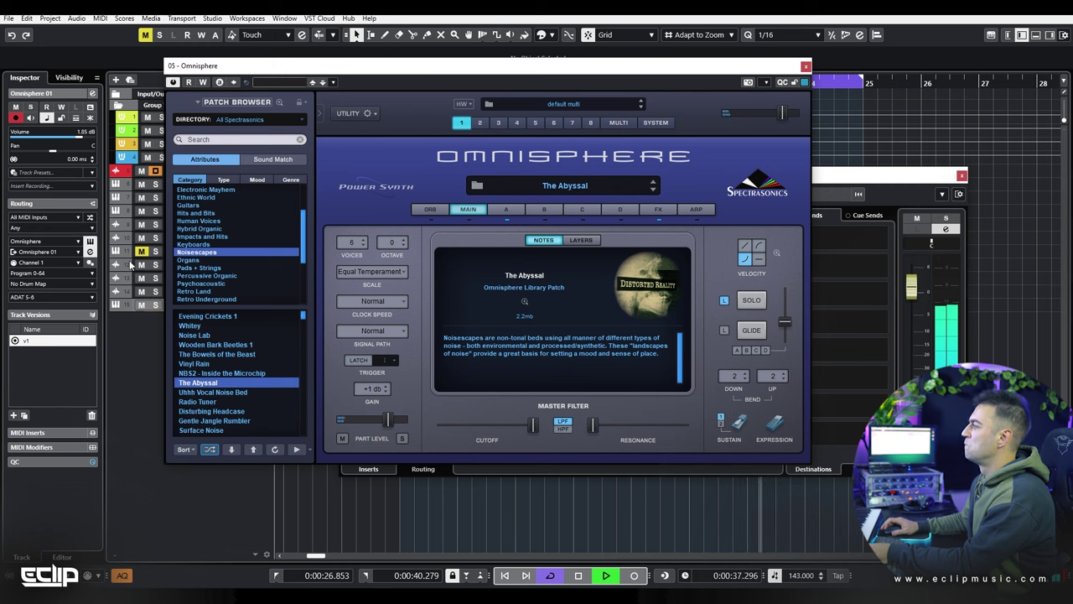
Step: Insert the Bionic Supa Delay plug-in in the first insert slot of the Omnisphere 01 channel
click(90, 251)
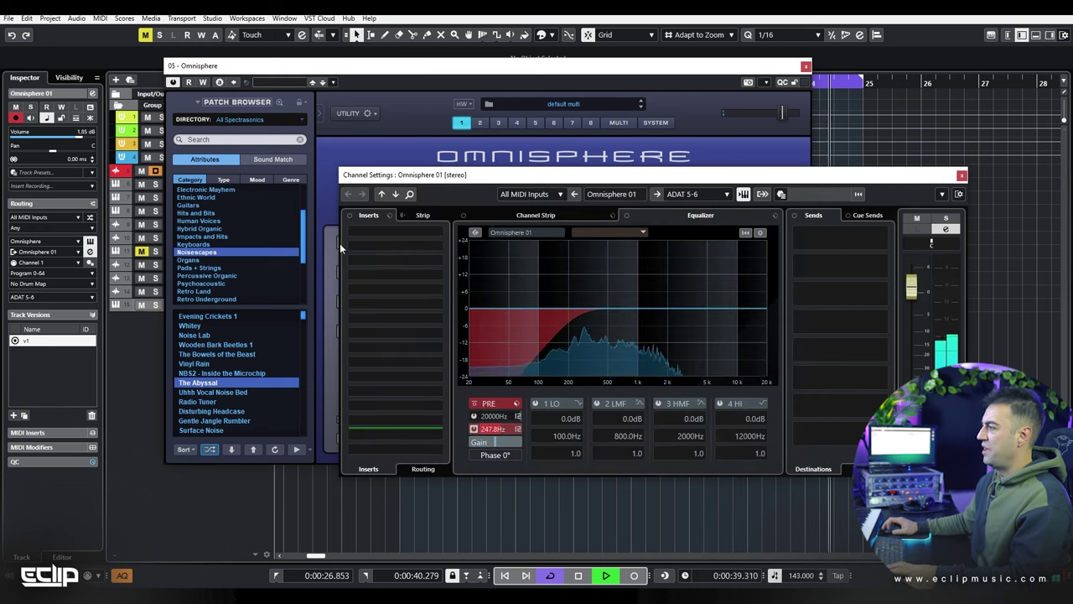
click(403, 230)
text(supa)
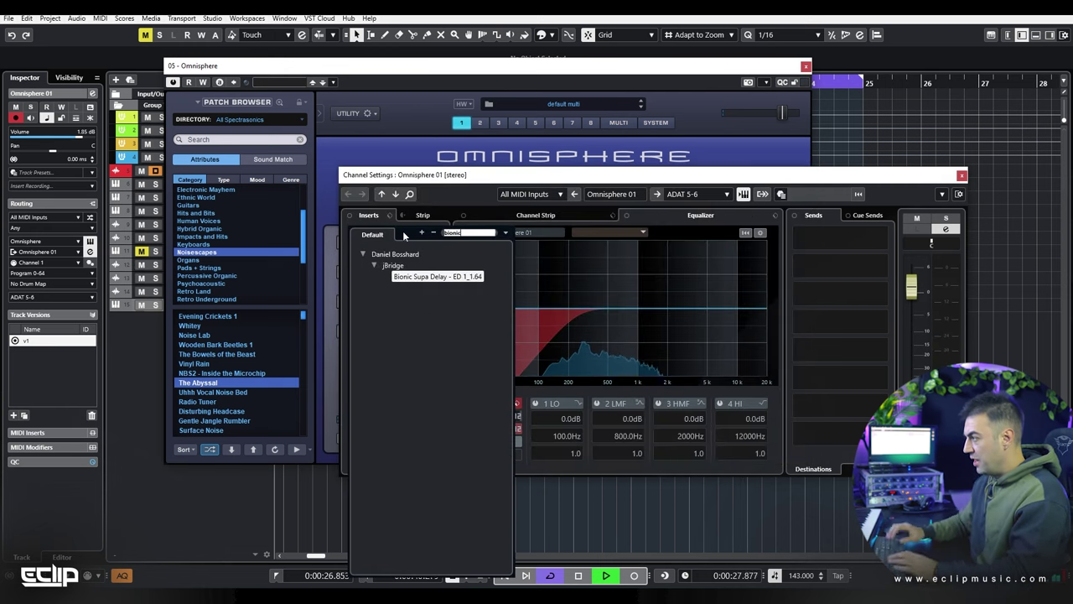
key(Return)
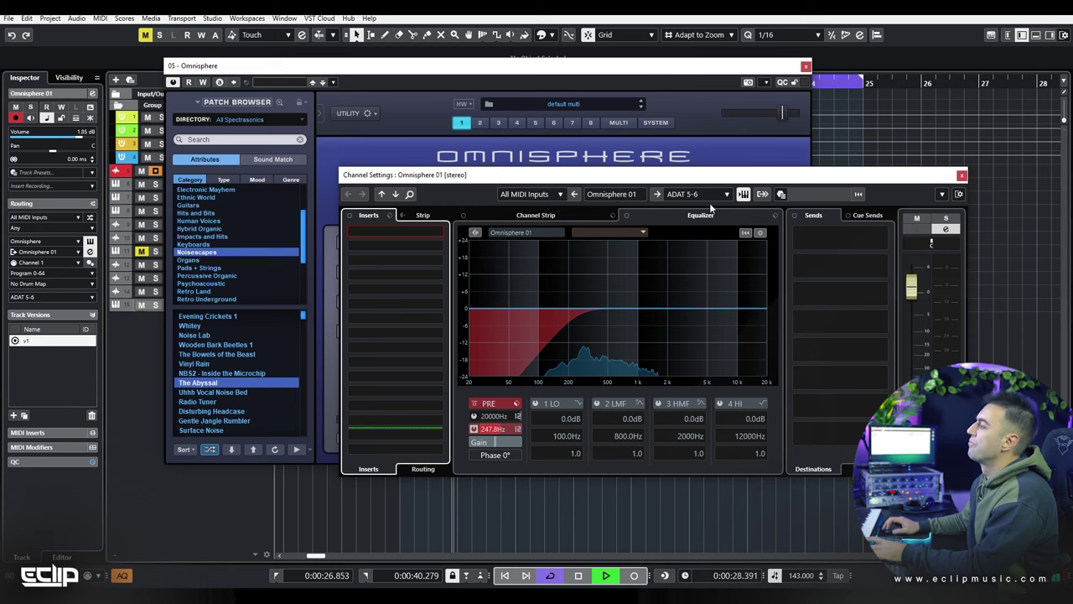
Step: Audition The Abyssal through the delay with the groove playing, and close the Omnisphere window
click(718, 115)
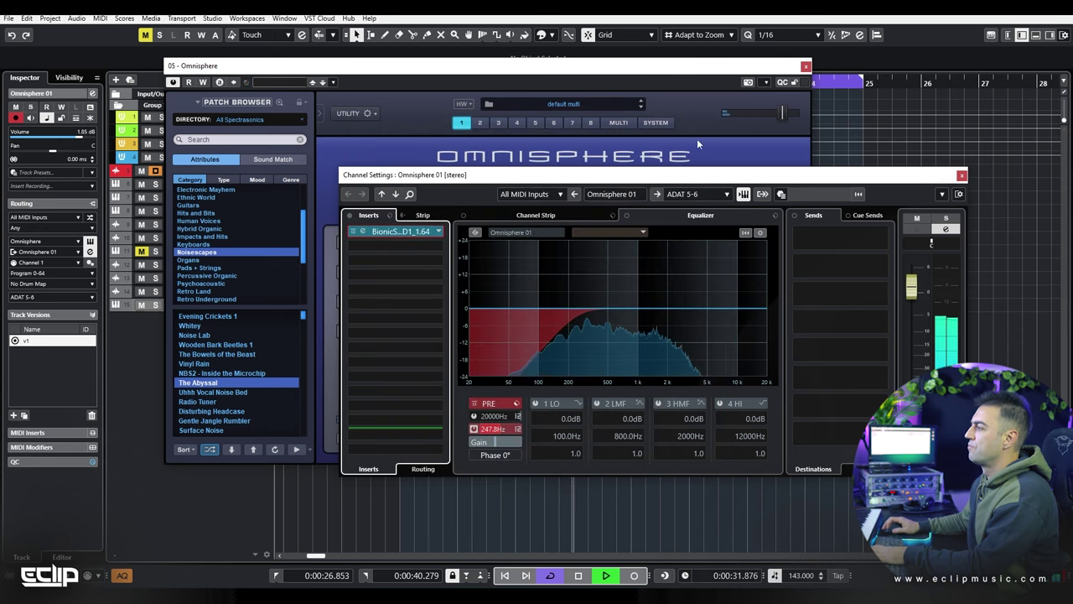
click(624, 71)
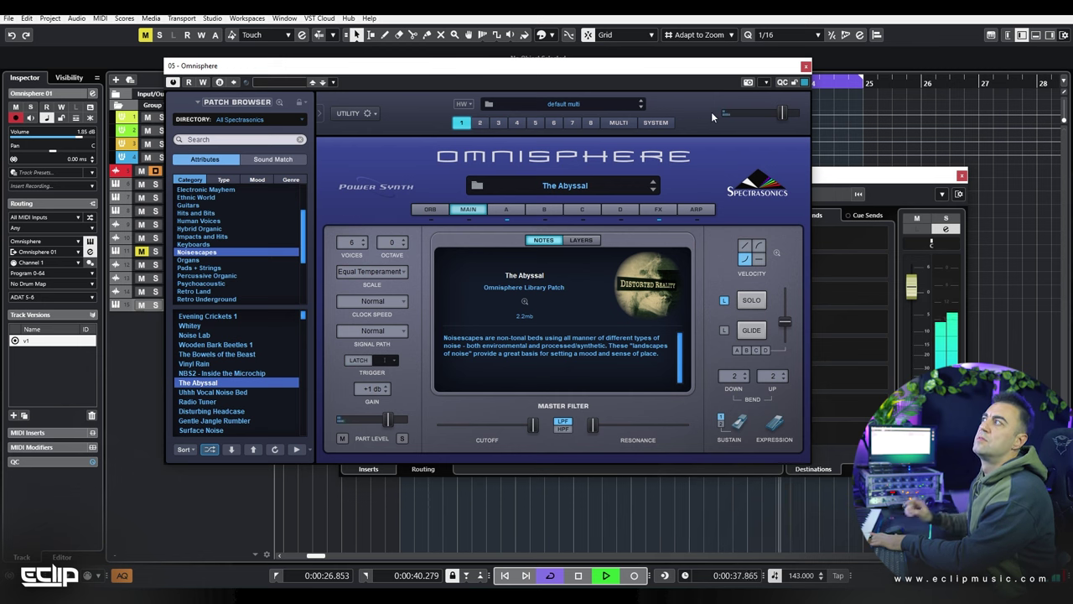
click(805, 66)
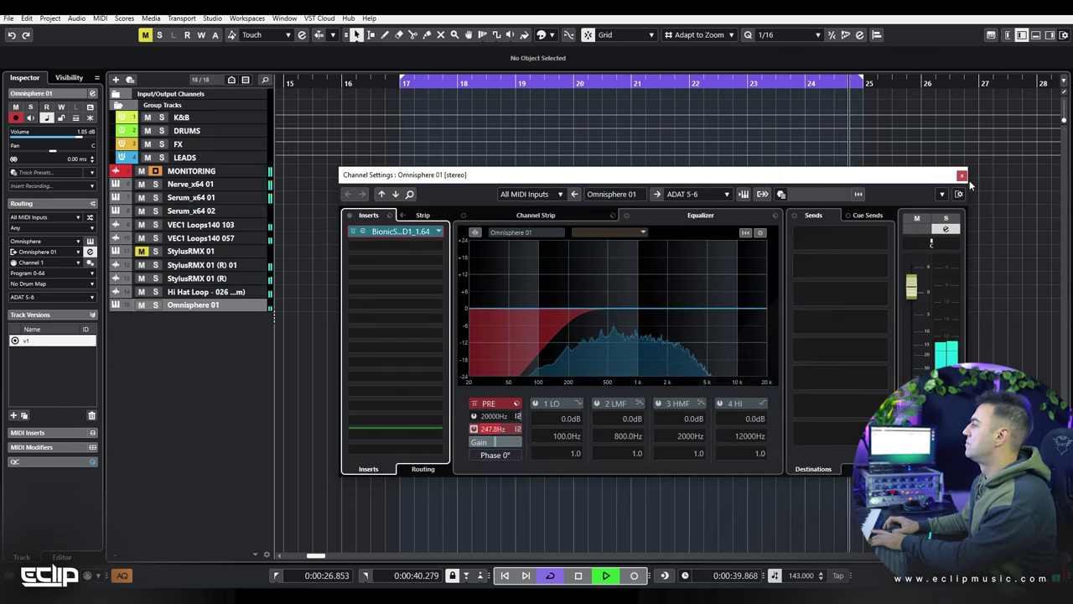
Step: Close the channel settings, stop playback, bring back the eight-bar Omnisphere 01 part at bar 17, and split it at bar 18
click(962, 175)
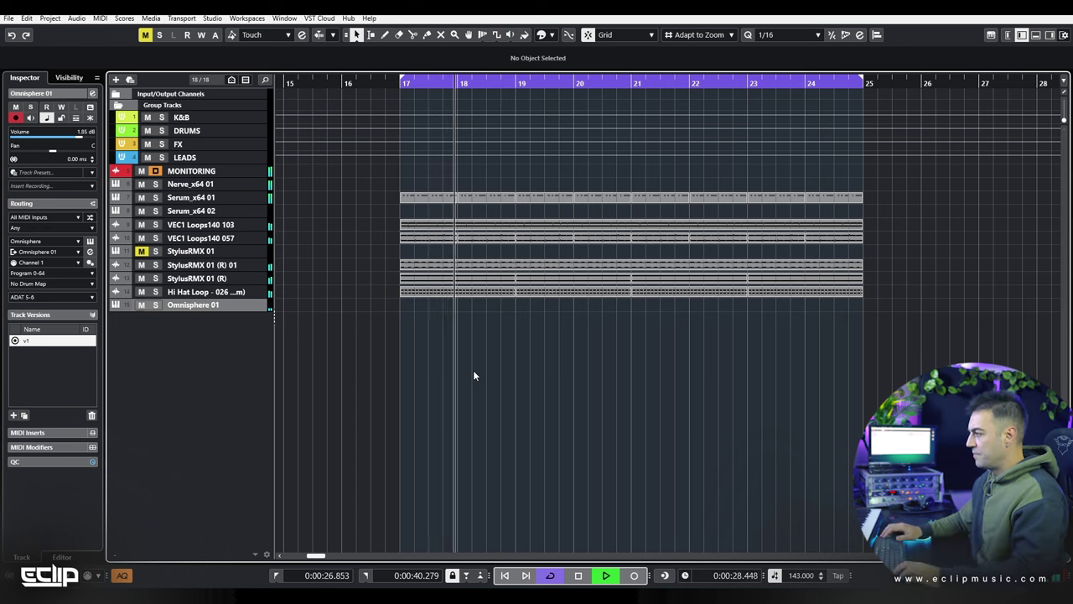
key(ctrl+z)
key(space)
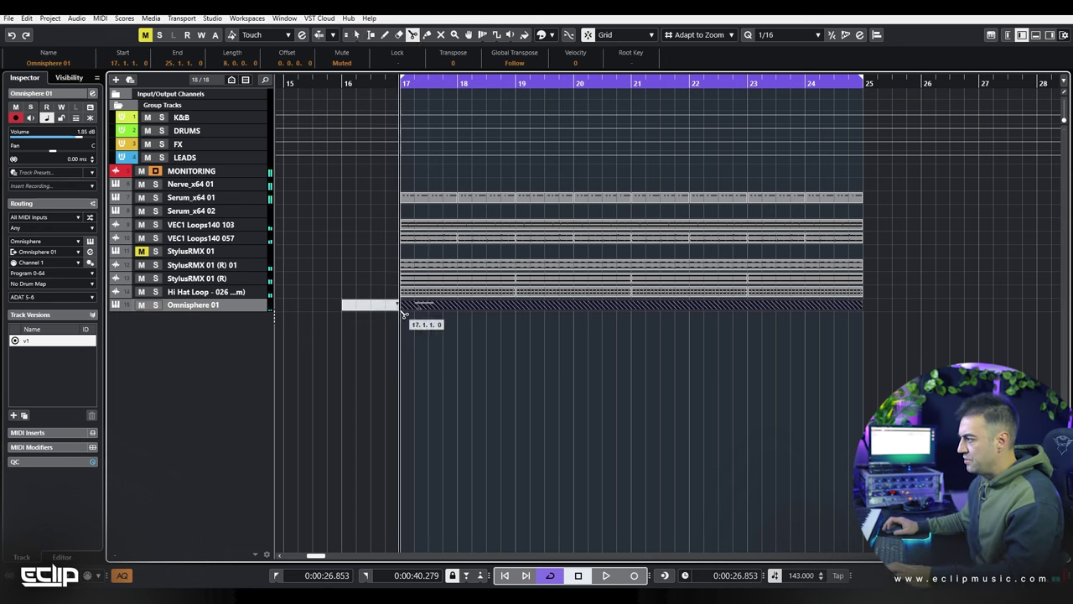
key(1)
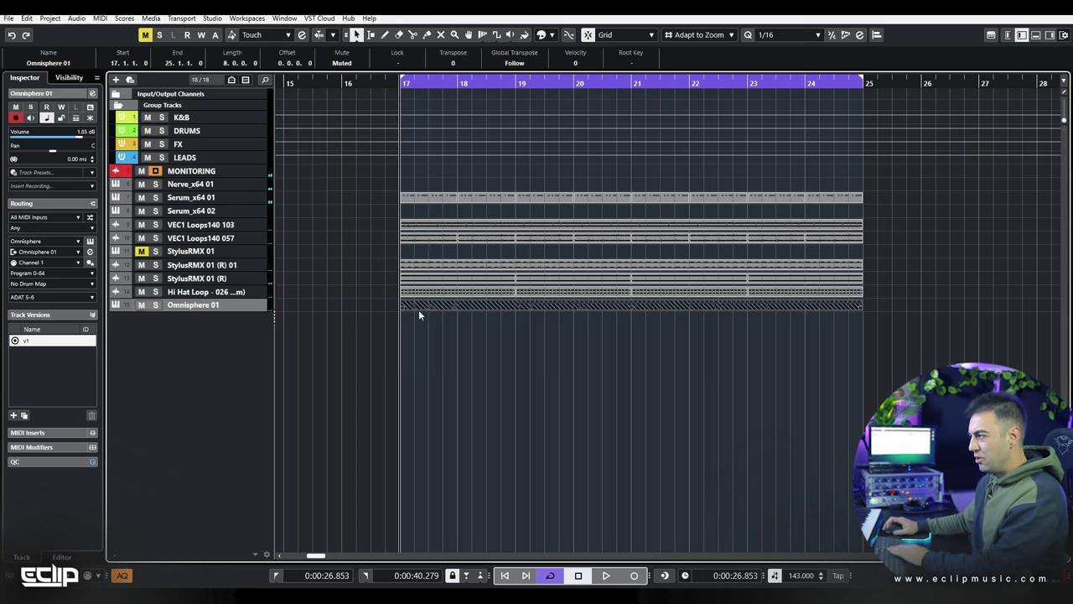
click(421, 313)
click(424, 307)
click(415, 313)
click(424, 309)
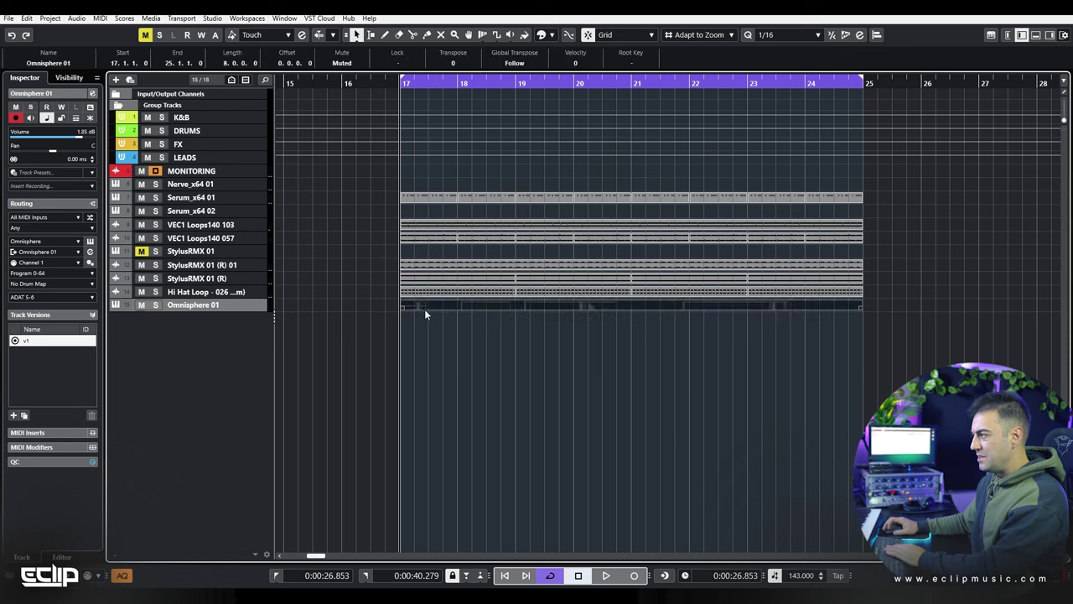
Step: Draw an A2 note one bar long at bar 17 in the first Omnisphere 01 part
double_click(421, 307)
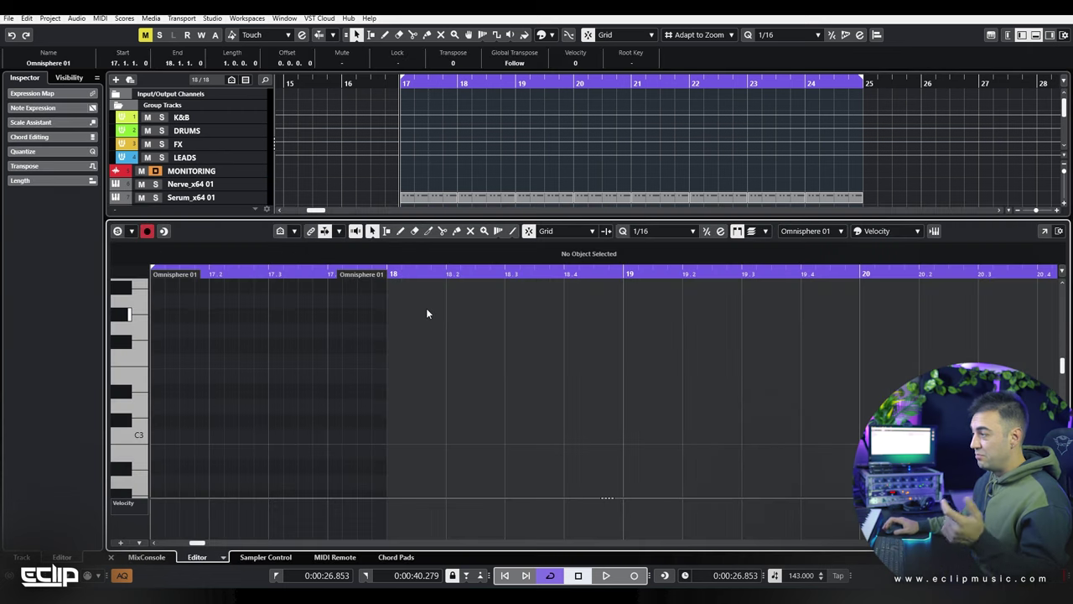
scroll(167, 403, down, 3)
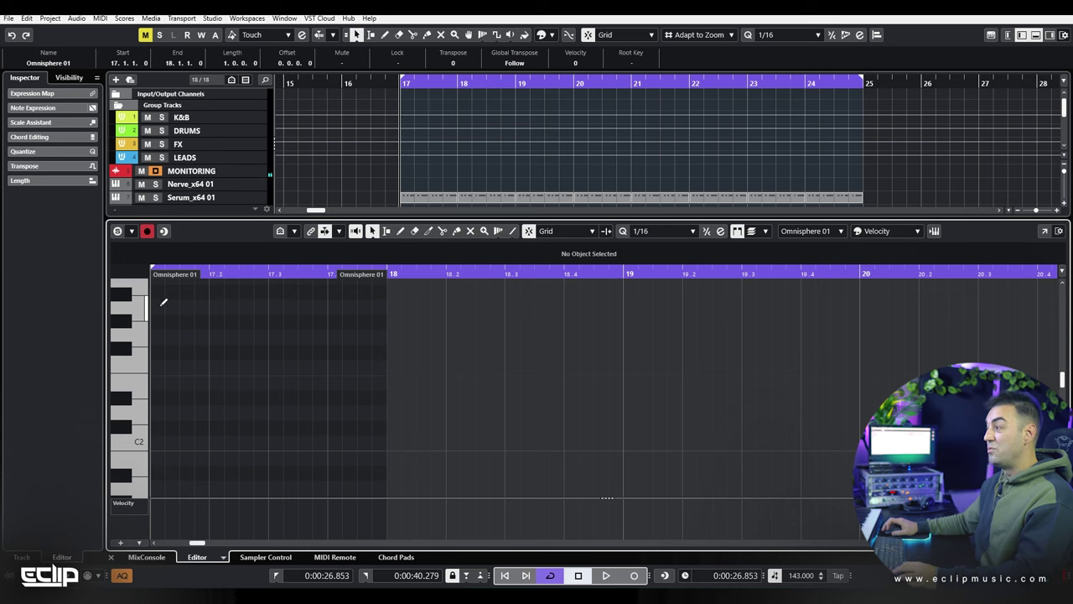
mouse_move(164, 305)
mouse_down()
mouse_move(206, 316)
mouse_move(382, 316)
mouse_up()
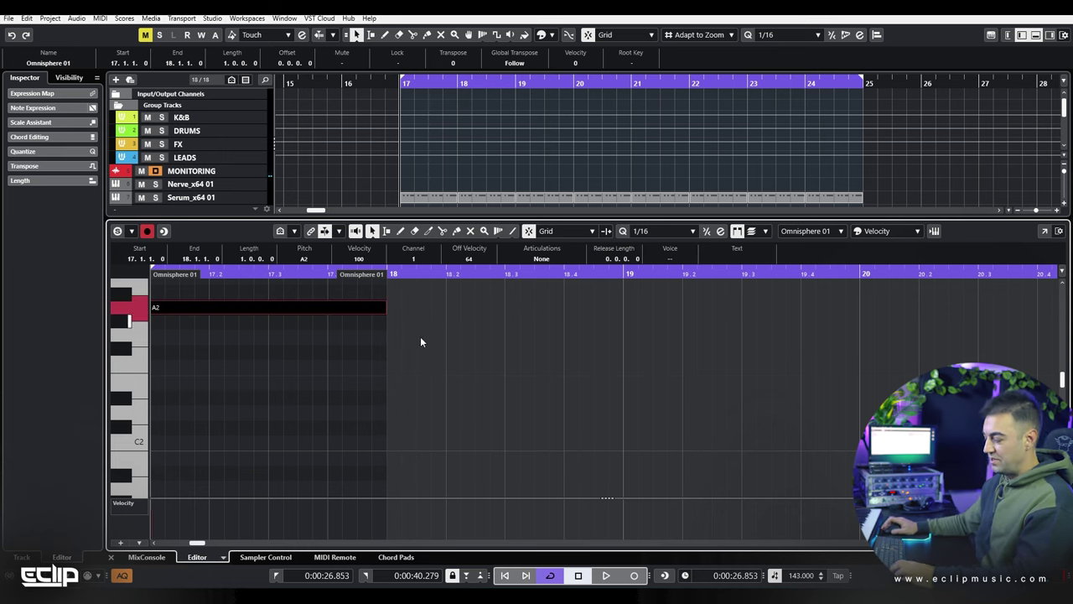
key(Return)
Step: Delete the Omnisphere 01 part spanning bars 18 to 25 and play the groove
scroll(419, 344, up, 3)
click(657, 293)
click(649, 303)
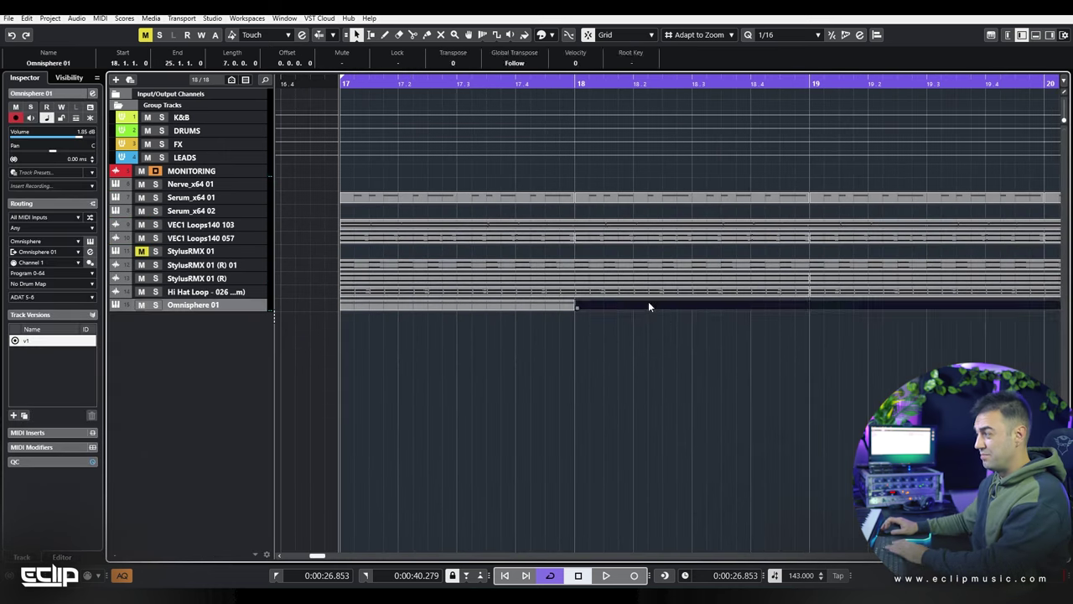
click(634, 326)
key(space)
key(g)
key(g)
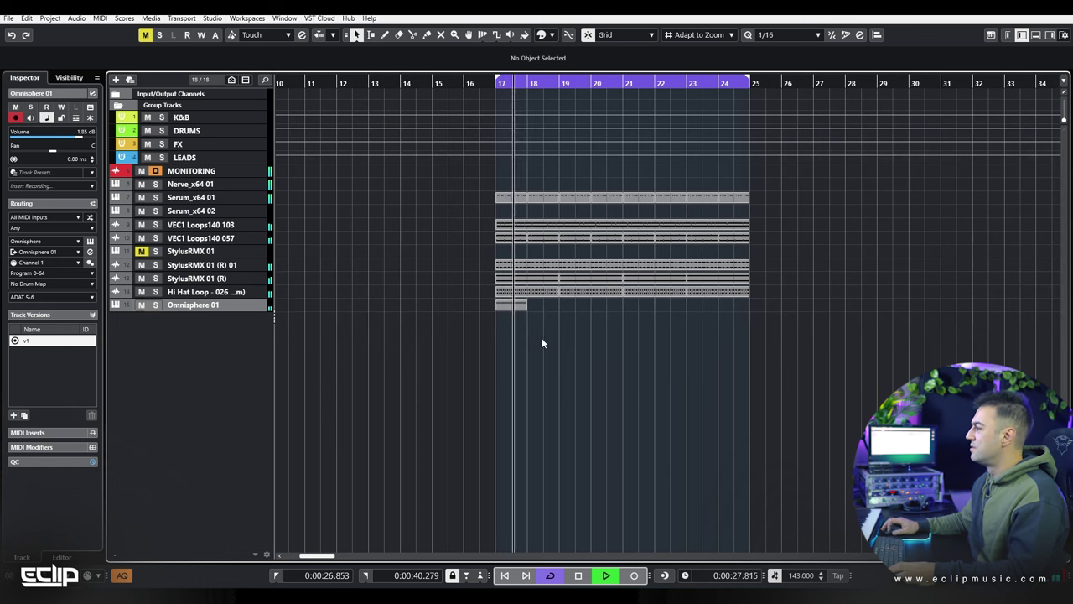
Step: Lengthen the Omnisphere 01 part and its A2 note to two bars, ending at bar 19
click(520, 306)
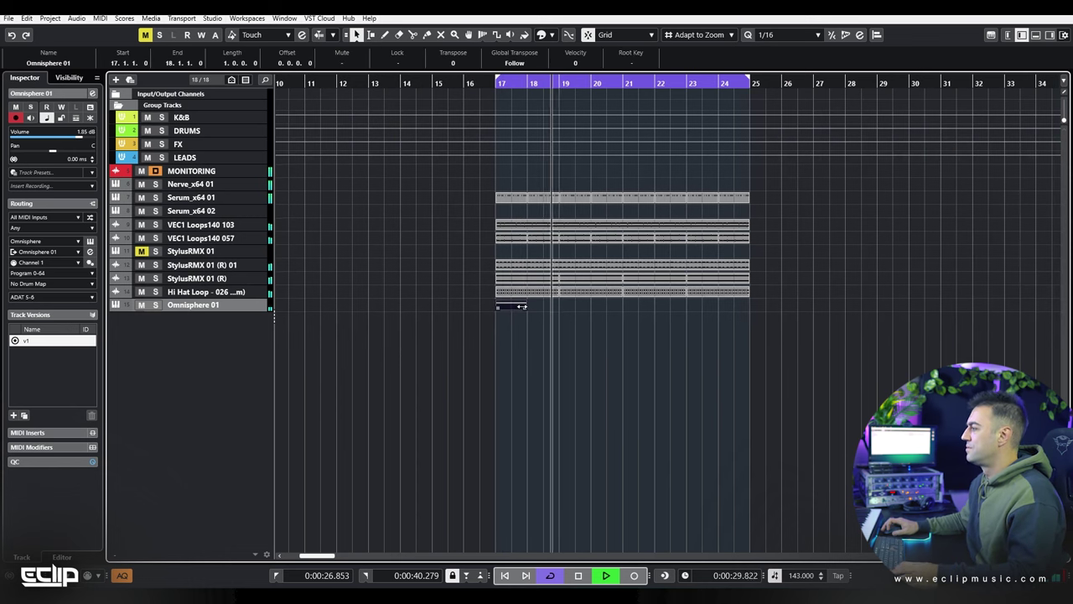
drag(522, 306, 539, 304)
key(ctrl+e)
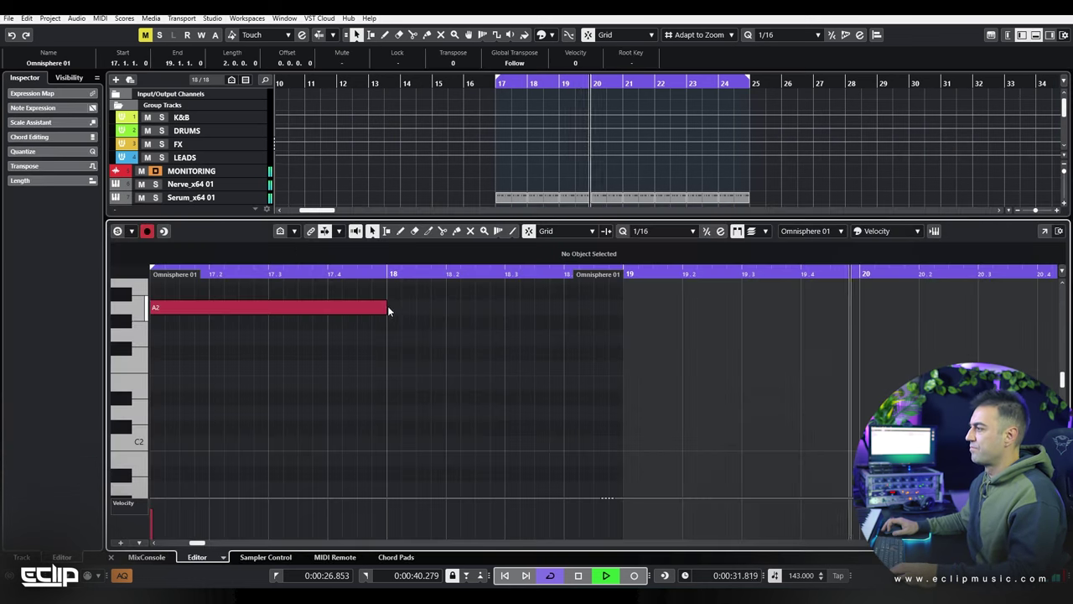
drag(387, 310, 623, 310)
key(ctrl+e)
key(space)
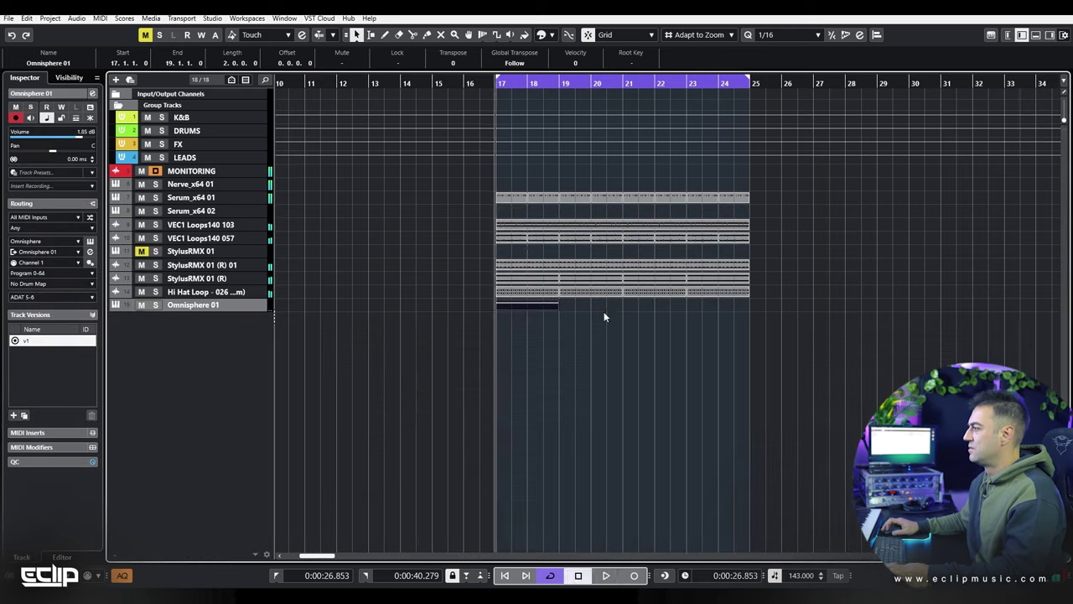
Step: Copy the two-bar Omnisphere 01 part to bar 21 while the groove plays
key(space)
drag(535, 307, 662, 310)
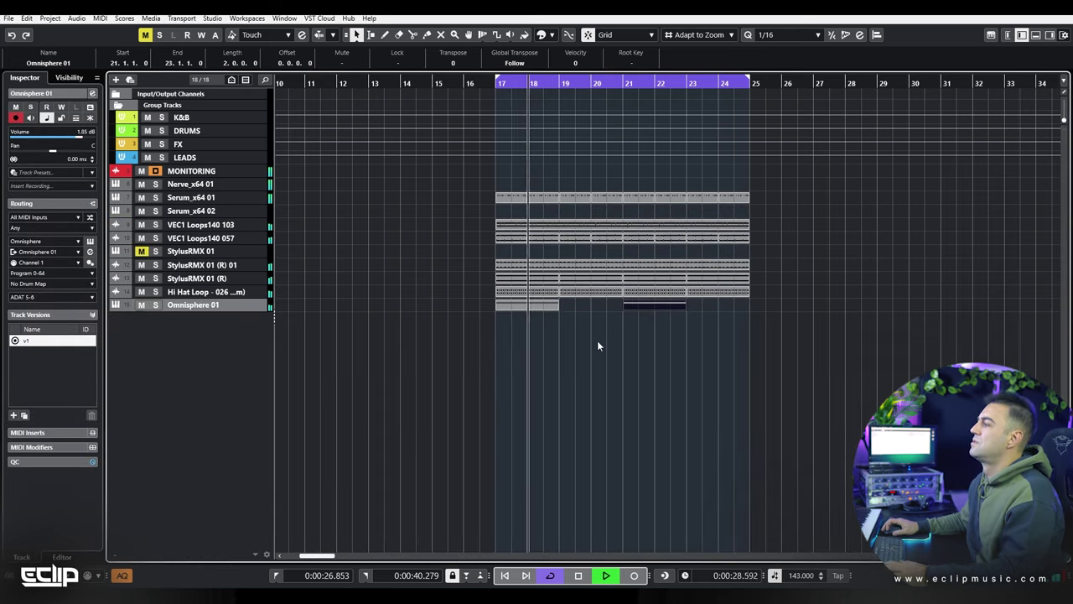
click(486, 362)
scroll(449, 379, down, 3)
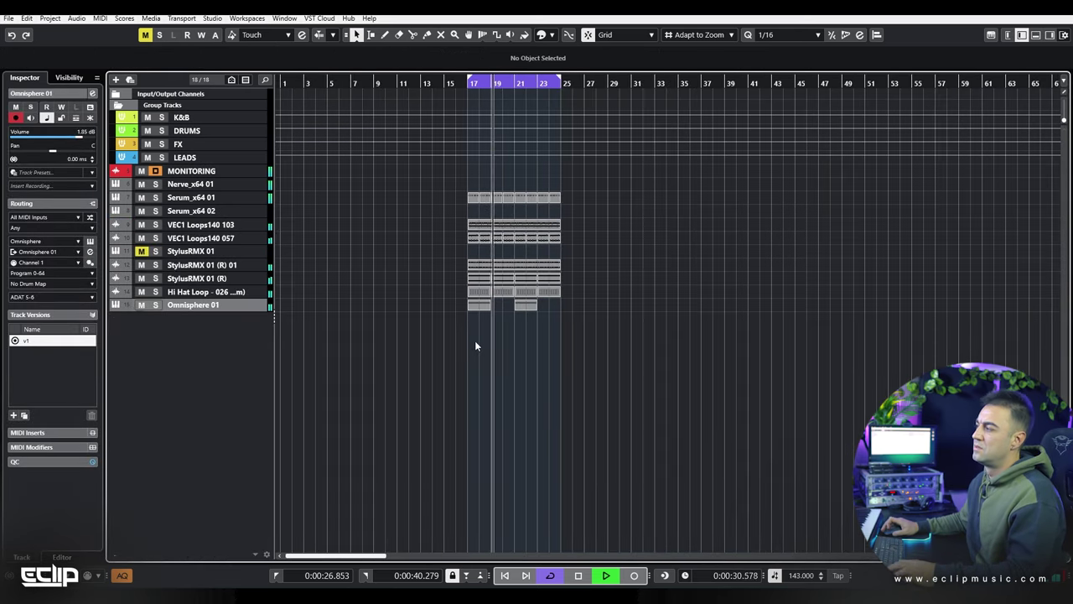
key(h)
key(h)
Step: Shorten the A2 note in the first Omnisphere 01 part to about one and a half bars and restart playback
double_click(472, 306)
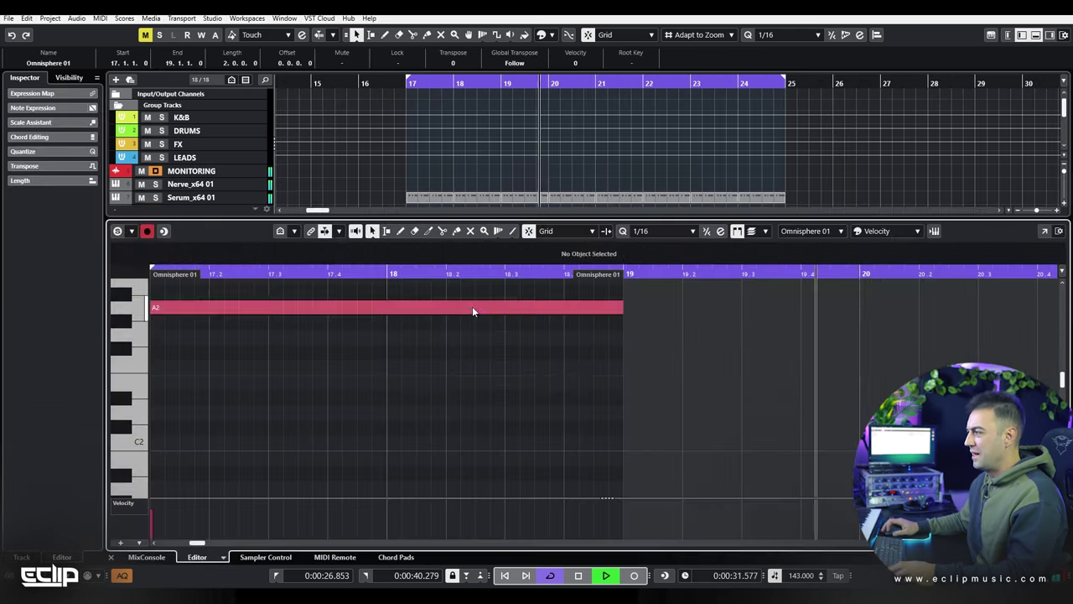
click(622, 307)
key(space)
scroll(614, 342, down, 6)
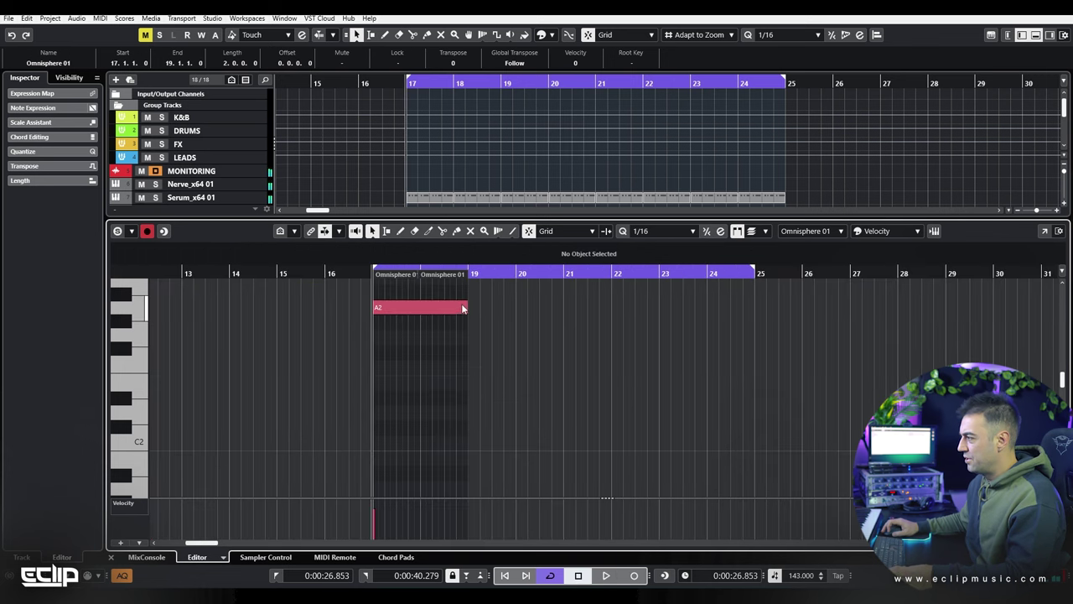
drag(467, 308, 442, 311)
click(441, 351)
key(space)
key(ctrl+alt+e)
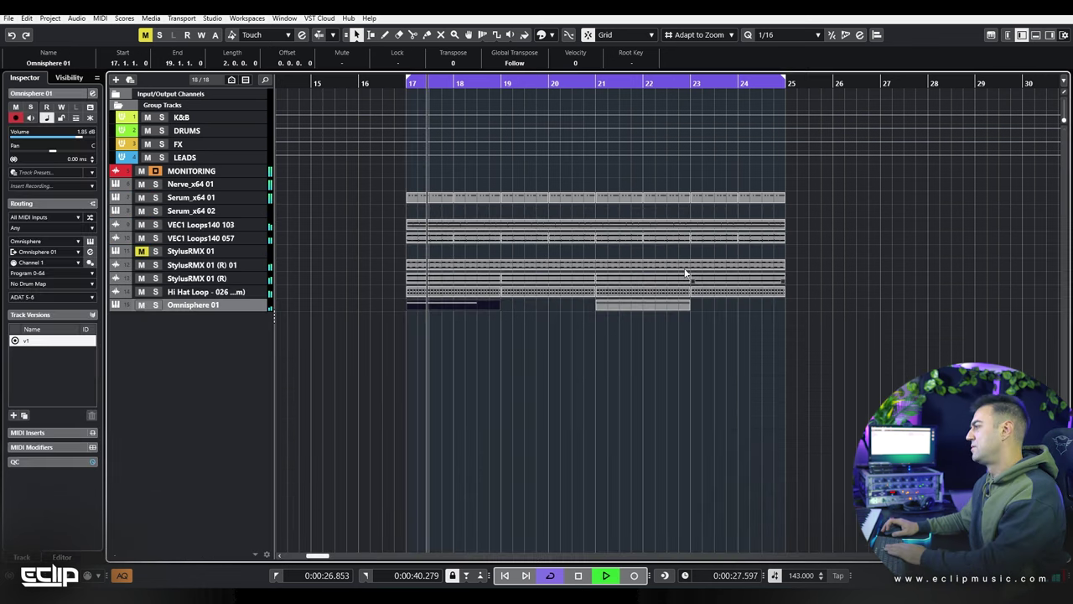
Step: Replace the Omnisphere 01 part at bar 21 with a copy of the edited part from bar 17
click(642, 307)
key(Delete)
click(456, 309)
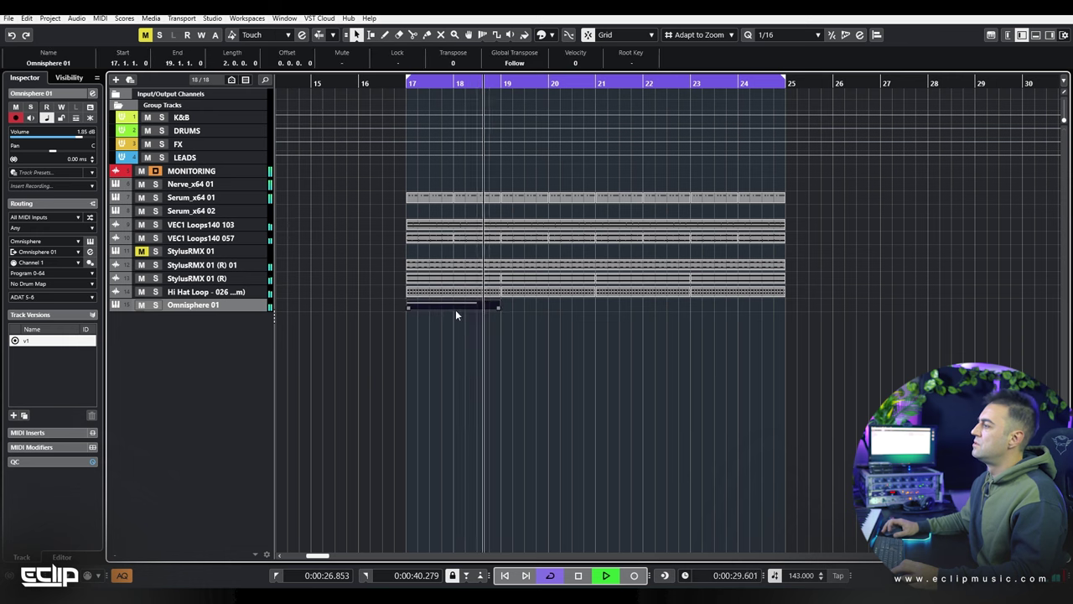
drag(450, 311, 639, 311)
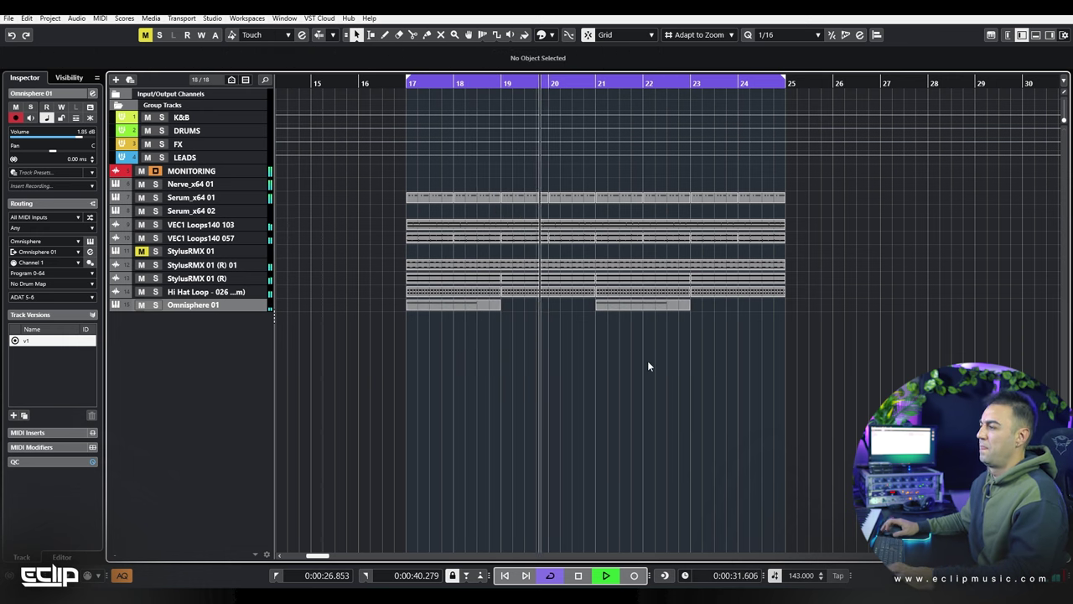
Step: Insert the LFOTool_x64 plug-in in the second insert slot of the Omnisphere 01 channel
click(90, 252)
click(399, 245)
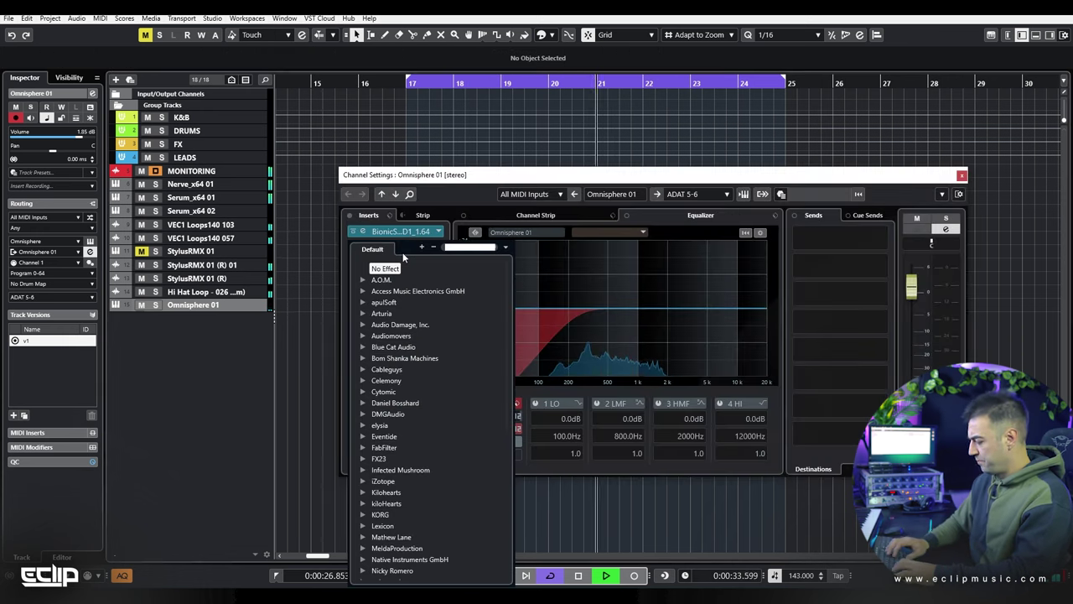
text(lfo)
key(Return)
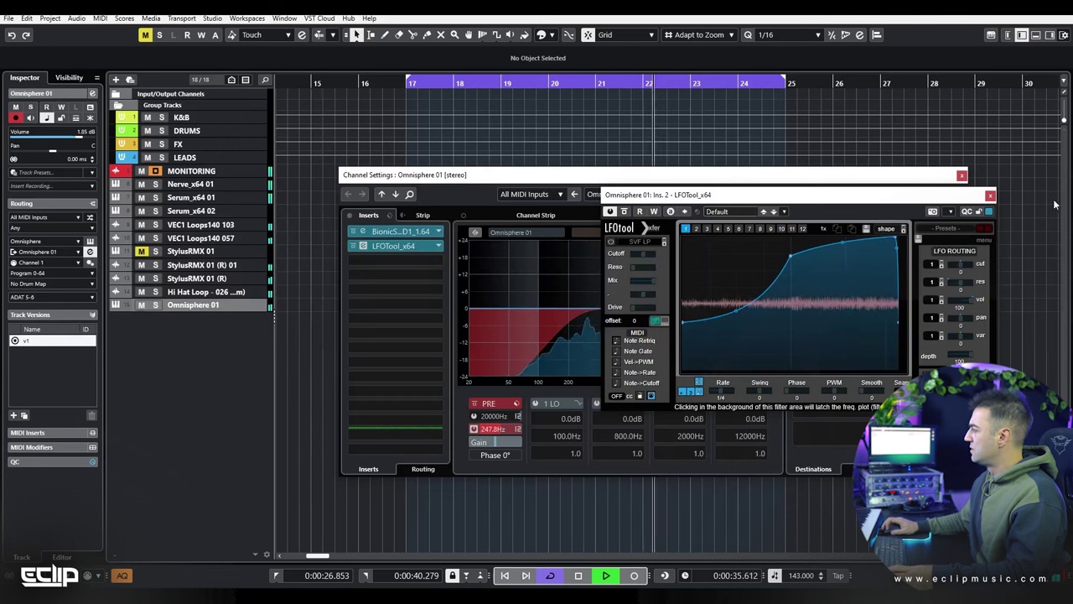
Step: Raise the start and middle points of the LFOTool volume curve for a gentler duck, and close the plug-in and channel windows
drag(682, 322, 680, 288)
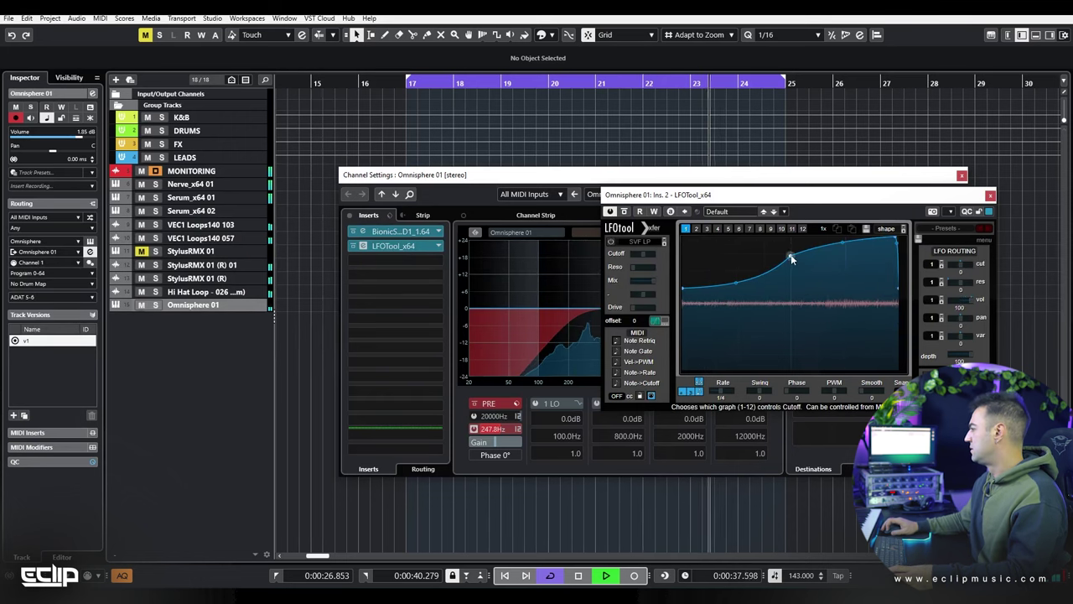
drag(791, 256, 795, 240)
click(990, 196)
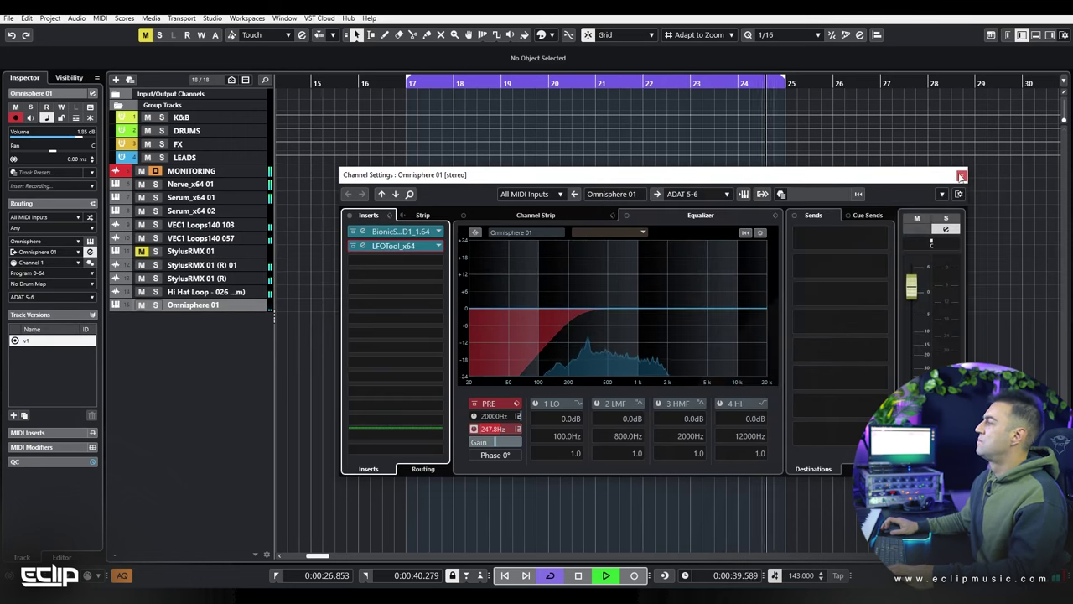
click(962, 174)
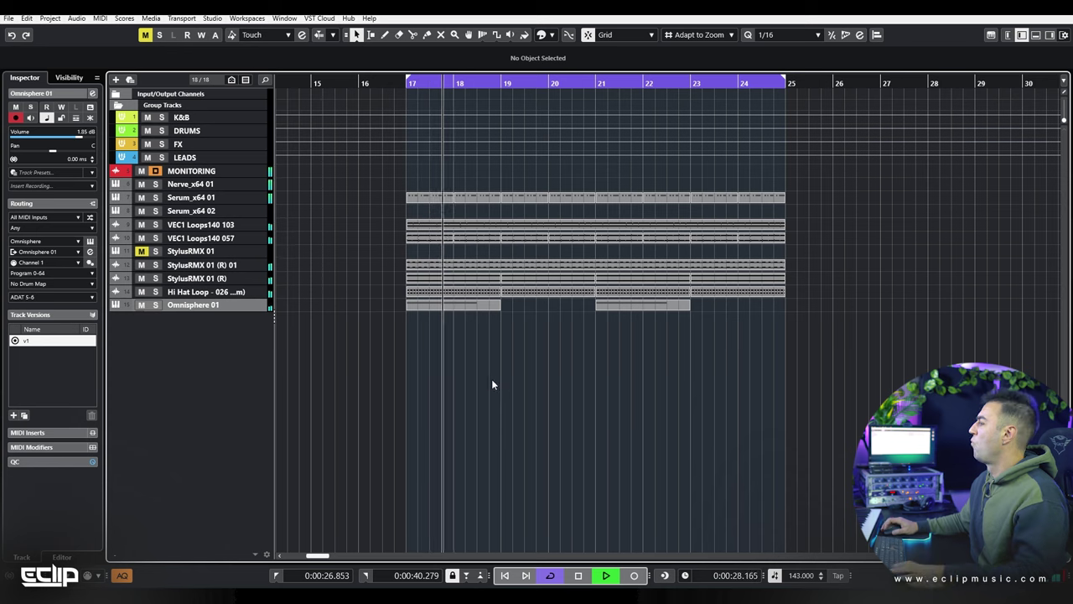
Step: Equalize the Omnisphere 01 channel with a 7.9 dB boost at 1201 Hz and a 3.7 dB cut at 312.1 Hz
scroll(489, 375, down, 4)
key(e)
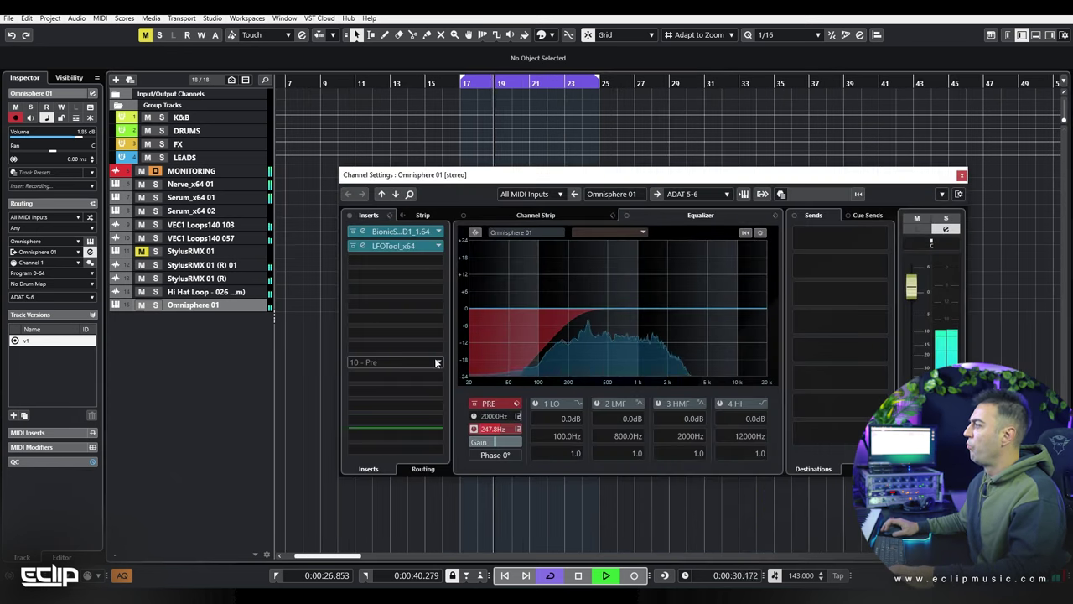
drag(614, 306, 587, 318)
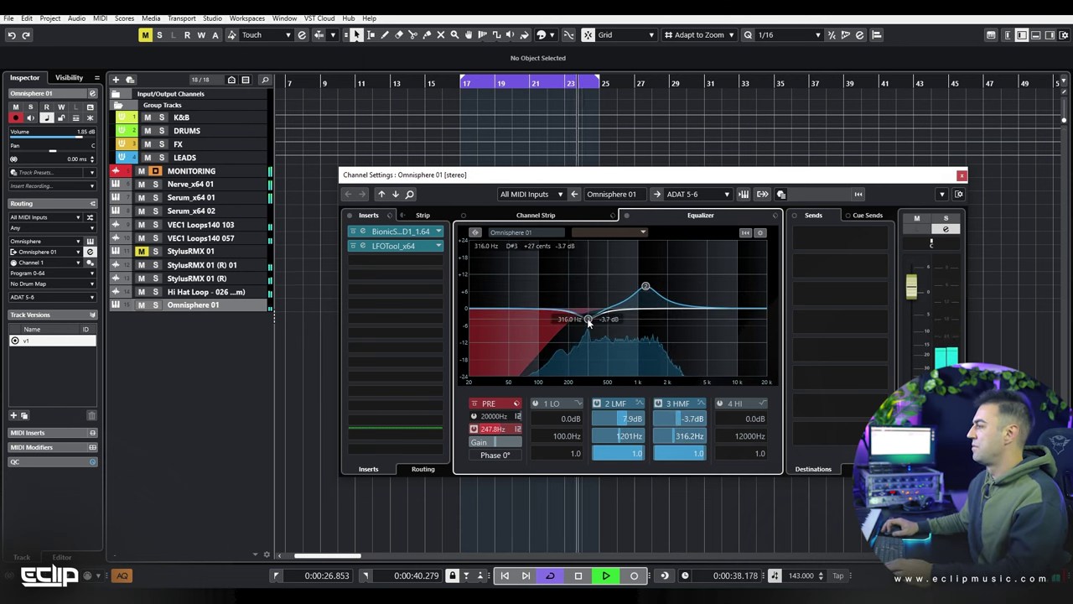
key(space)
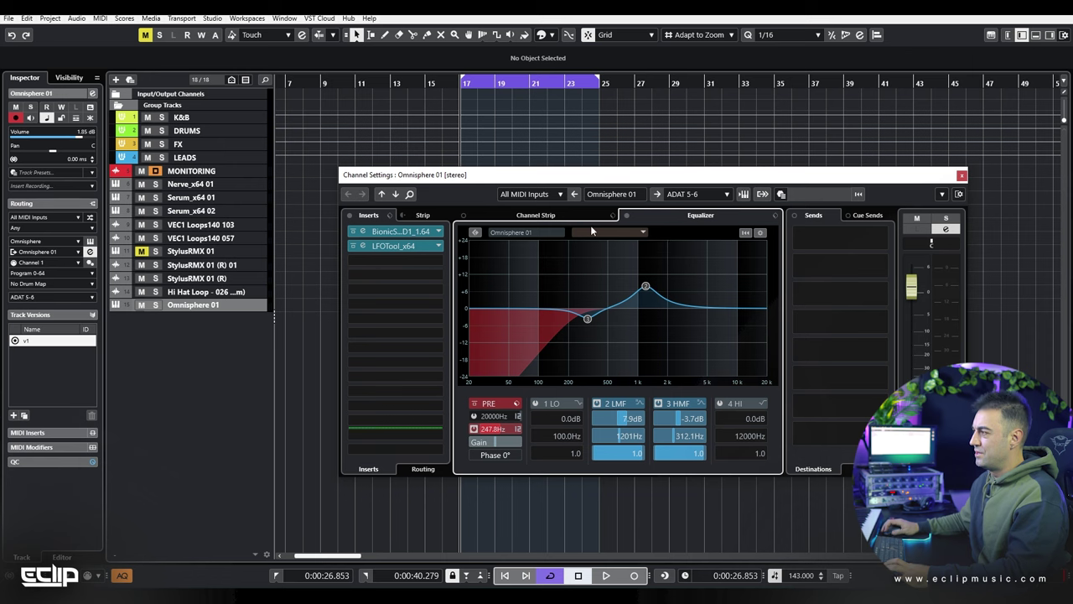
key(e)
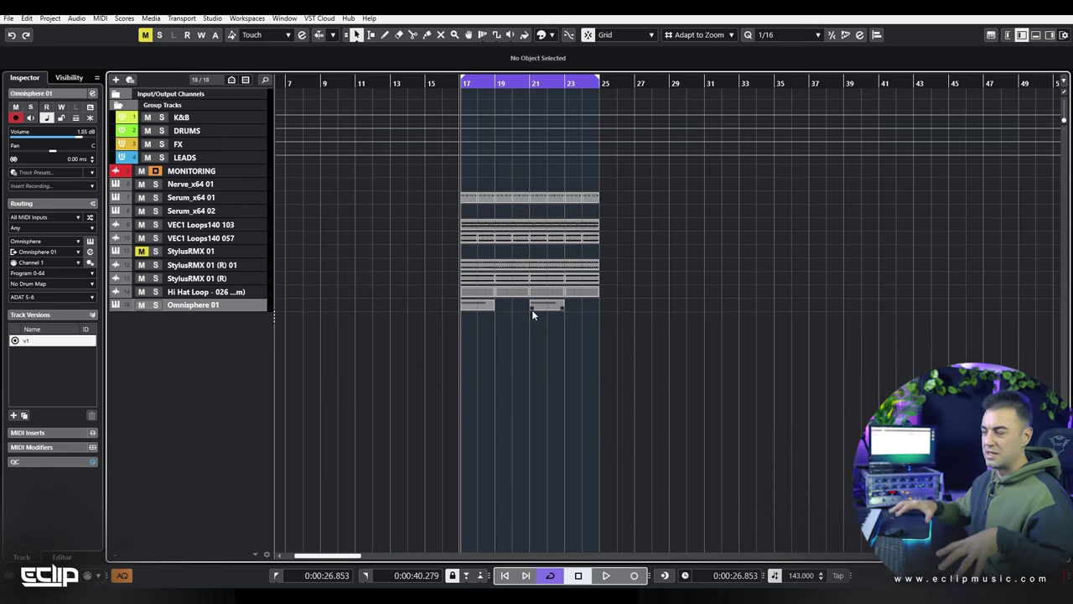
Step: Glue the two Omnisphere 01 parts together, extend the result to bar 25, and enlarge the track heights
drag(465, 306, 467, 306)
key(4)
click(477, 302)
key(1)
drag(563, 308, 602, 308)
click(552, 358)
key(shift+h)
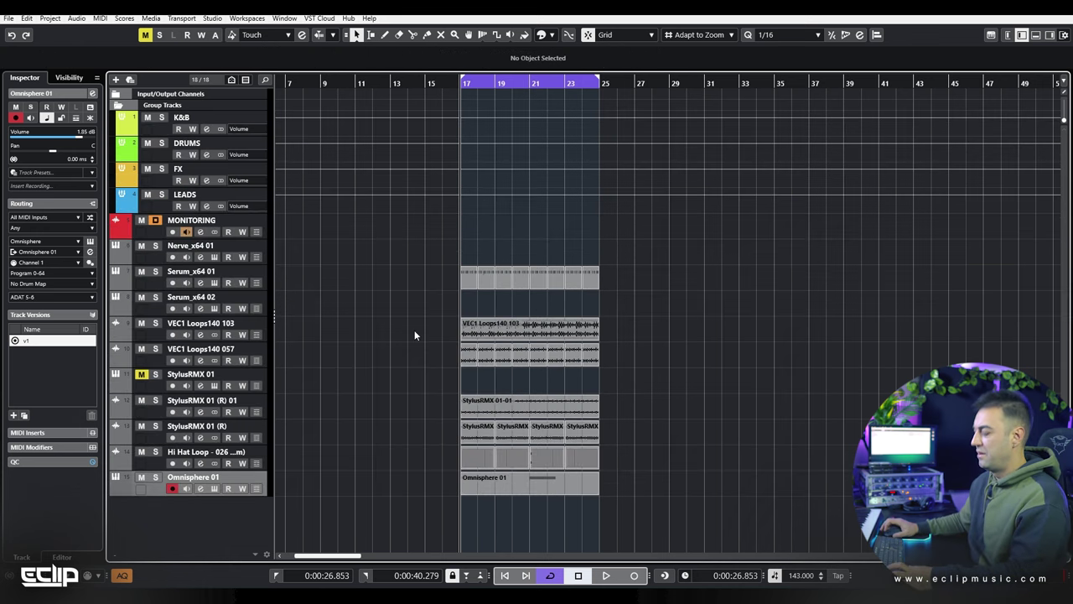
Step: Set the Omnisphere 01 low-mid EQ band to 5.5 dB at 1042 Hz with a Q of 0.1, and play the groove
key(e)
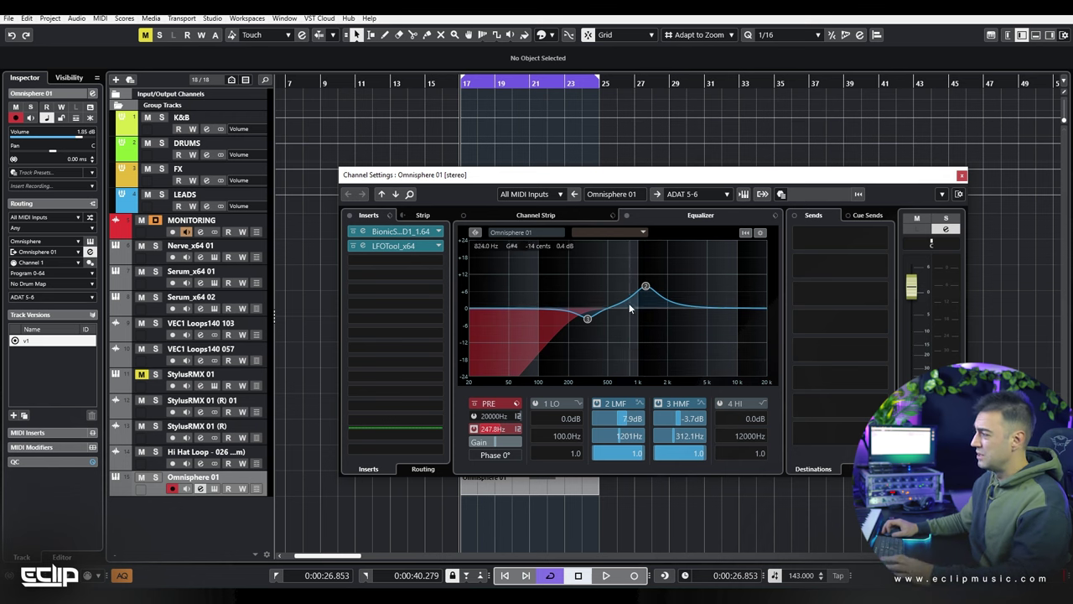
mouse_move(645, 287)
mouse_down()
mouse_move(615, 290)
mouse_move(637, 284)
mouse_move(641, 297)
mouse_up()
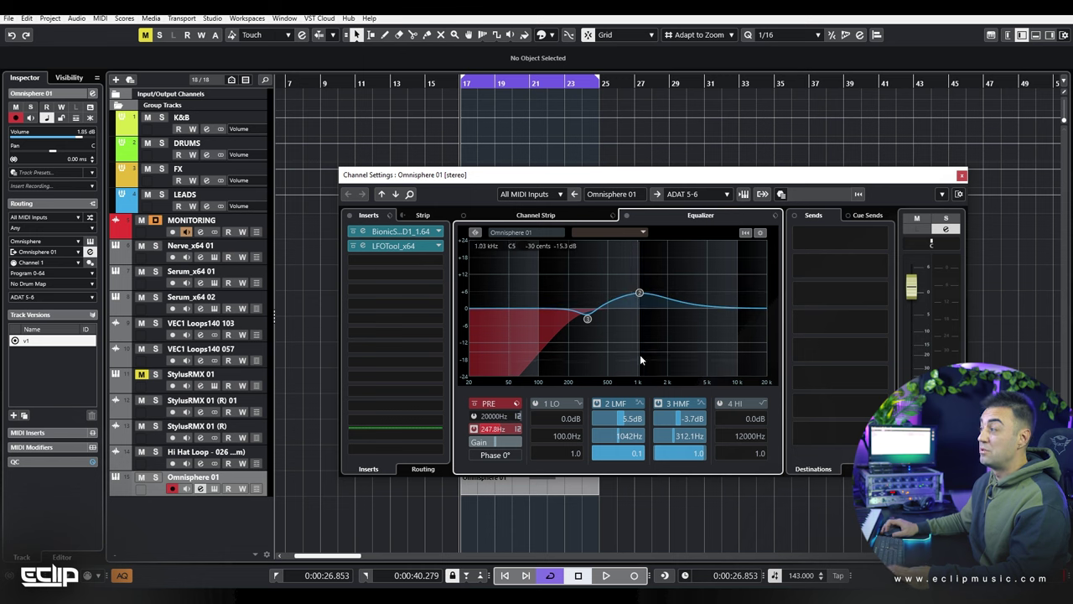
key(e)
key(space)
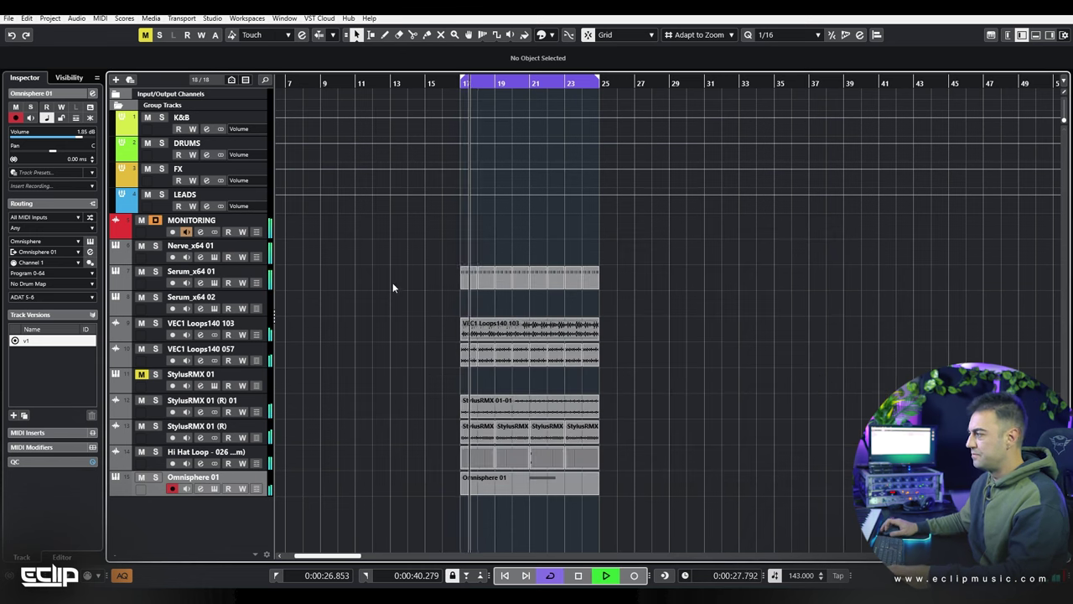
Step: Render the eight-bar Omnisphere 01 part in place to a new audio track and resume playback
click(513, 485)
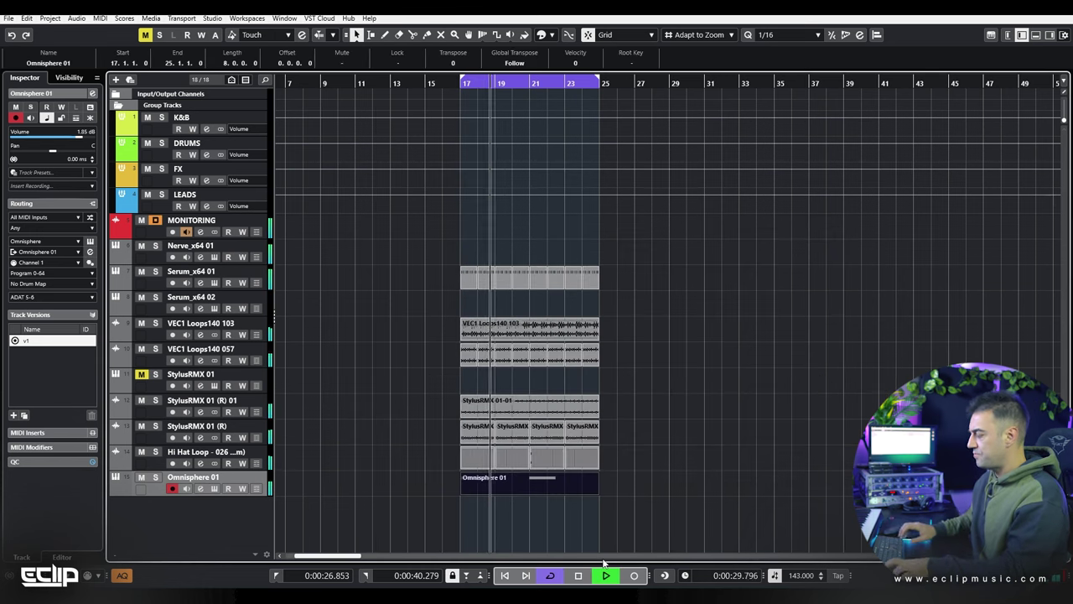
key(ctrl+r)
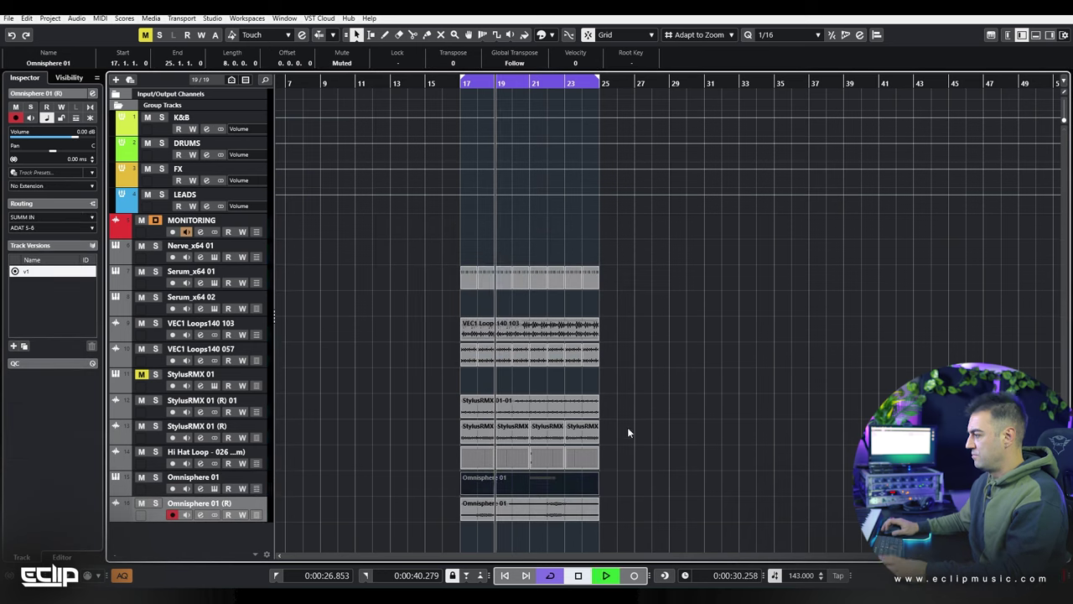
key(space)
Step: Delete the muted Omnisphere 01 MIDI part, dismiss the track version options and restart playback from bar 17
click(559, 478)
right_click(263, 482)
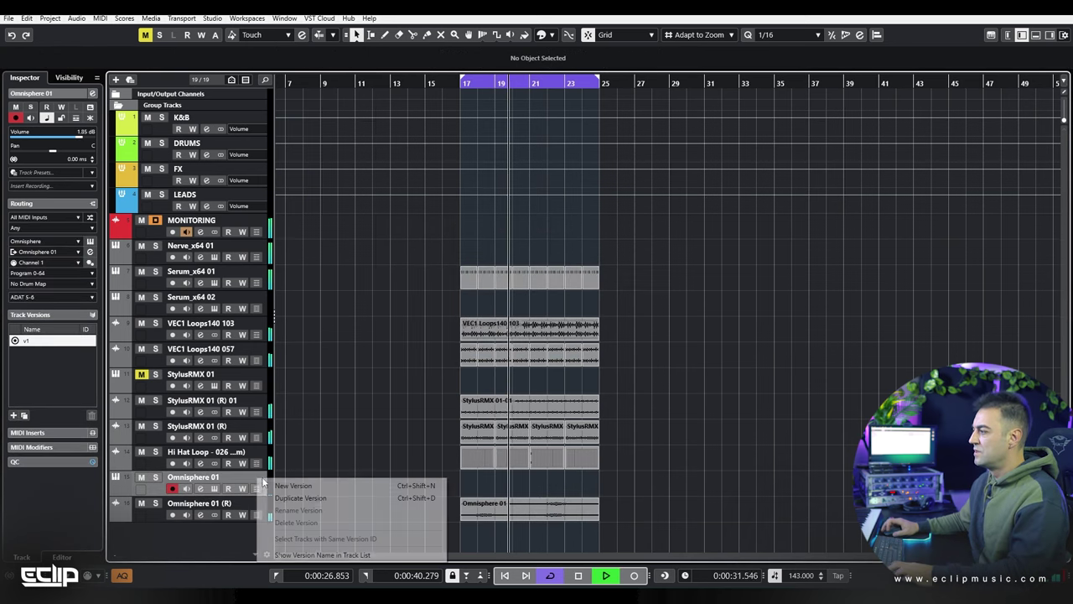
click(508, 495)
key(space)
key(space)
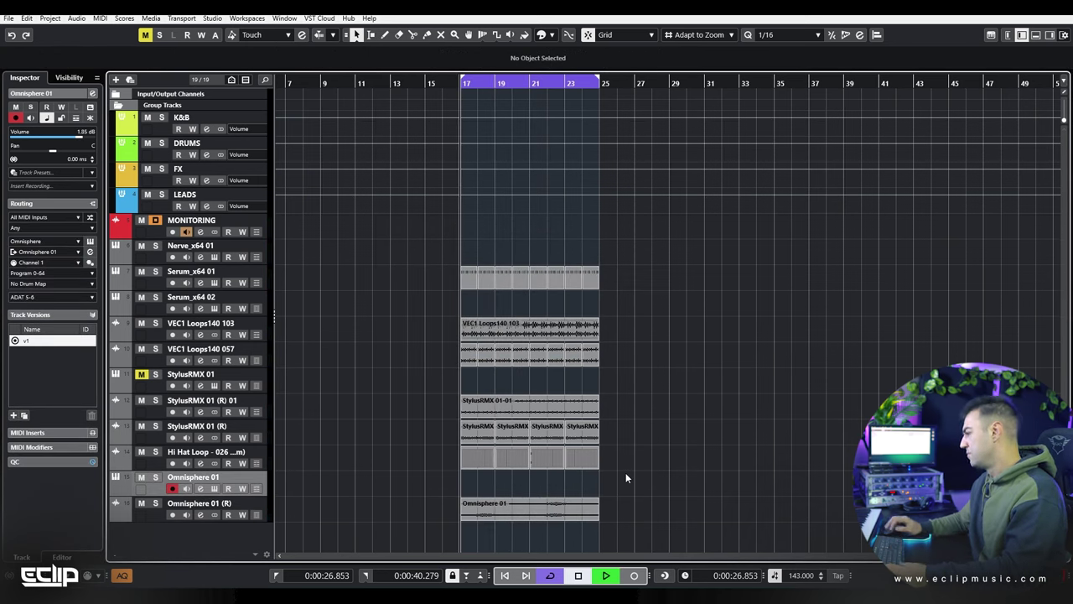
Step: Open Omnisphere on the Omnisphere 01 track, audition Cannon Reverse from Impacts and Hits, and load and play Tara Auntie Dalek Reverse
scroll(485, 482, up, 4)
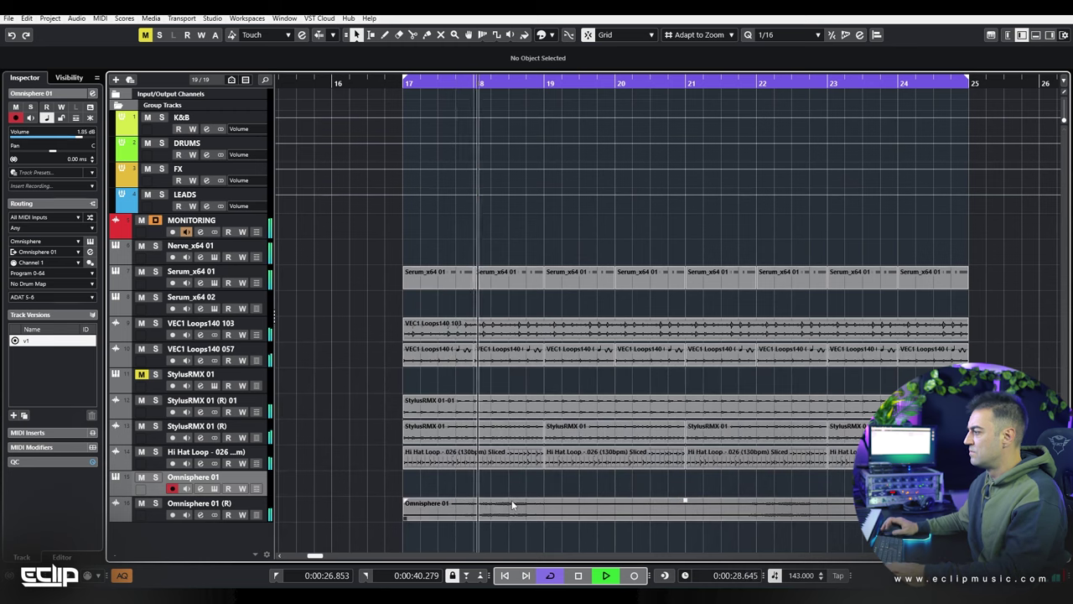
scroll(555, 490, down, 4)
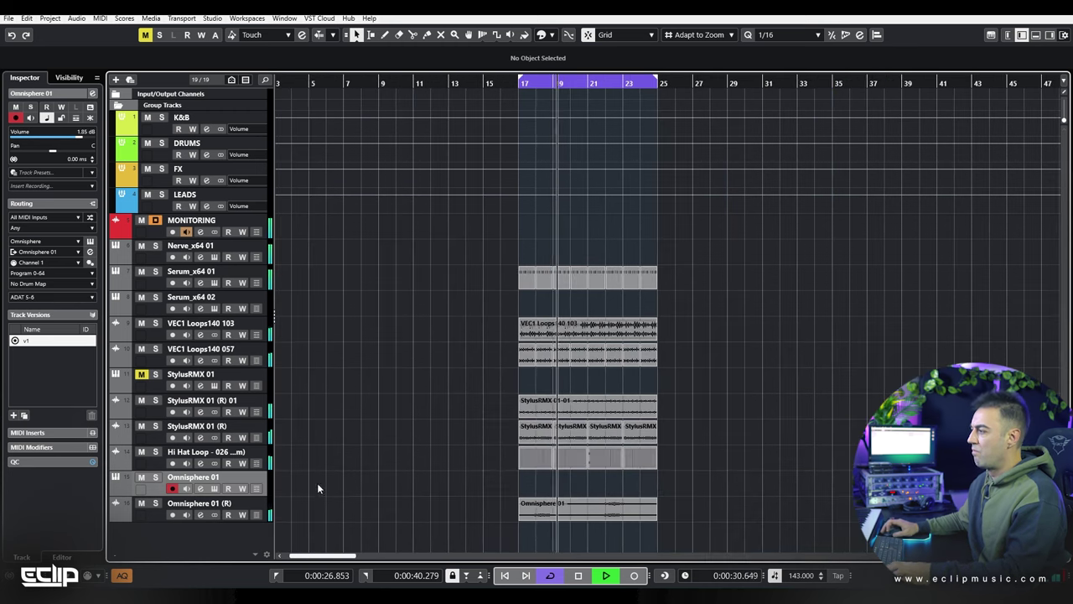
click(214, 488)
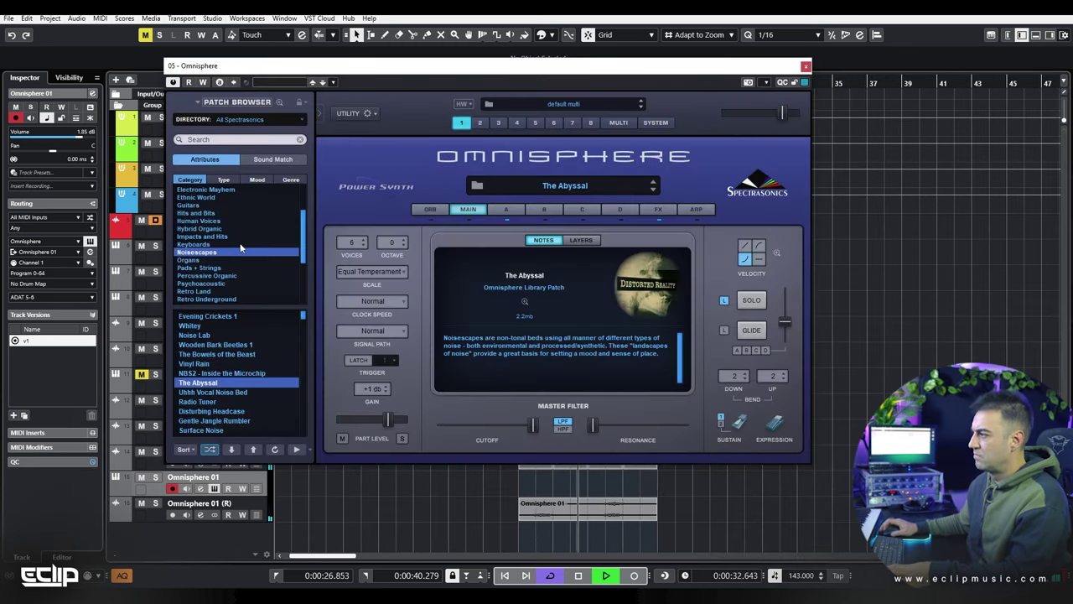
click(193, 228)
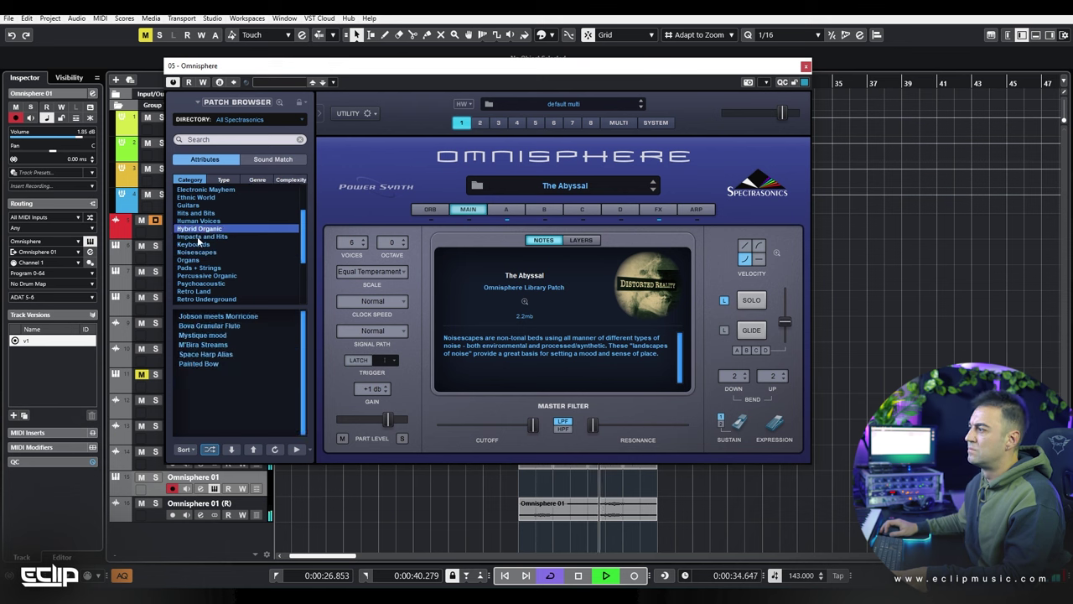
click(195, 237)
click(204, 373)
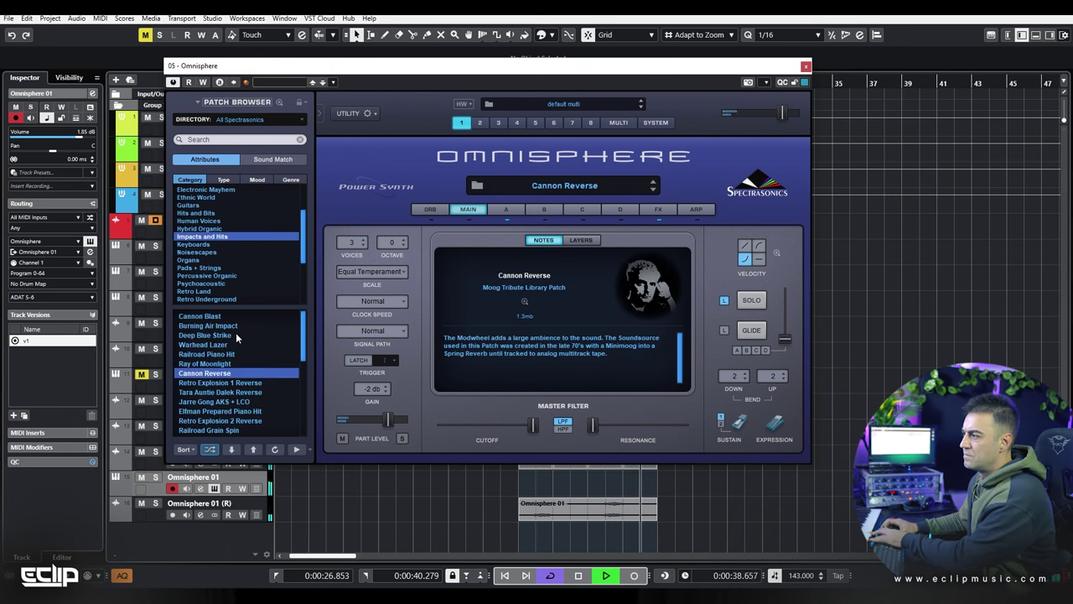
click(219, 391)
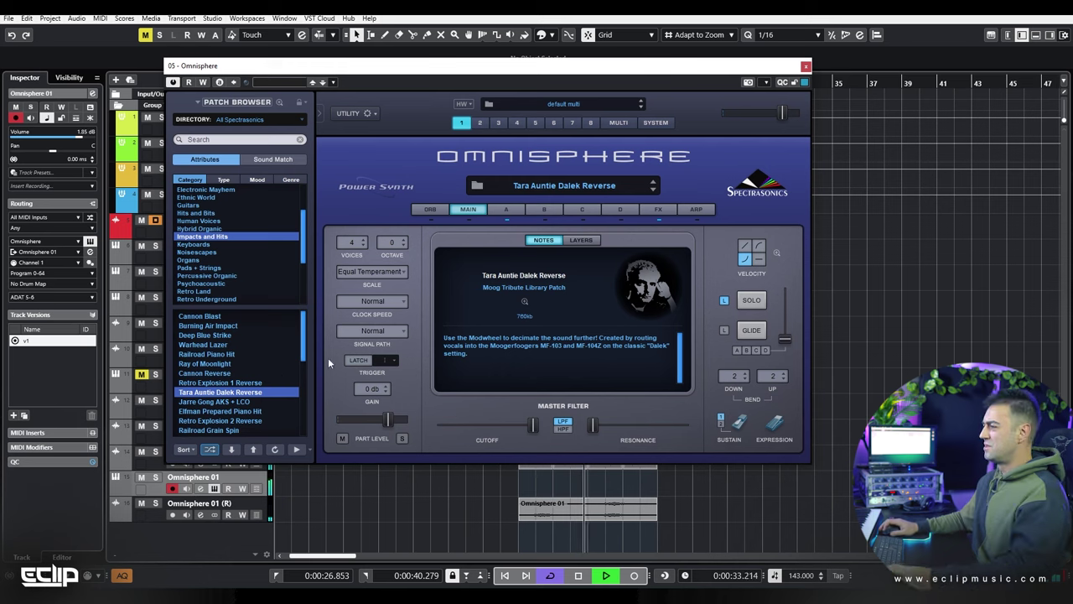
Step: Close Omnisphere, insert the just-played notes retrospectively as a part on Omnisphere 01 from bar 17 to 25, and stop playback
click(806, 66)
key(shift+KP_Multiply)
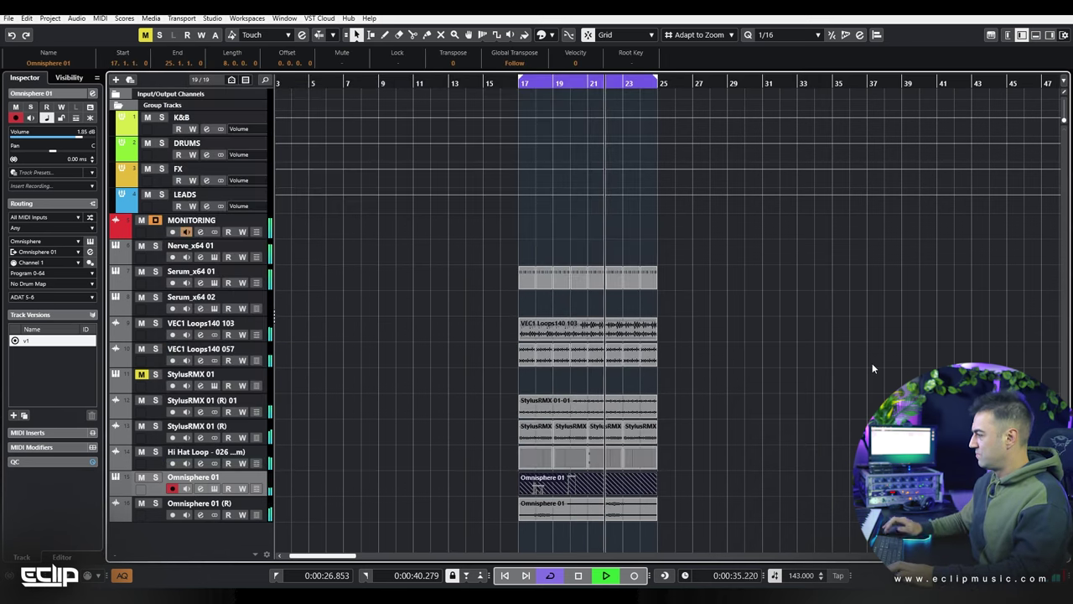
scroll(562, 503, up, 3)
key(ctrl+shift+a)
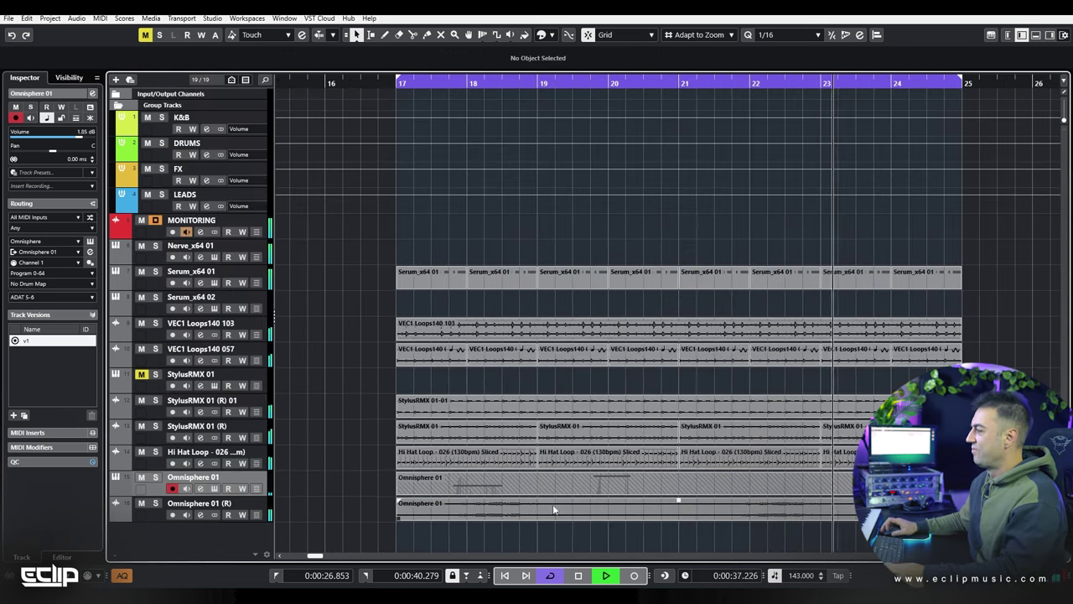
key(space)
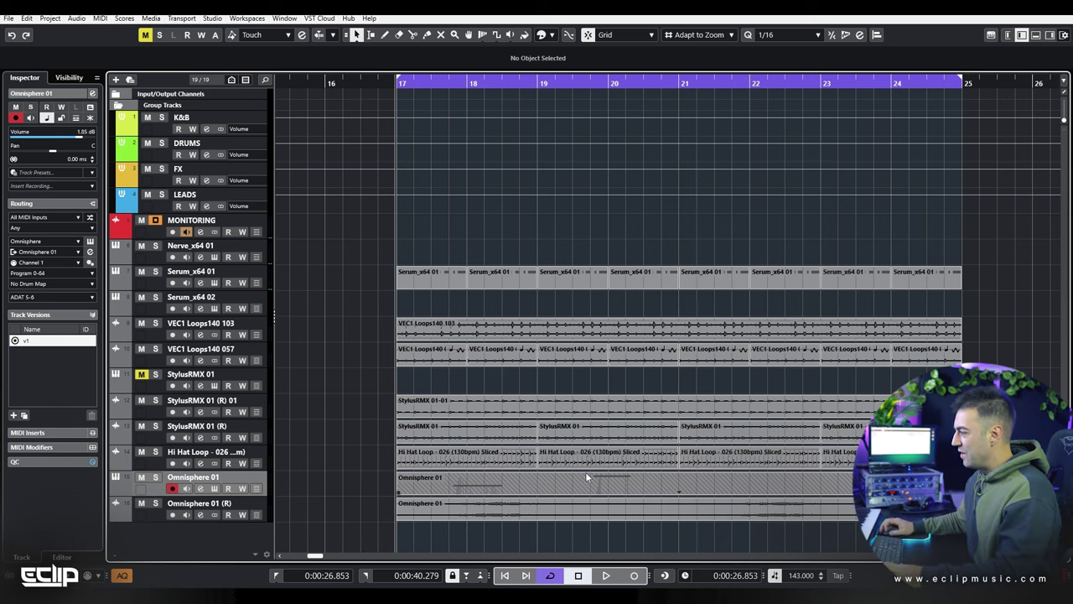
Step: Split the Omnisphere 01 recording at 19.4.1 and delete the unwanted takes, keeping only the part up to bar 25
alt+click(590, 482)
click(544, 485)
drag(656, 485, 621, 480)
click(582, 486)
key(Delete)
key(Delete)
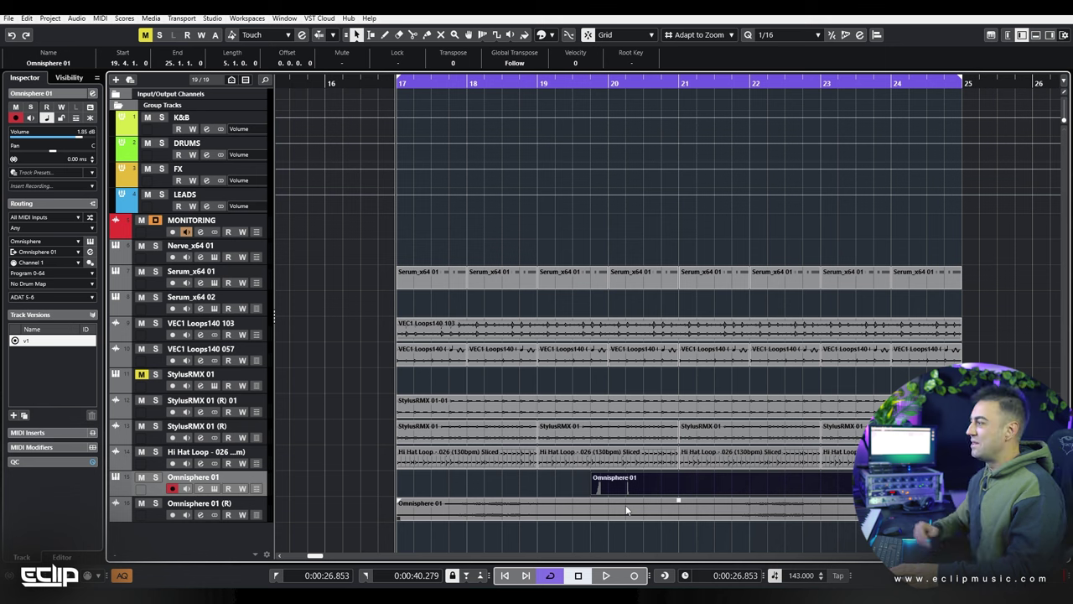
Step: Solo the Omnisphere 01 track and audition the trimmed part from its start at 19.4.1
key(s)
key(l)
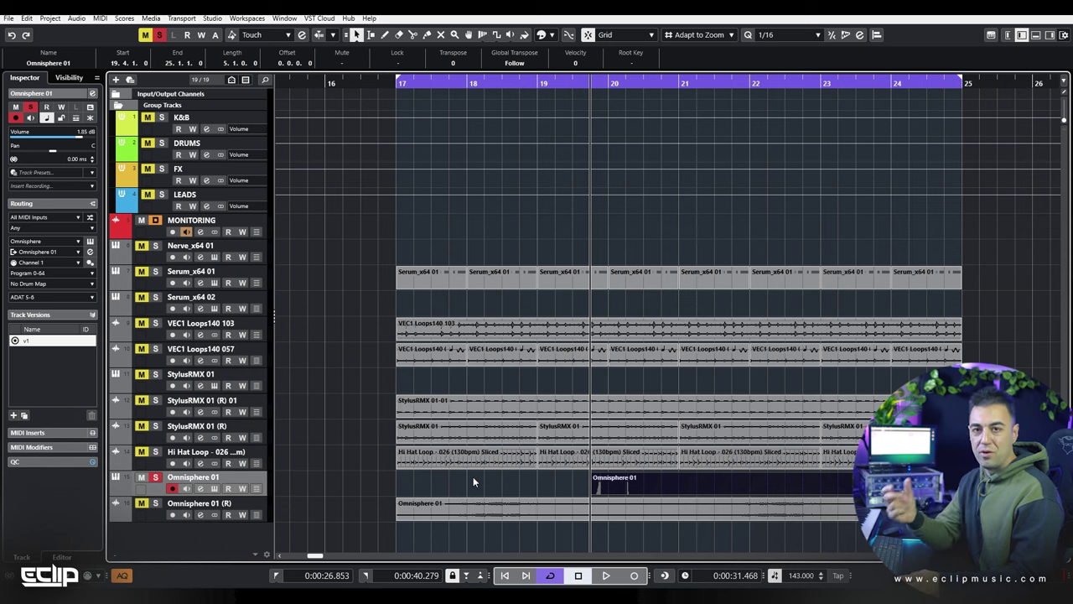
key(space)
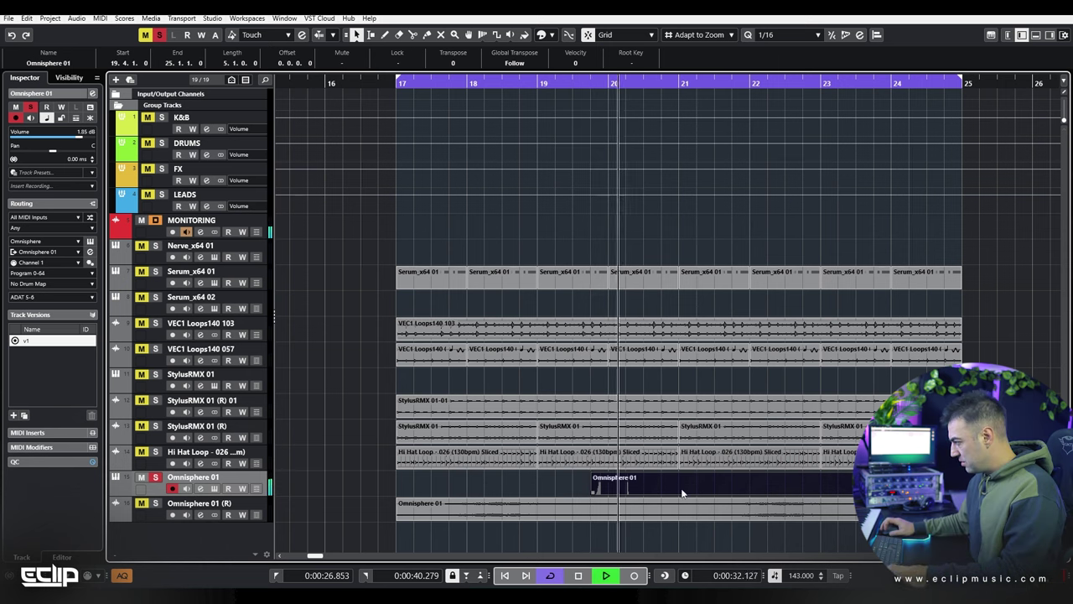
Step: Render the trimmed Omnisphere 01 part in place to a new audio track, delete the MIDI part and resume playback
key(alt+r)
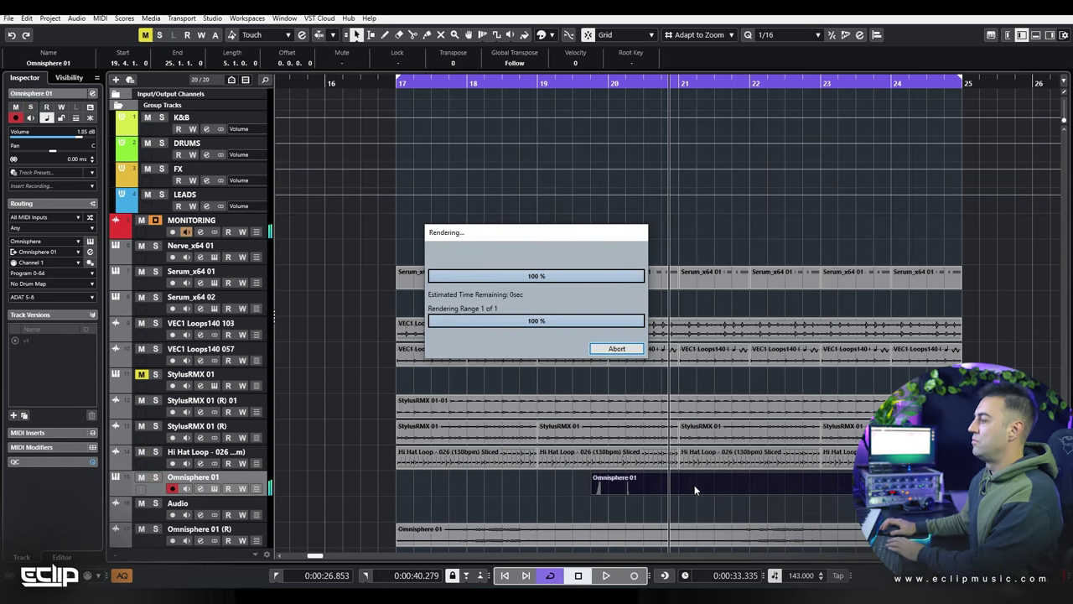
key(Delete)
key(space)
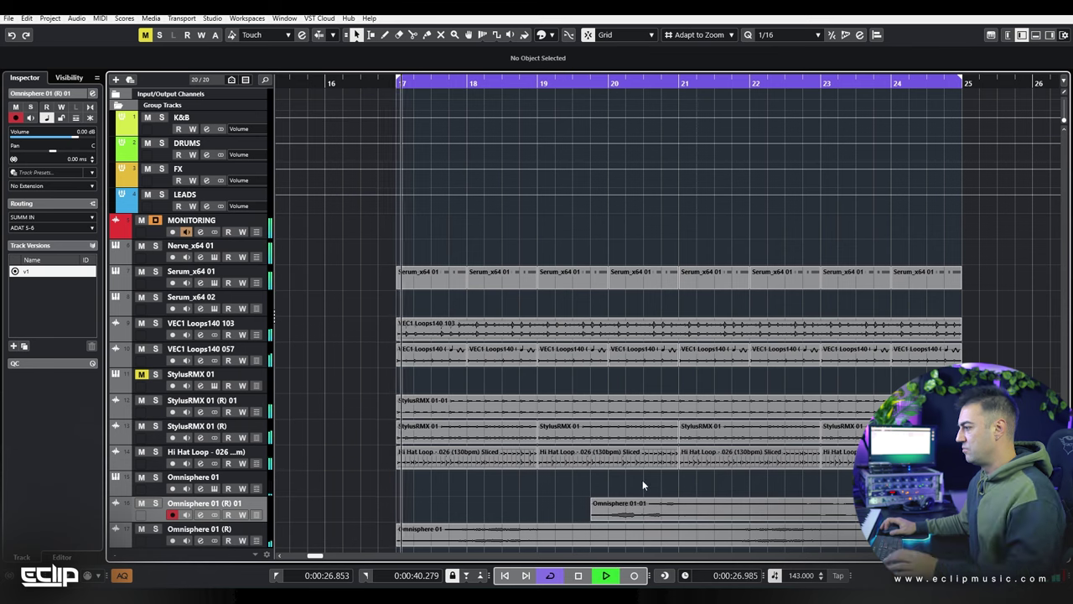
Step: Raise the Nerve_x64 01 channel volume to -0.20 dB in its channel settings
key(g)
scroll(507, 443, down, 1)
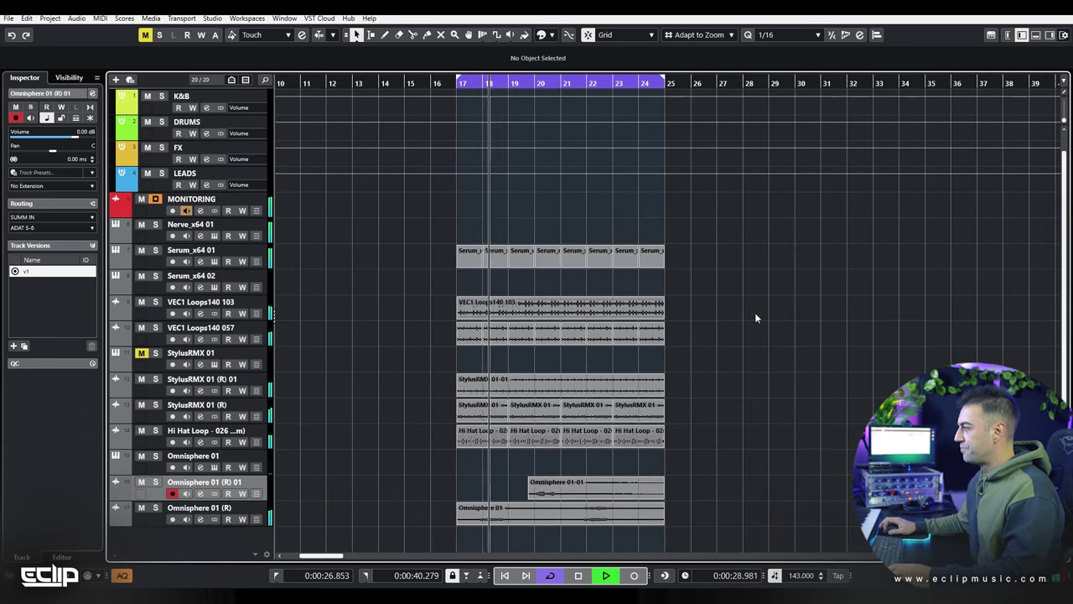
click(262, 238)
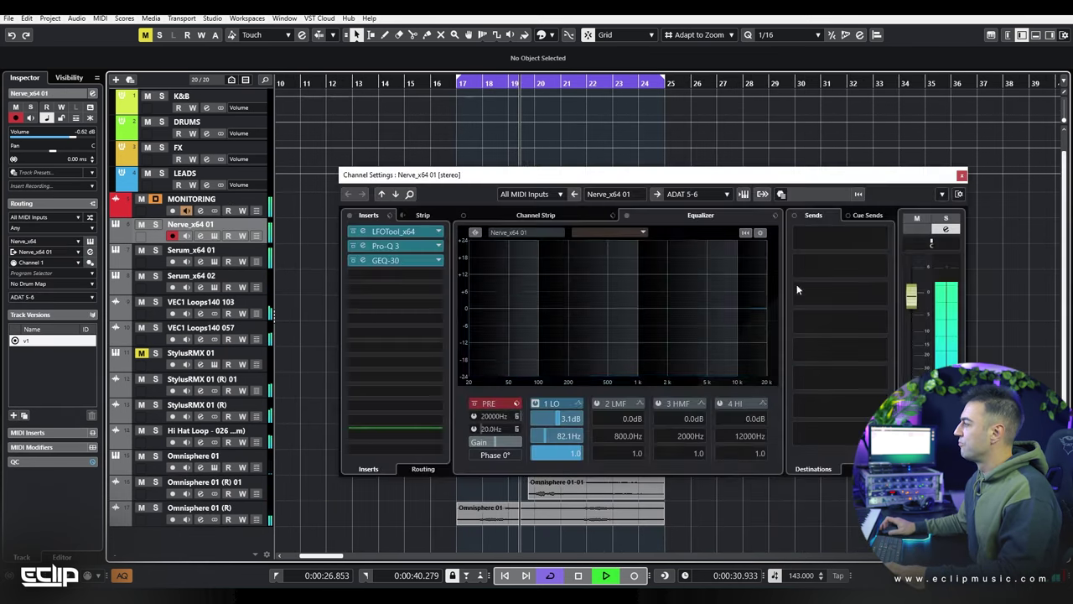
key(e)
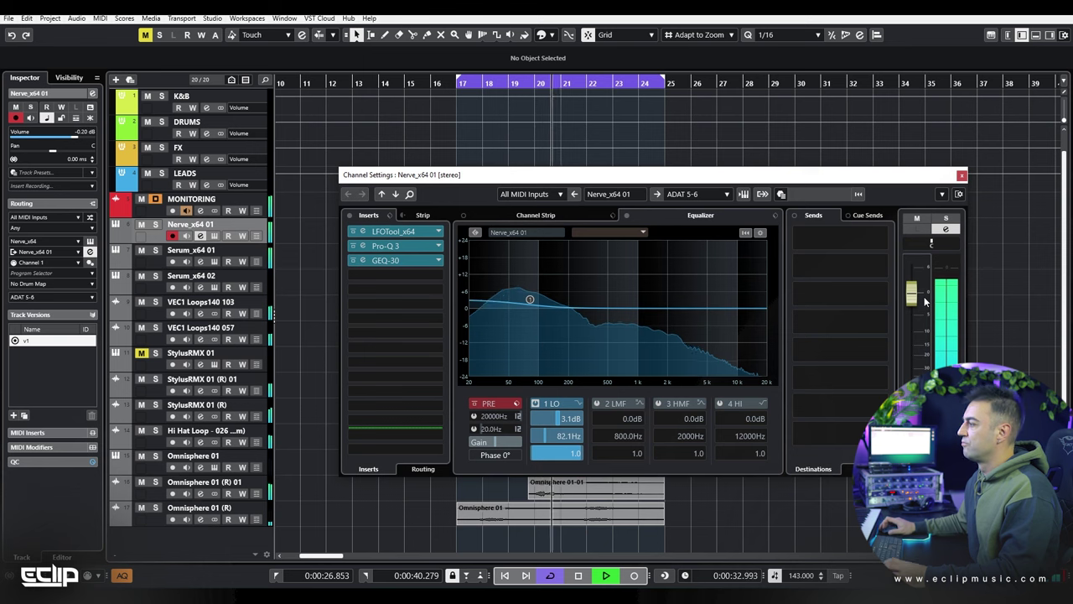
key(e)
Step: Audition more Impacts and Hits patches in Omnisphere, including Distorted Dream Hit and Hammer Zimmer Hit, and load Space Invader Falls In Battle
click(262, 454)
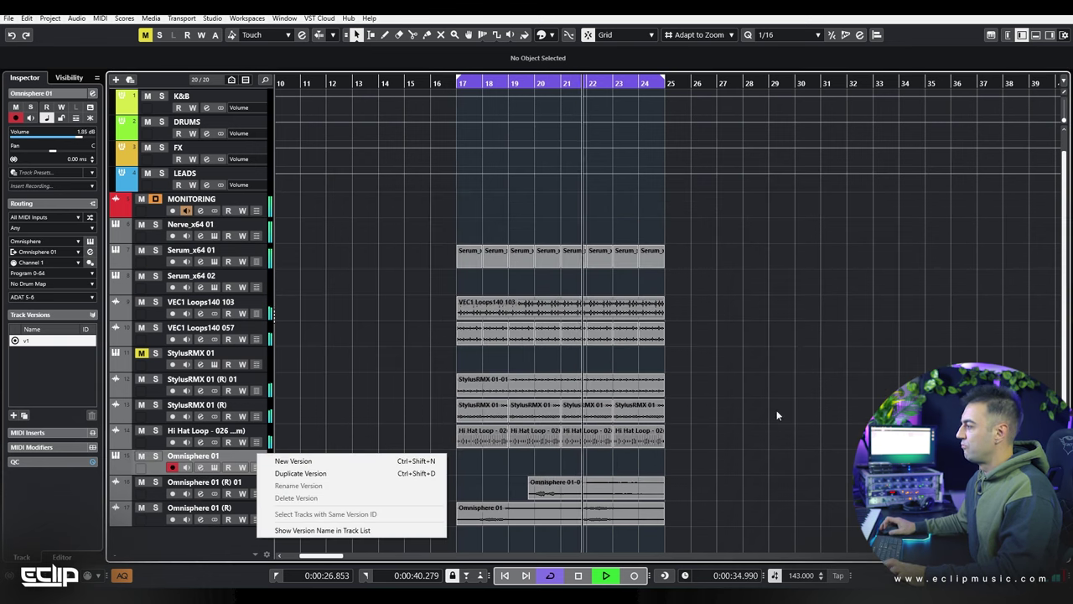
click(779, 416)
key(e)
click(238, 412)
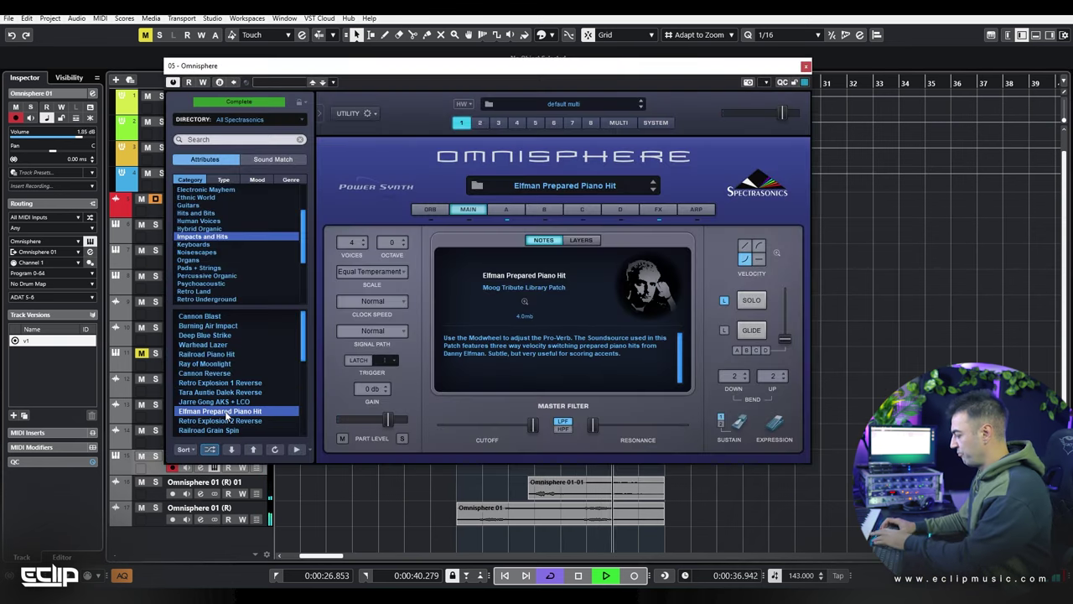
click(247, 418)
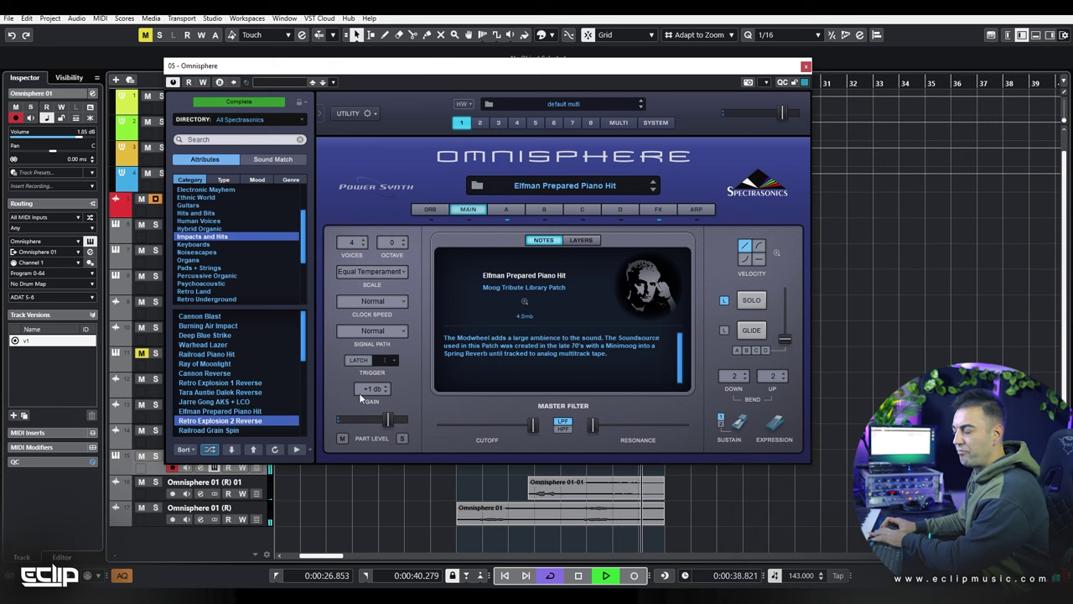
scroll(264, 355, down, 1)
scroll(263, 354, down, 3)
click(227, 391)
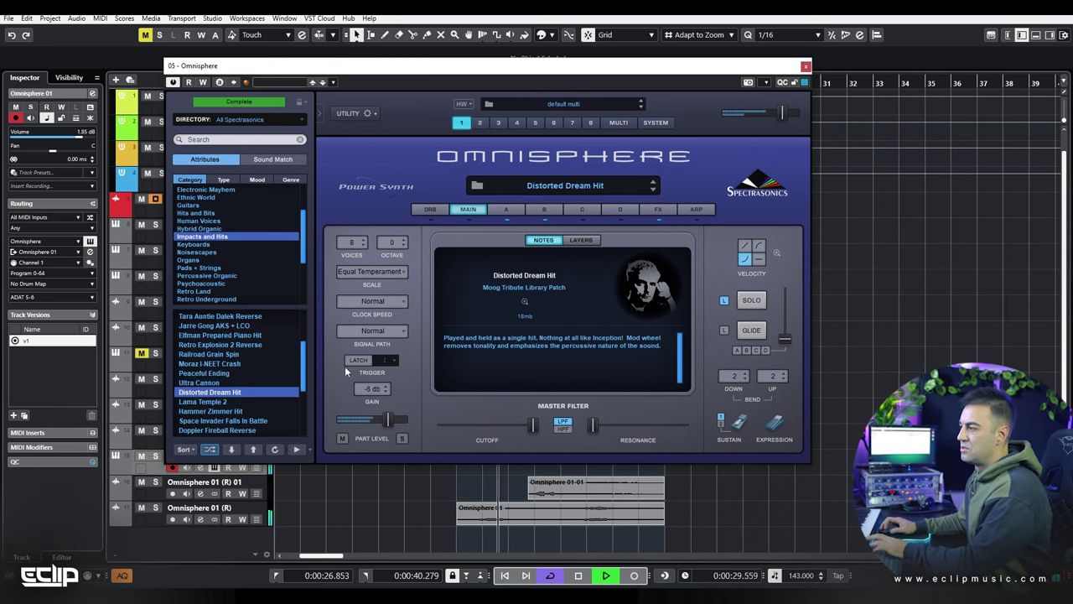
click(213, 402)
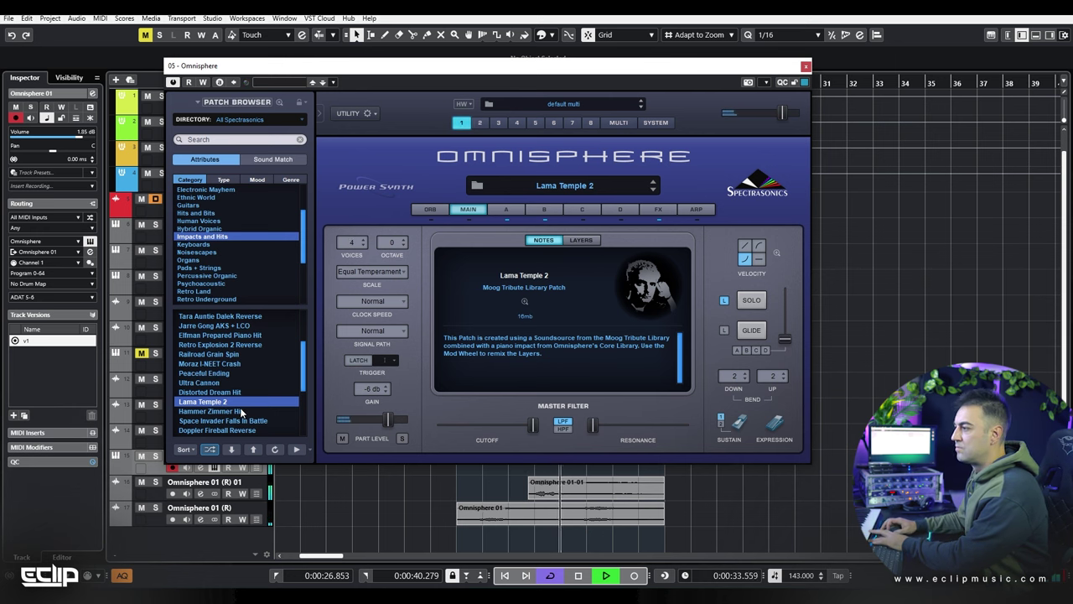
click(240, 411)
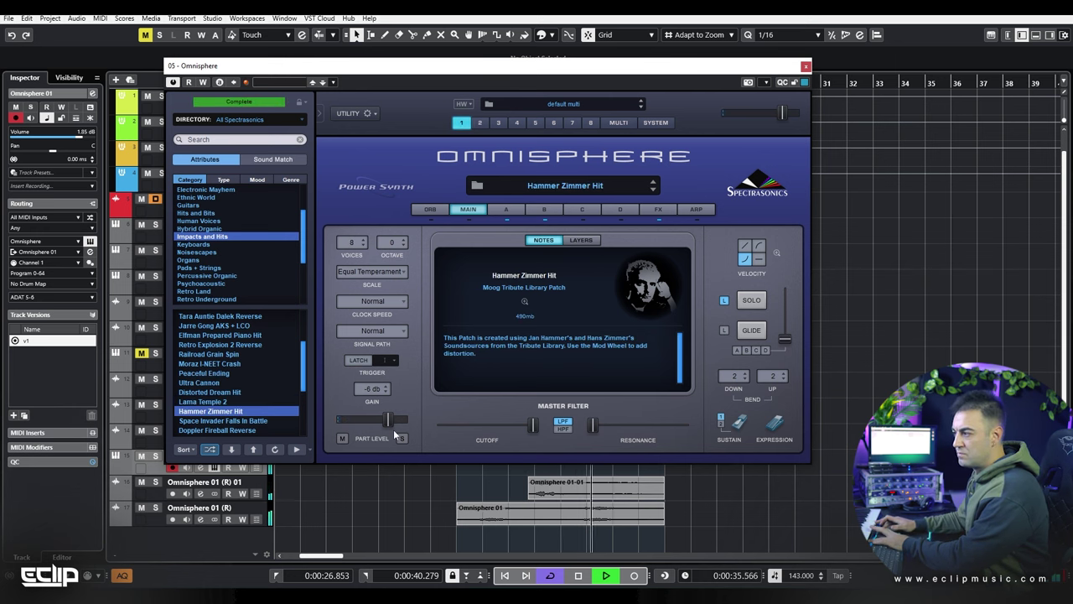
scroll(237, 373, down, 2)
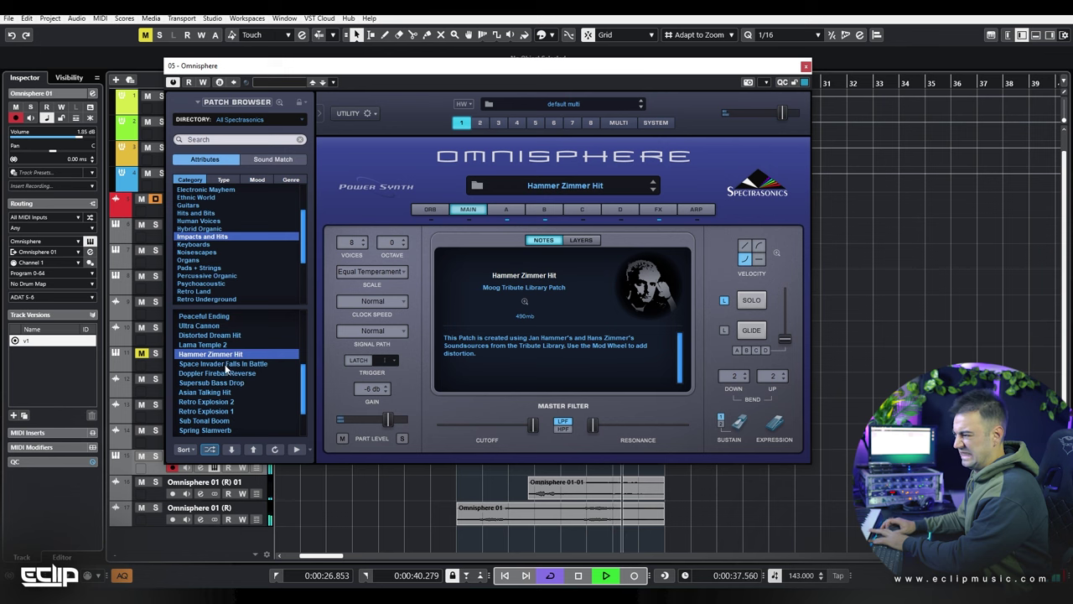
click(234, 363)
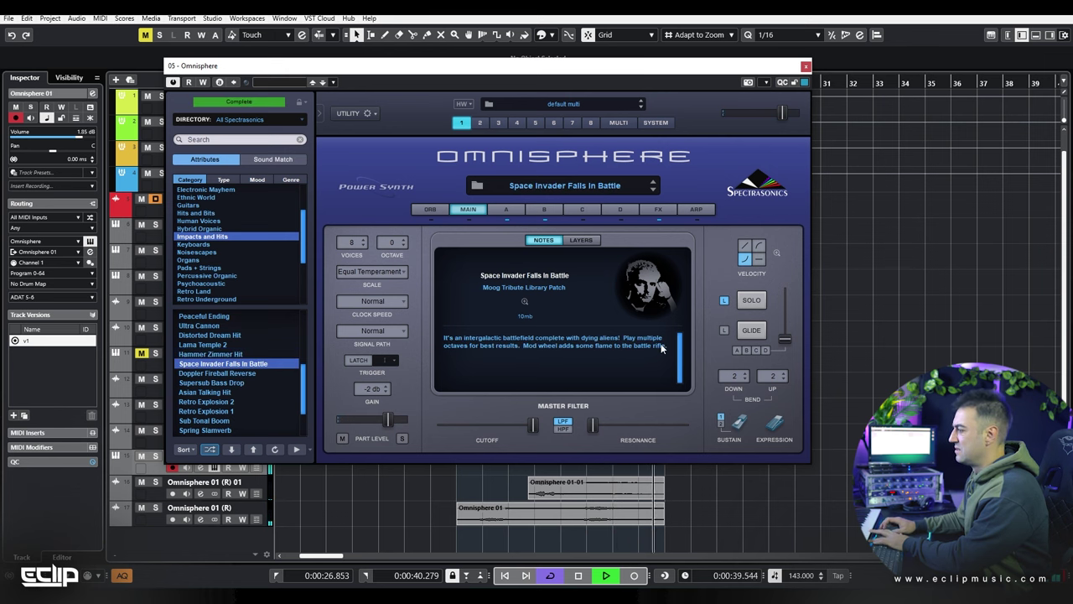
Step: Stop playback, insert the just-played notes as an eight-bar Omnisphere 01 part from bar 17, and close Omnisphere
key(space)
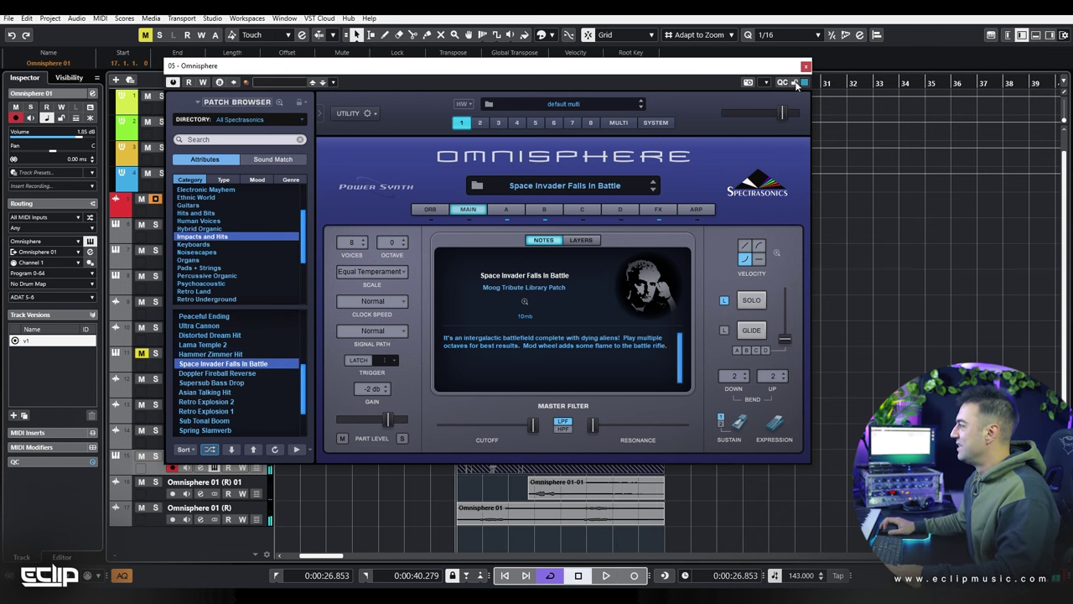
click(806, 65)
scroll(672, 461, up, 5)
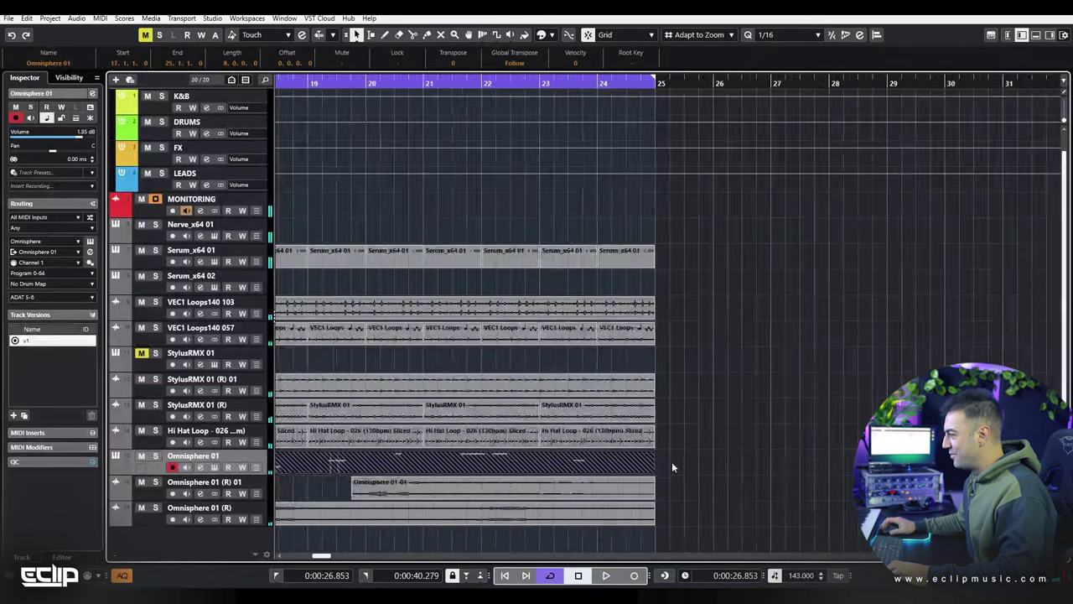
Step: Split the new Omnisphere 01 recording at 23.3.1, delete everything before it and keep one audible part up to bar 25
alt+click(442, 471)
click(426, 468)
key(Delete)
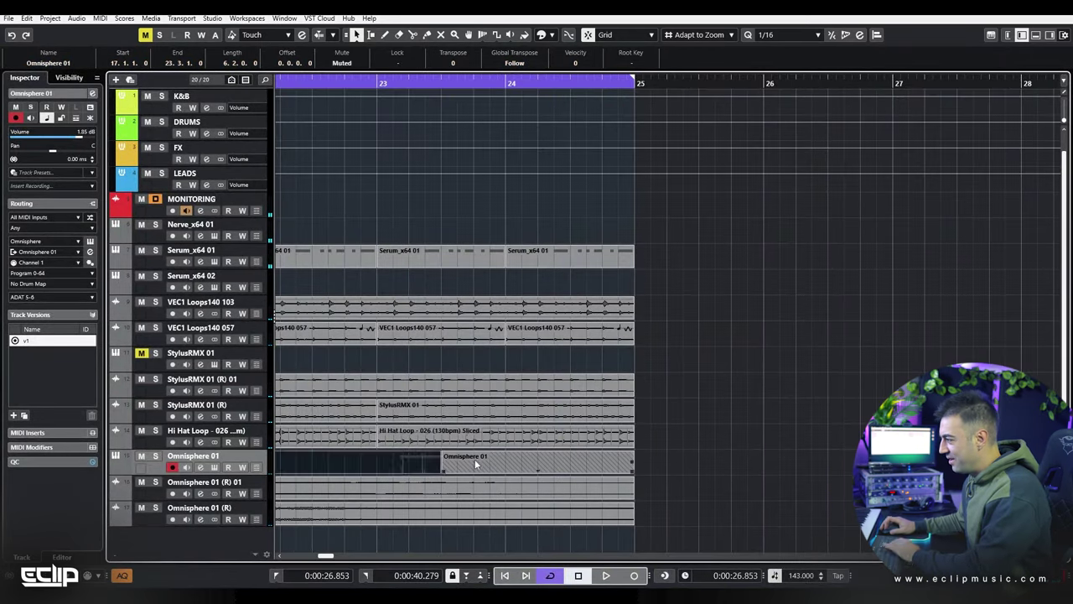
key(ctrl+z)
key(ctrl+shift+z)
click(684, 447)
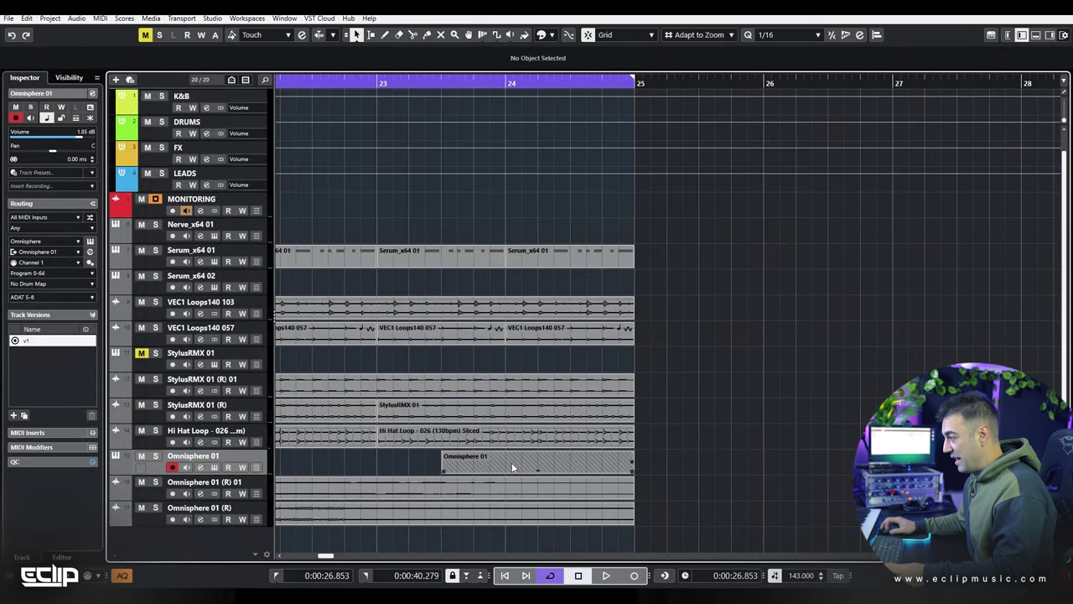
click(503, 467)
key(4)
click(469, 467)
key(1)
scroll(558, 469, down, 4)
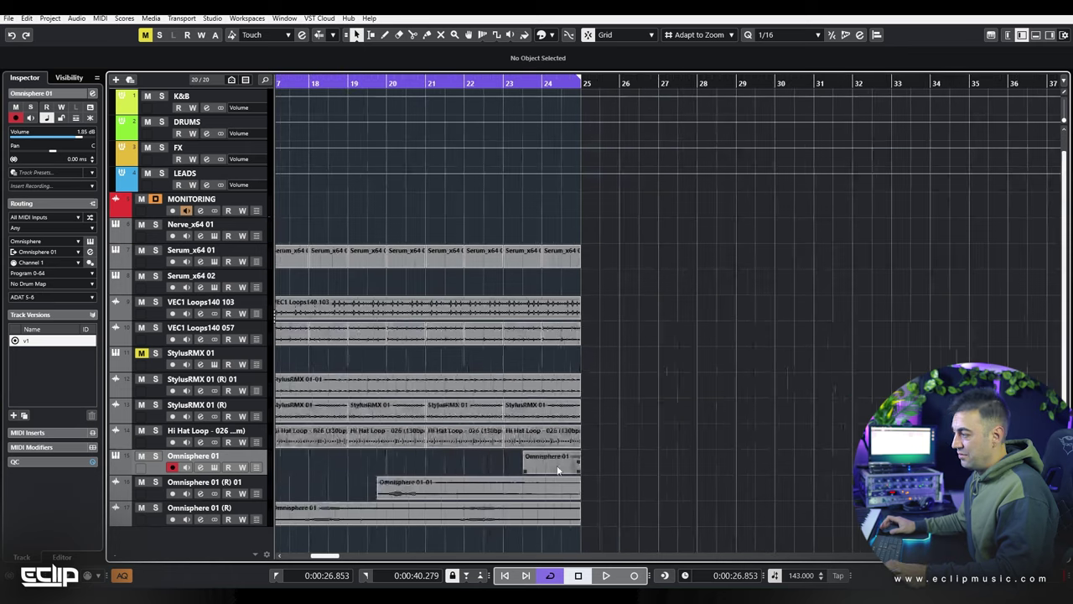
Step: Solo and audition the Omnisphere 01 part from 23.3.1, and open its notes in the Key Editor
key(s)
key(n)
key(space)
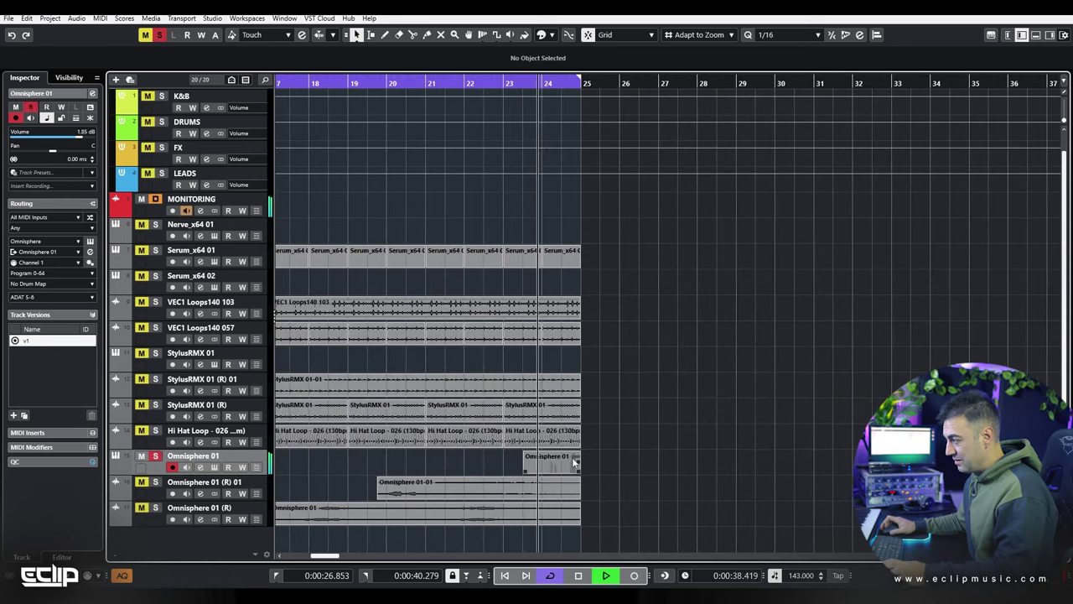
key(space)
scroll(551, 465, up, 4)
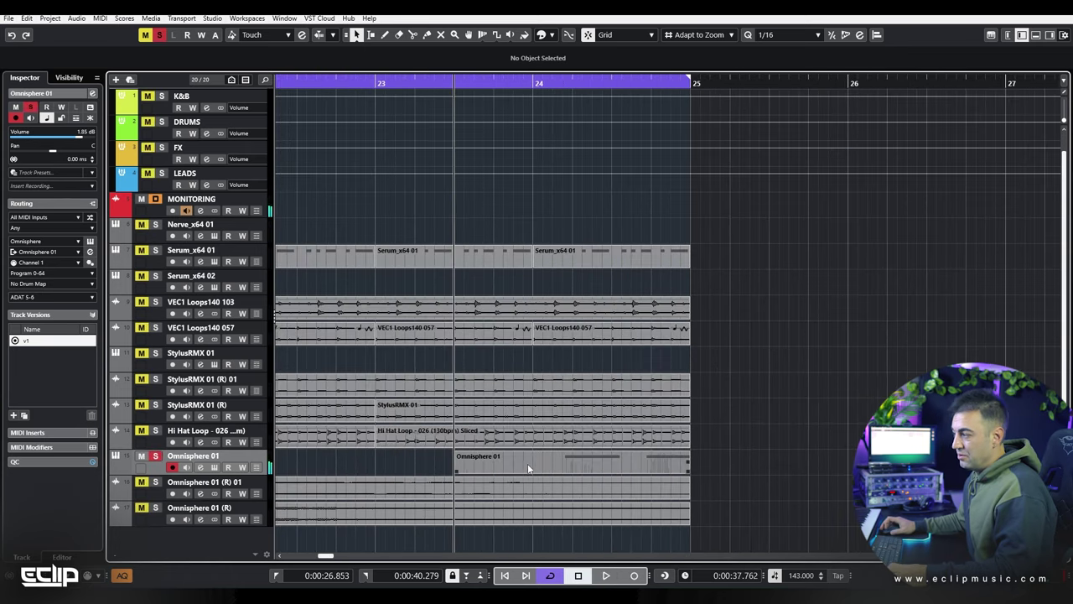
double_click(527, 462)
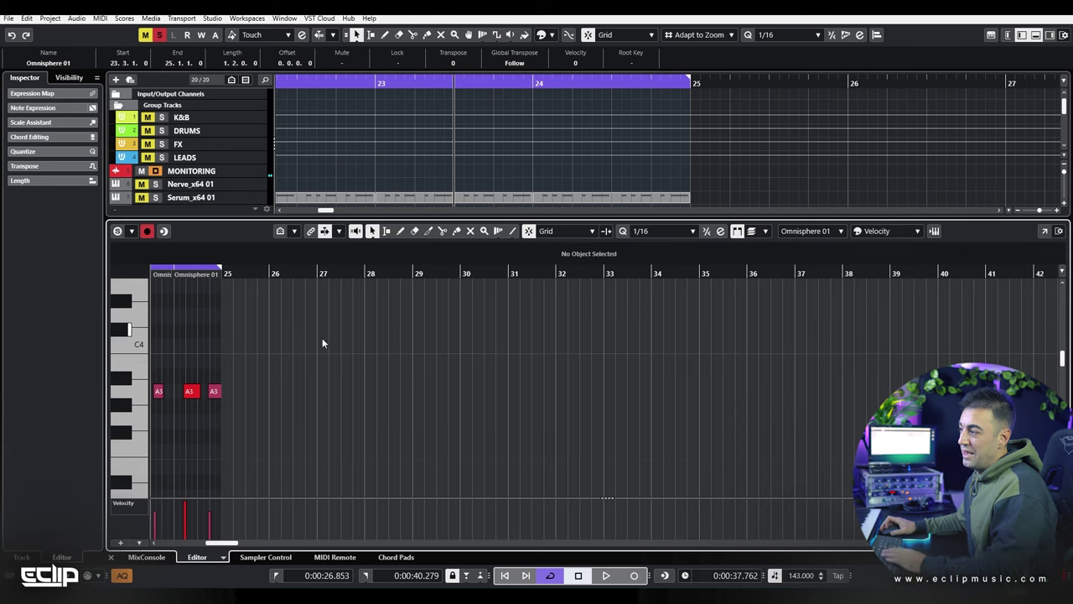
Step: Quantize the first A3 note of the Omnisphere 01 part so it starts at 23.3.1, and close the Key Editor
scroll(171, 384, up, 8)
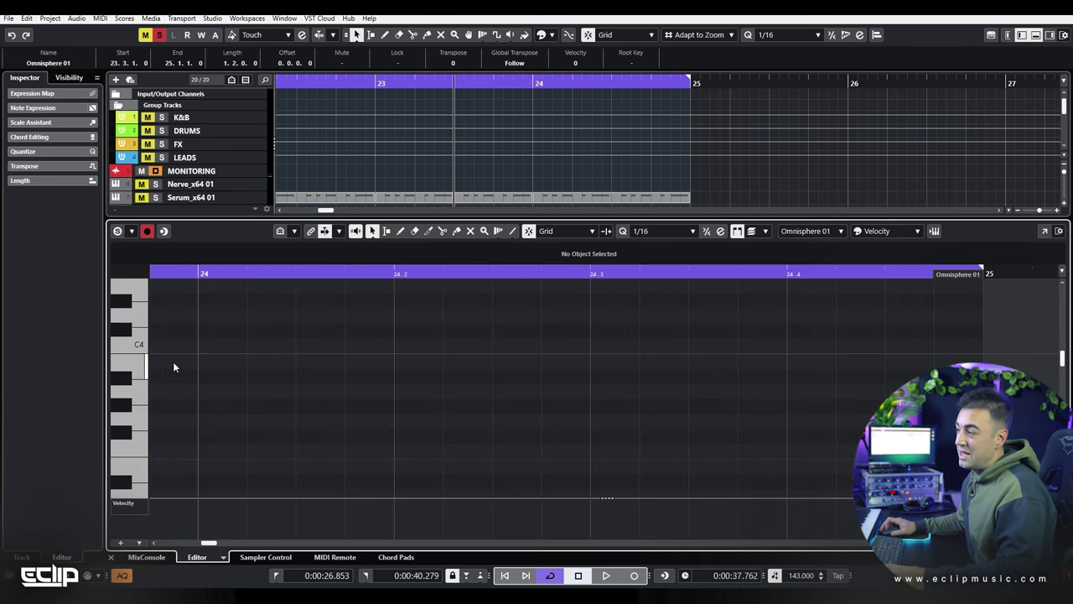
scroll(202, 353, left, 3)
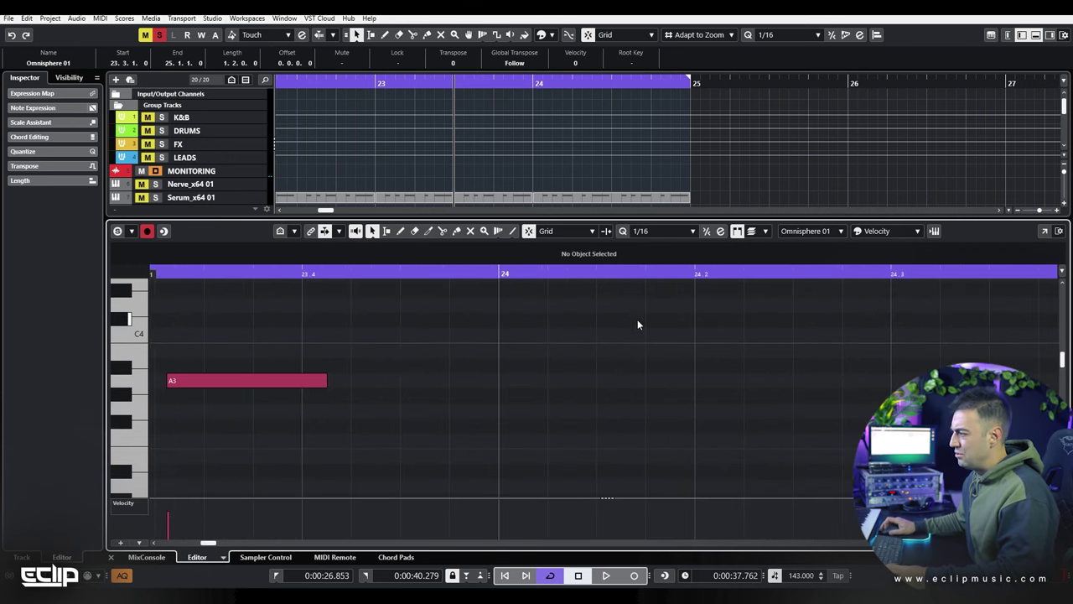
drag(192, 350, 379, 414)
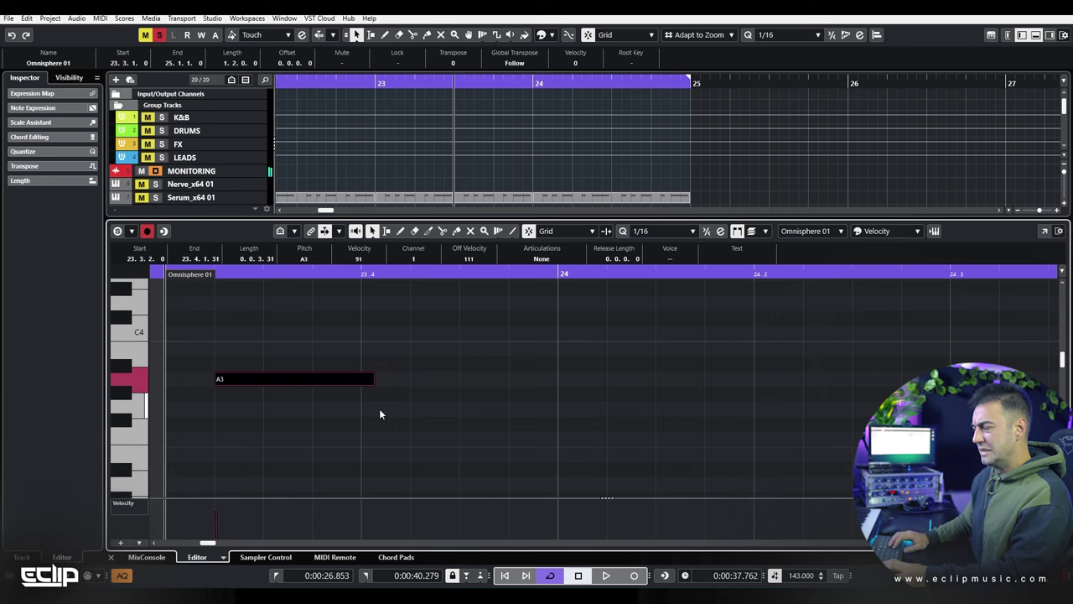
key(q)
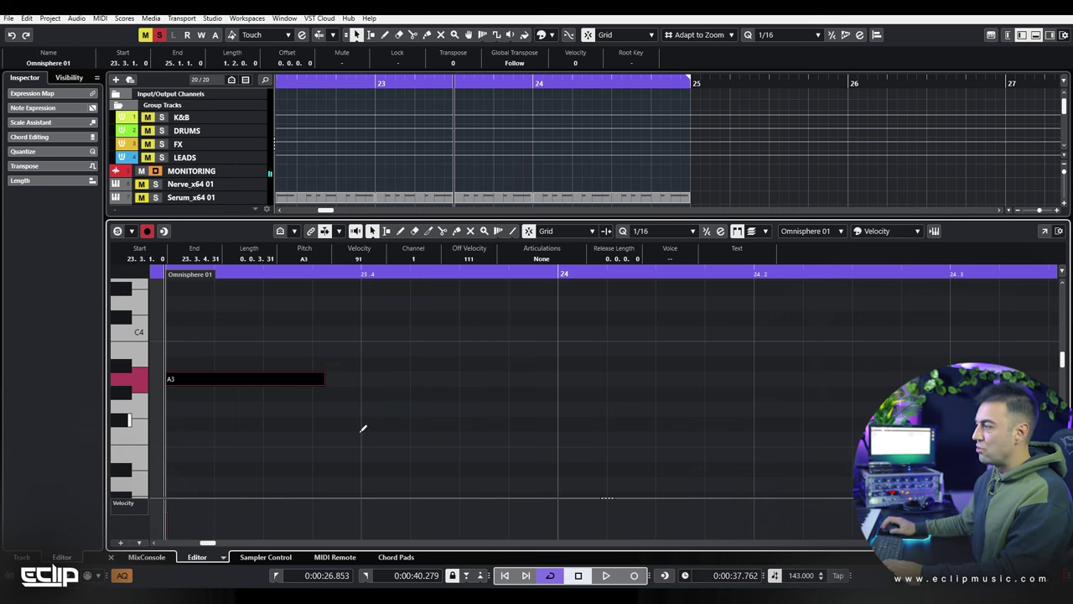
key(ctrl+e)
Step: Move the Omnisphere 01 part to start at 23.3.3 and extend its end to 28.2.1
click(783, 366)
drag(538, 392, 554, 396)
key(g)
drag(715, 407, 865, 409)
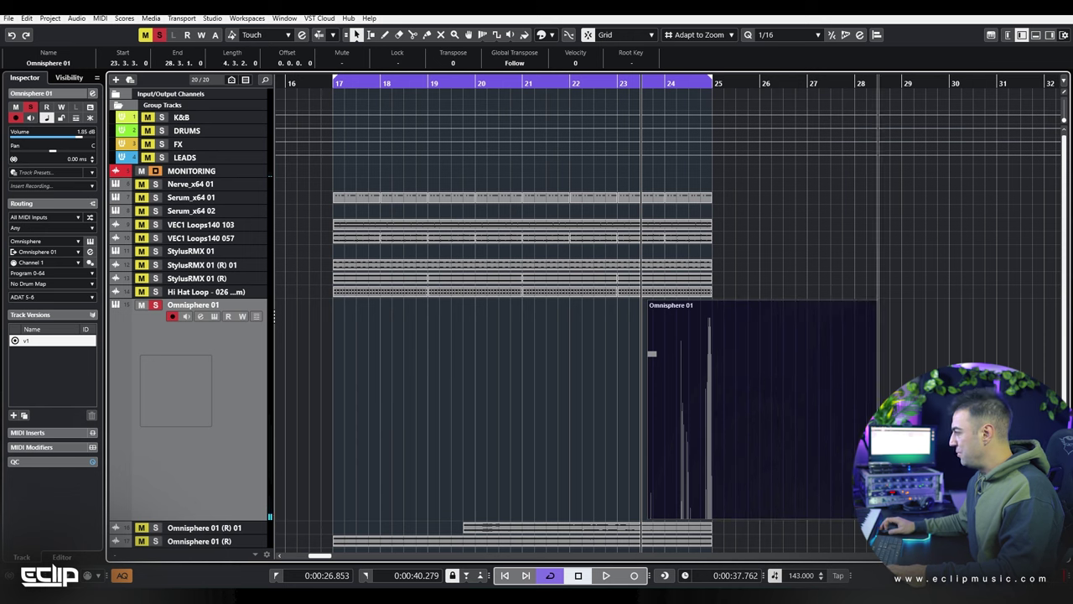
Step: Render the extended Omnisphere 01 part to an audio track and delete the original MIDI part
key(alt+r)
key(Return)
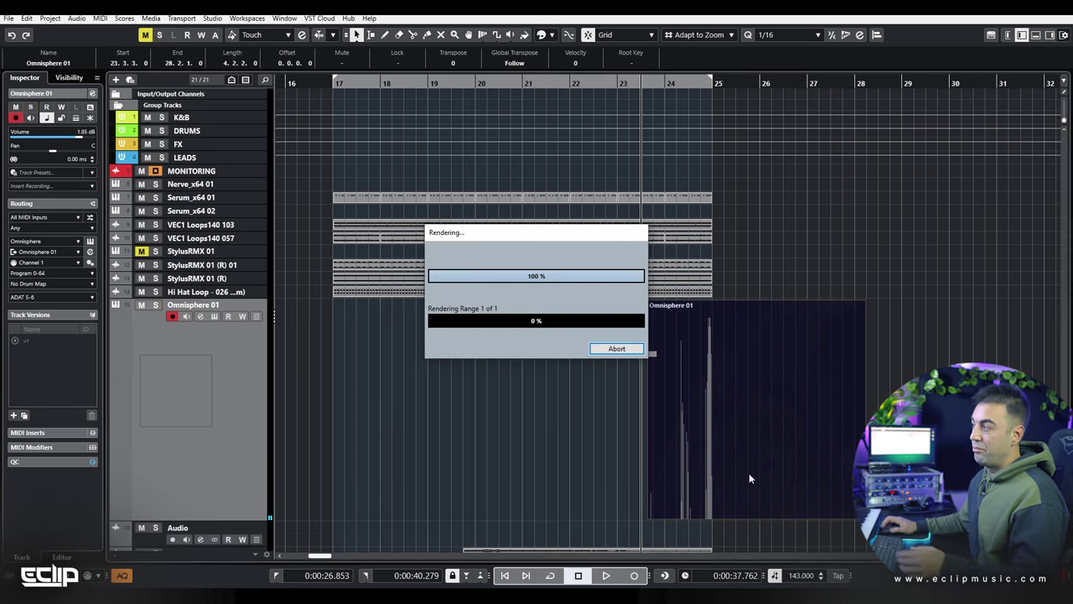
click(756, 327)
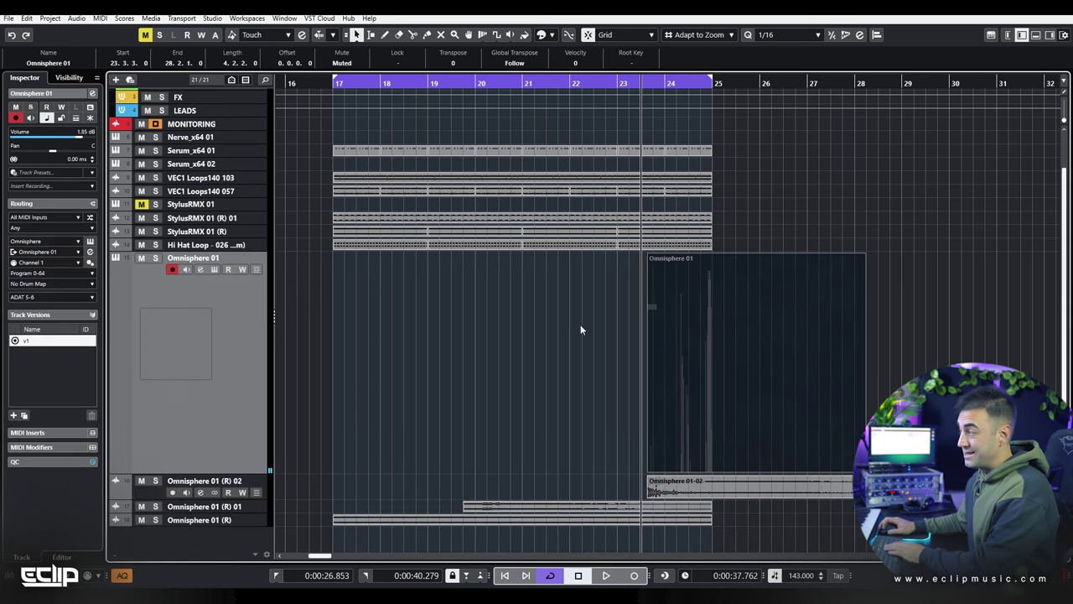
key(Delete)
key(z)
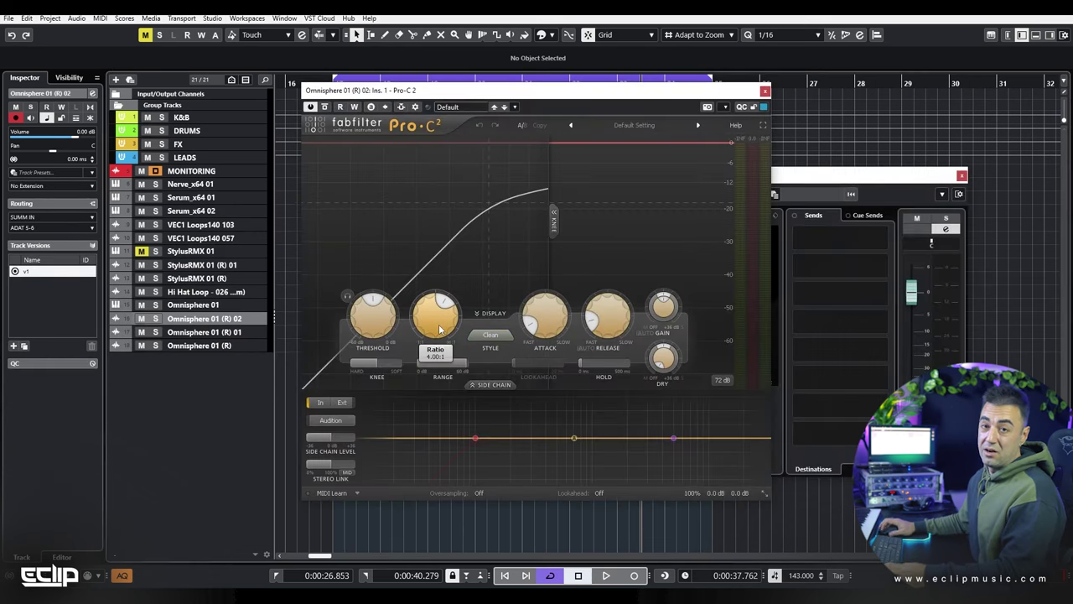
Step: Audition the rendered Omnisphere 01 (R) 02 track soloed through Pro-C 2, close the compressor and turn solo off
drag(723, 84, 505, 301)
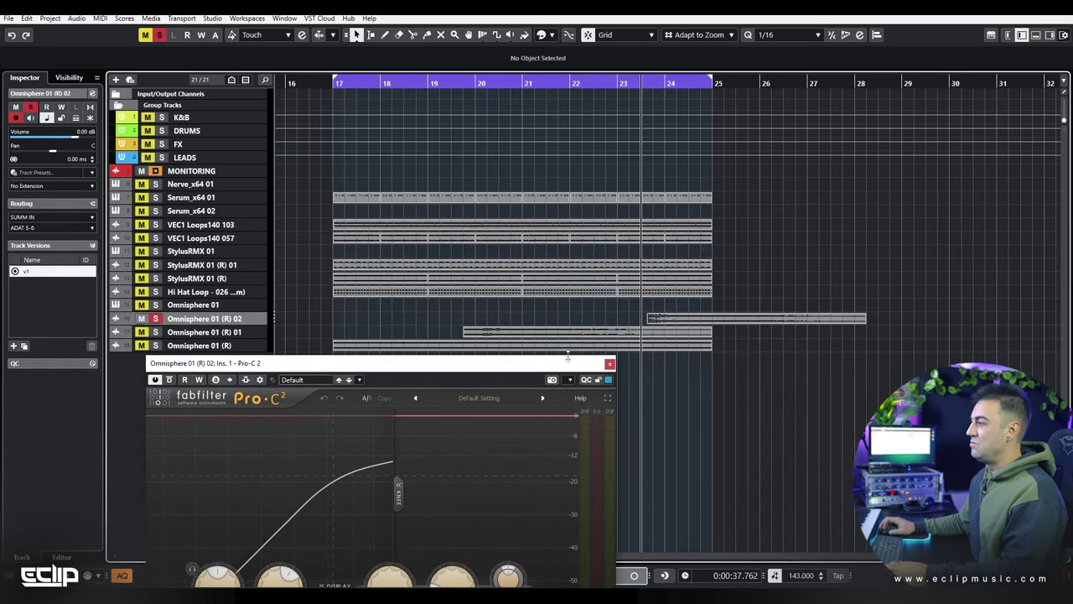
key(space)
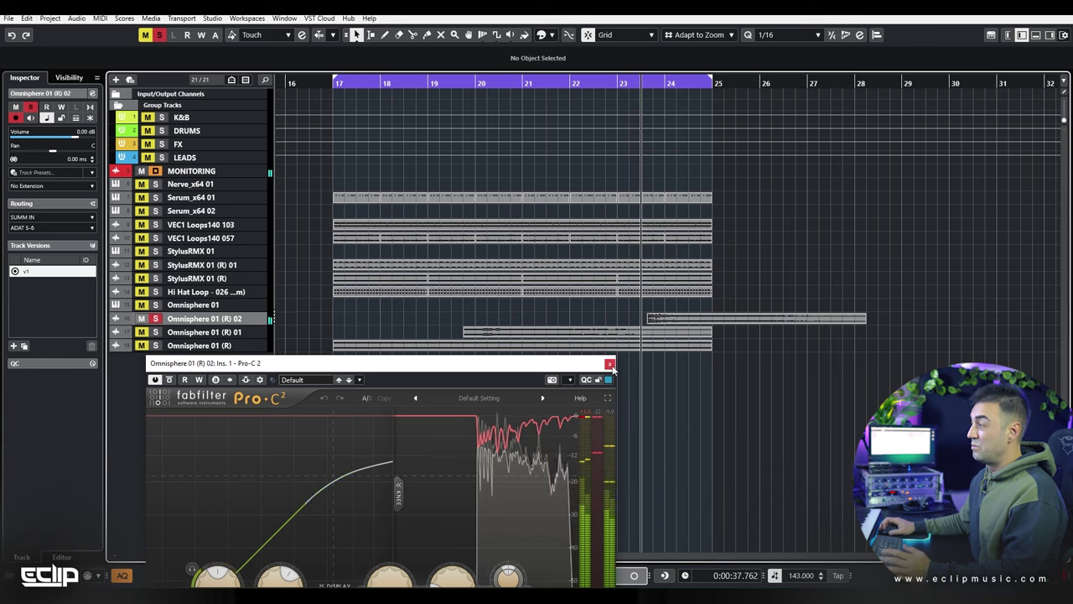
click(610, 364)
key(s)
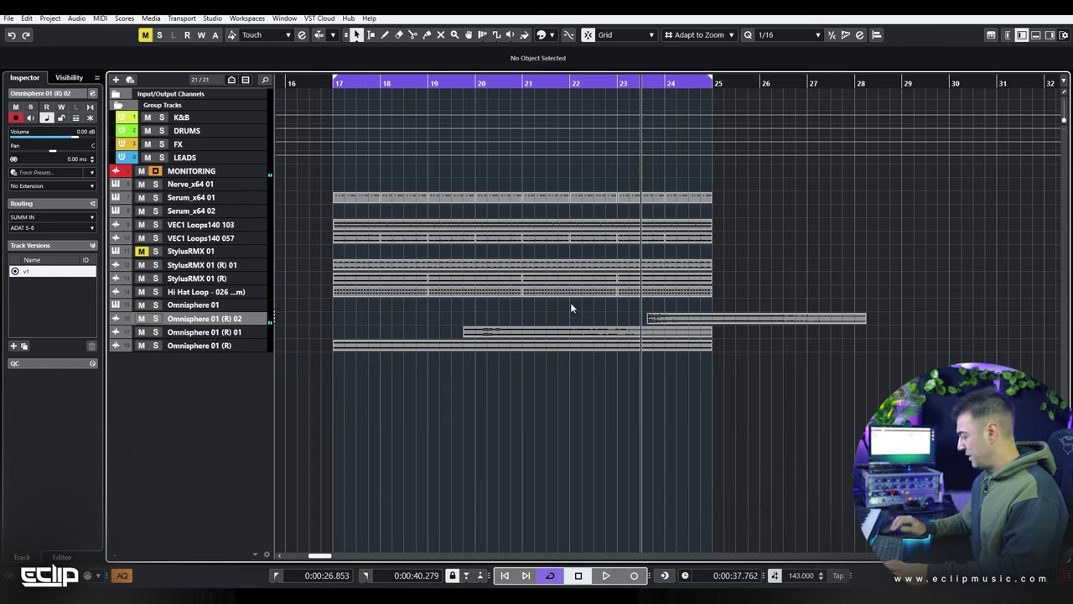
Step: During playback, duplicate the Serum, VEC1, StylusRMX and hi-hat parts so they also fill bars 25 to 33
key(space)
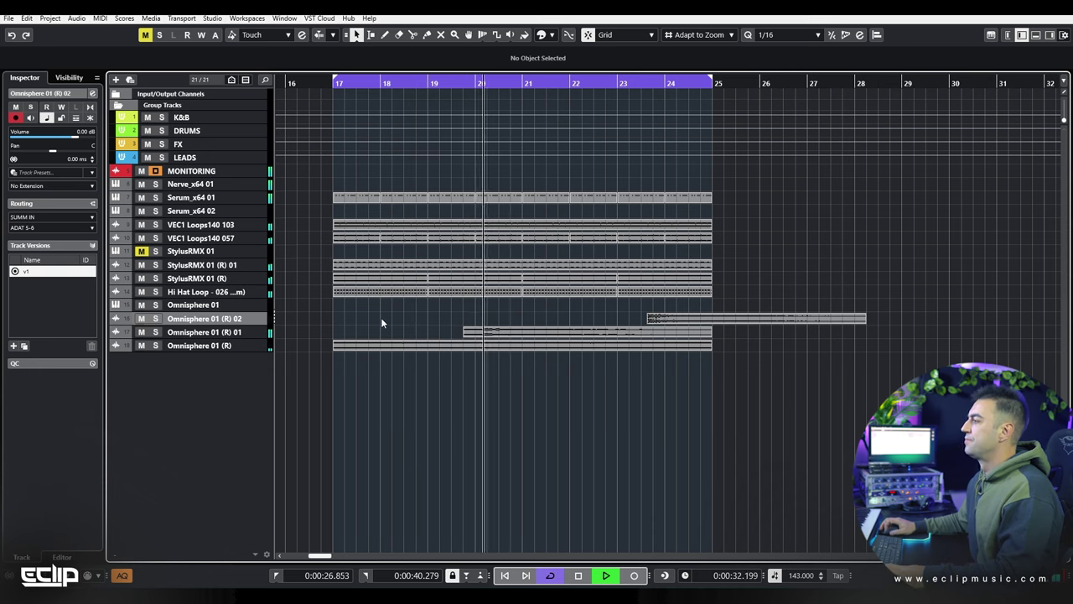
key(g)
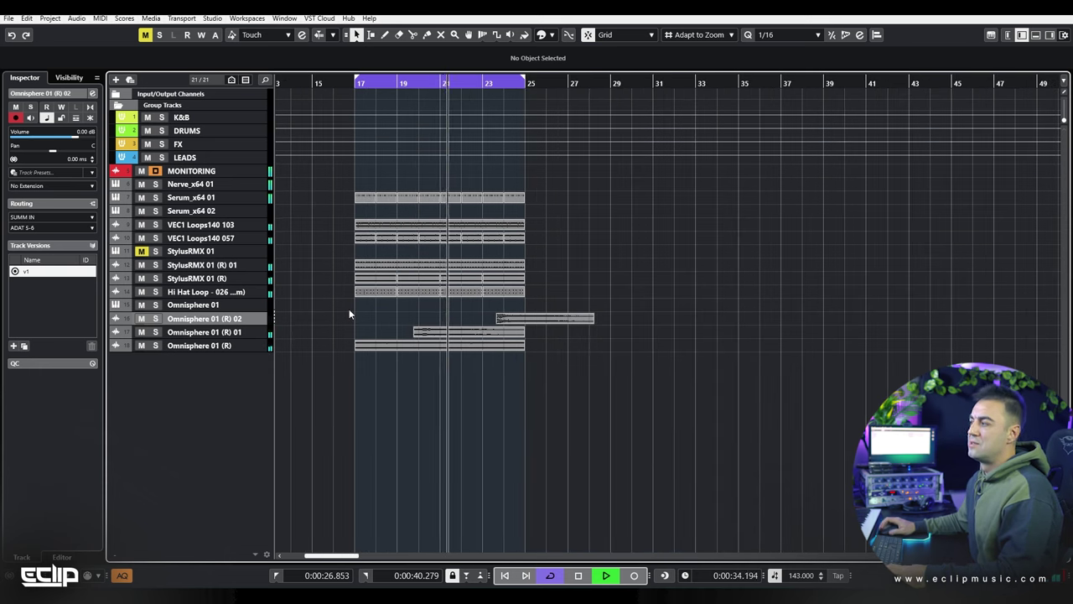
drag(576, 181, 360, 301)
key(ctrl+d)
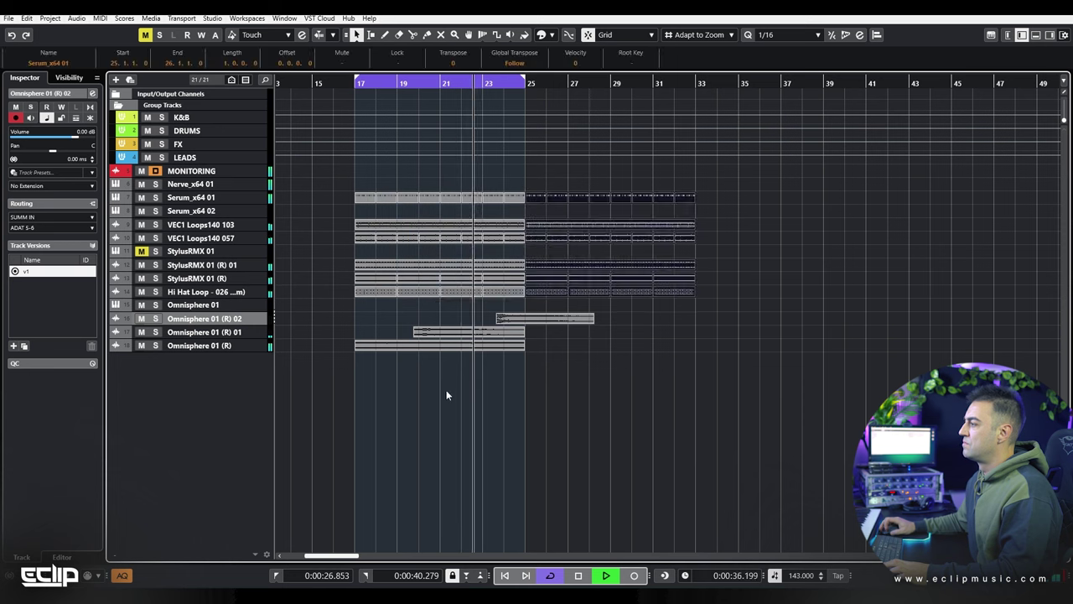
Step: Duplicate the three rendered Omnisphere parts eight bars later, with the copies starting from bar 25, and extend the cycle range to bar 33
drag(442, 387, 537, 314)
key(ctrl+d)
drag(634, 349, 564, 349)
alt+click(695, 83)
click(773, 225)
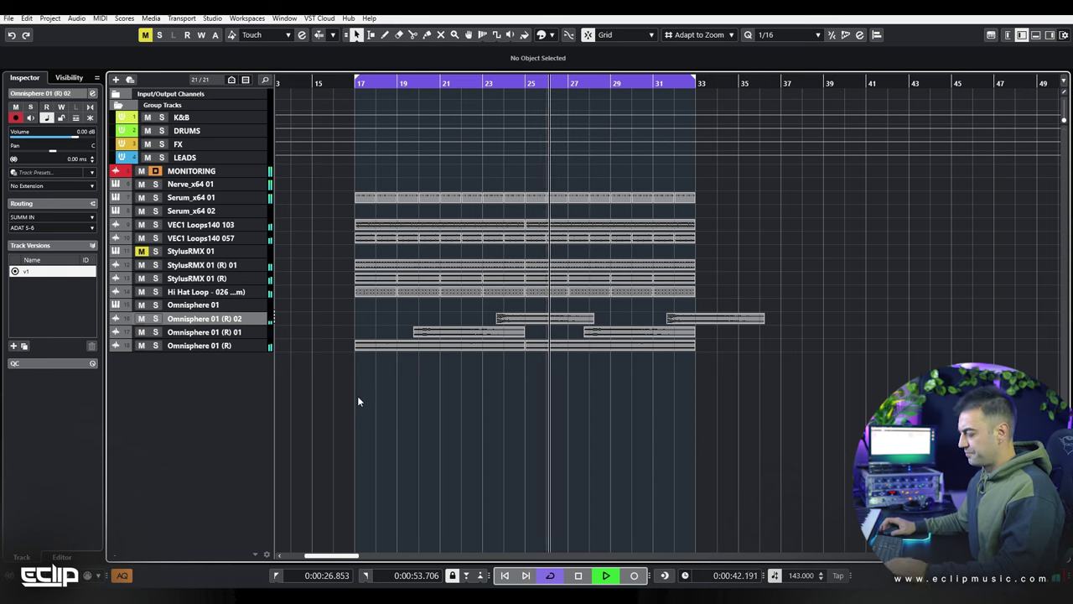
Step: Stop playback, place the cursor at bar 25 and audition Hi Hat Loops 028 to 038 in MediaBay
key(space)
click(525, 85)
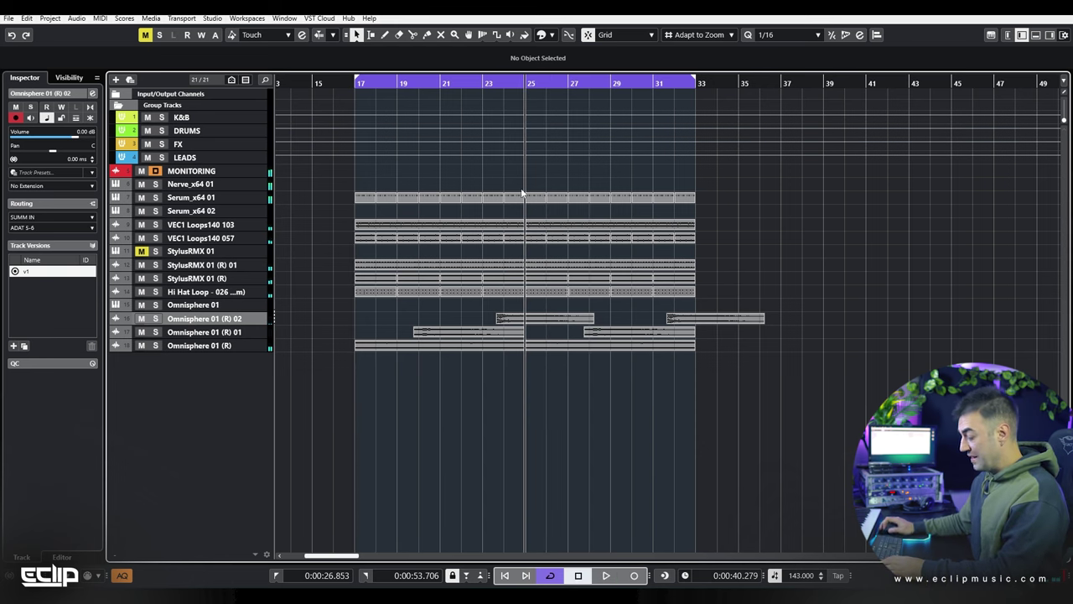
key(F5)
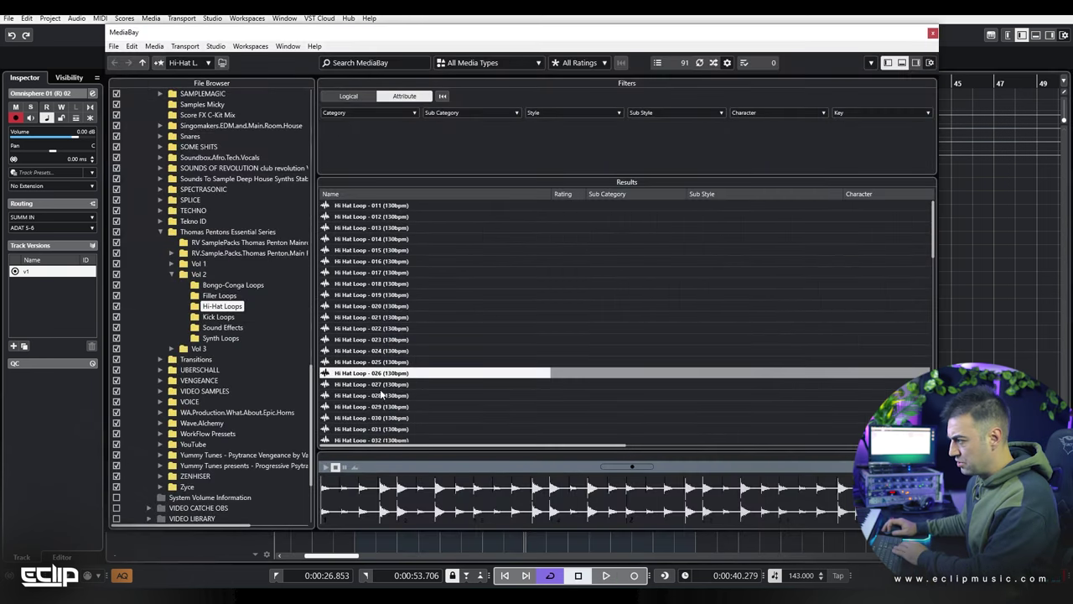
click(378, 394)
scroll(481, 330, down, 3)
key(Down)
key(Down)
scroll(480, 333, down, 1)
key(Down)
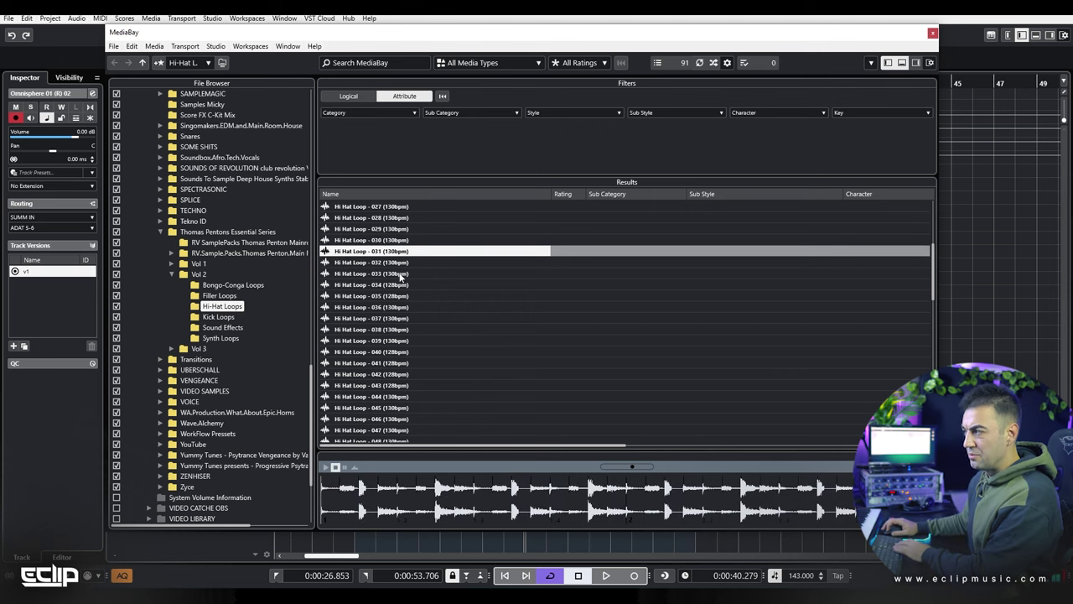
key(Down)
key(Down)
key(Down)
key(Down)
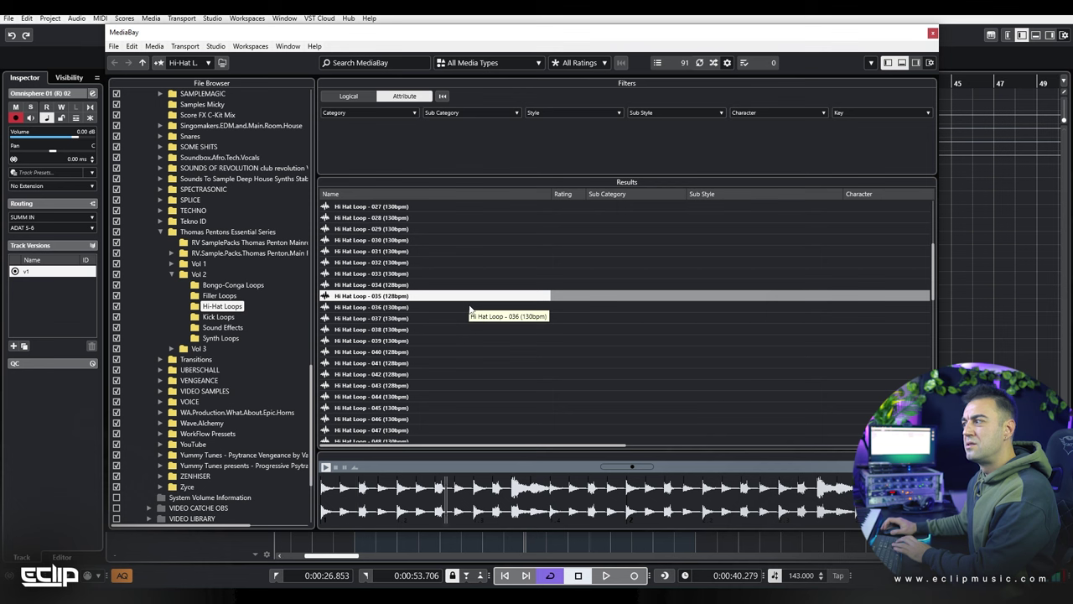
key(Down)
key(Down)
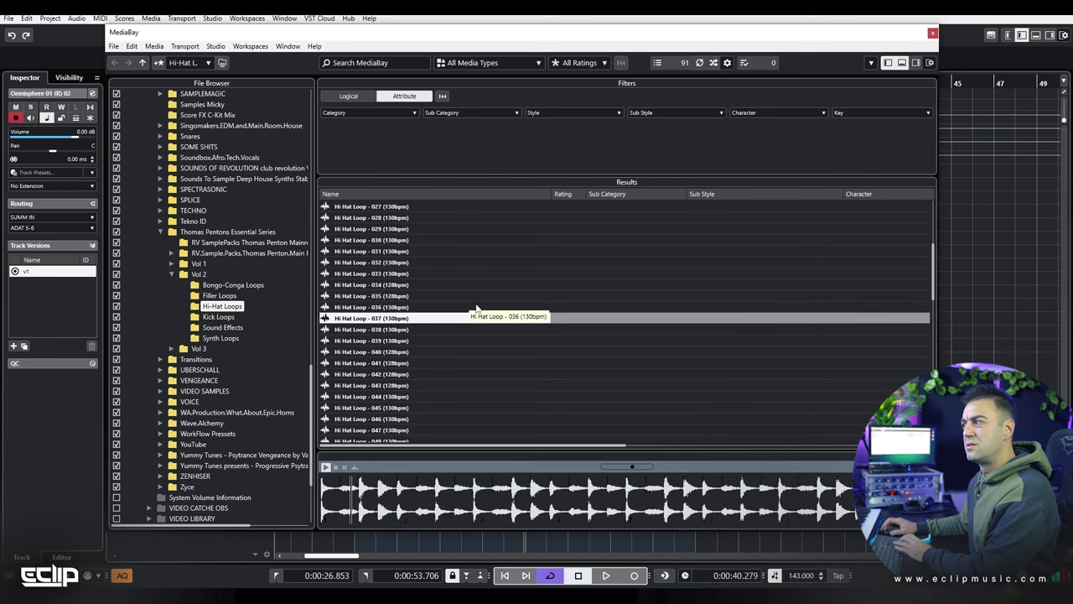
key(Down)
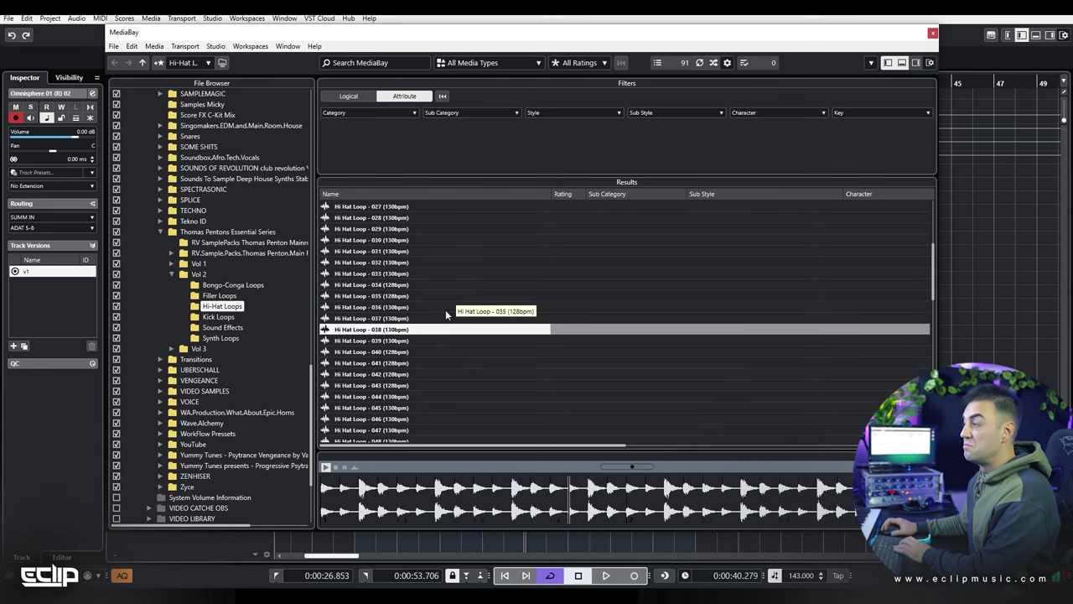
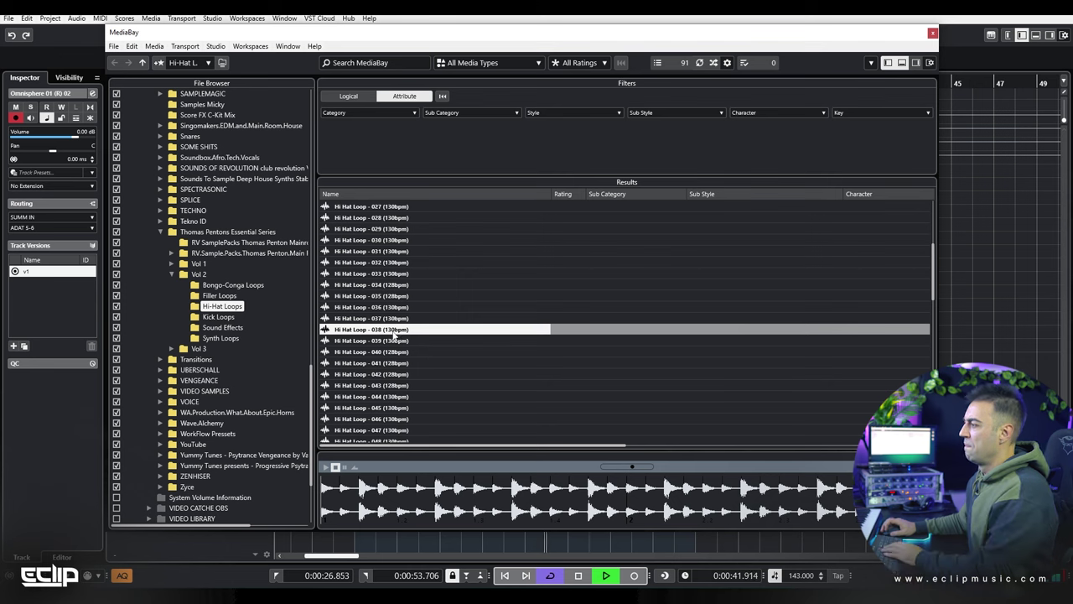
Step: Insert Hi Hat Loop - 038 (130bpm) on a new track, close MediaBay and move the loop to bar 25
double_click(393, 333)
click(615, 391)
click(932, 33)
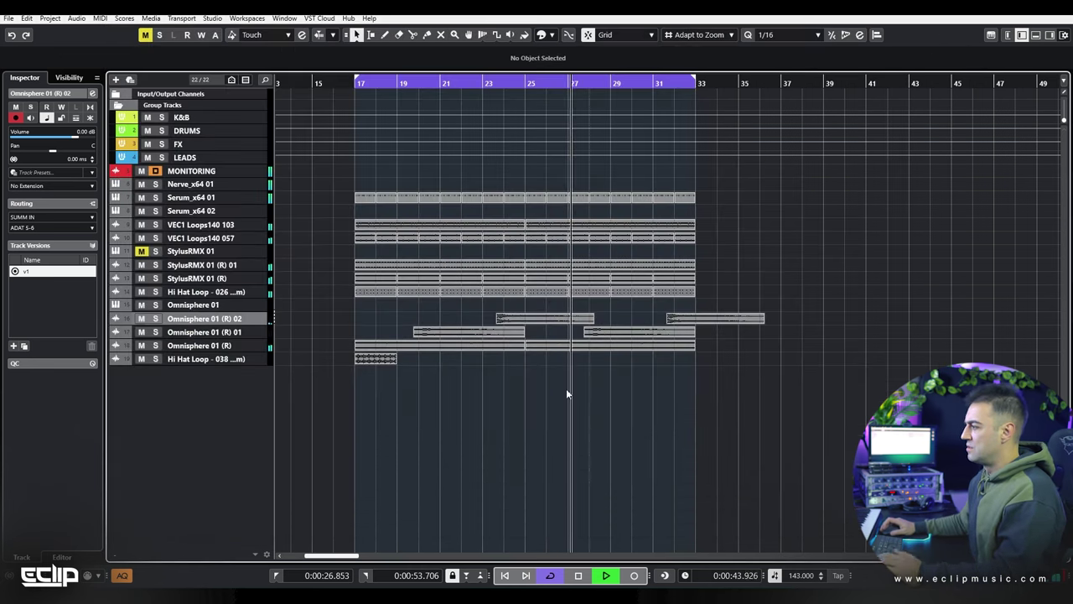
key(space)
click(259, 358)
click(386, 355)
drag(371, 358, 533, 364)
Step: Open the Hi Hat Loop - 038 event in the Sample Editor and set the hitpoint threshold to 14% and intensity to 32%
key(z)
scroll(539, 369, up, 8)
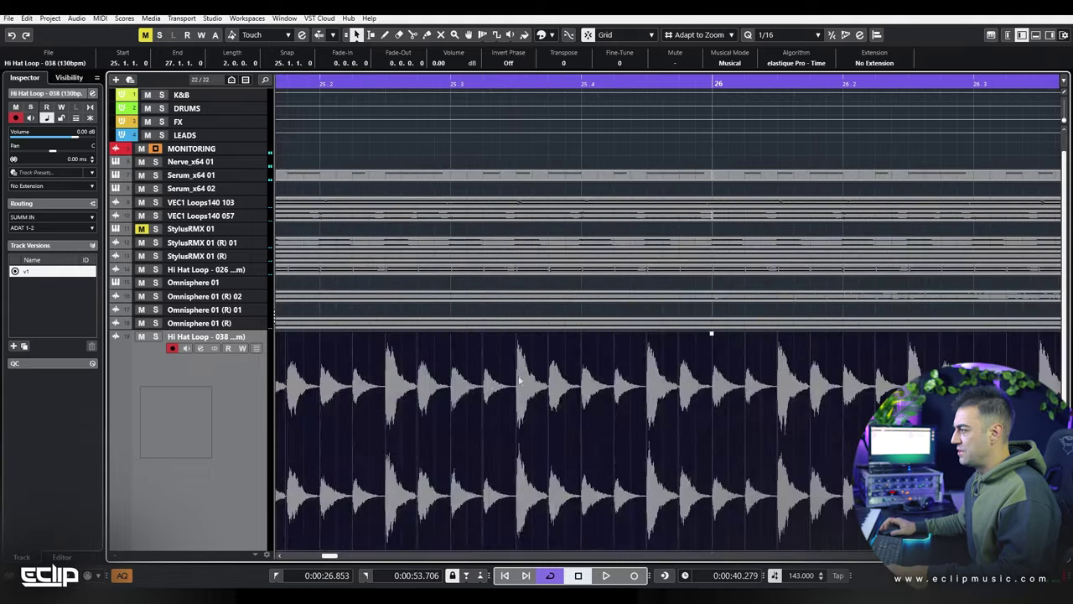
double_click(455, 382)
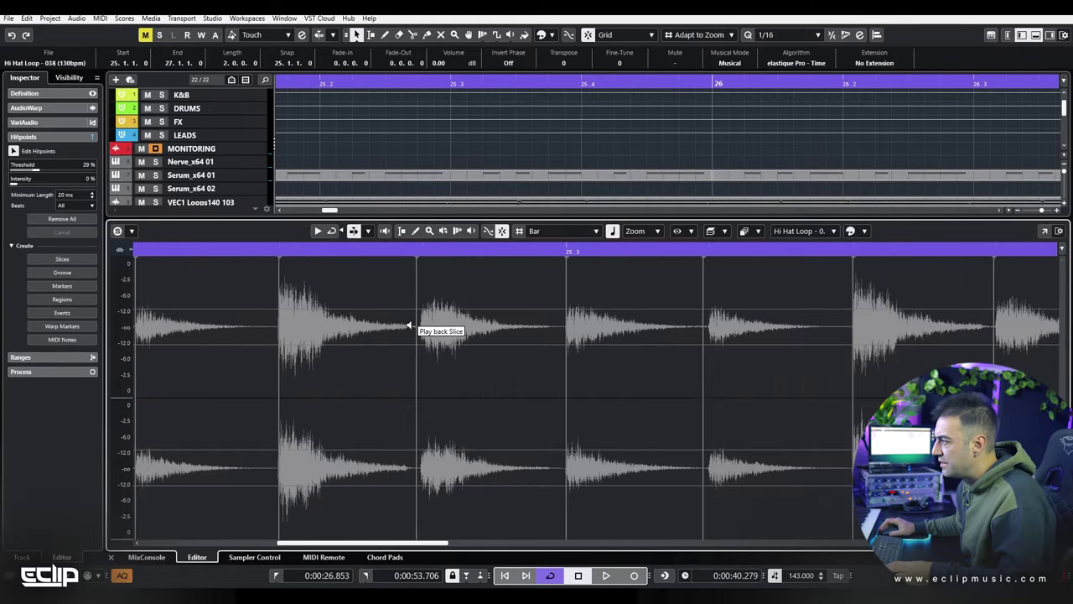
scroll(167, 353, up, 3)
scroll(203, 364, right, 7)
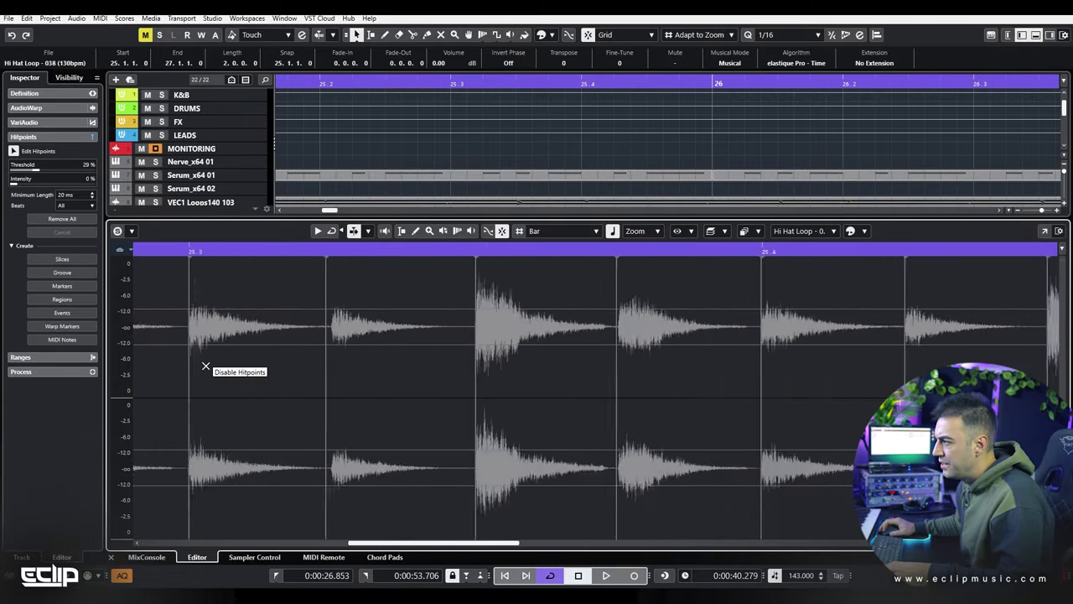
click(25, 167)
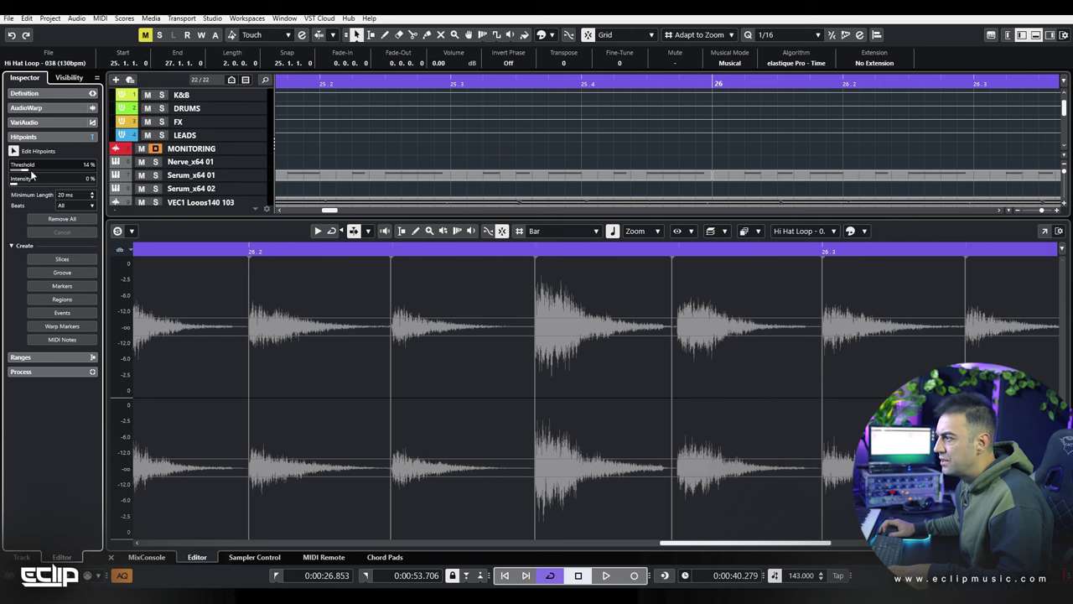
drag(13, 185, 38, 179)
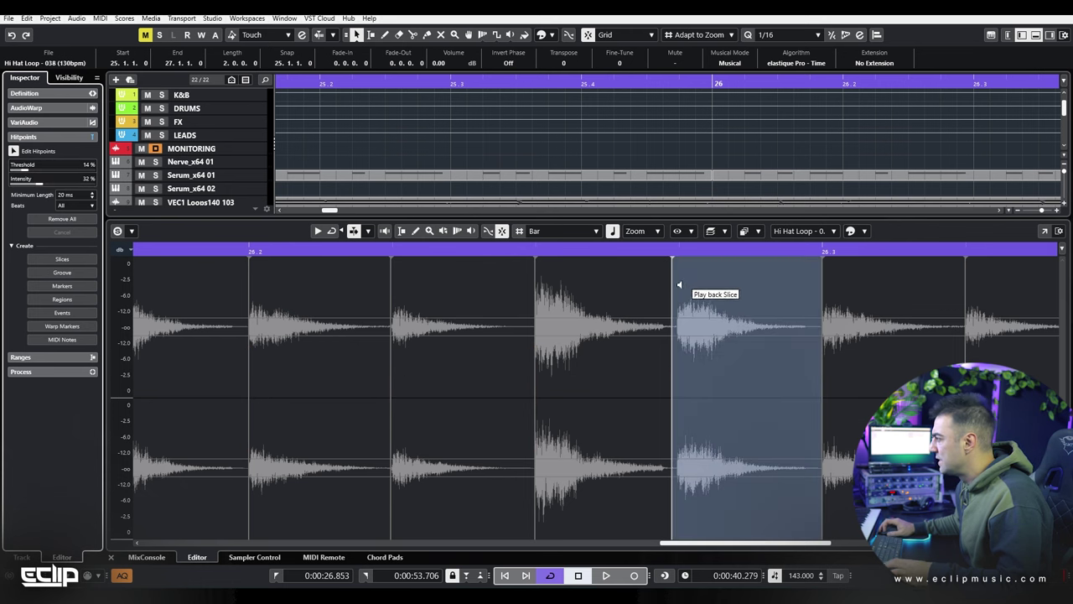
Step: Move the early hitpoints between 26.2 and the loop's end onto the starts of their hi-hat transients
drag(672, 276, 678, 277)
scroll(859, 338, up, 5)
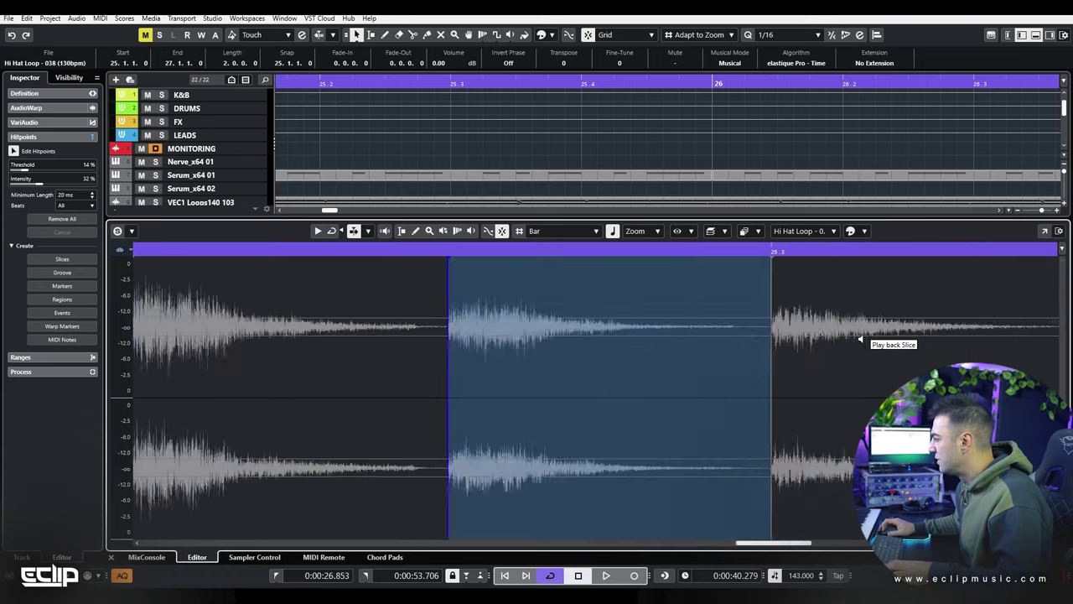
scroll(697, 343, right, 3)
scroll(558, 347, left, 3)
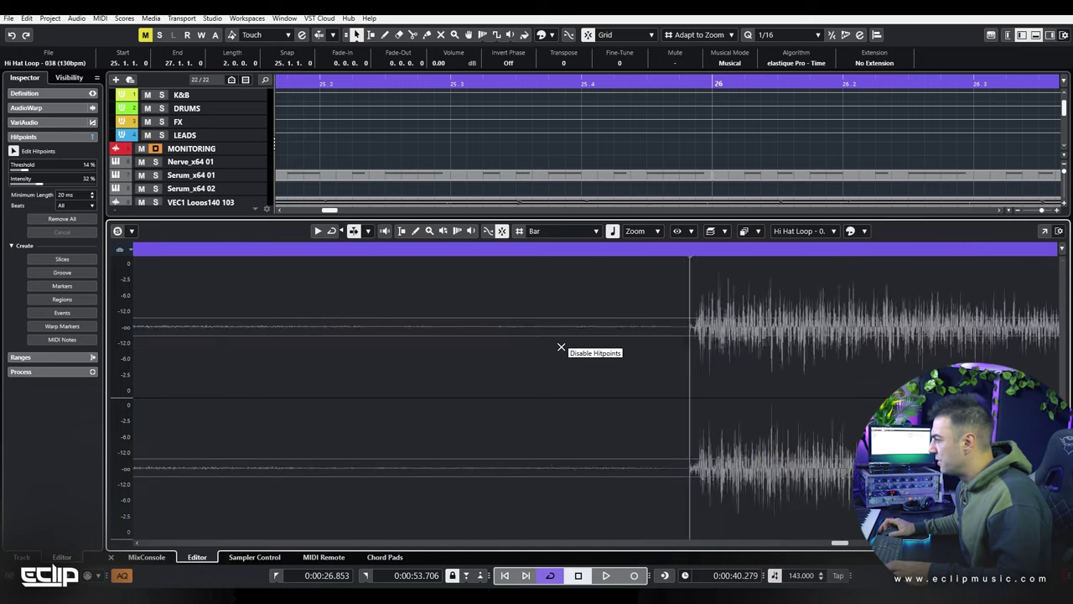
scroll(558, 347, right, 4)
scroll(559, 347, left, 3)
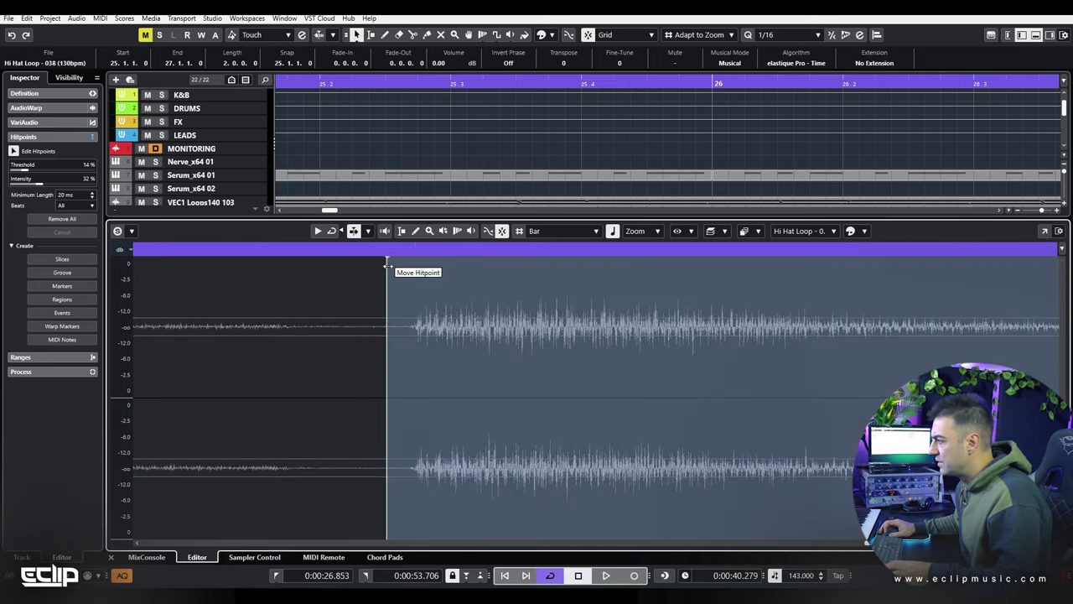
drag(388, 266, 412, 268)
Step: Check the remaining hitpoints up to the event end and slice the hi-hat loop, disabling its musical mode
scroll(553, 312, right, 3)
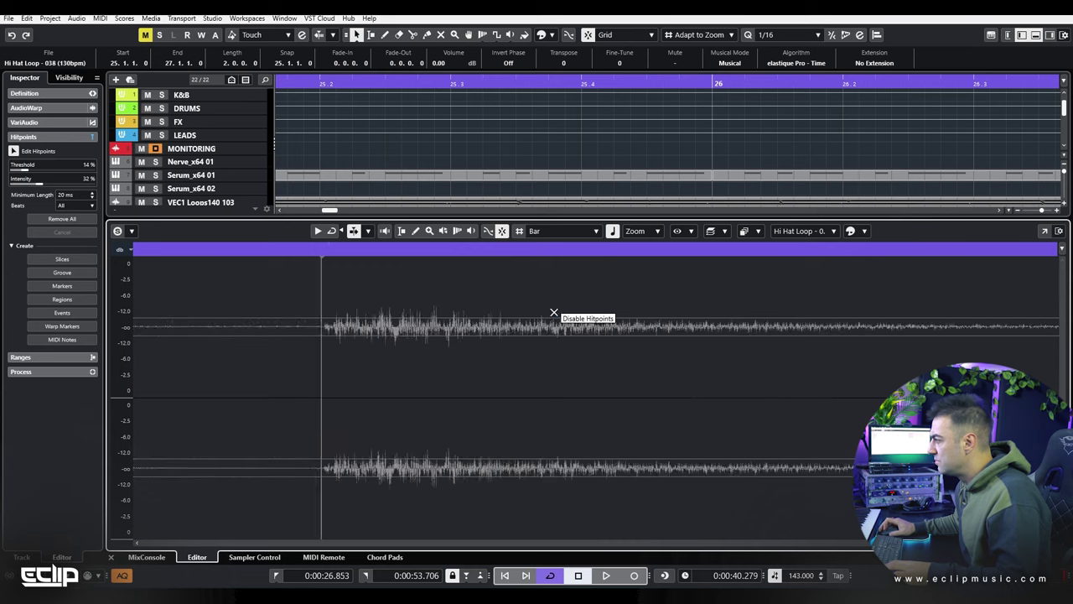
scroll(462, 314, left, 3)
scroll(462, 313, right, 6)
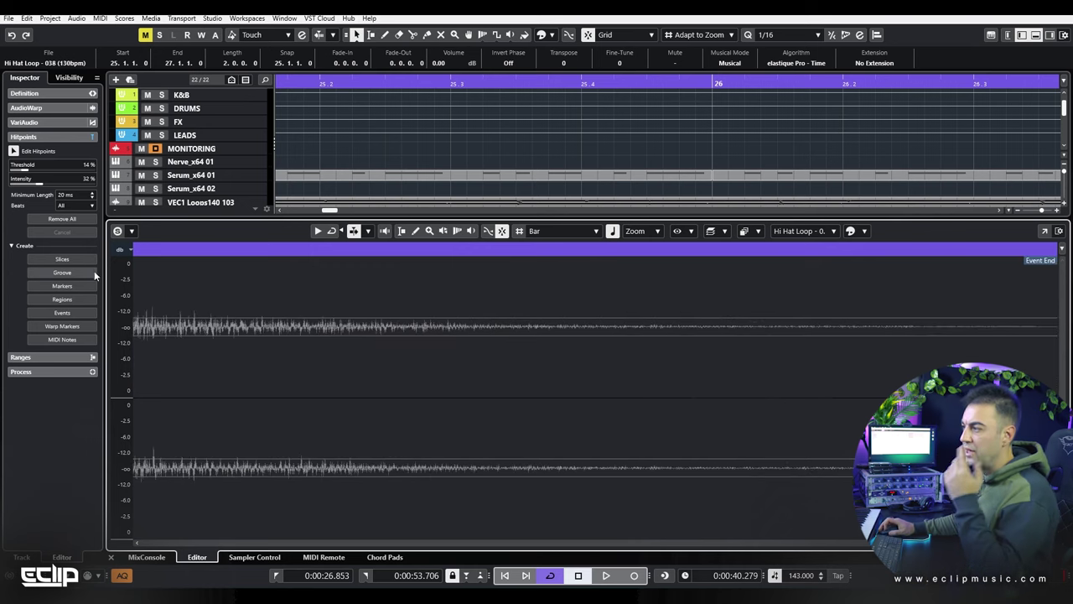
click(64, 259)
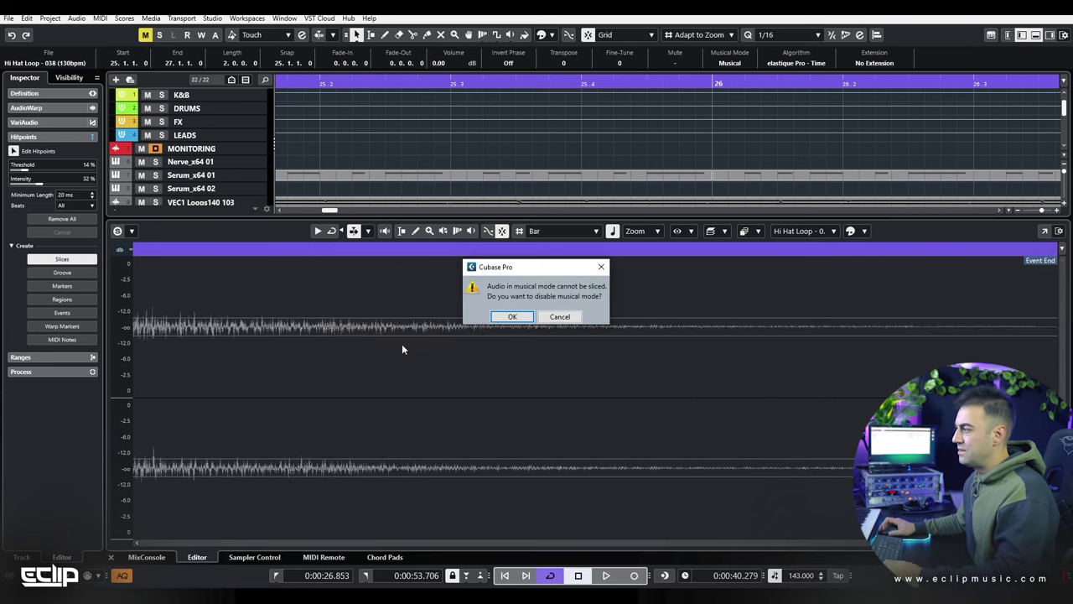
click(510, 317)
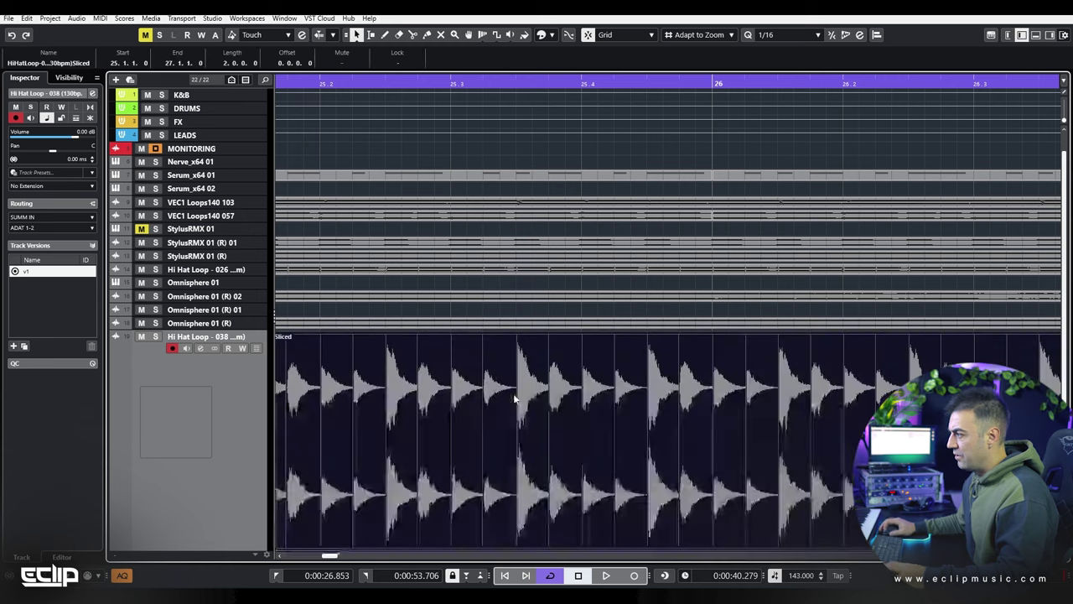
Step: Open the sliced Hi Hat Loop - 038 part in the Audio Part Editor
key(g)
key(g)
key(g)
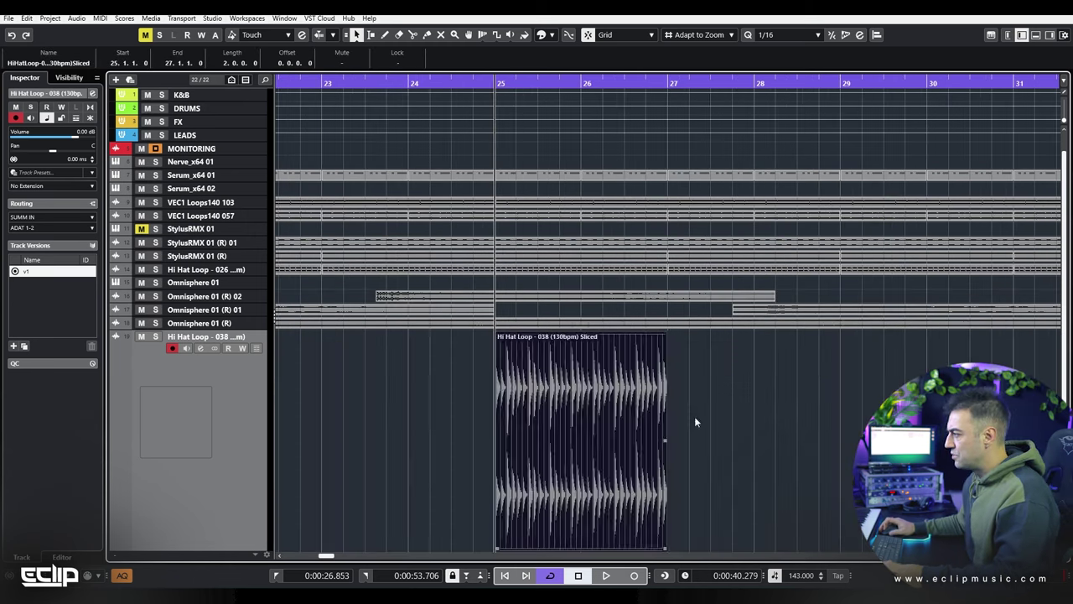
click(695, 418)
double_click(512, 377)
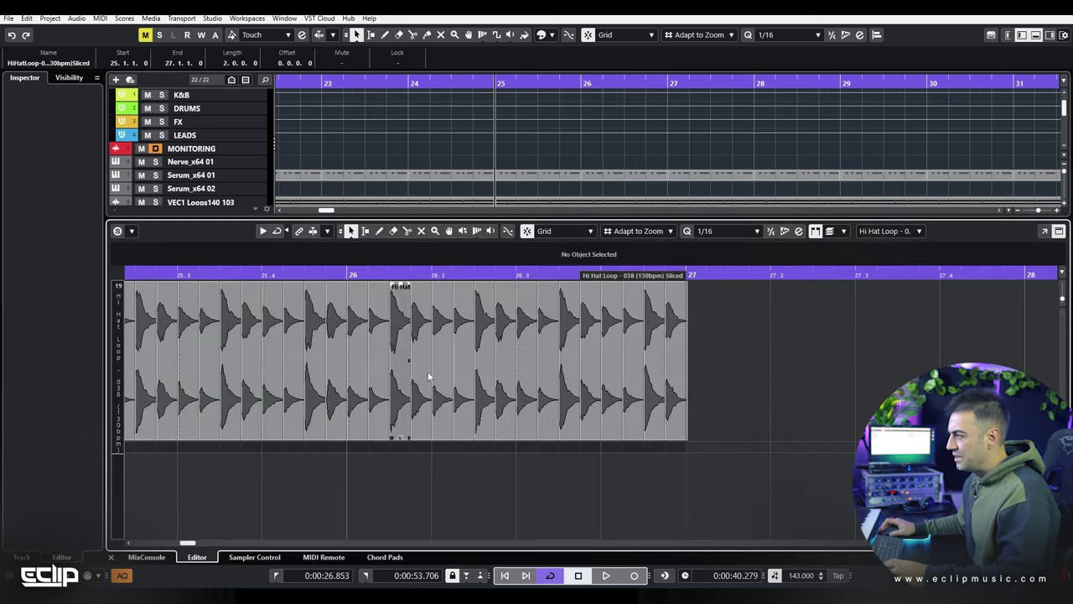
scroll(557, 330, left, 4)
Step: Select the eight loud accented slices of the hi-hat part, lower their volume together to -4.26 dB and close the editor
click(439, 323)
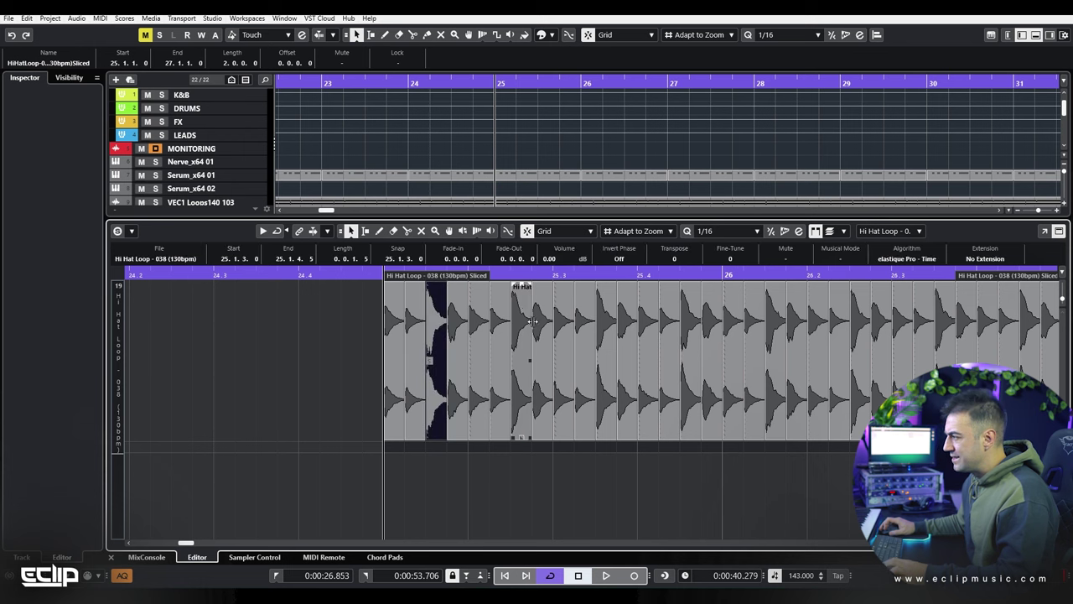
shift+click(516, 323)
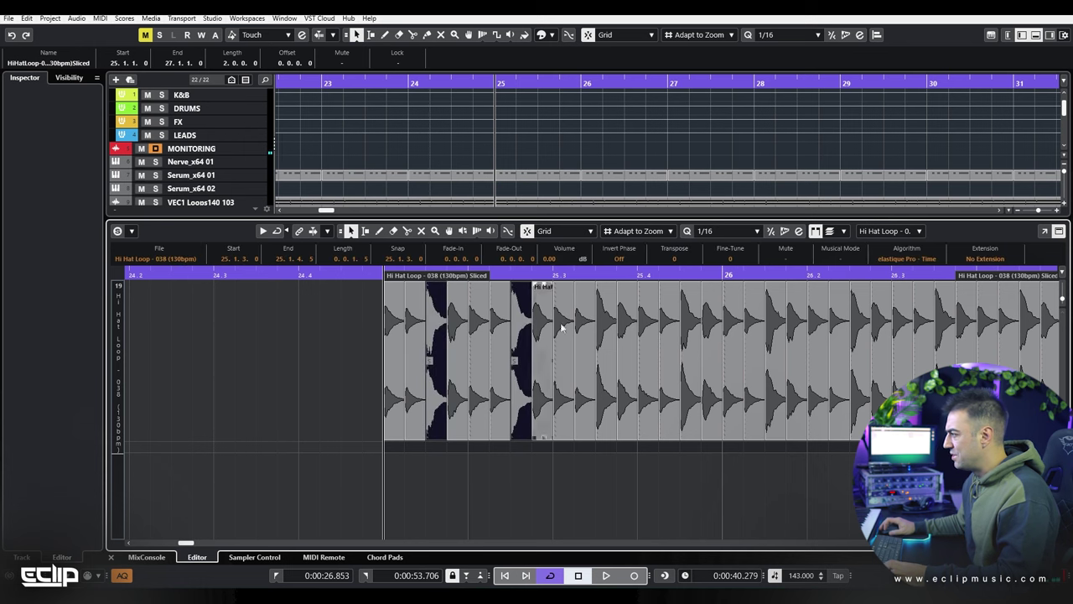
shift+click(610, 315)
shift+click(689, 318)
shift+click(776, 318)
shift+click(859, 317)
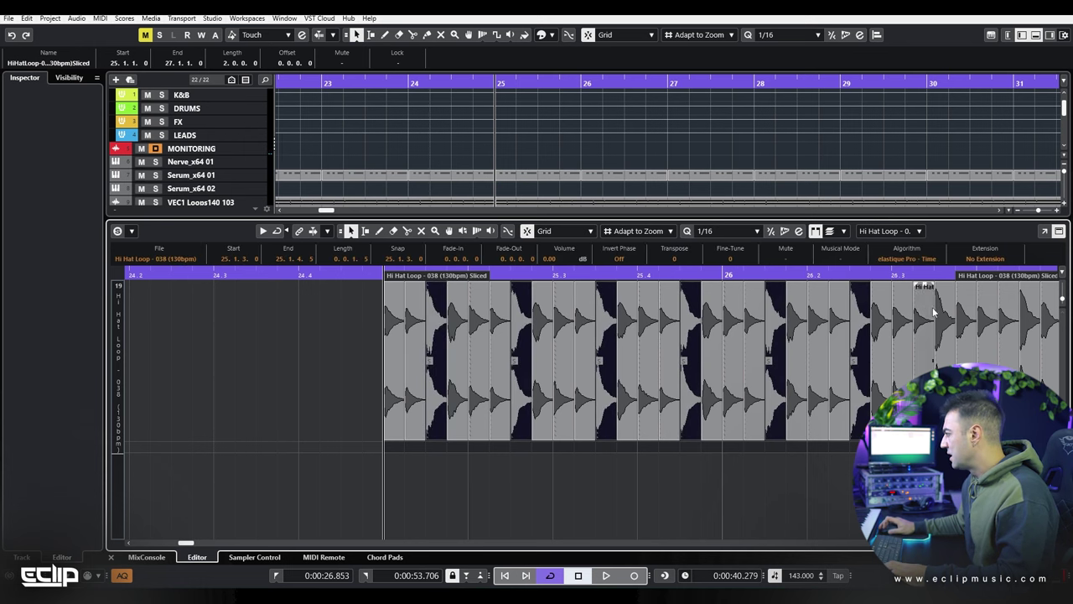
scroll(735, 364, right, 2)
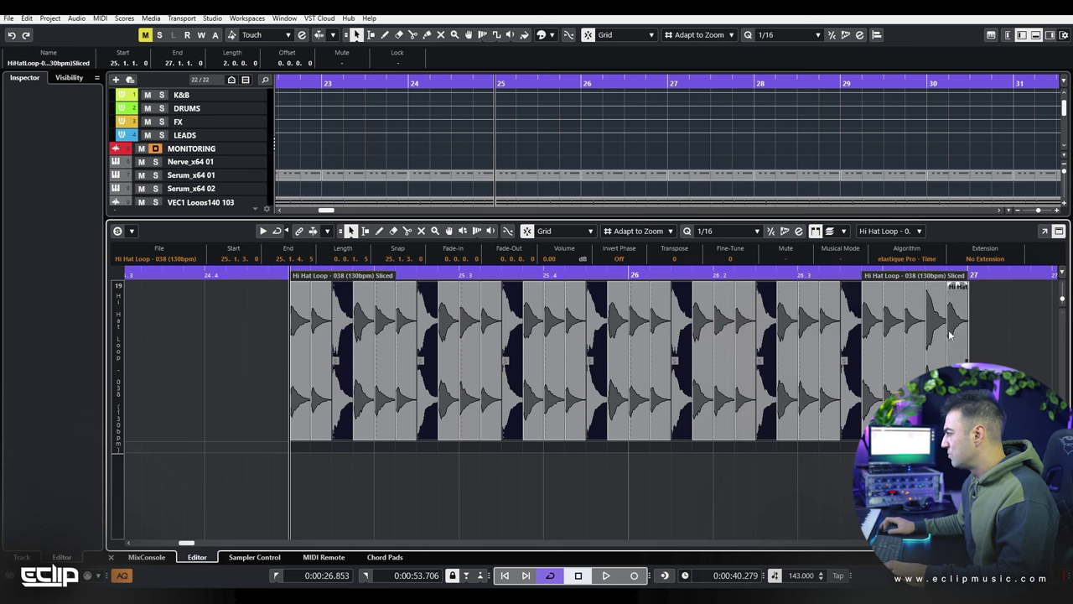
drag(936, 285, 948, 346)
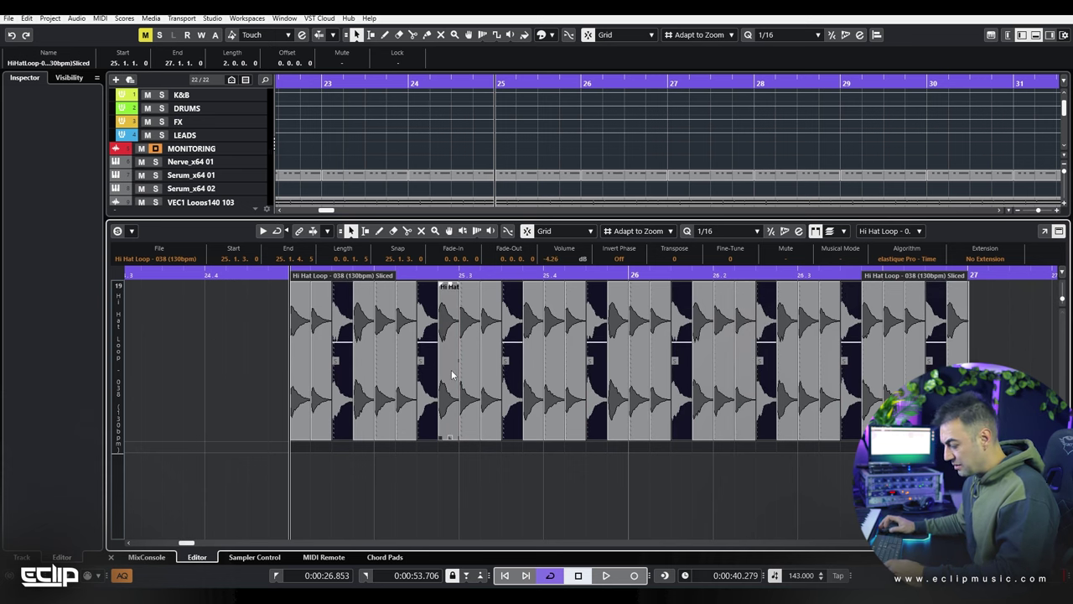
key(ctrl+alt+e)
Step: Repeat the sliced hi-hat part from bar 25 up to bar 33 and merge all copies into one part
key(space)
key(g)
key(g)
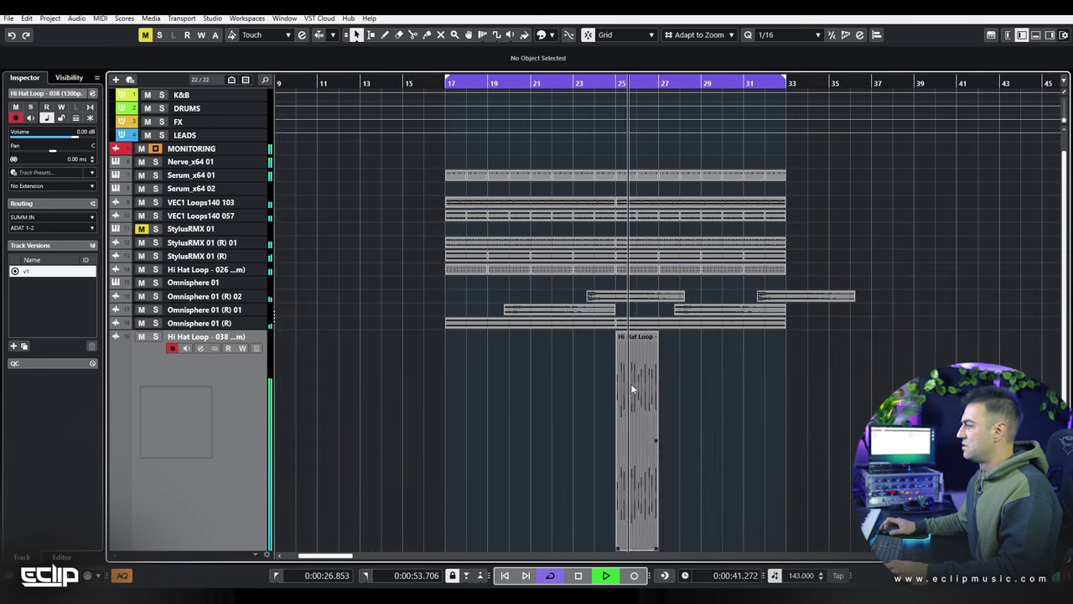
key(ctrl+d)
key(ctrl+d)
key(ctrl+d)
drag(847, 383, 649, 359)
key(ctrl+j)
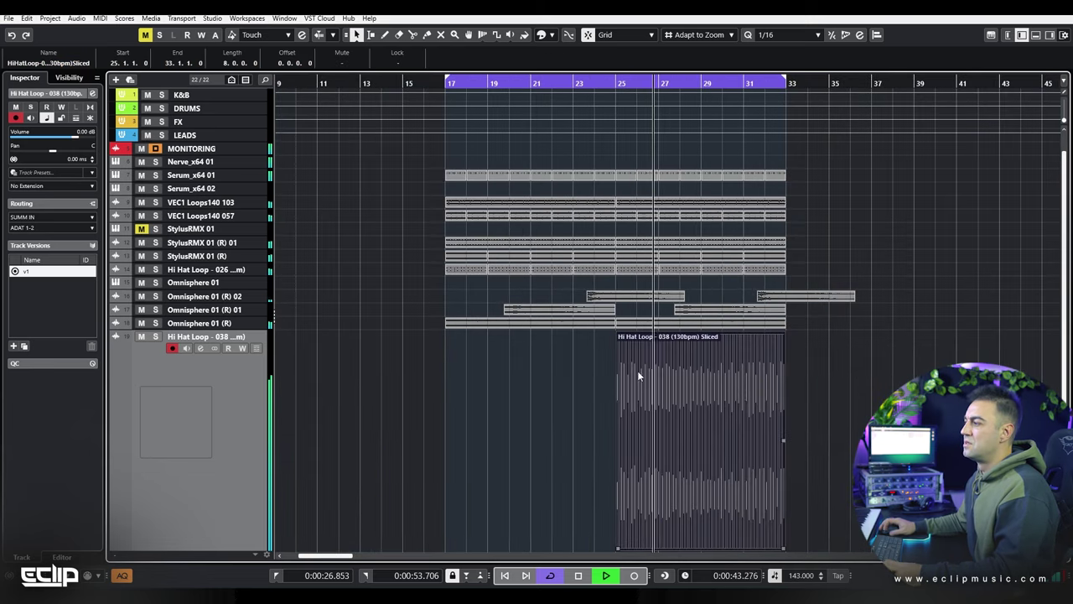
Step: Set the Hi Hat Loop - 038 channel's volume to -2.00 dB and its low-cut filter to 670.2 Hz
key(e)
drag(926, 302, 926, 312)
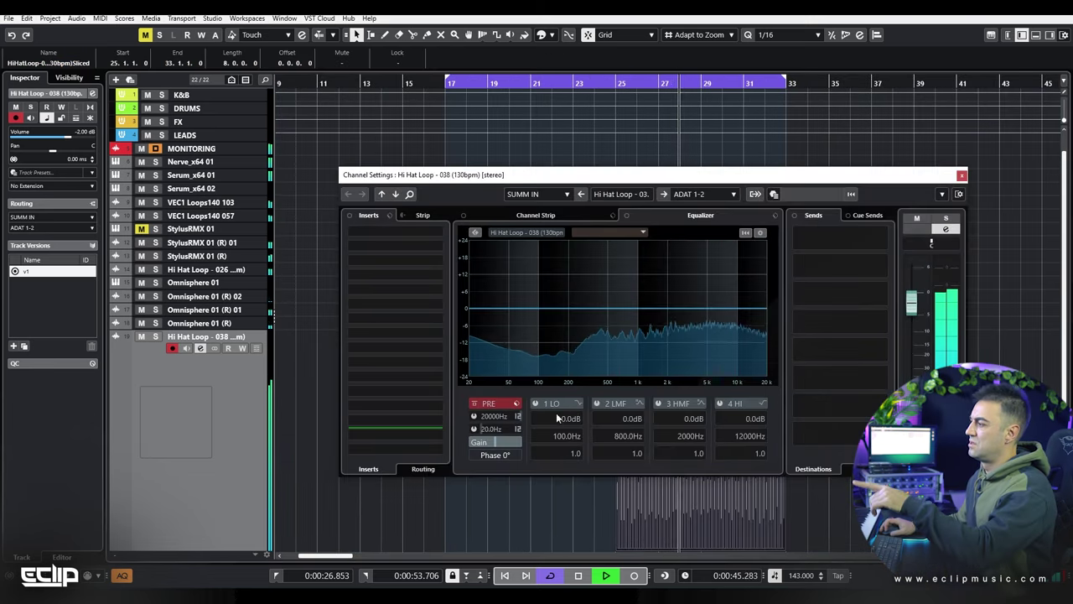
click(487, 430)
drag(487, 429, 540, 273)
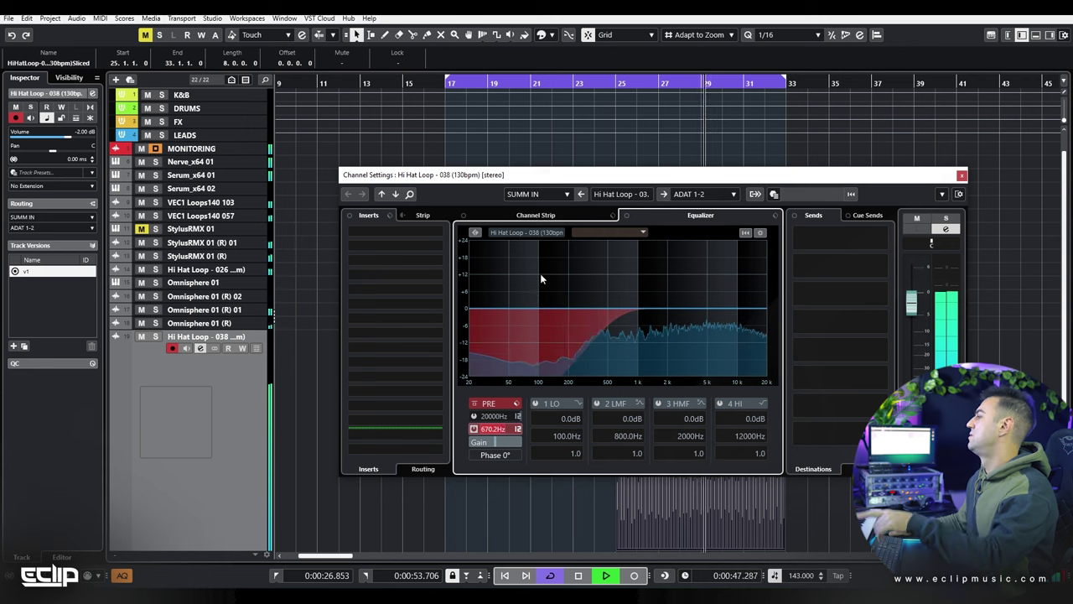
Step: Add equalizer cuts of -0.4 dB at 976.3 Hz and -2.6 dB at 743.7 Hz, and solo the hi-hat track
drag(667, 309, 637, 309)
drag(500, 350, 624, 314)
key(s)
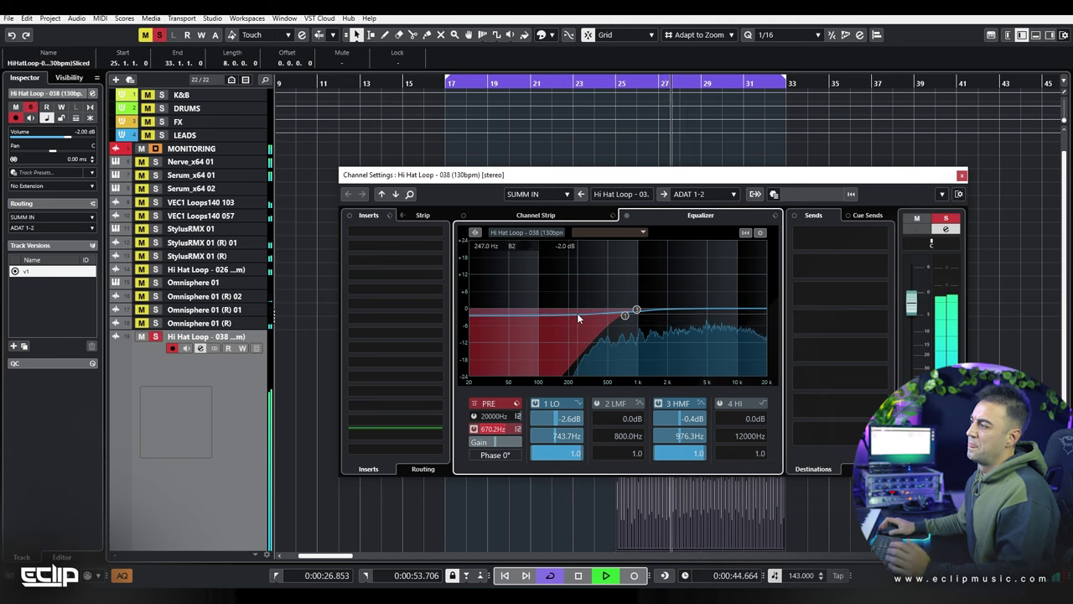
Step: Insert Saturn 2 in the hi-hat channel's first slot and set its Drive to 24.7% during playback
key(space)
click(383, 230)
text(satur)
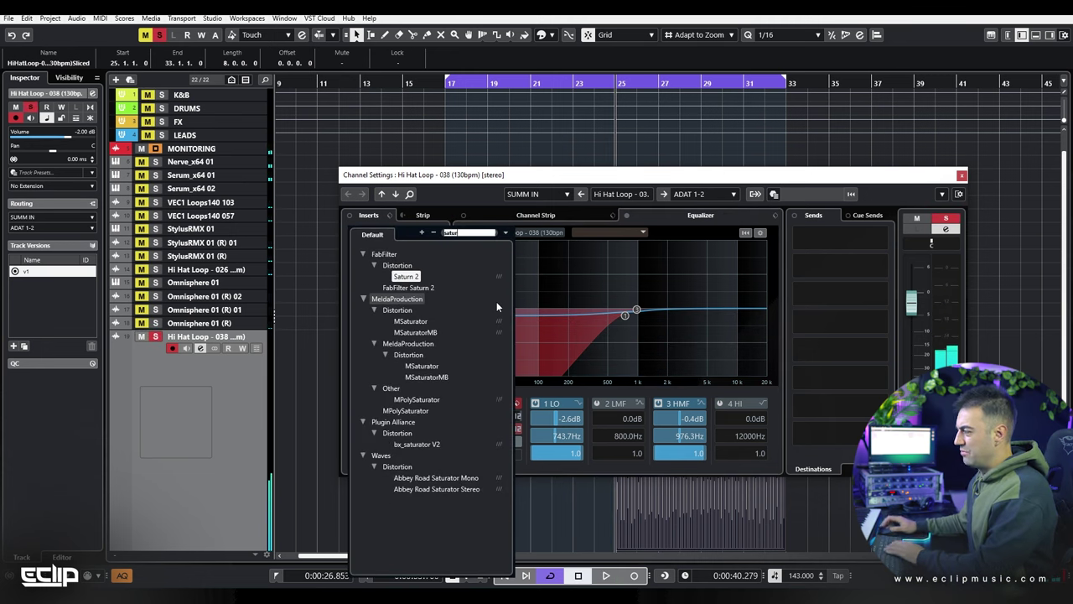
key(Return)
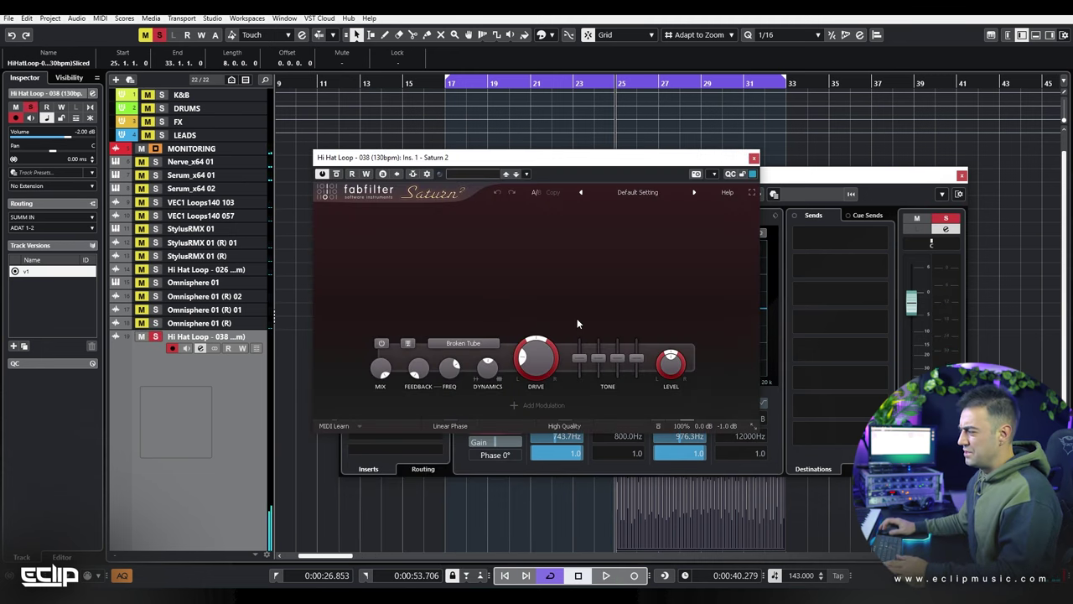
key(space)
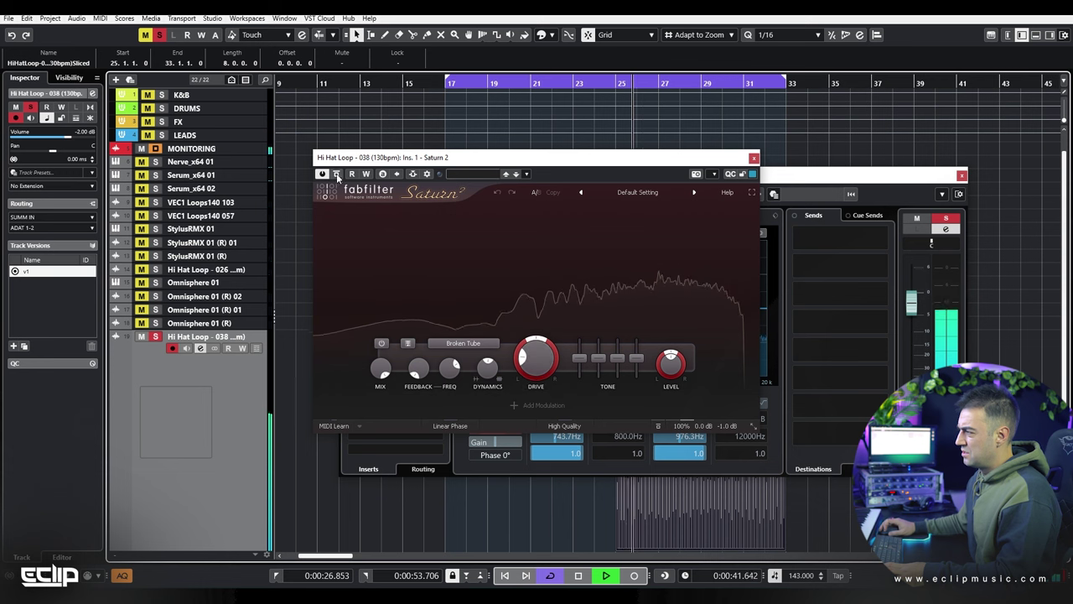
mouse_move(542, 354)
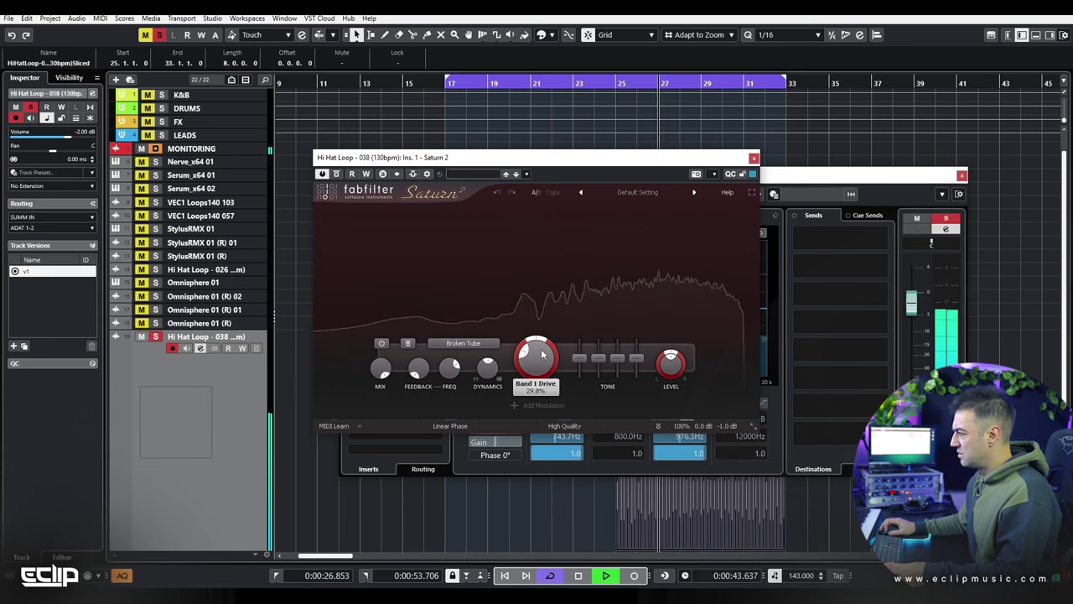
drag(541, 354, 547, 373)
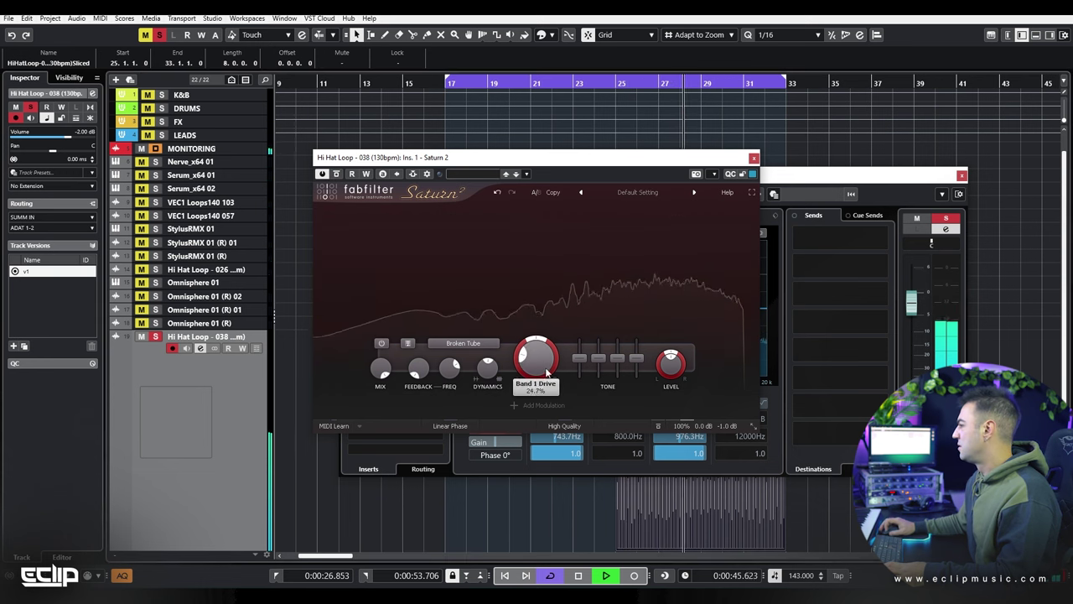
key(space)
click(754, 158)
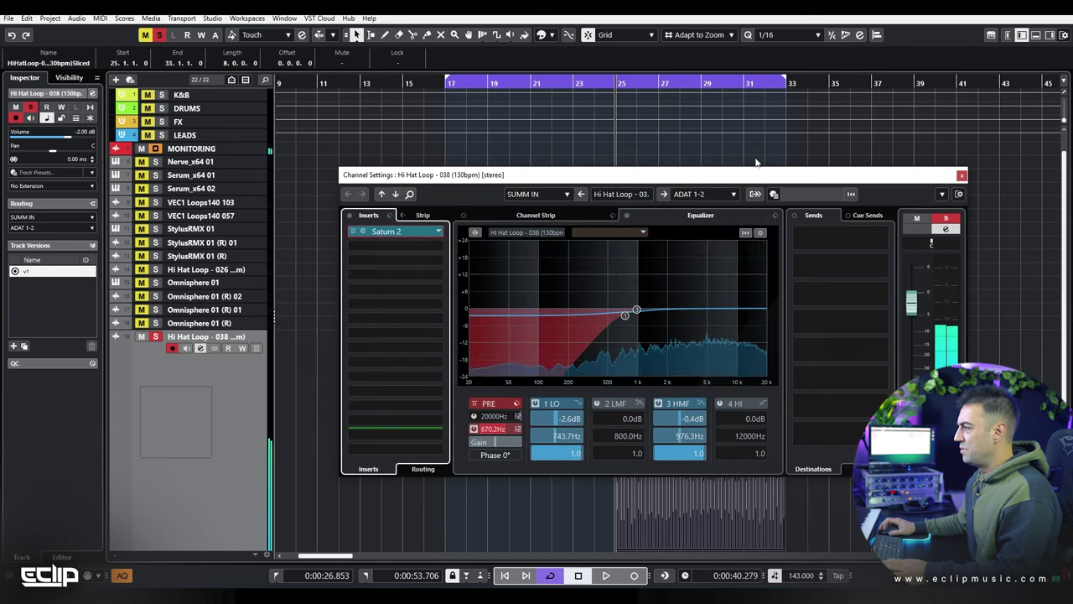
Step: Reopen Saturn 2 and set its Dynamics slightly below the centre position while the soloed hi-hat plays
click(363, 231)
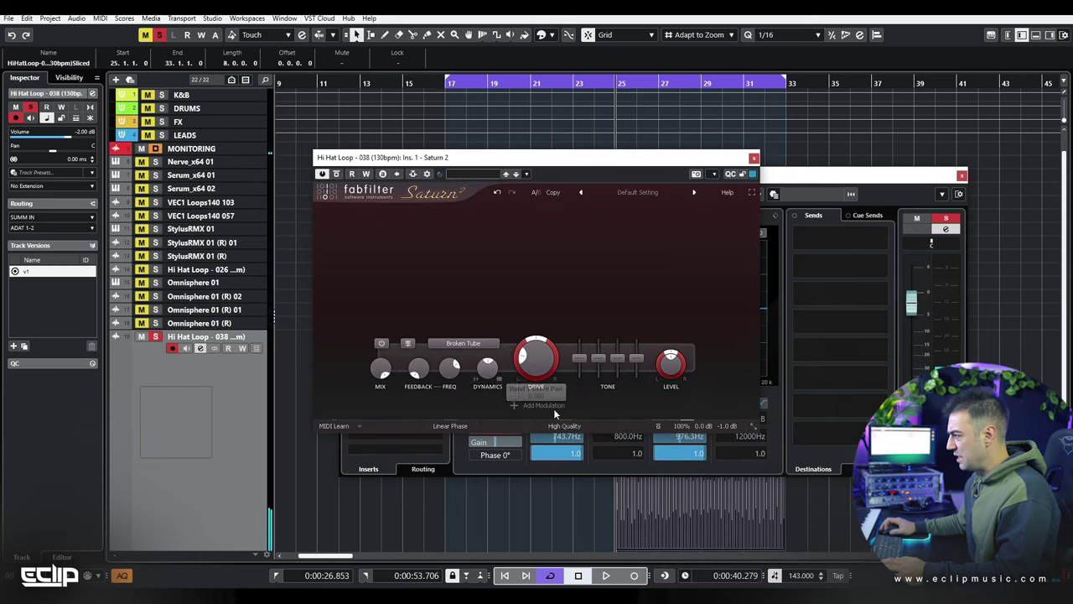
key(space)
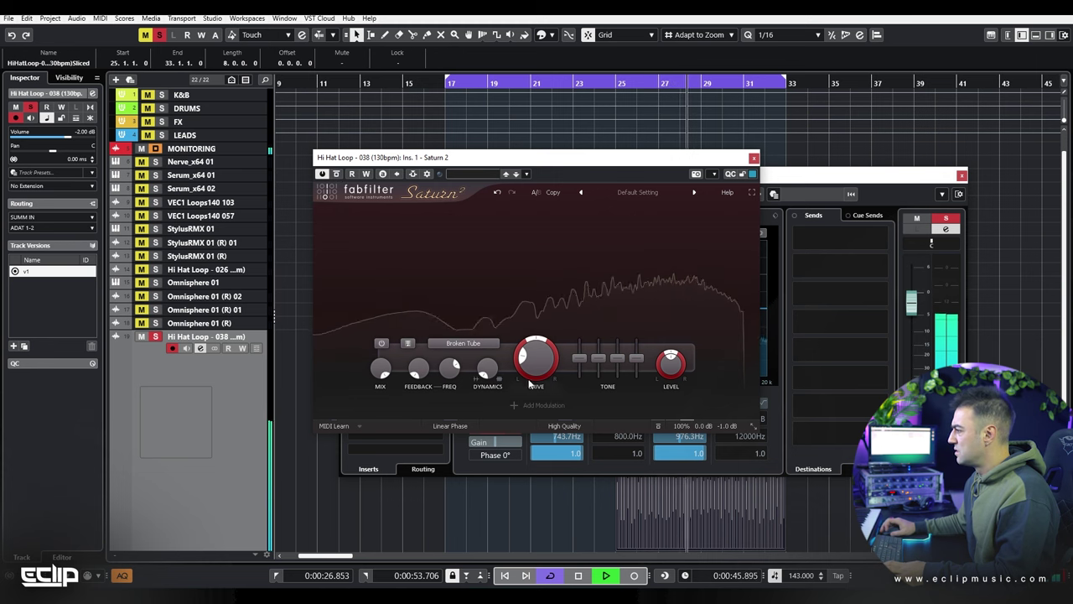
drag(488, 365, 485, 331)
key(e)
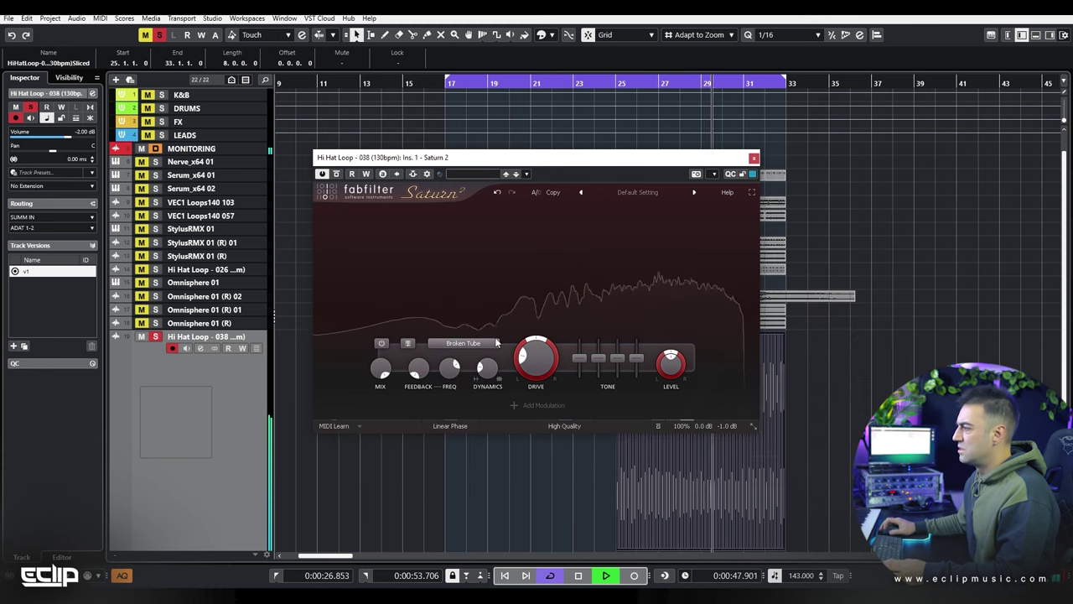
Step: Insert FabFilter Pro-Q 3 after Saturn 2 and add a 12 dB/oct low cut at about 466 Hz
key(e)
click(386, 231)
text(fab)
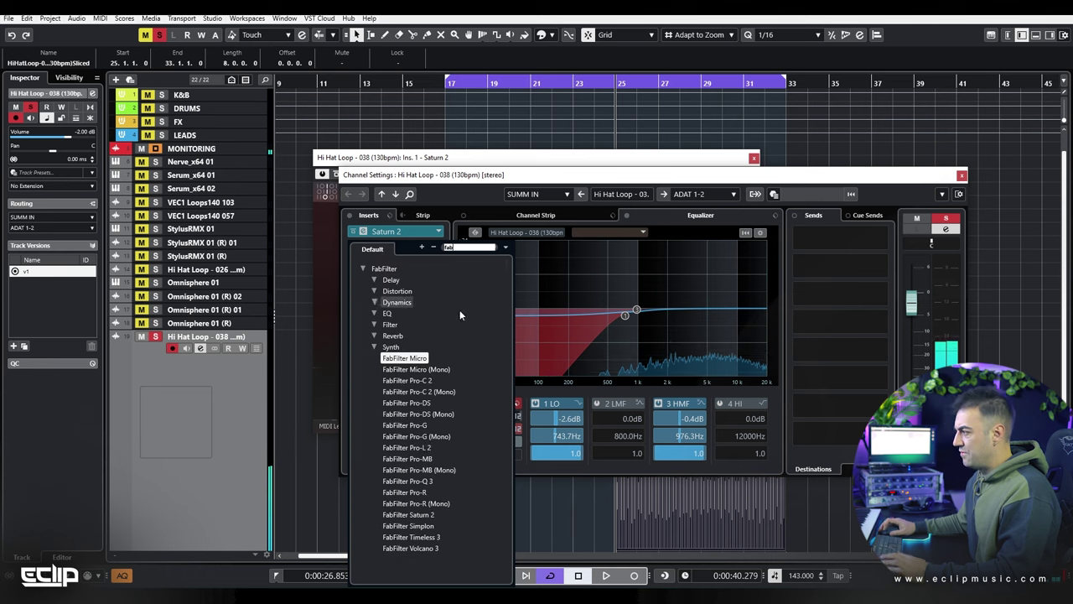
click(409, 482)
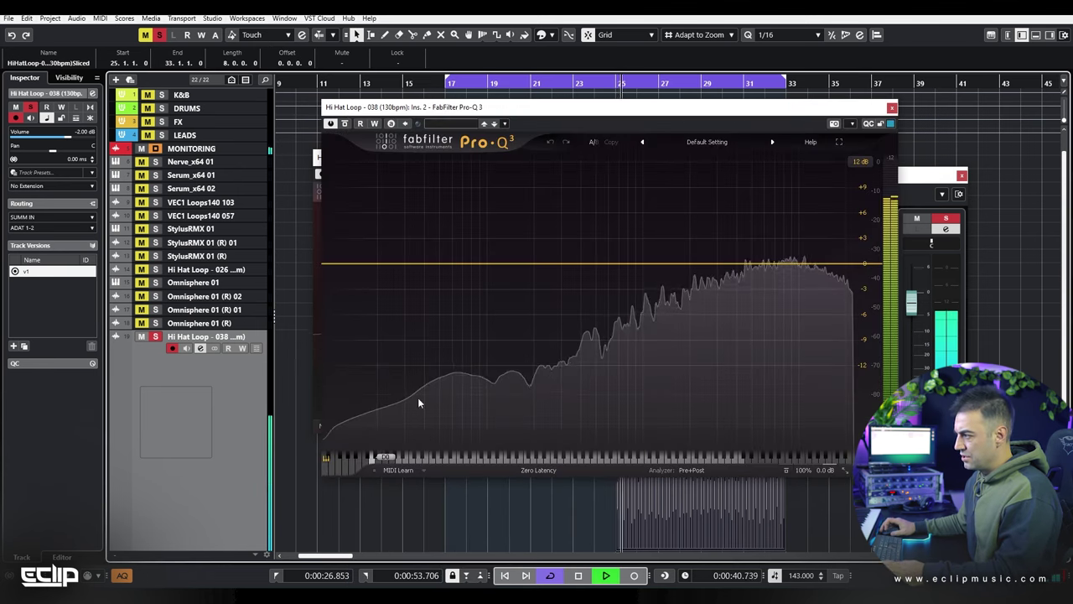
click(341, 266)
drag(340, 267, 591, 266)
key(space)
key(space)
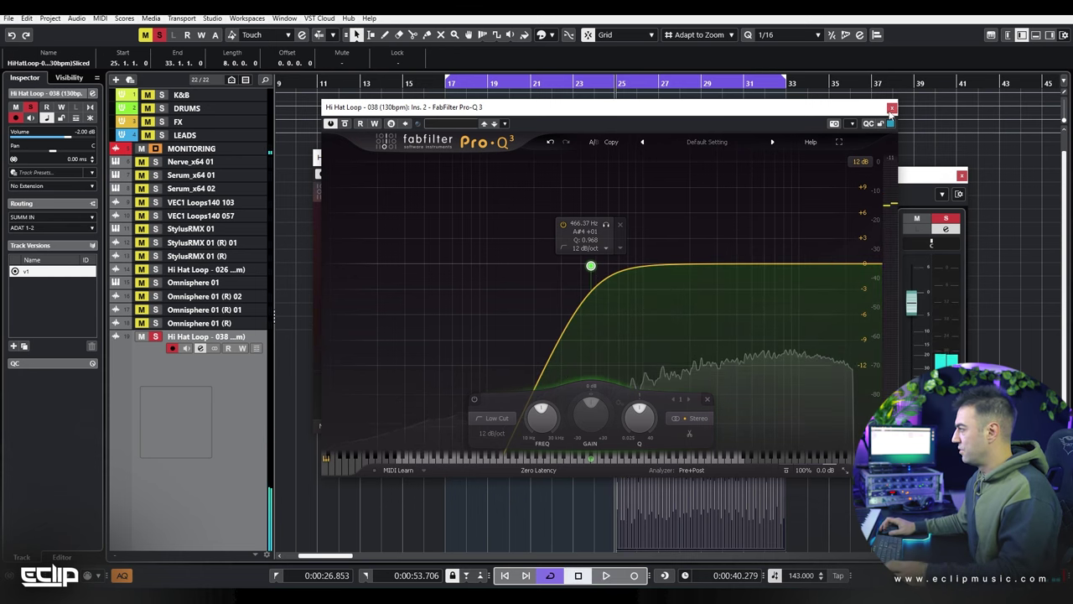
click(891, 107)
Step: Take the hi-hat track out of solo, close its remaining windows and return it to normal height during playback
key(space)
click(962, 175)
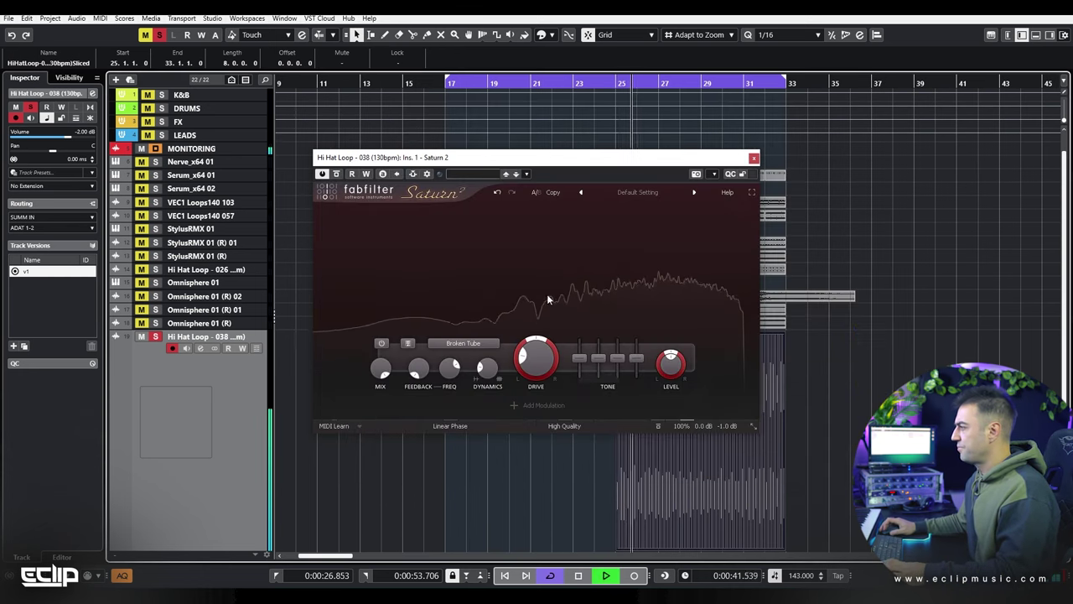
key(s)
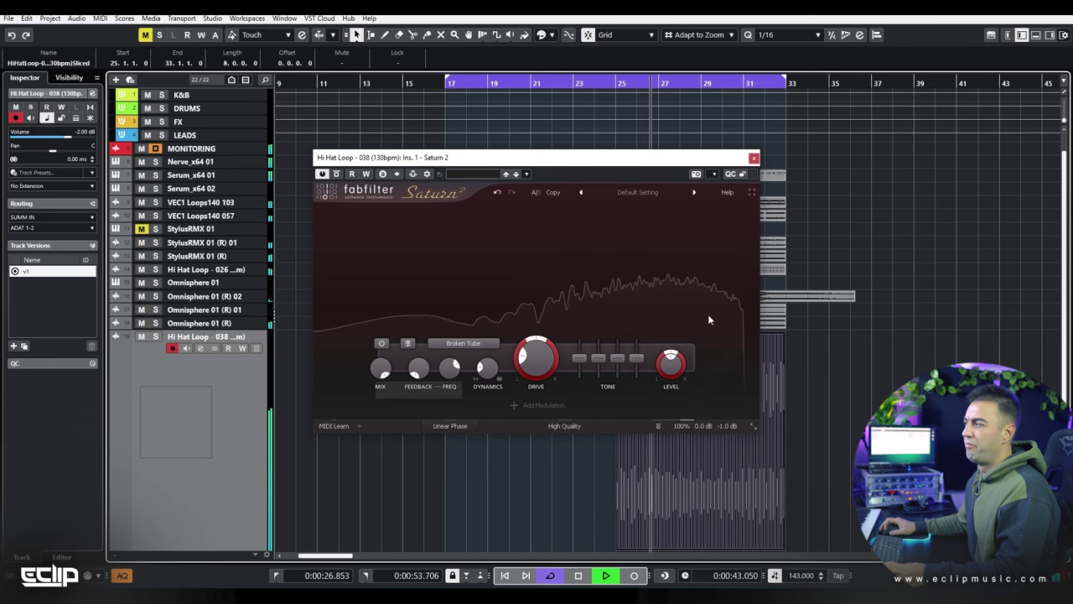
click(752, 157)
scroll(420, 352, down, 3)
key(z)
click(379, 301)
scroll(399, 292, up, 3)
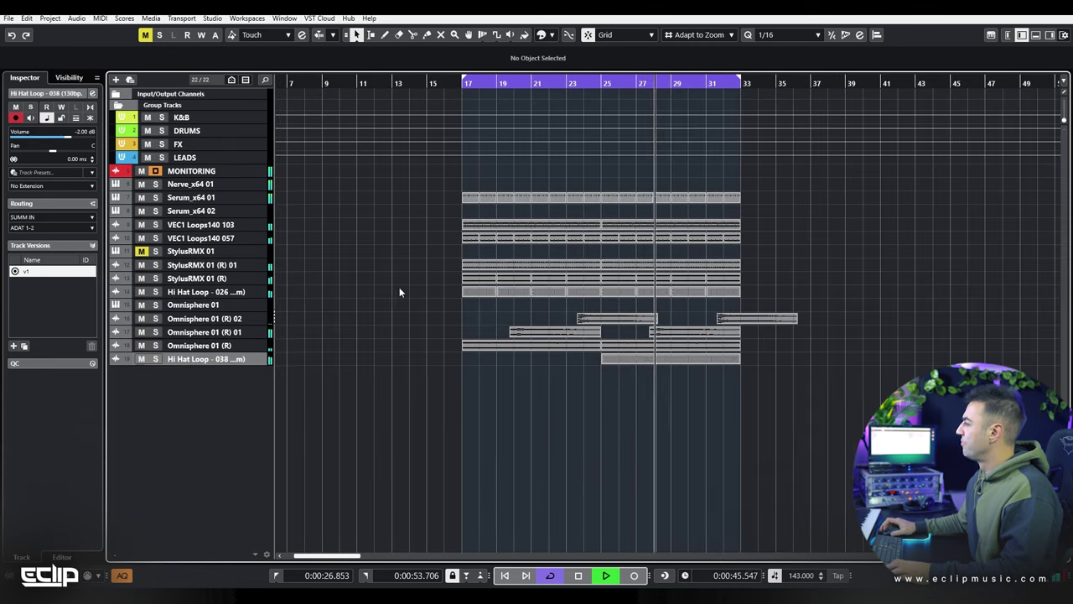
scroll(378, 292, down, 3)
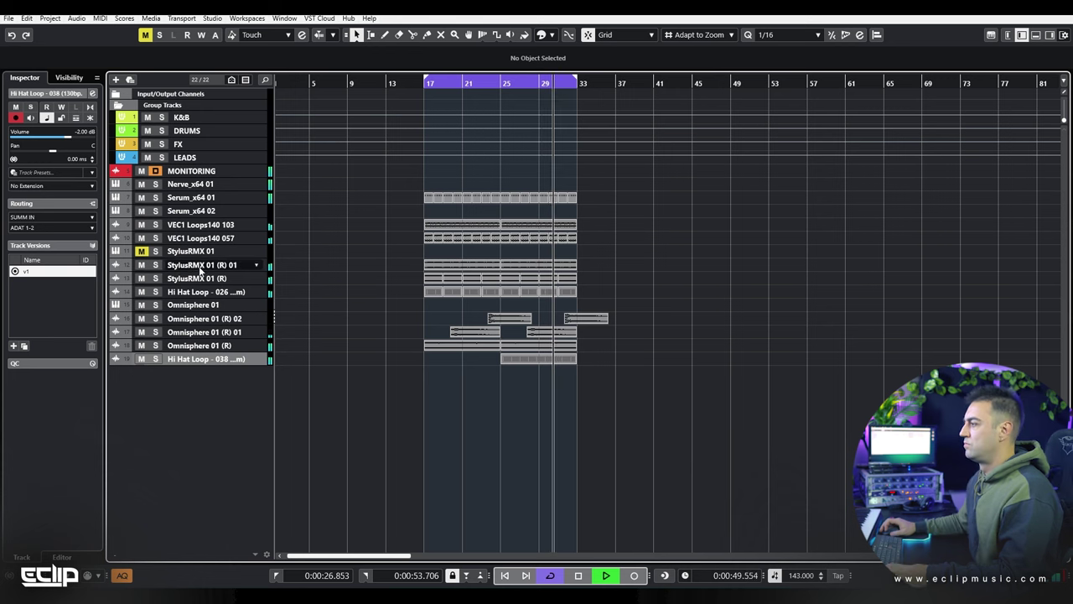
Step: Open the Omnisphere 01 instrument and audition the patches Retro Explosion 2 and Mr. Cricket Thundertubes
click(193, 305)
key(e)
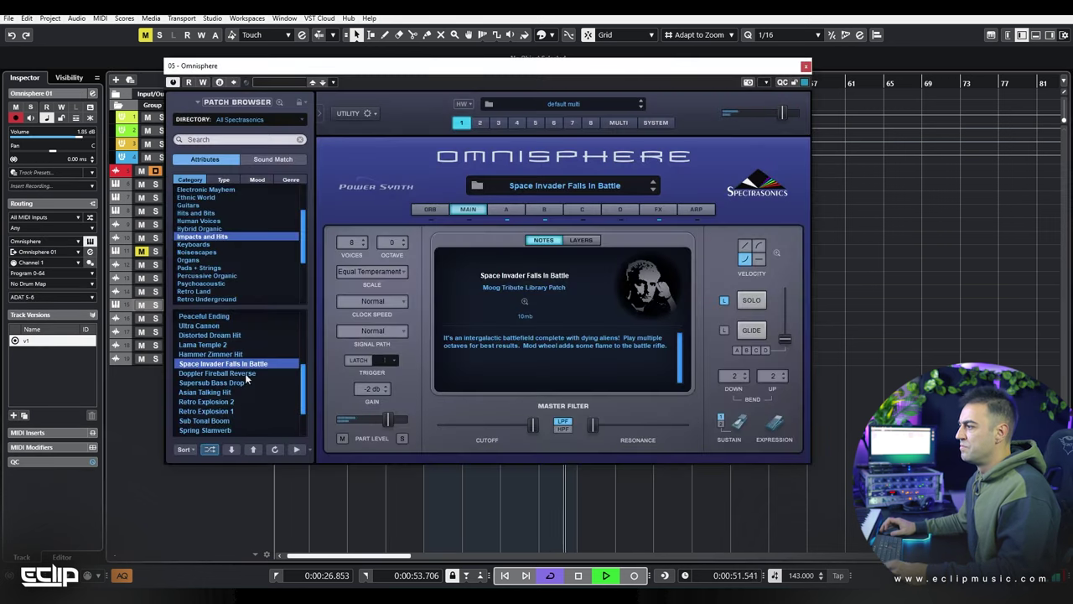
click(212, 402)
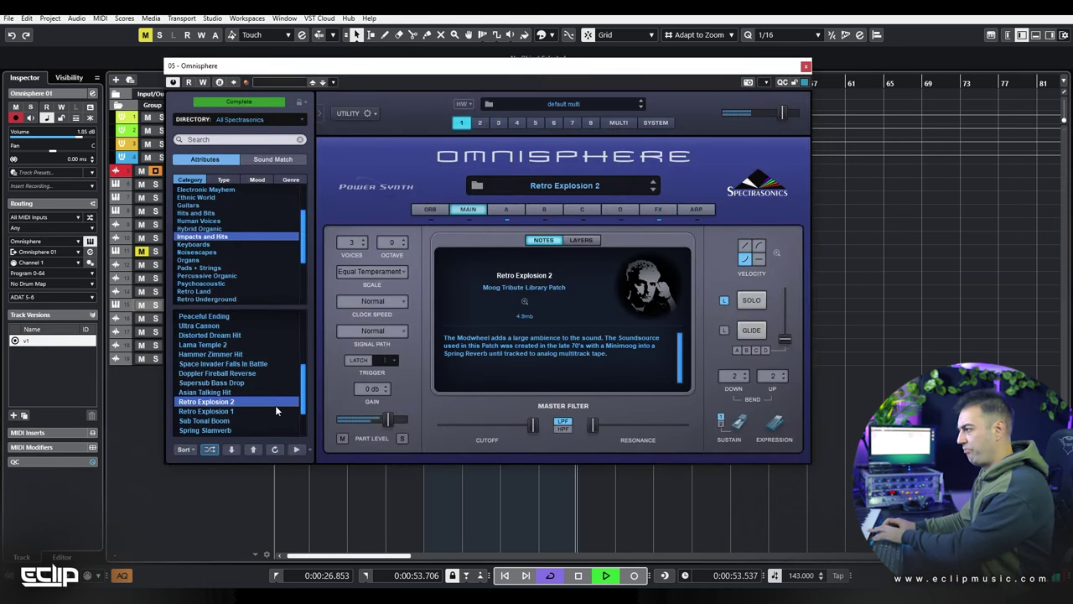
click(206, 284)
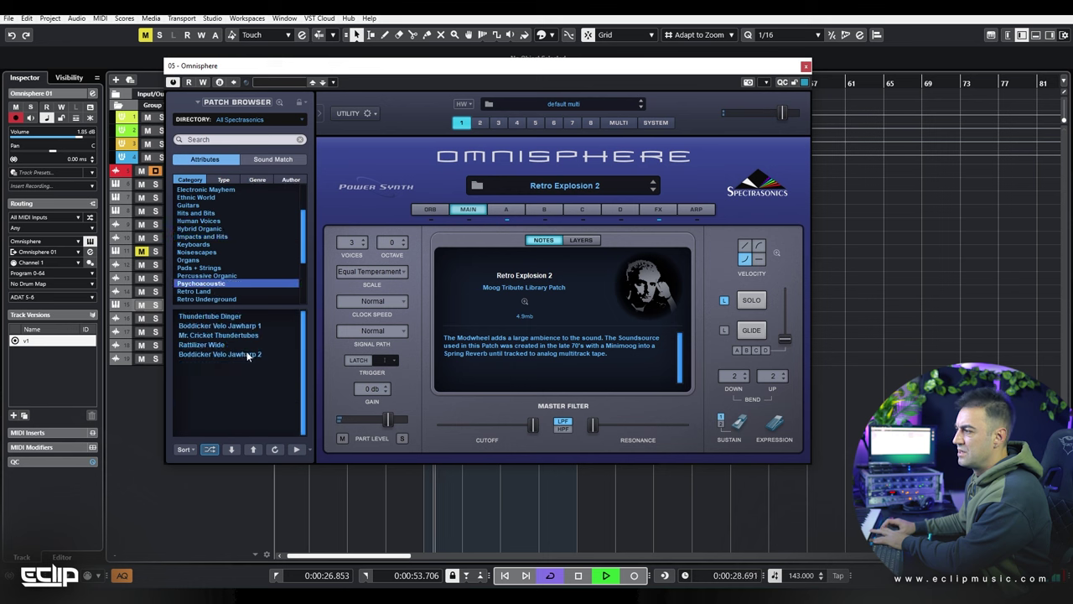
click(219, 335)
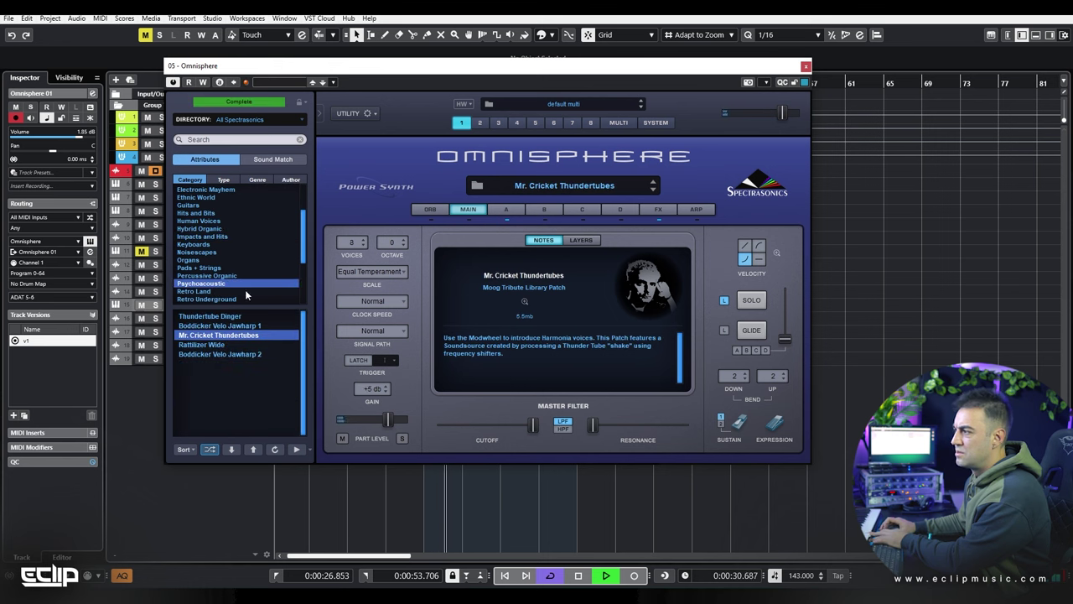
Step: Select JP8000 - Retro Blip from the Retro Land category and open the Omnisphere 01 channel settings
scroll(244, 279, down, 2)
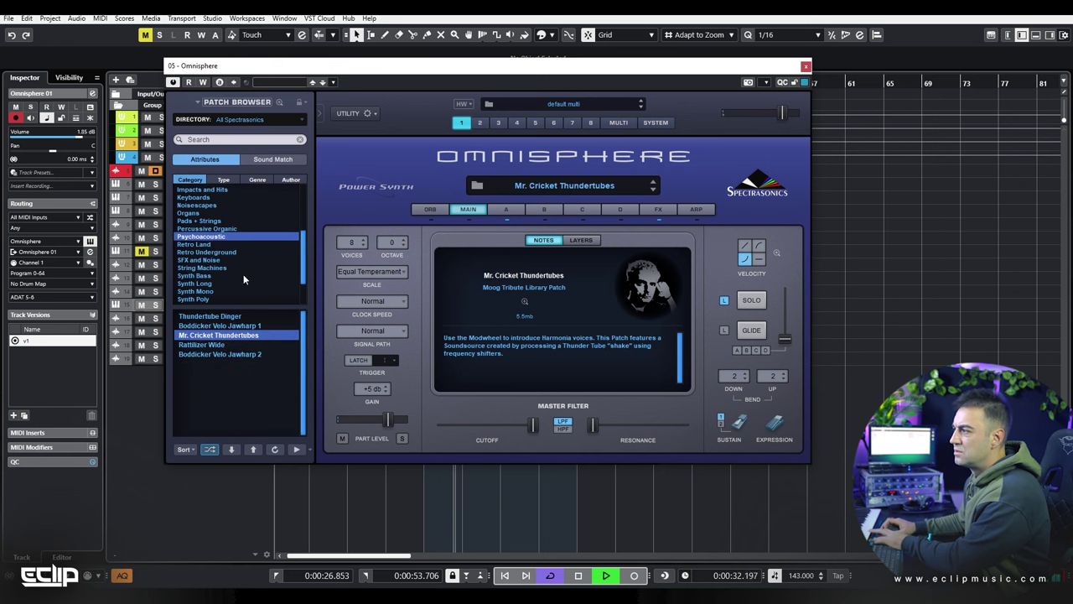
click(193, 244)
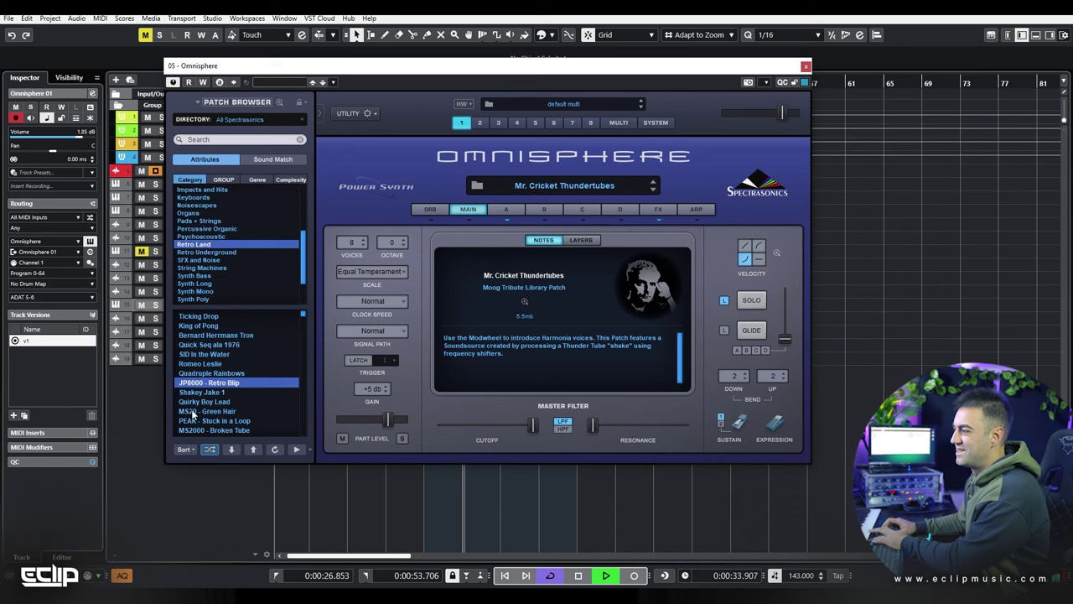
click(89, 241)
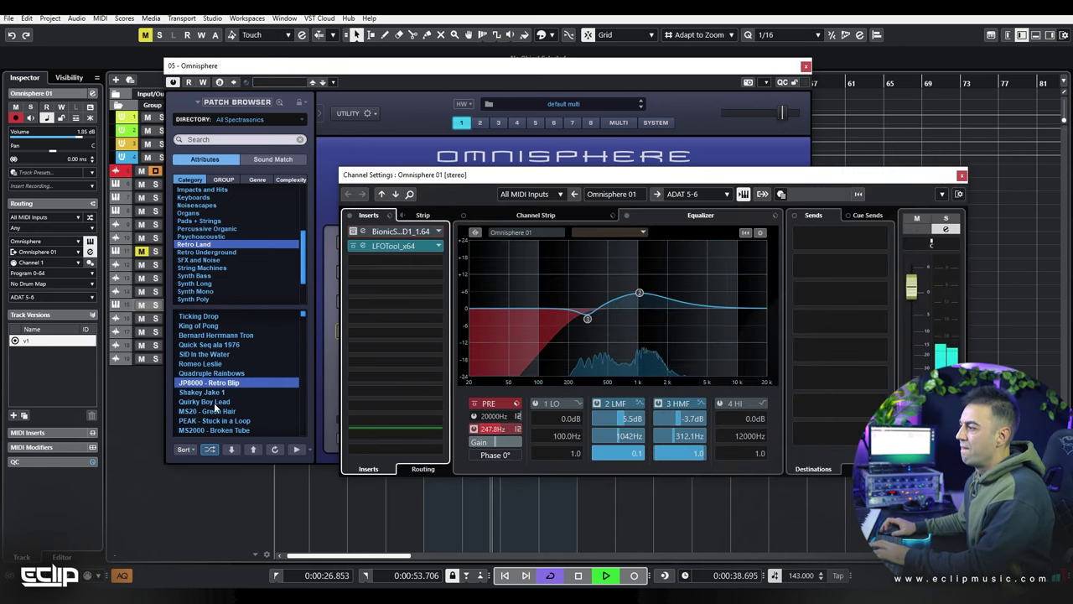
Step: Audition Retro Land patches during playback, including MS20 - Green Hair, PEAK - Stuck in a Loop, MS2000 - Broken Tube, Popcorn Crush and Glitch Stream
click(215, 410)
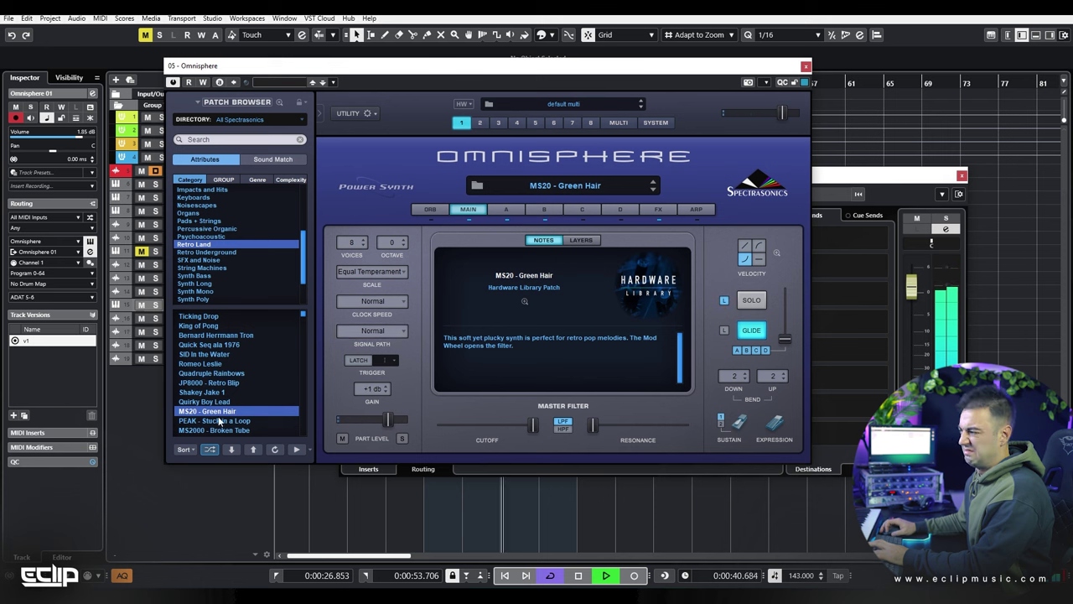
click(218, 420)
scroll(204, 432, down, 2)
click(204, 430)
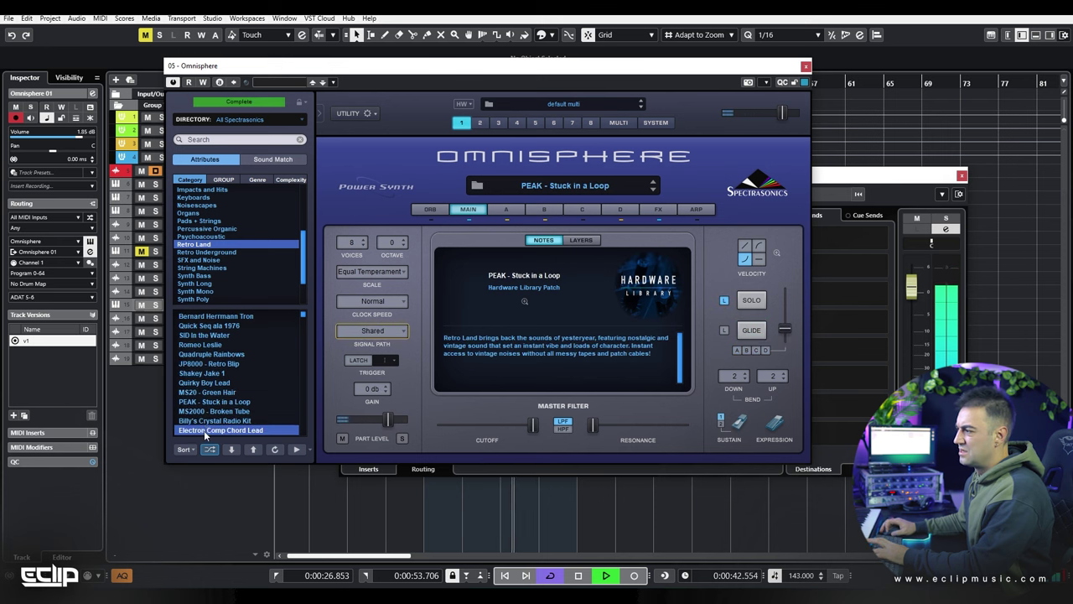
click(201, 412)
scroll(261, 365, down, 1)
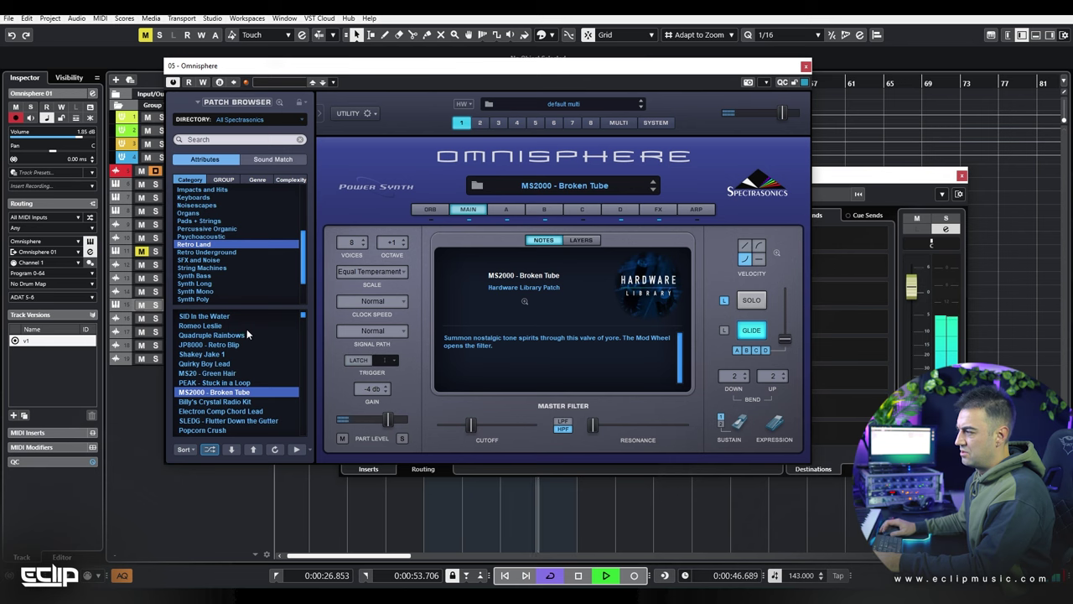
scroll(224, 362, down, 2)
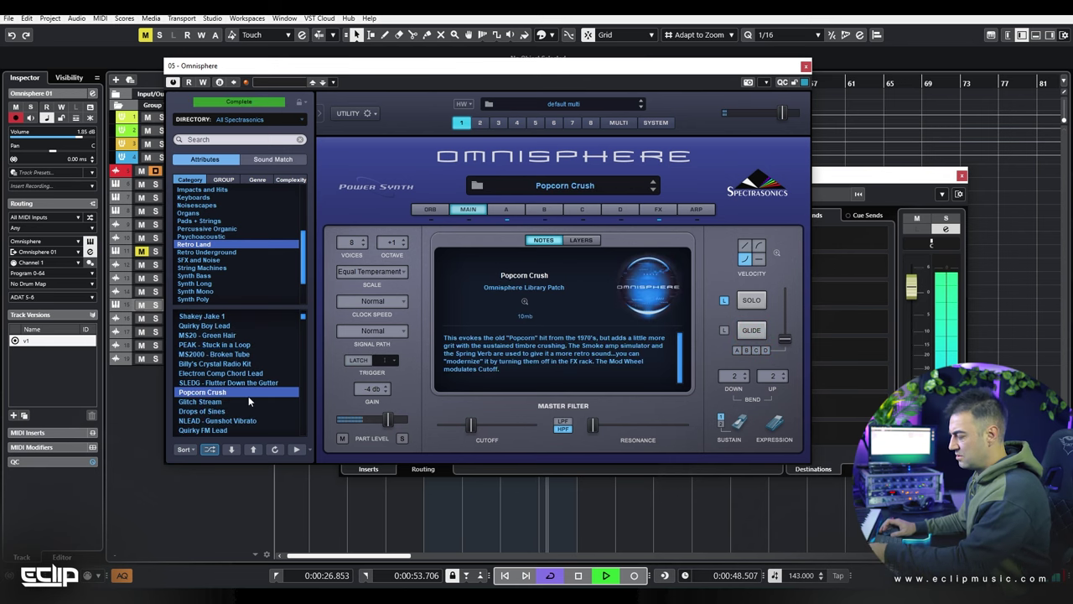
click(199, 402)
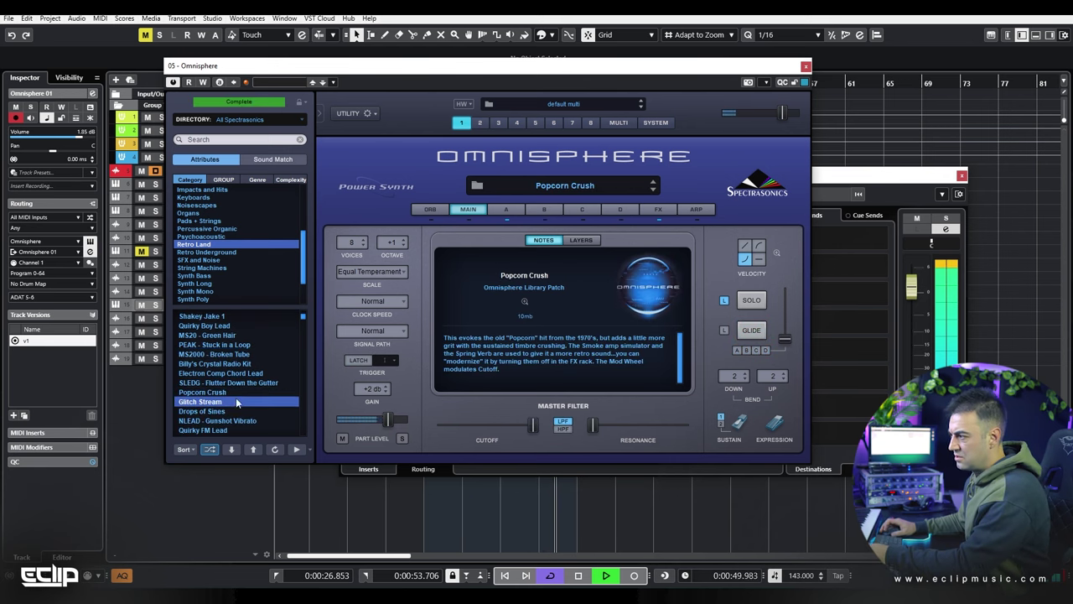
scroll(210, 385, down, 4)
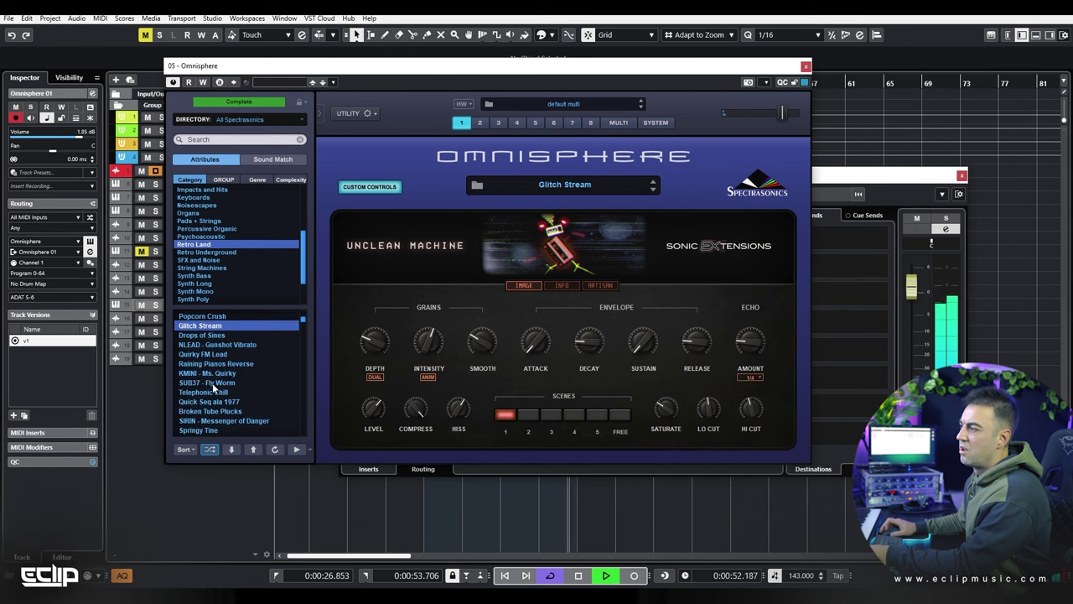
Step: Audition the patches Drops of Sines, NLEAD - Gunshot Vibrato and Quirky FM Lead, and load Raining Pianos Reverse
click(202, 335)
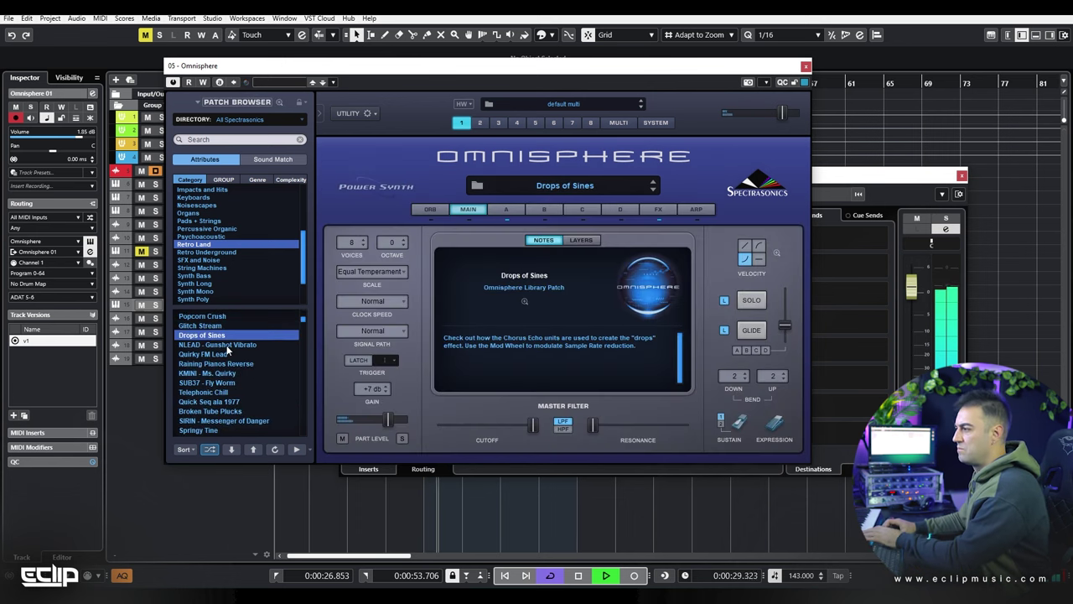
click(226, 346)
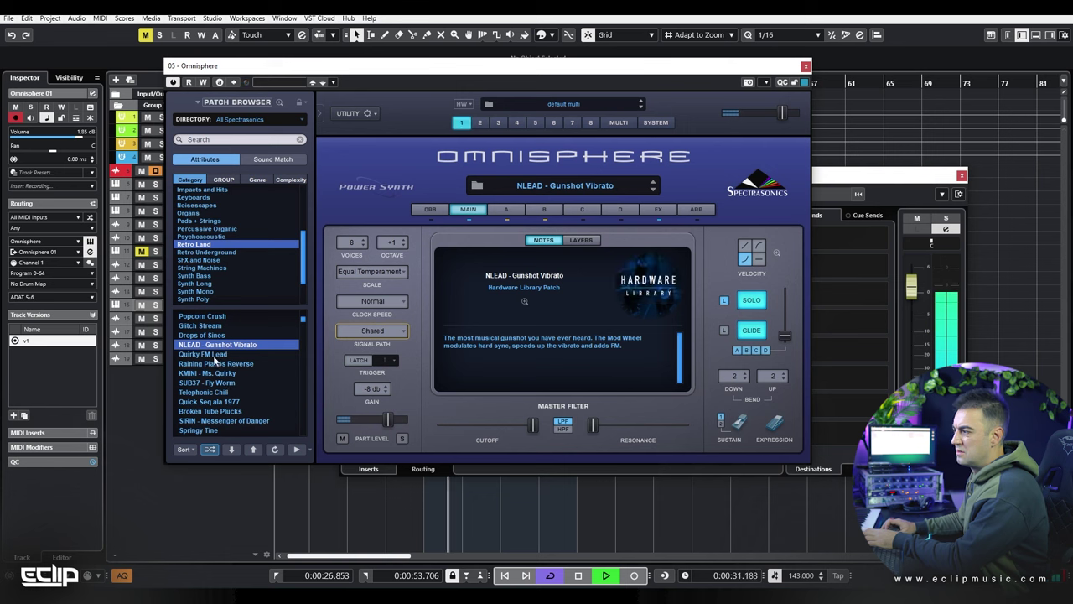
click(215, 356)
click(225, 366)
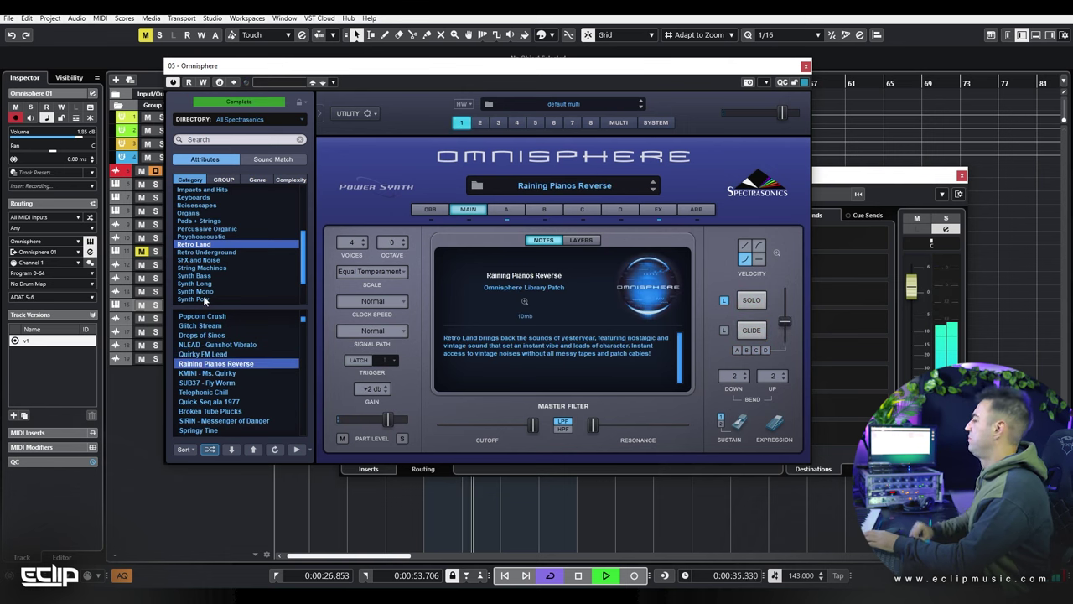
Step: Move the Omnisphere window aside, activate the first insert of the Omnisphere 01 channel and bypass LFOTool
drag(287, 72, 664, 149)
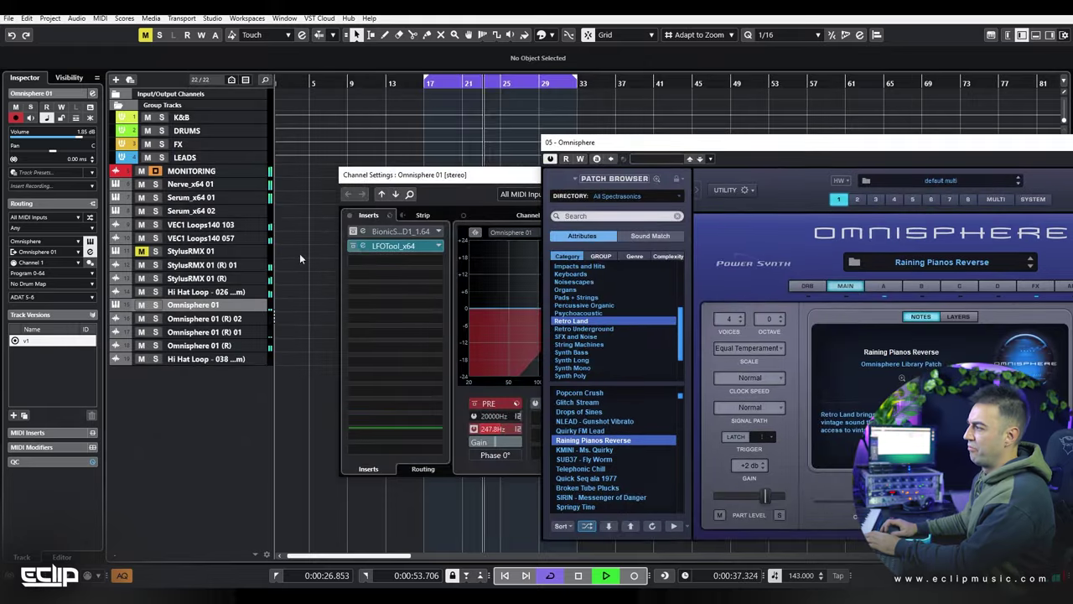
click(364, 244)
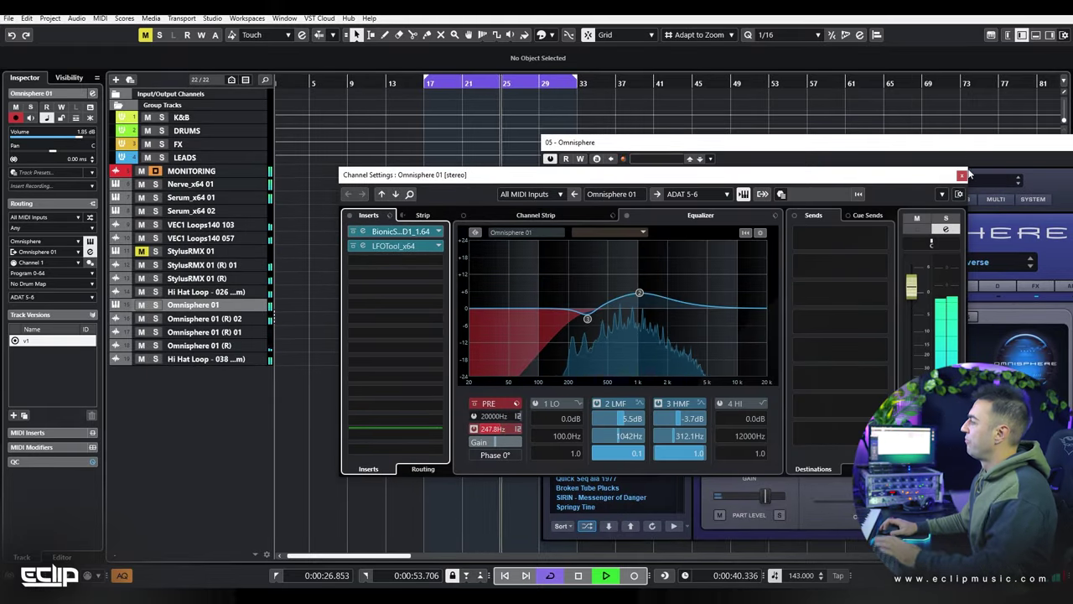
click(392, 260)
click(369, 233)
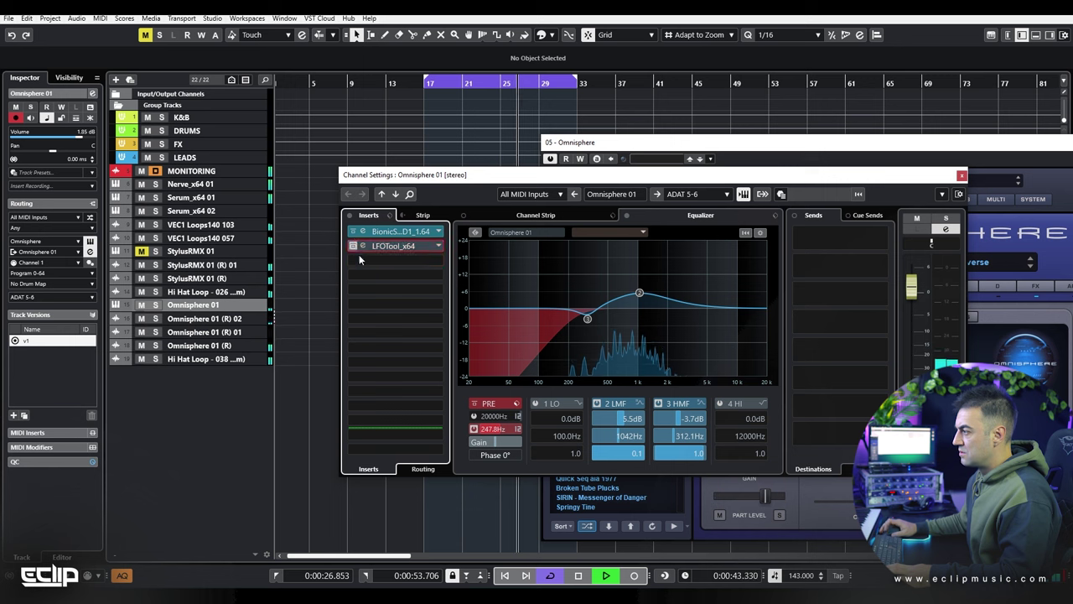
Step: Insert Blackhole after LFOTool on the Omnisphere 01 channel and raise the channel volume to 5.31 dB
click(363, 260)
text(black)
key(Return)
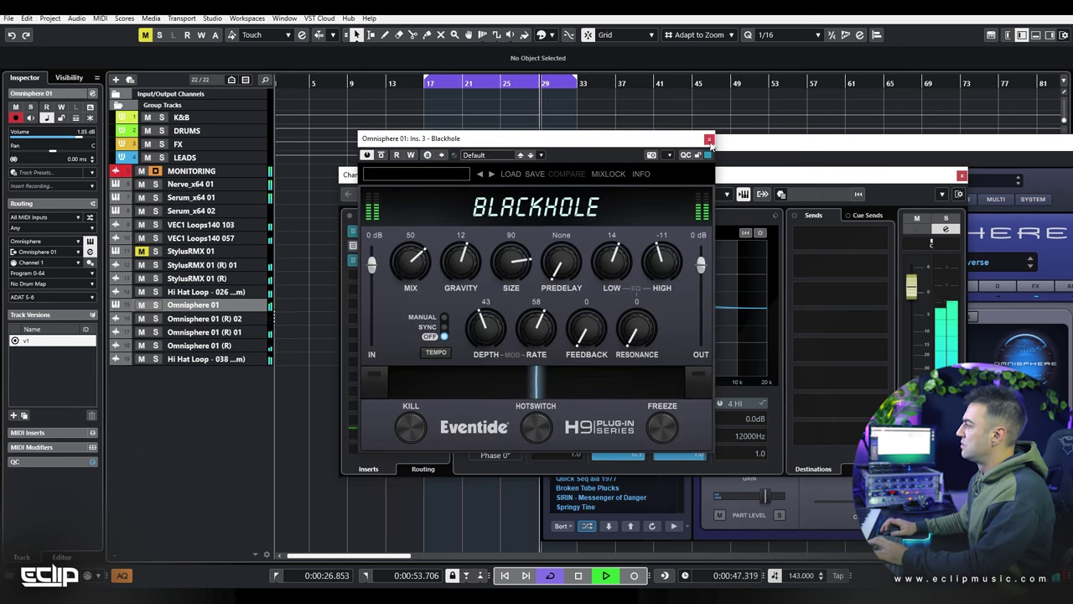
click(708, 139)
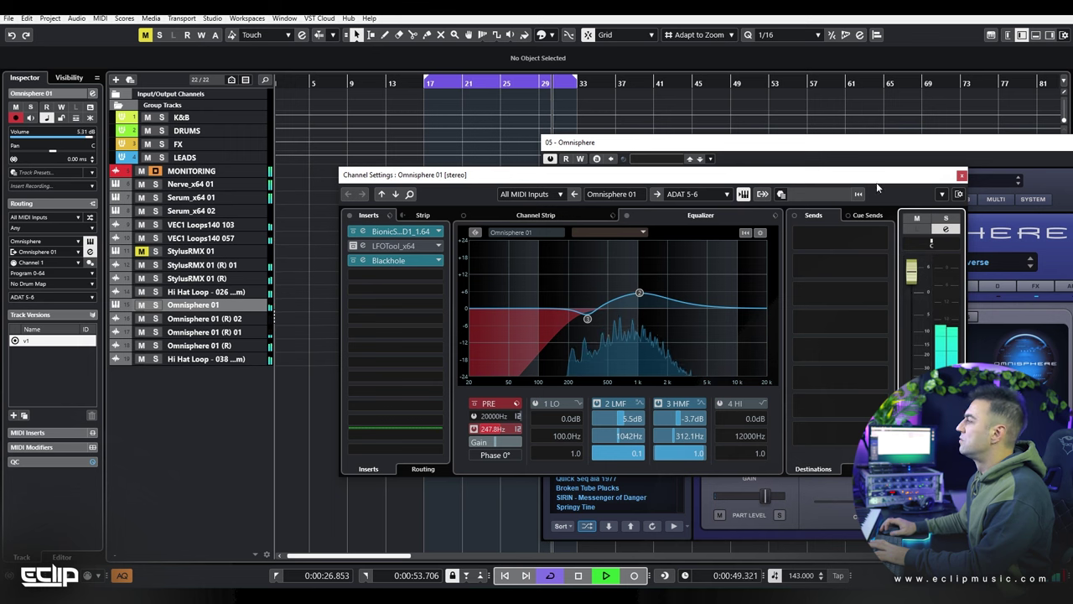
click(962, 176)
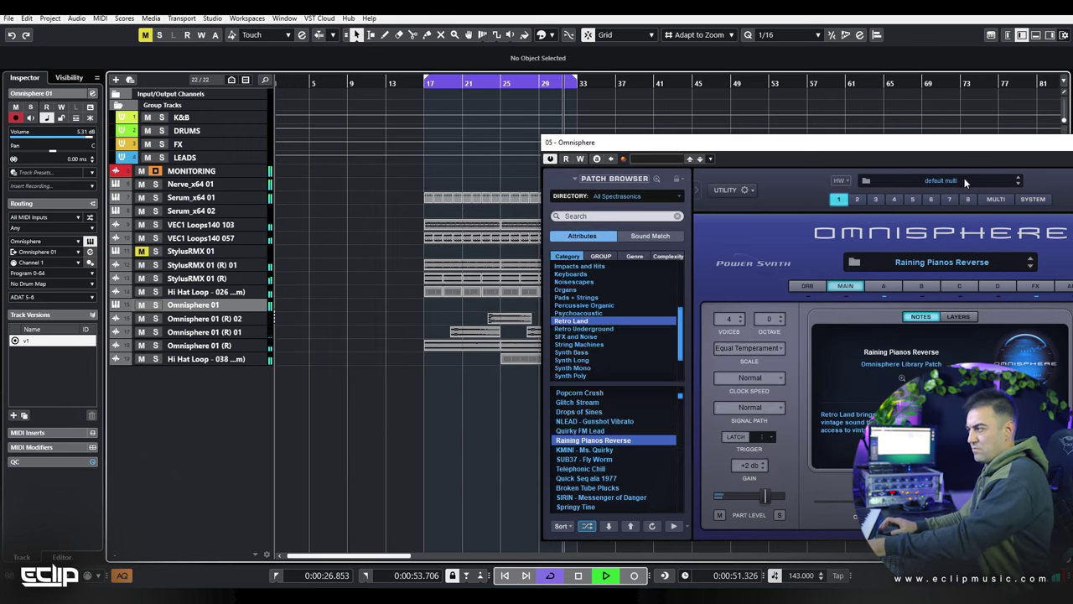
drag(814, 146, 694, 135)
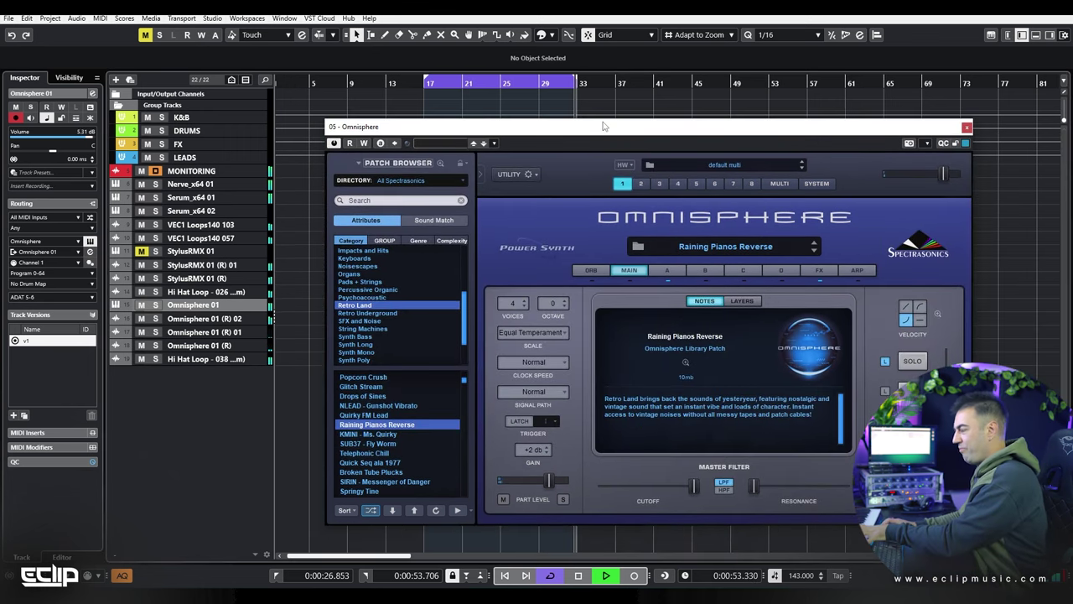
click(966, 127)
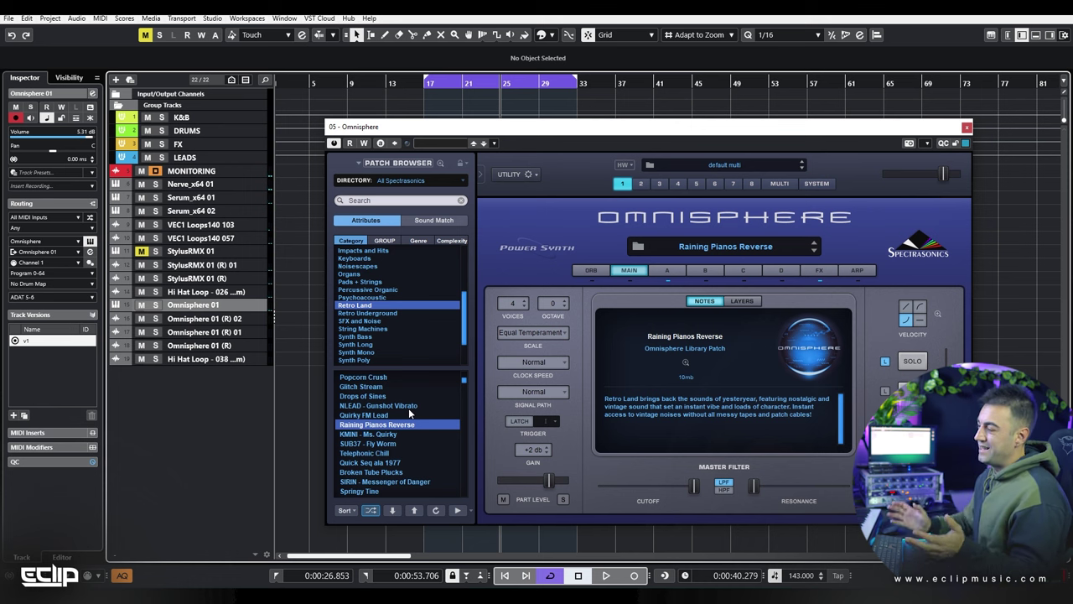
Step: Audition the Retro Land patches from KMINI - Ms. Quirky through SIRIN - Messenger of Danger with playback stopped
click(378, 435)
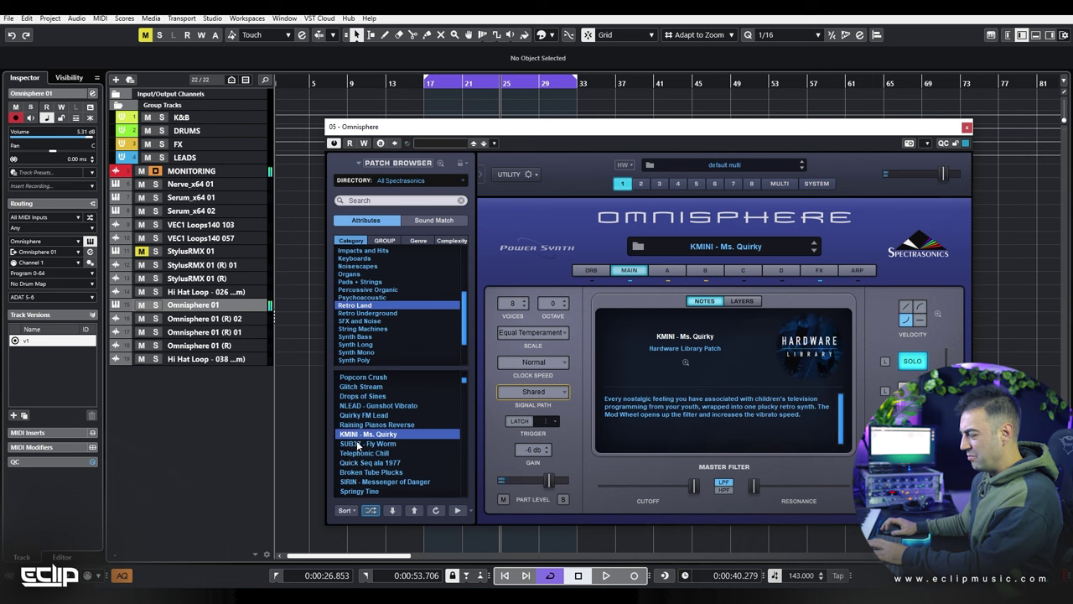
click(358, 445)
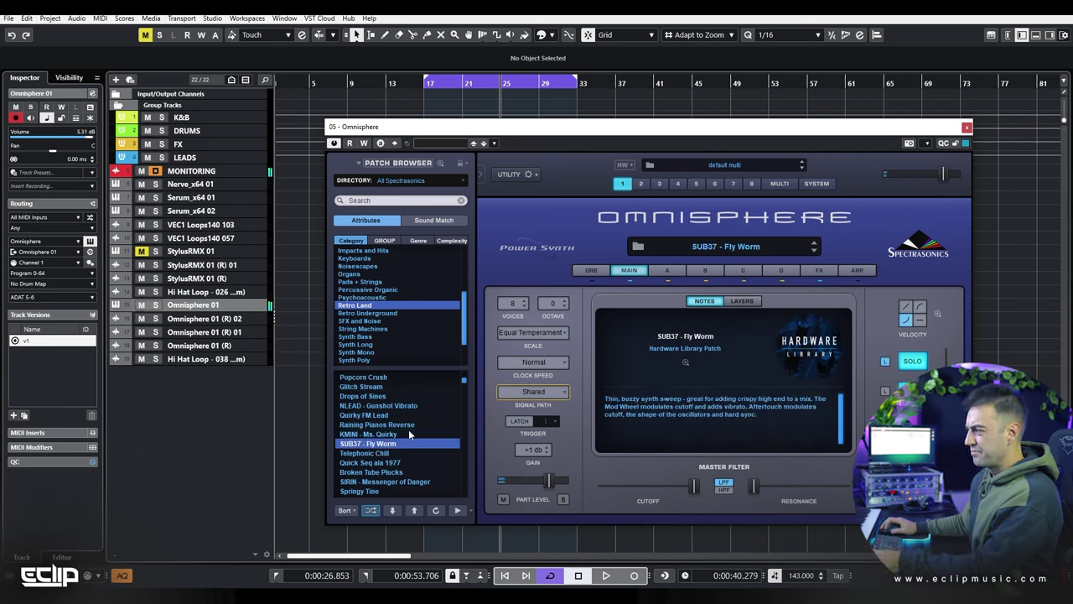
click(373, 452)
click(377, 463)
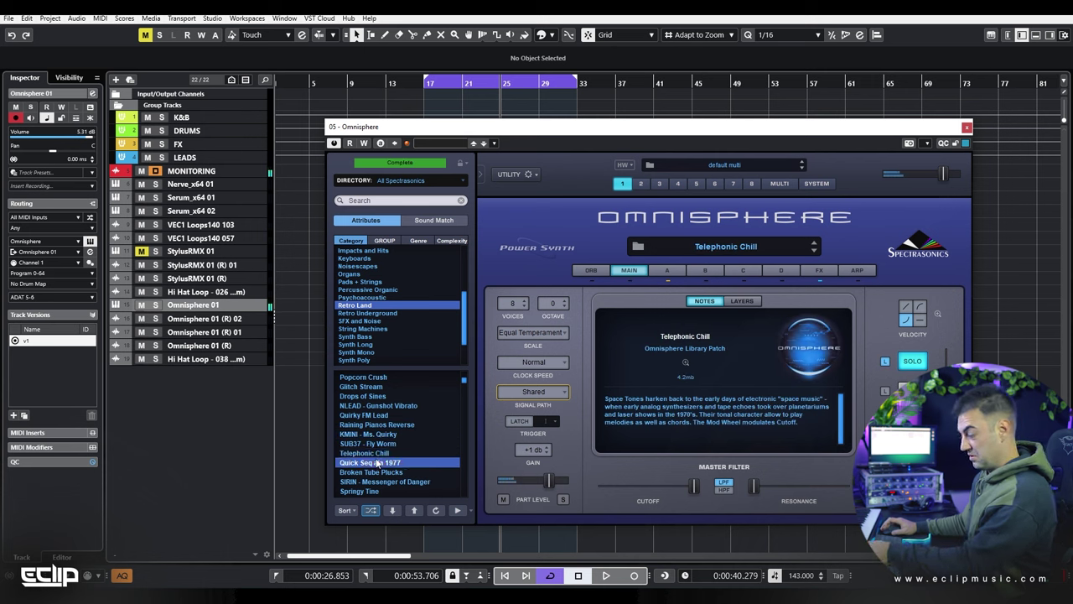
click(375, 473)
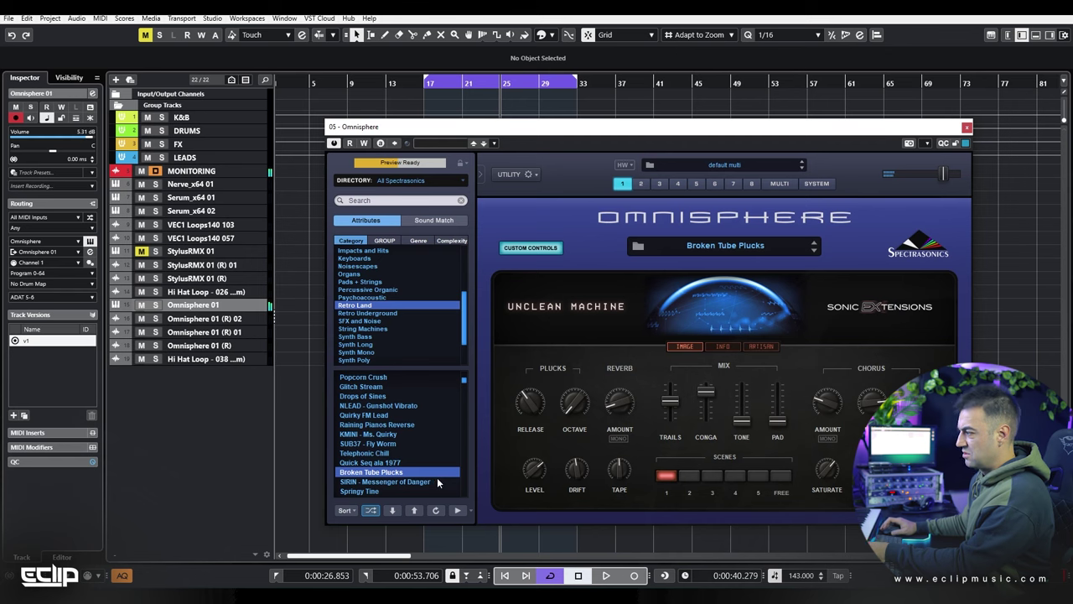
click(394, 483)
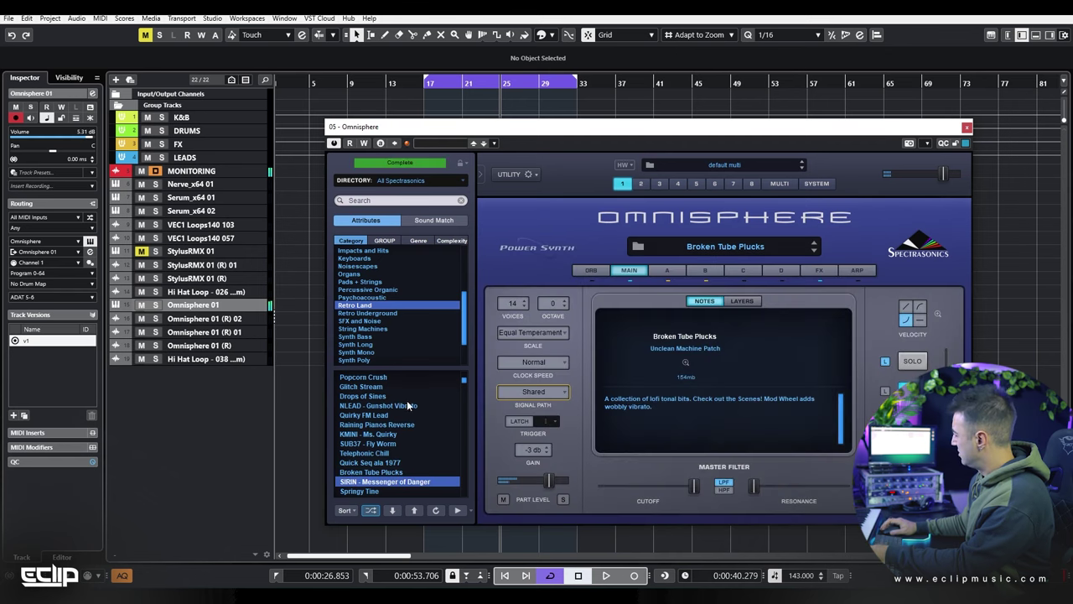
scroll(390, 429, down, 1)
scroll(388, 430, down, 1)
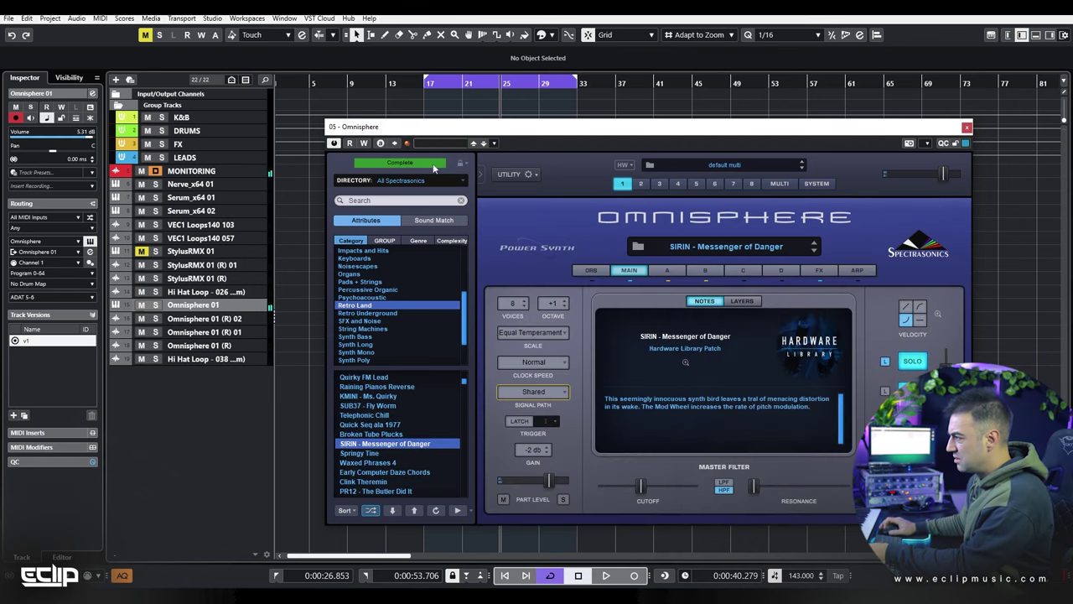
Step: Switch to the Retro Underground category and audition Pocket Piano & Vibrations through Anxious Awakenings, restarting playback along the way
click(365, 313)
click(369, 424)
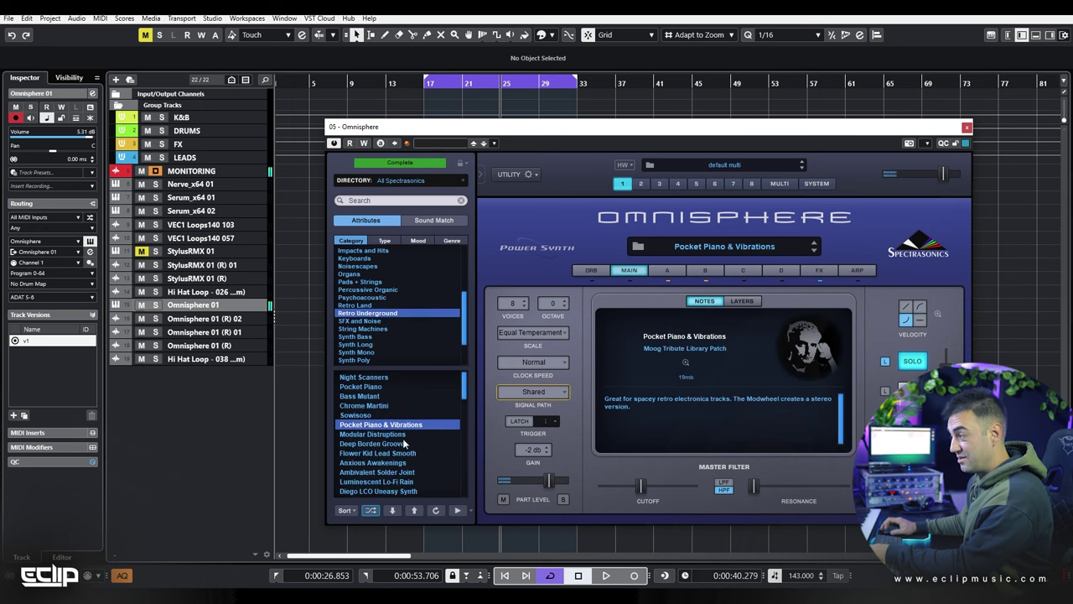
click(403, 434)
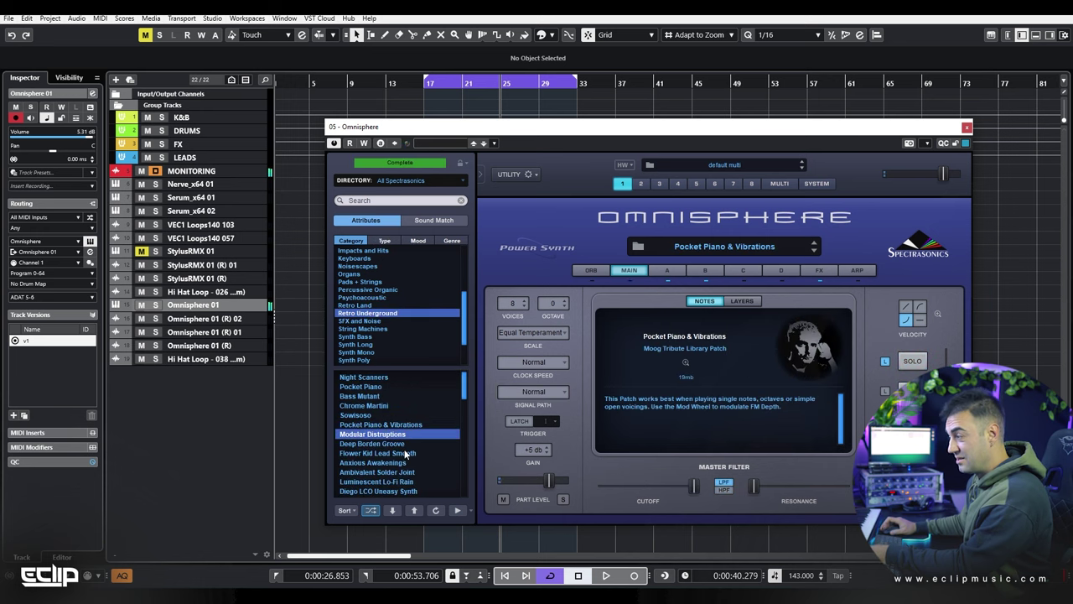
click(361, 444)
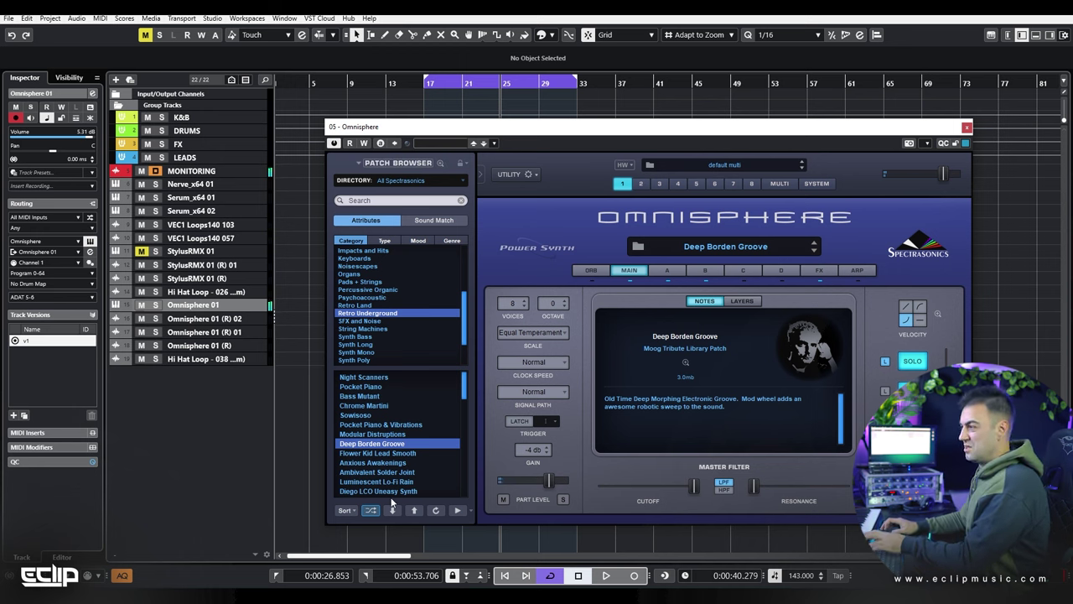
key(space)
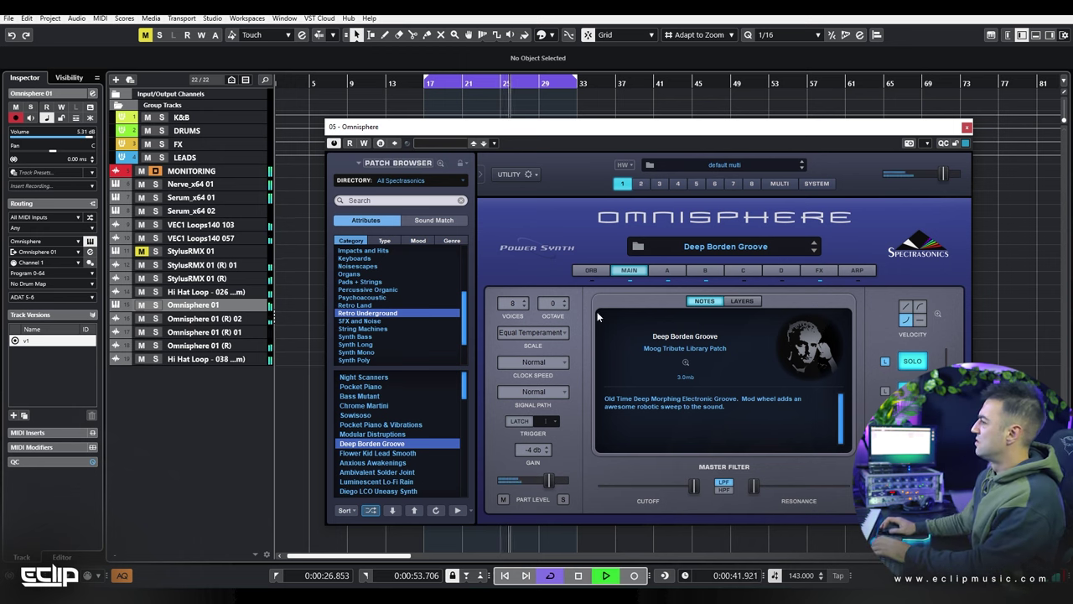
click(394, 453)
click(381, 463)
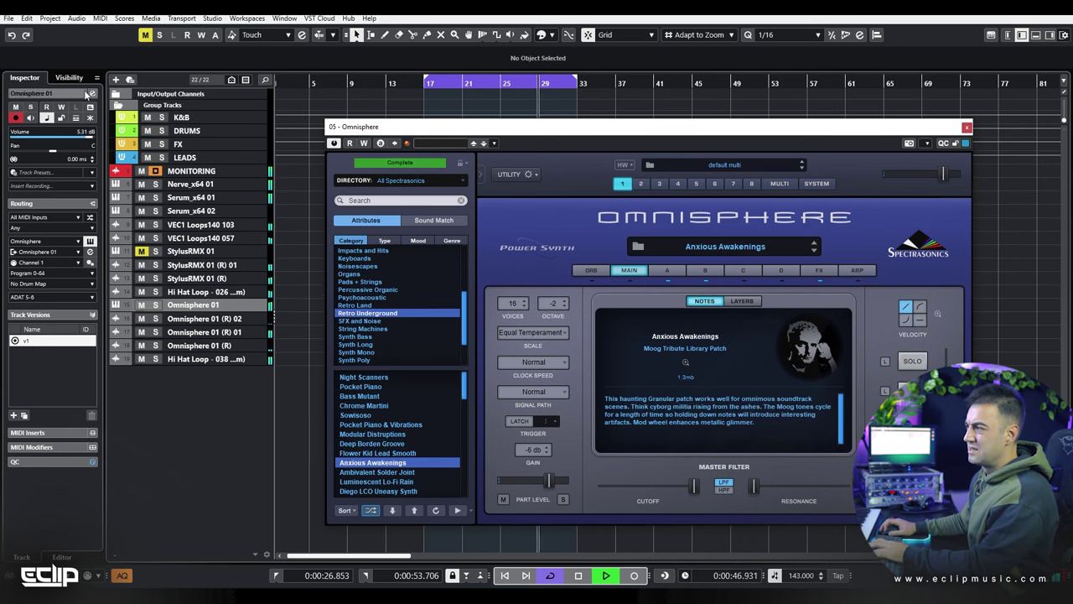
Step: Bypass the first insert on the Omnisphere 01 channel, leaving Blackhole active, and return to the patch browser
key(e)
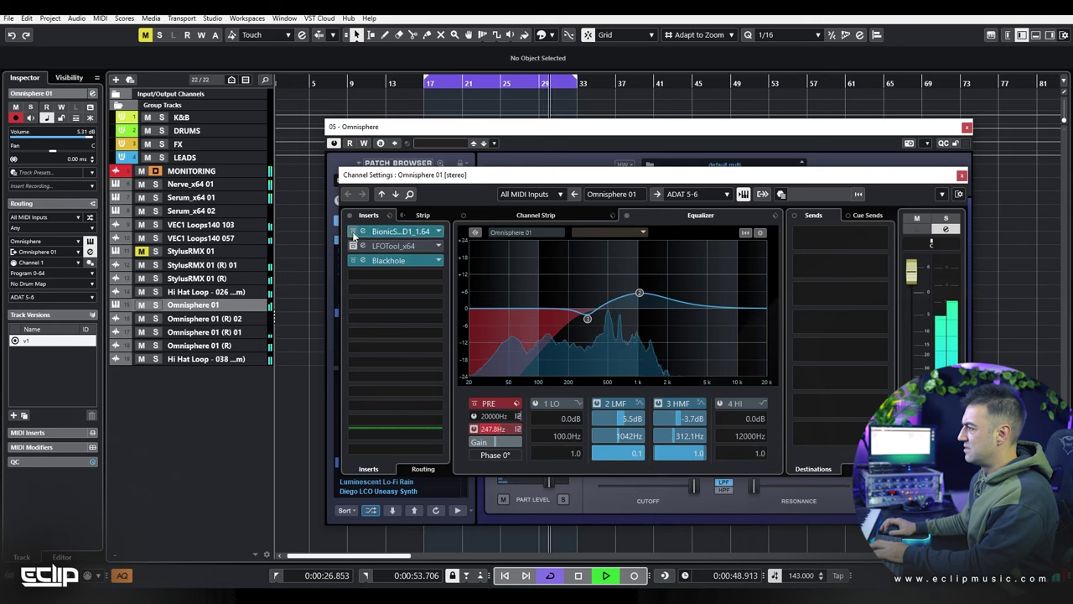
click(353, 231)
click(962, 175)
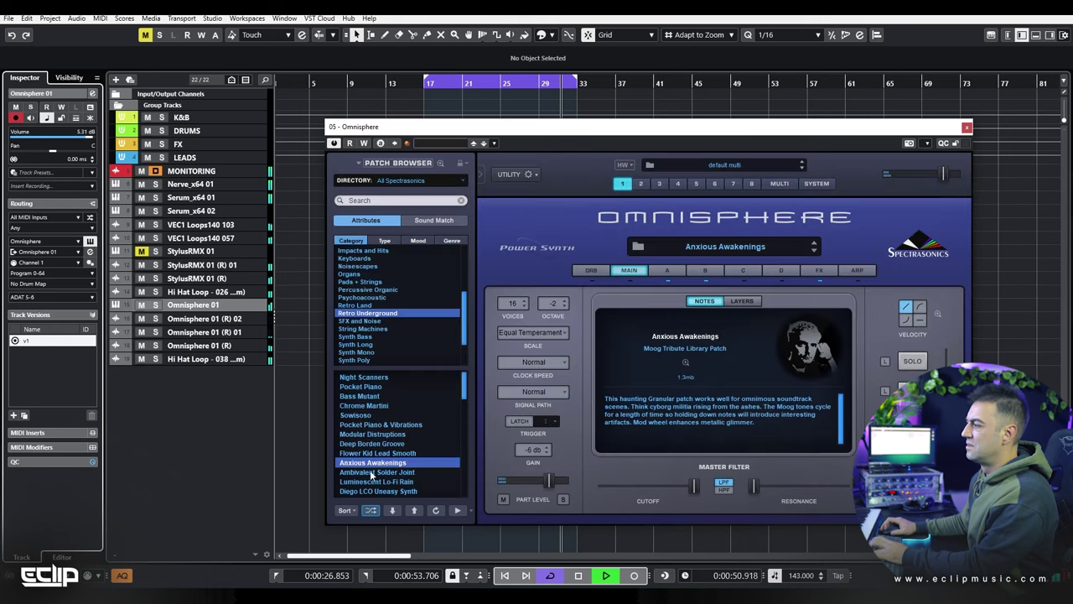
Step: Audition the Retro Underground patches from Ambivalent Solder Joint through Dragonfly Lamentations while the groove plays
key(Down)
key(Down)
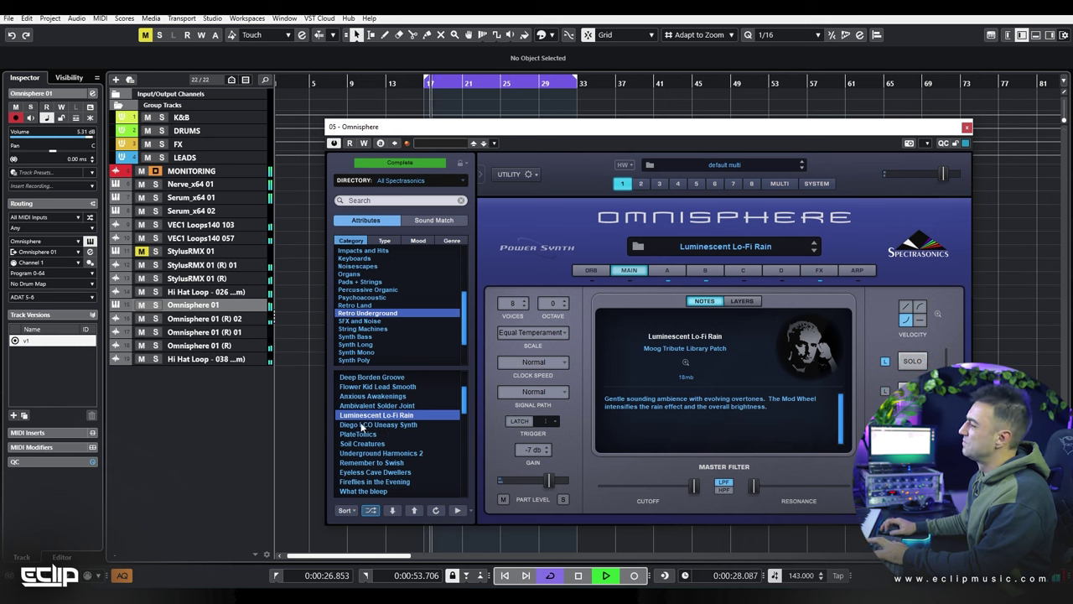
key(Down)
key(Down)
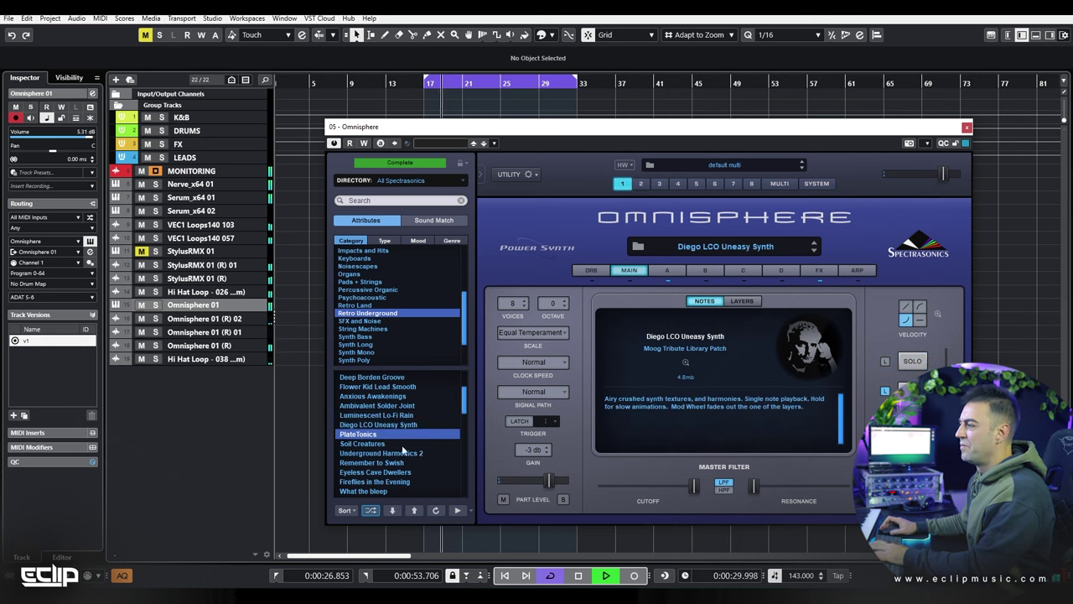
key(Down)
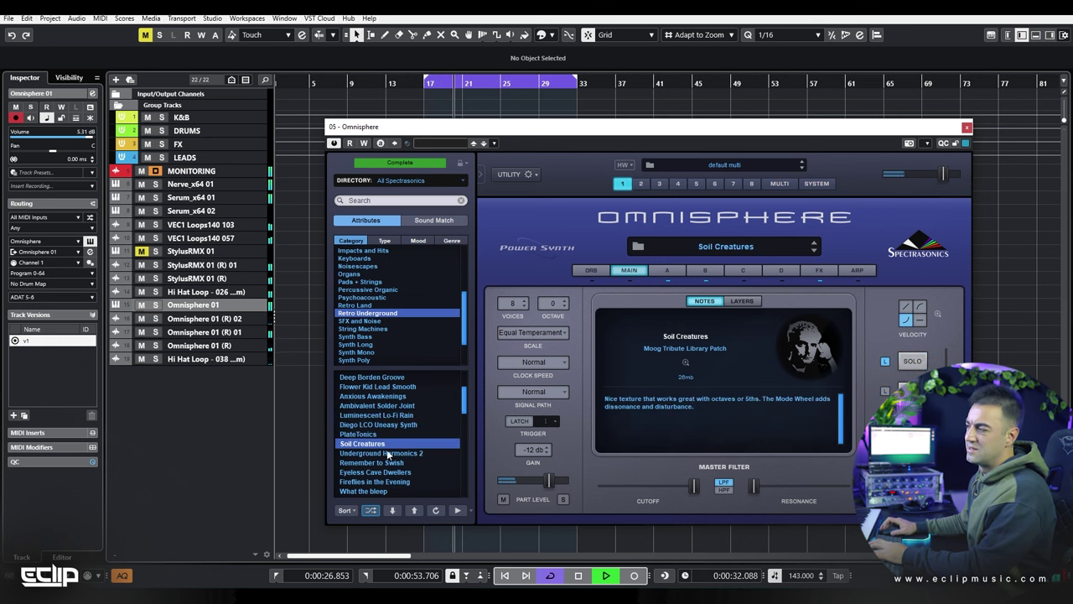
key(Down)
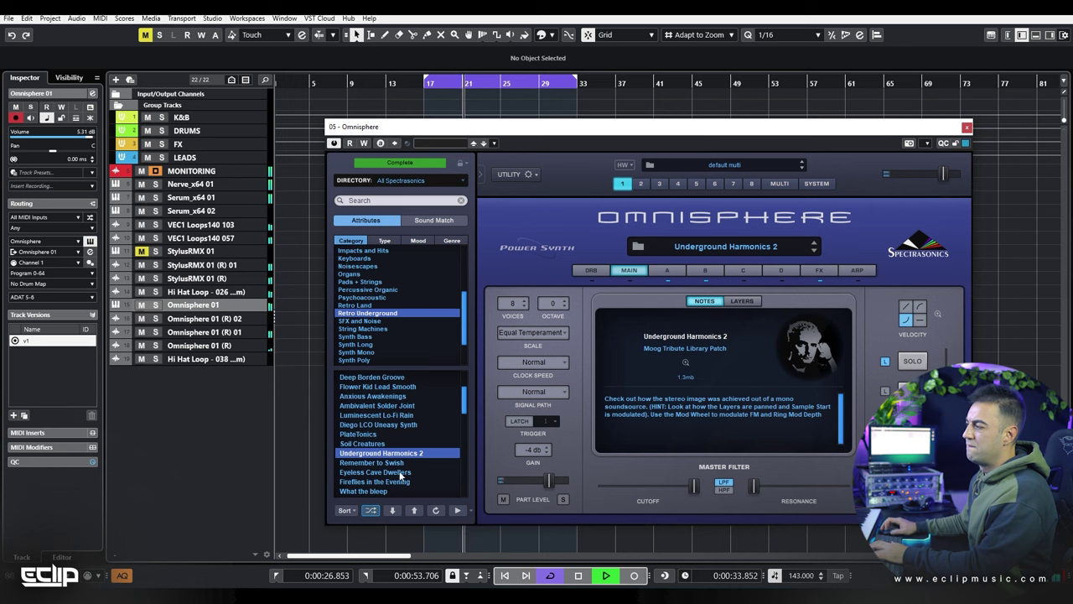
key(Down)
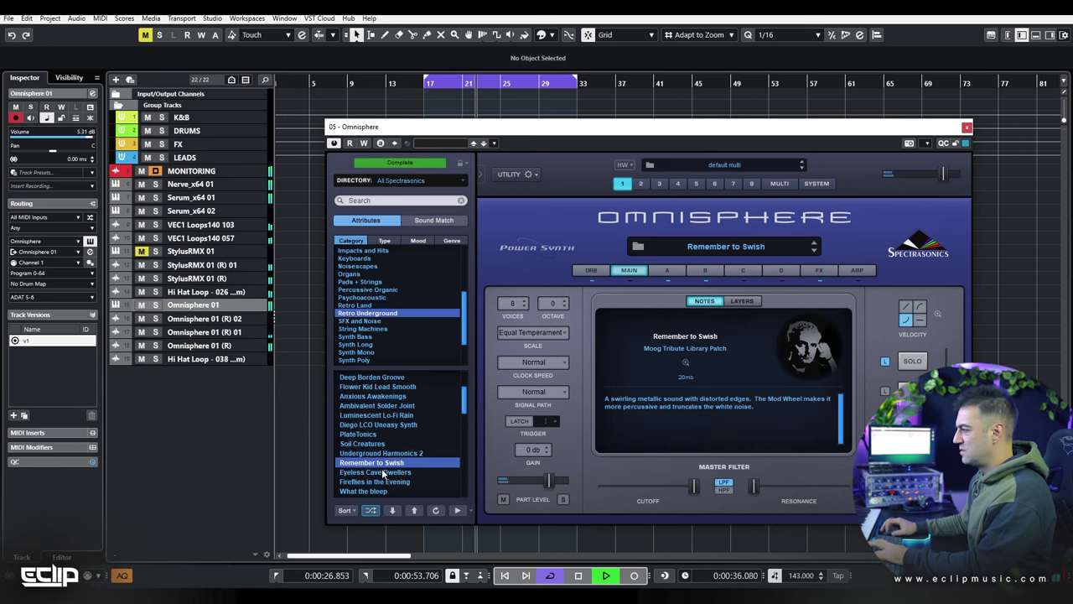
key(Down)
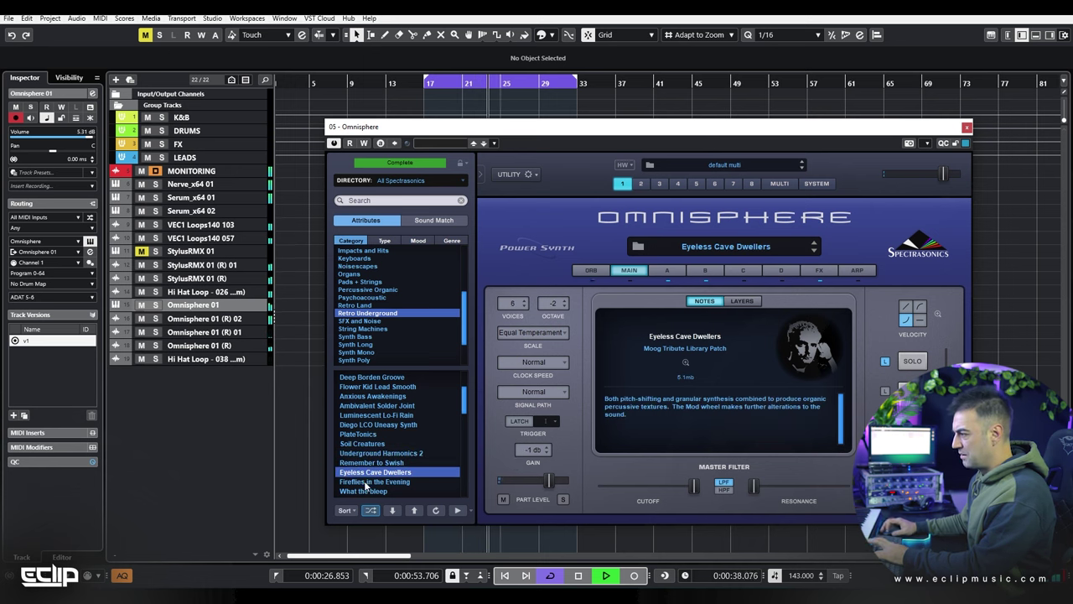
click(364, 482)
scroll(359, 465, down, 2)
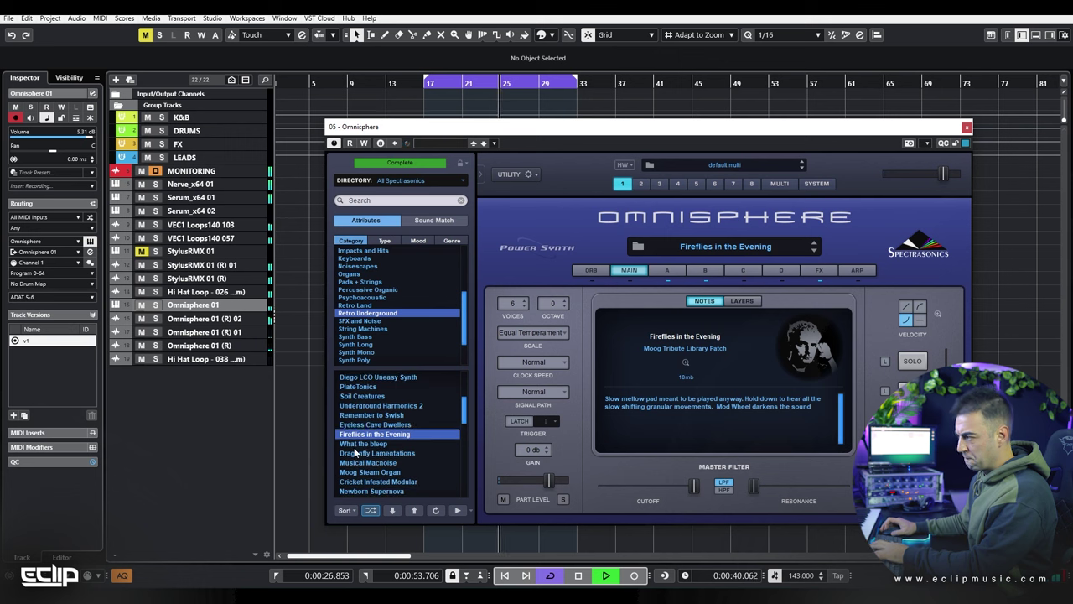
key(Down)
key(Down)
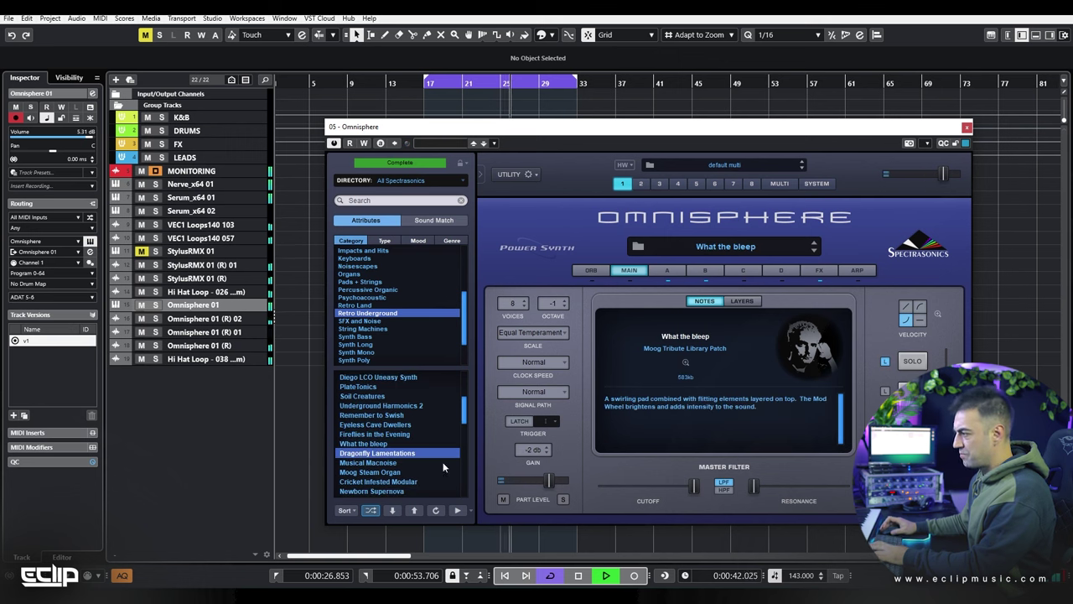
scroll(394, 448, down, 1)
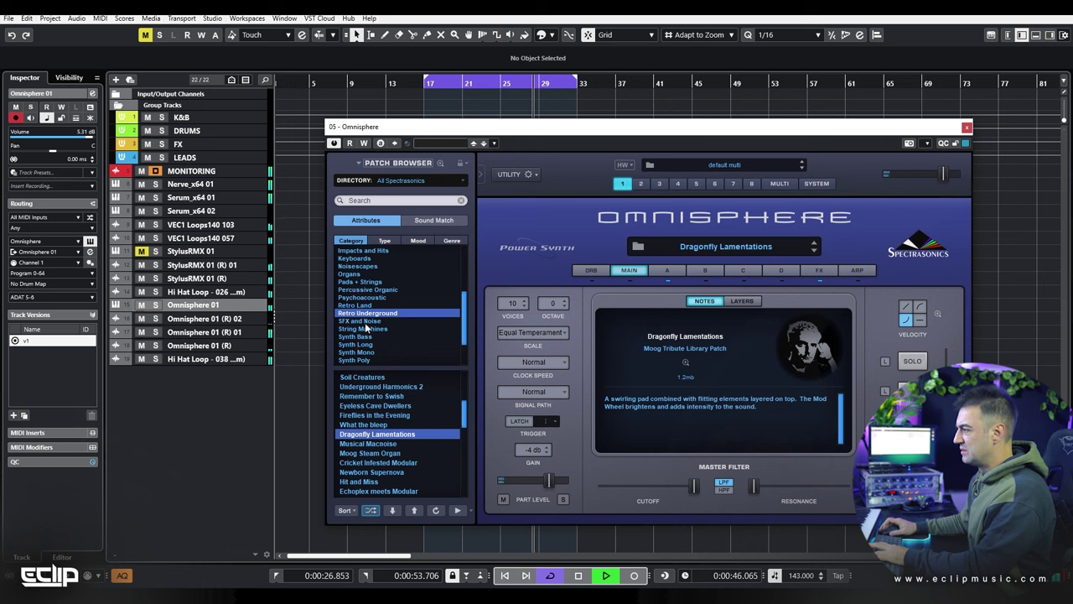
Step: Switch to the SFX and Noise category, audition patches from Summon The Sand to Tara BrainBlood Wide, and close Omnisphere with the last one loaded
click(360, 320)
click(365, 442)
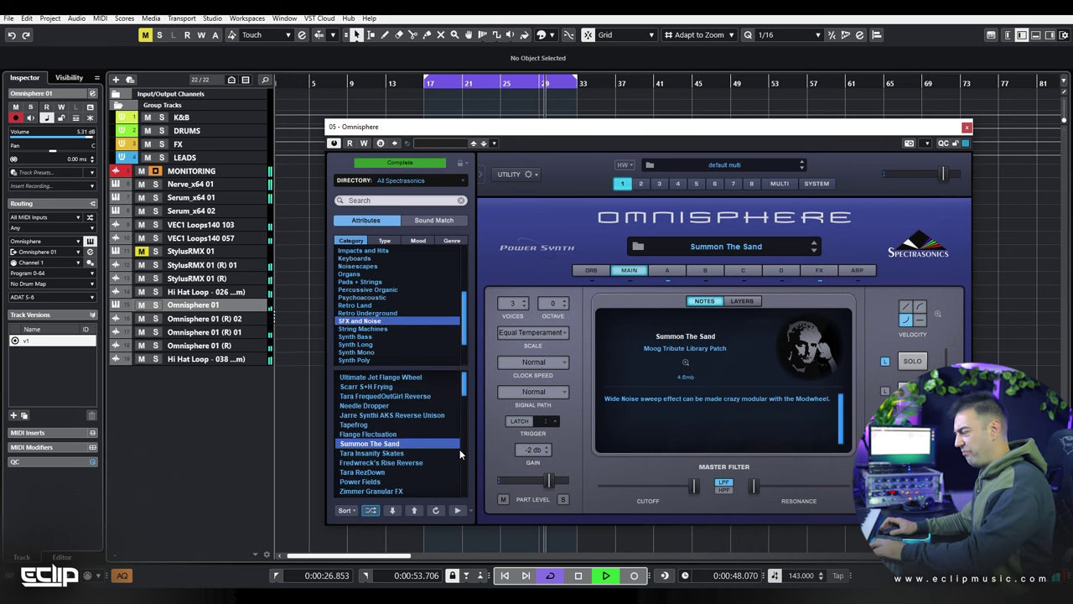
scroll(419, 436, down, 2)
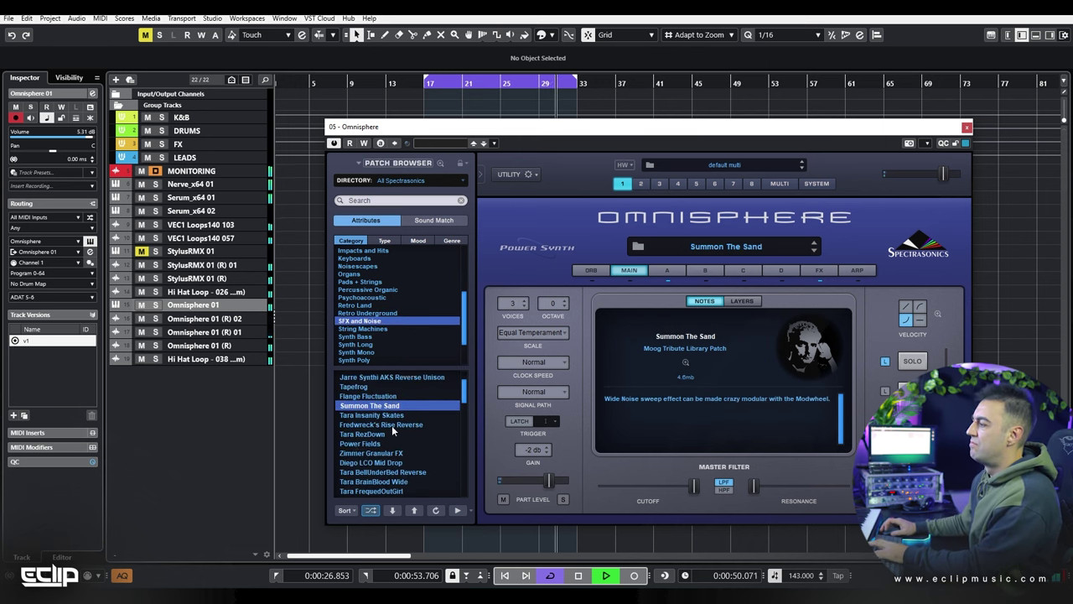
click(377, 434)
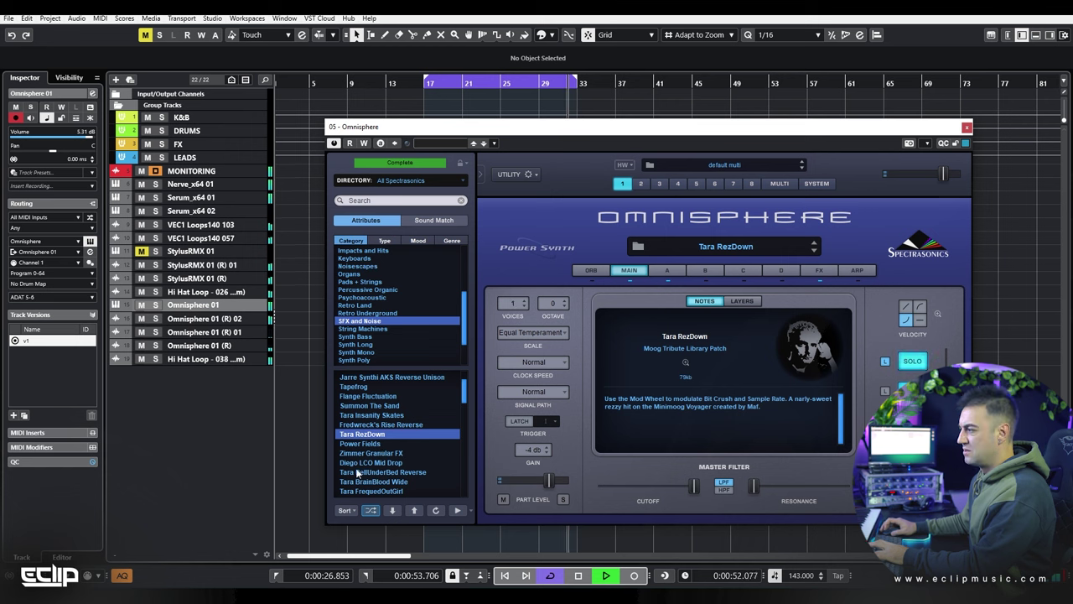
click(377, 443)
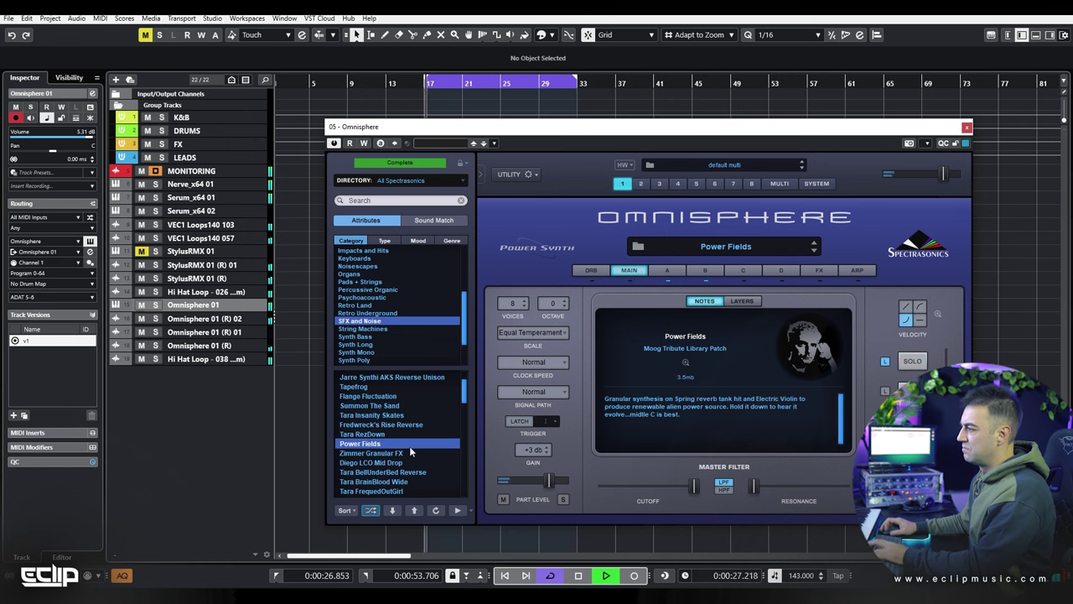
click(373, 462)
click(386, 481)
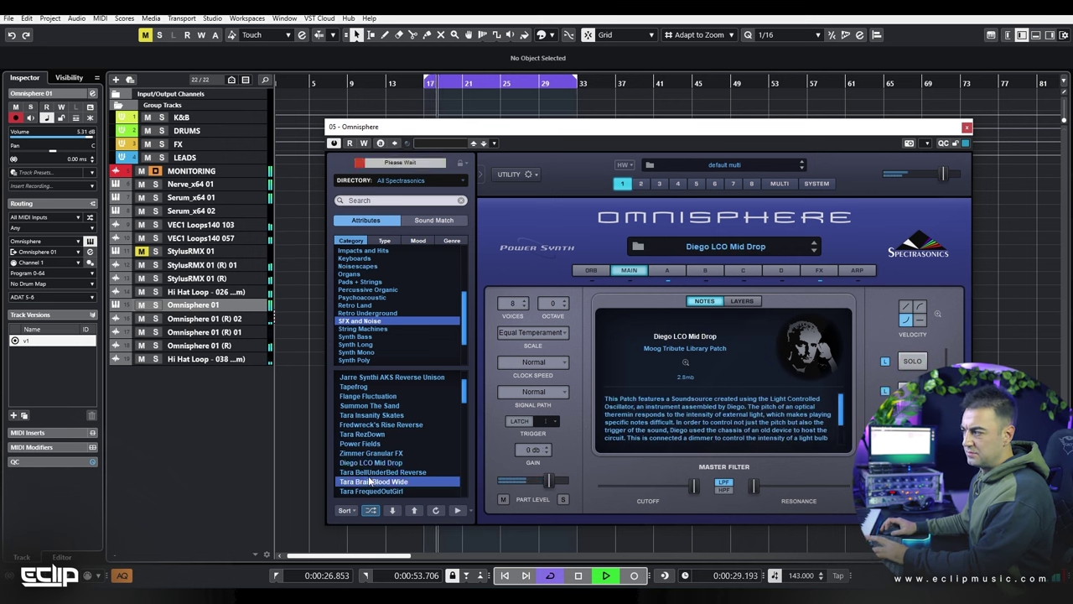
scroll(408, 440, down, 3)
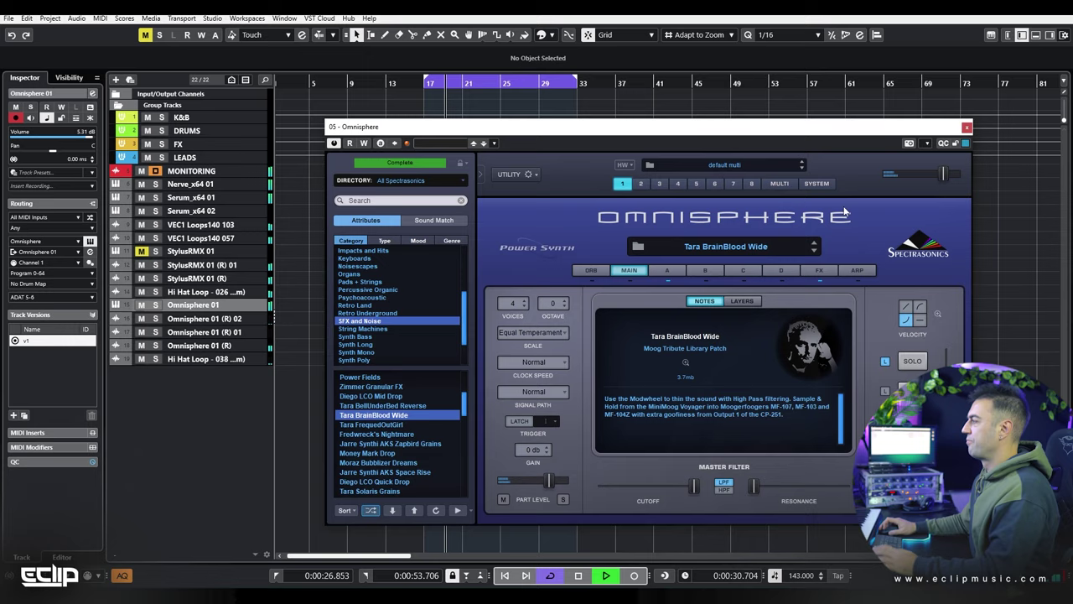
click(967, 127)
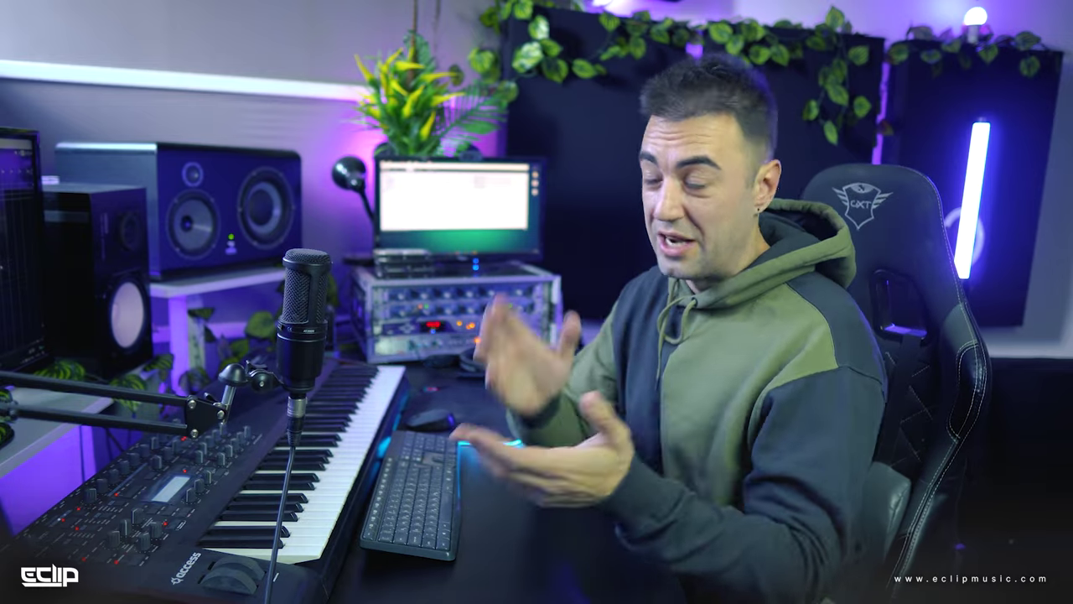